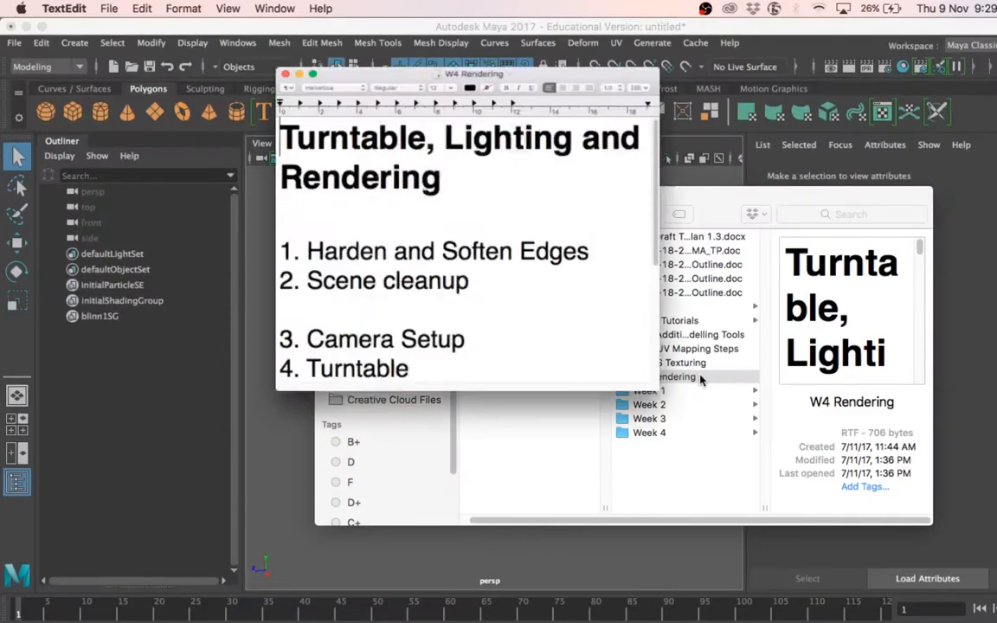
Close the file browser, enlarge the W4 Rendering notes and review the list of turntable, lighting and rendering topics
click(726, 224)
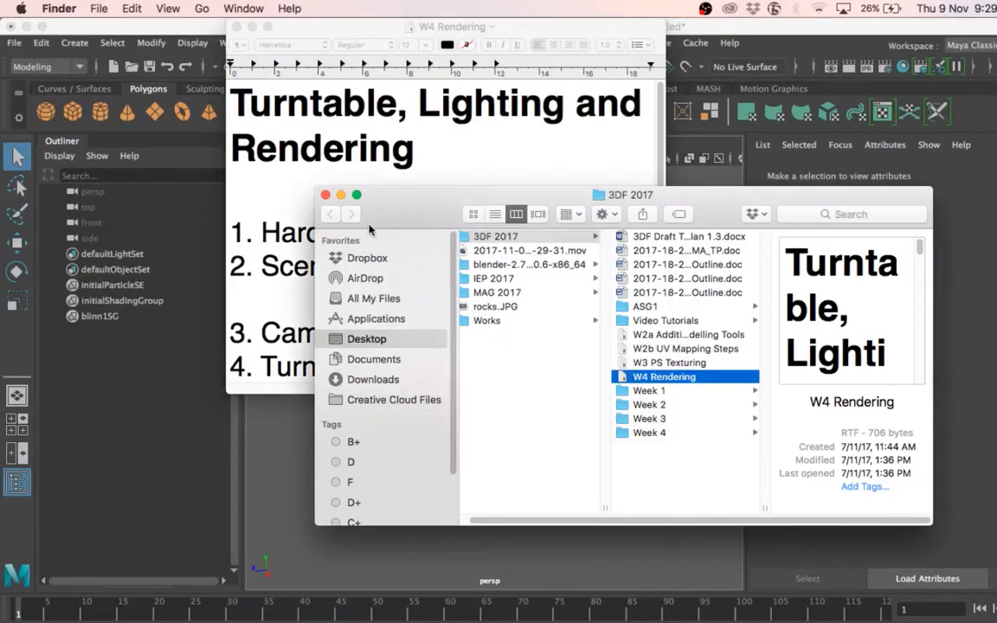
click(327, 196)
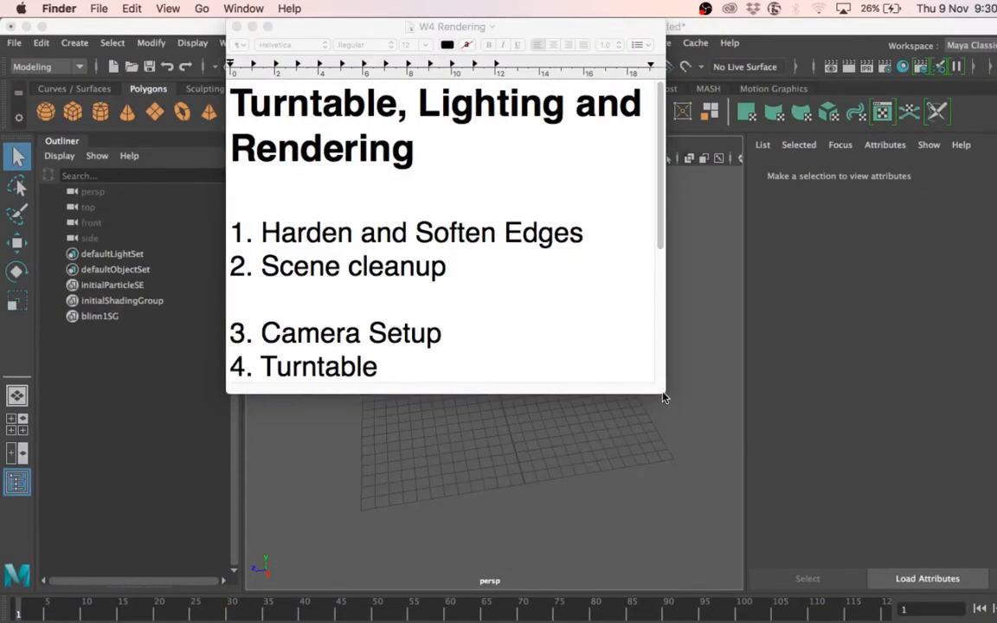
drag(664, 398, 981, 615)
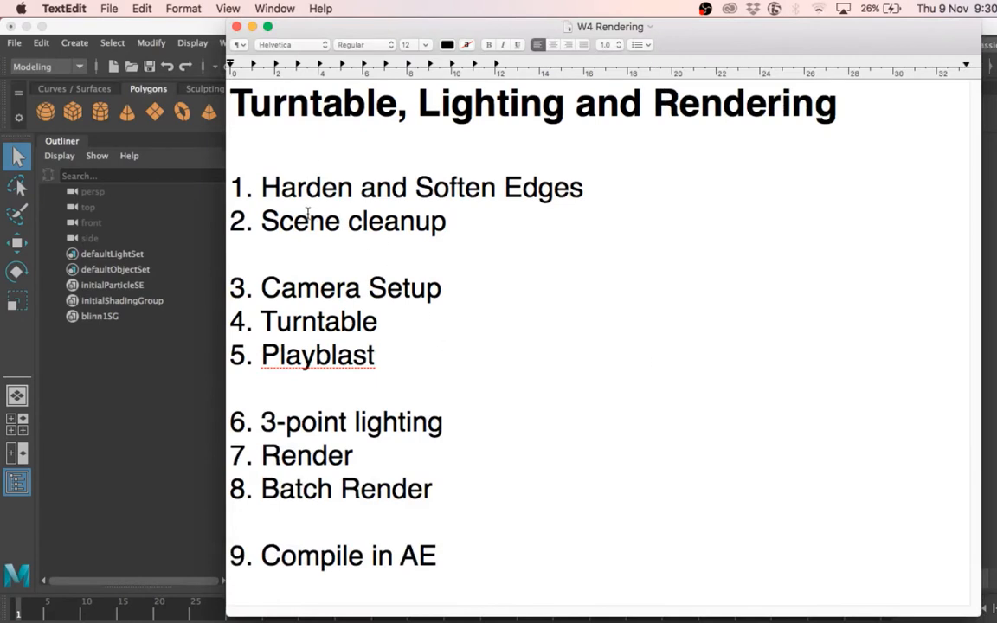
drag(256, 189, 398, 394)
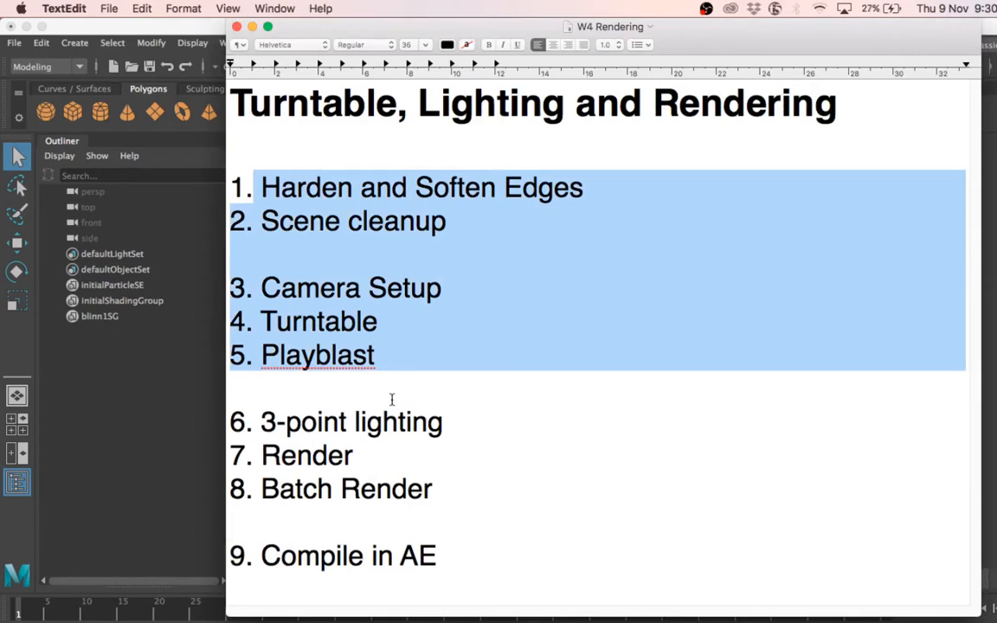
drag(262, 417, 422, 546)
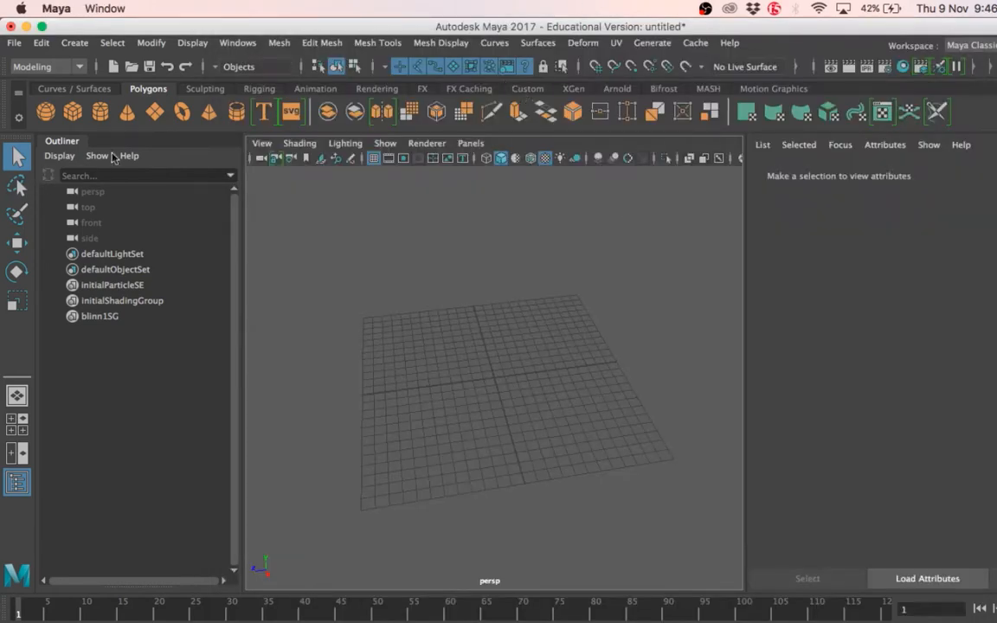
Switch to Maya, create a polygon torus and rotate it so that it stands upright on its edge
click(182, 116)
scroll(521, 466, up, 10)
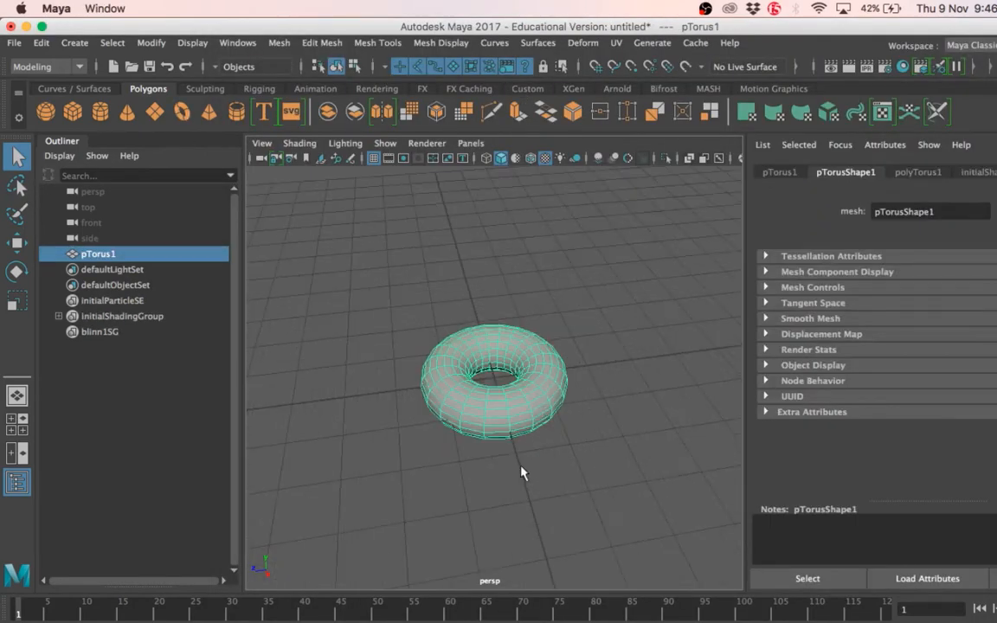
key(e)
scroll(520, 459, up, 3)
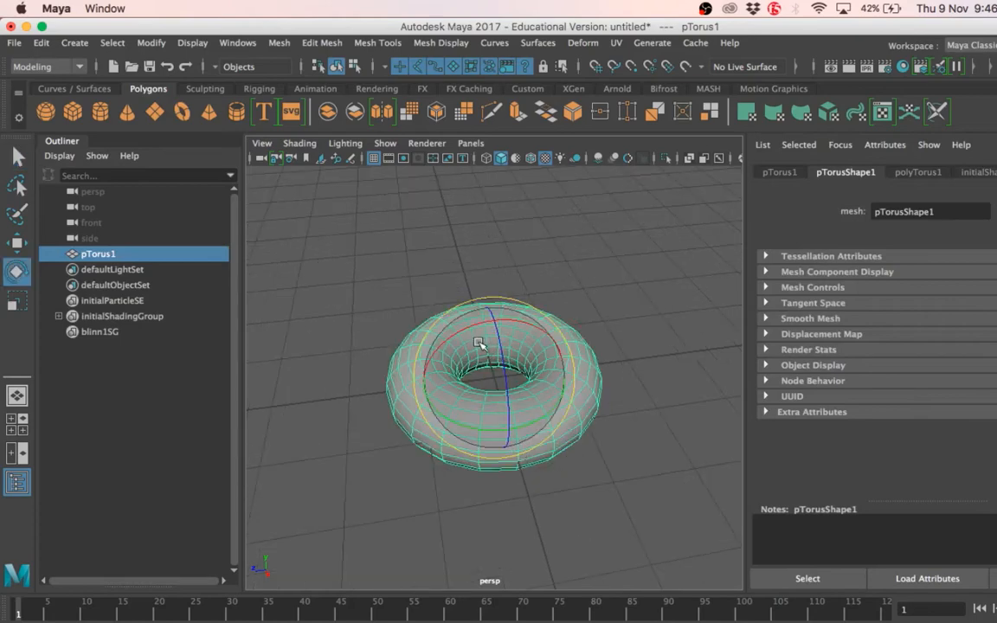
drag(472, 327, 406, 346)
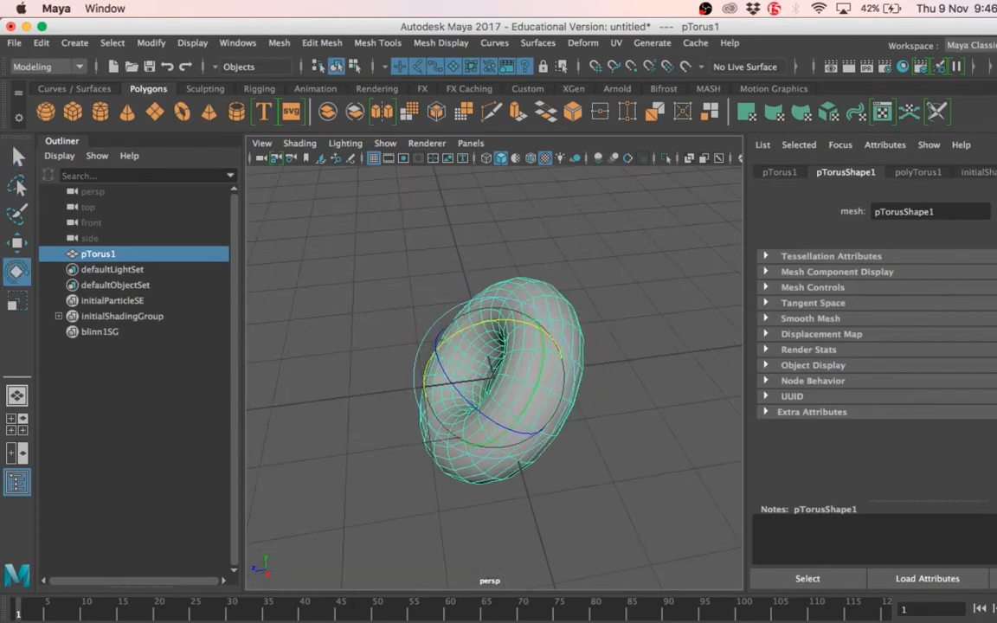
key(ctrl+a)
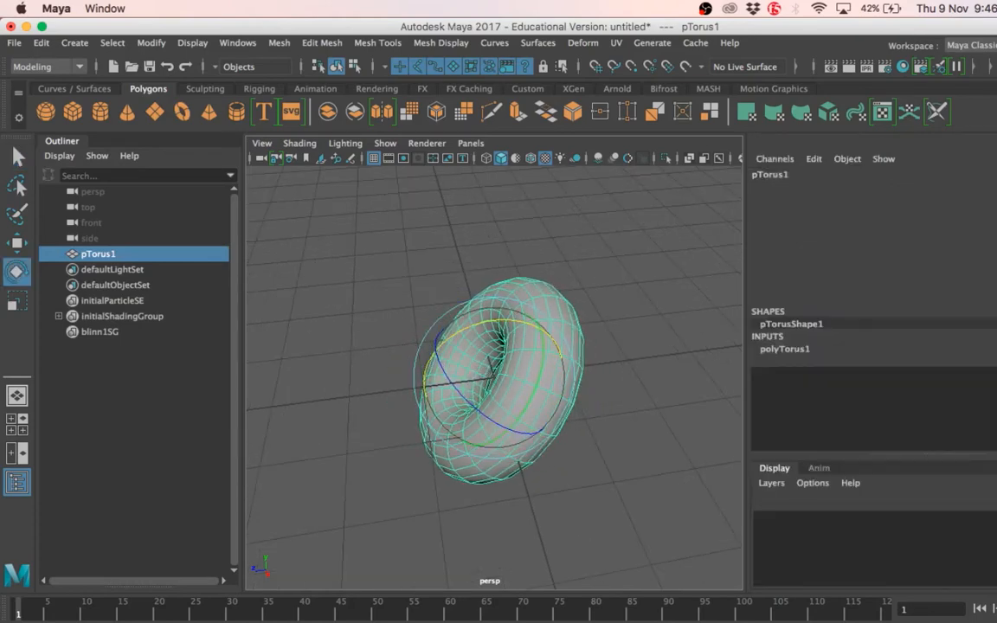
key(Return)
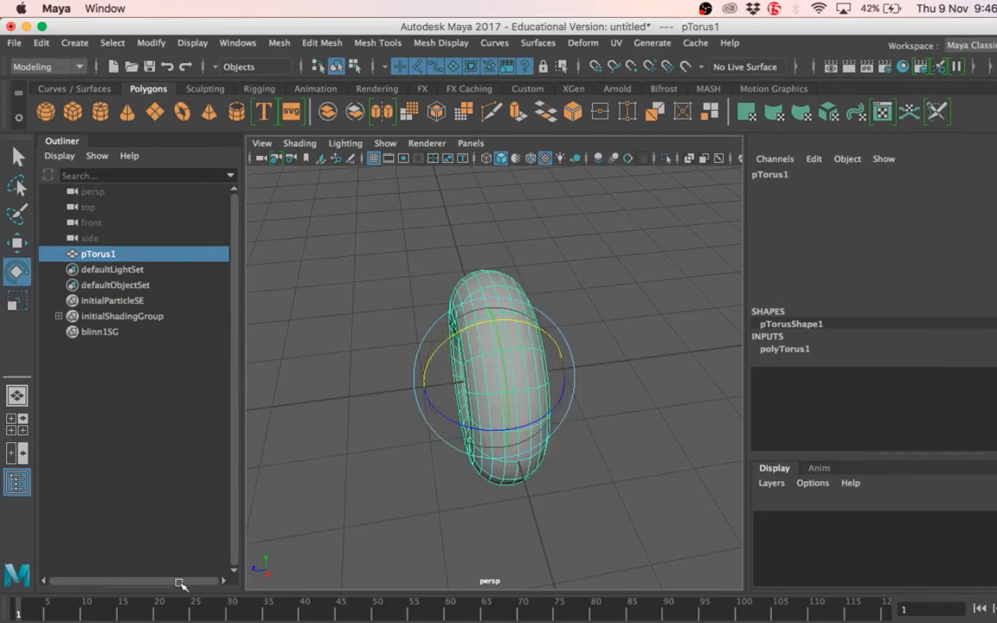
alt+drag(357, 474, 463, 397)
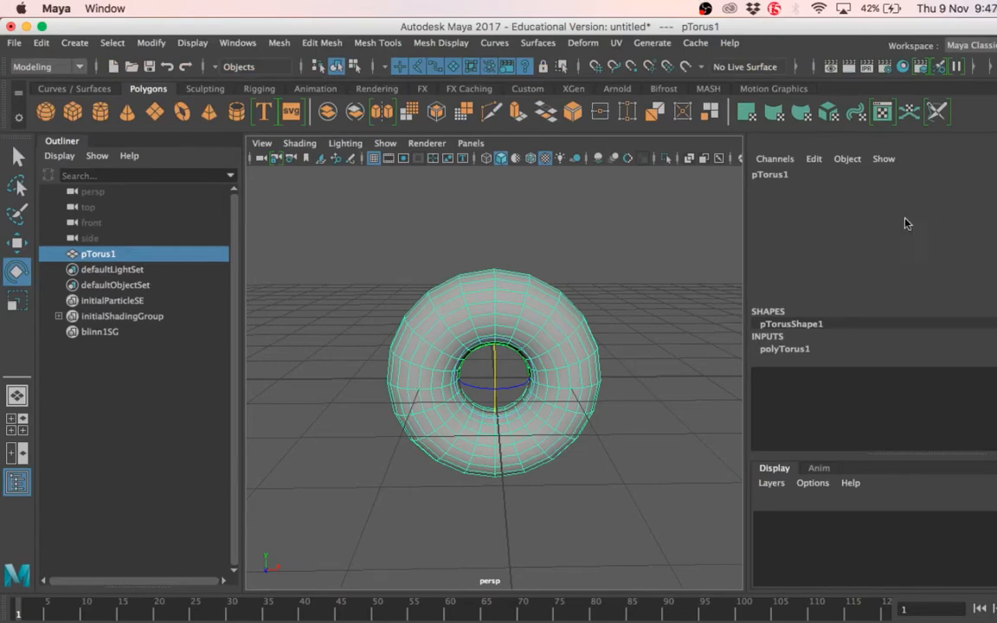
Save the scene to the Desktop as a Maya ASCII file named Turntable and clear the selection
key(super+s)
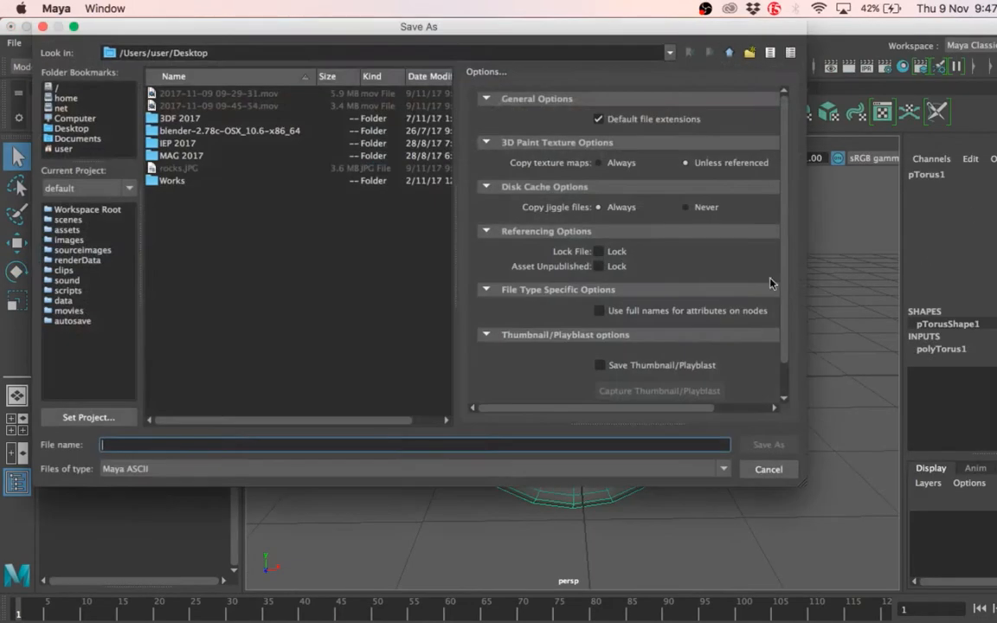
click(71, 128)
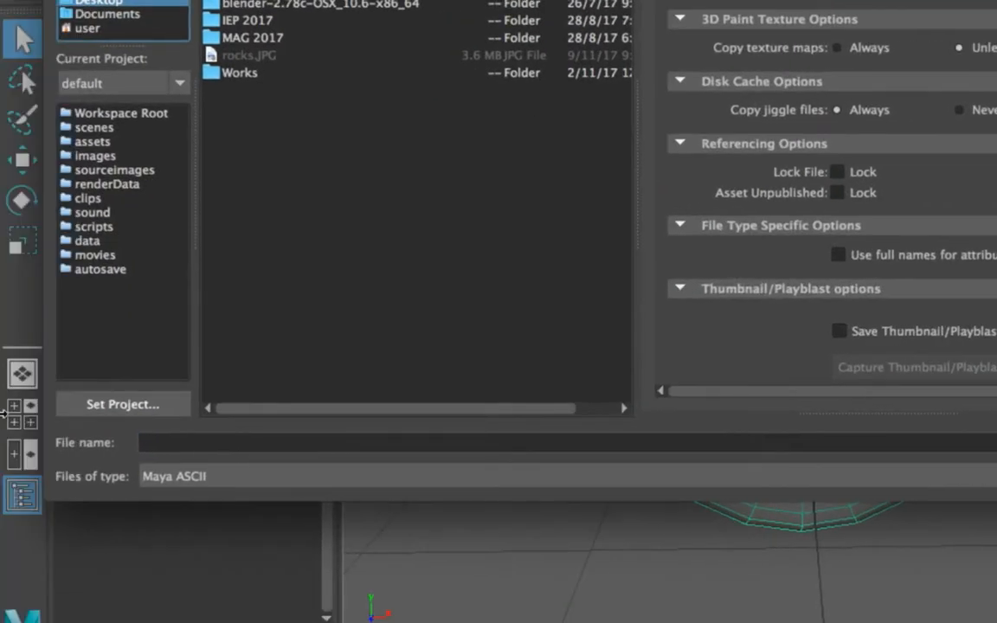
click(252, 436)
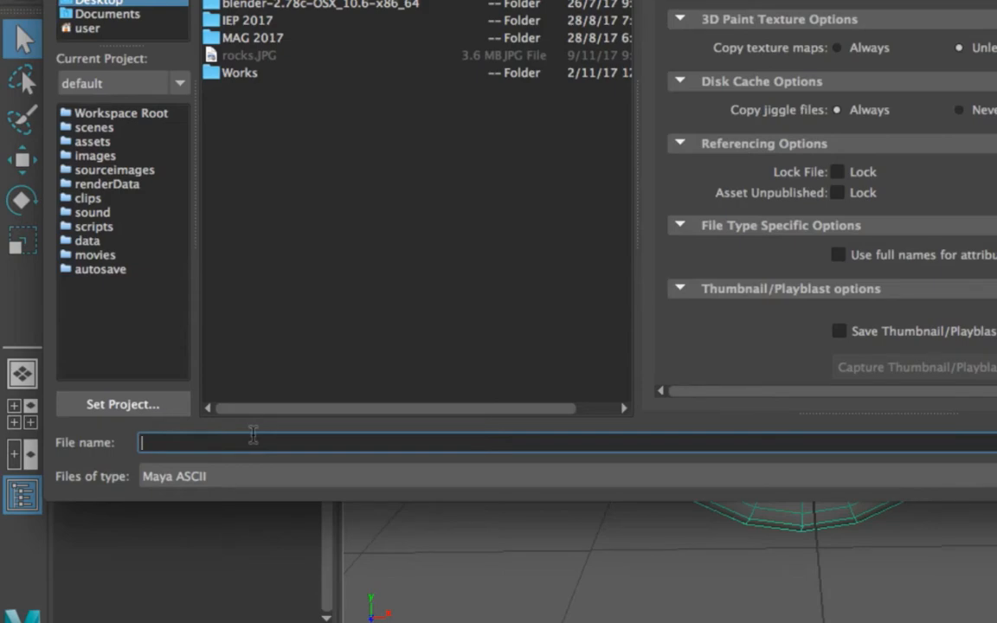
text(Turntable)
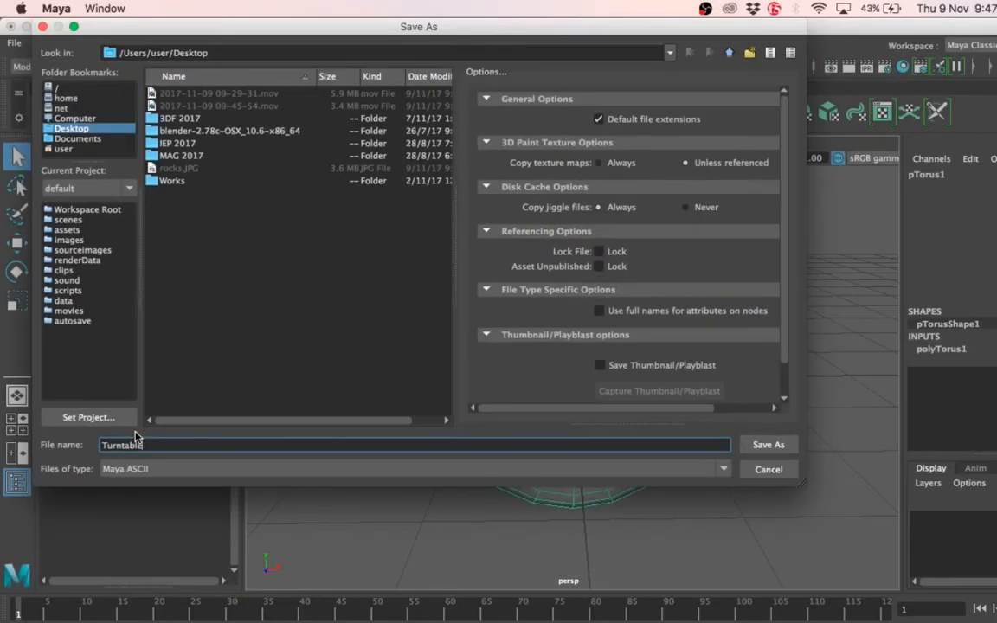
click(768, 445)
key(q)
click(655, 234)
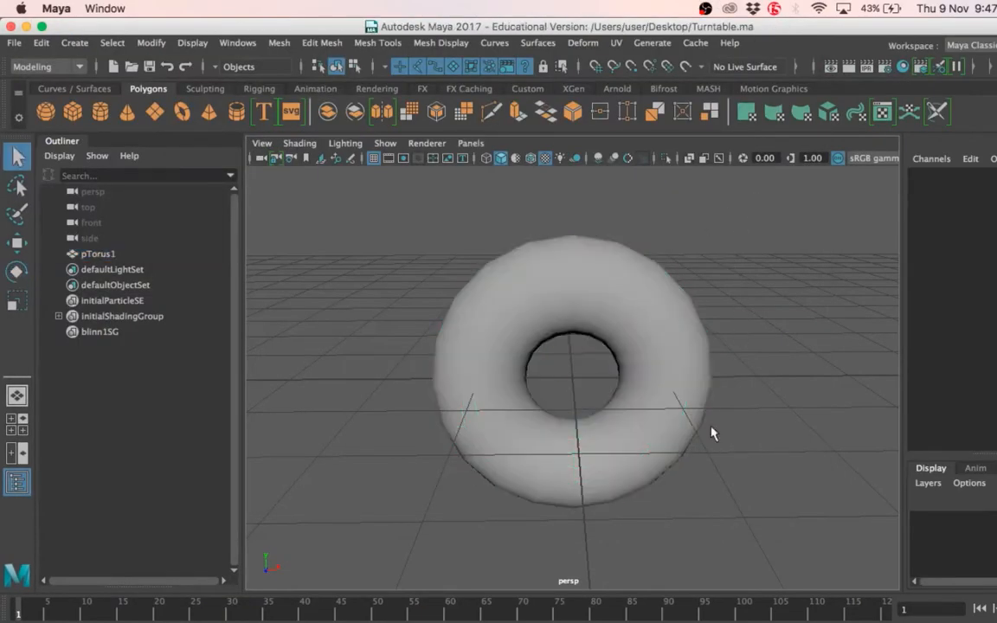
Move the torus up until its lowest edge rests on the grid, and deselect it
scroll(705, 441, down, 5)
scroll(694, 458, up, 3)
click(630, 372)
key(w)
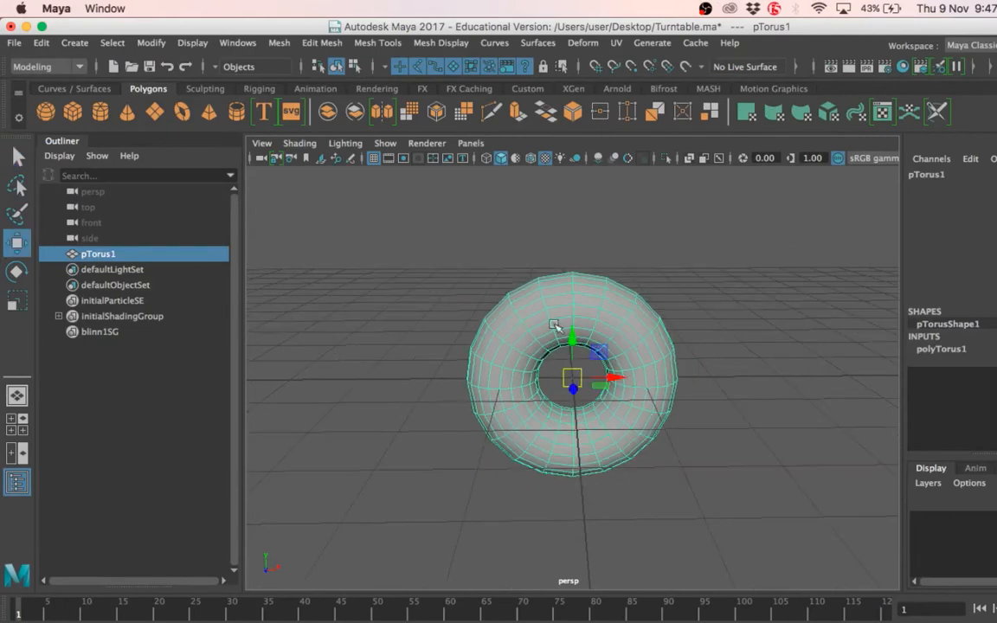
drag(570, 345, 579, 235)
alt+drag(701, 440, 644, 485)
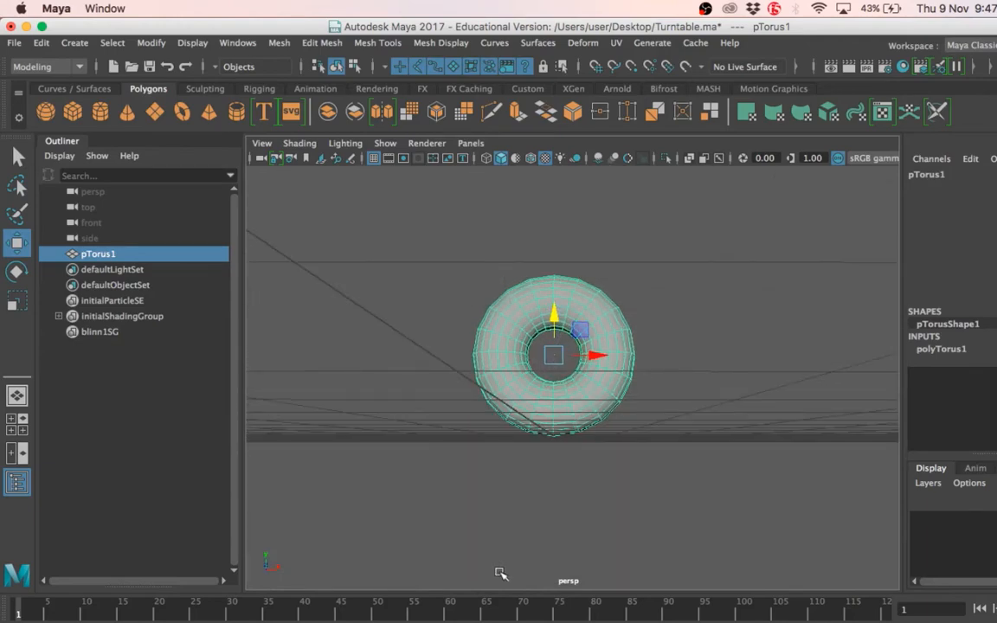
alt+drag(501, 572, 684, 398)
click(696, 416)
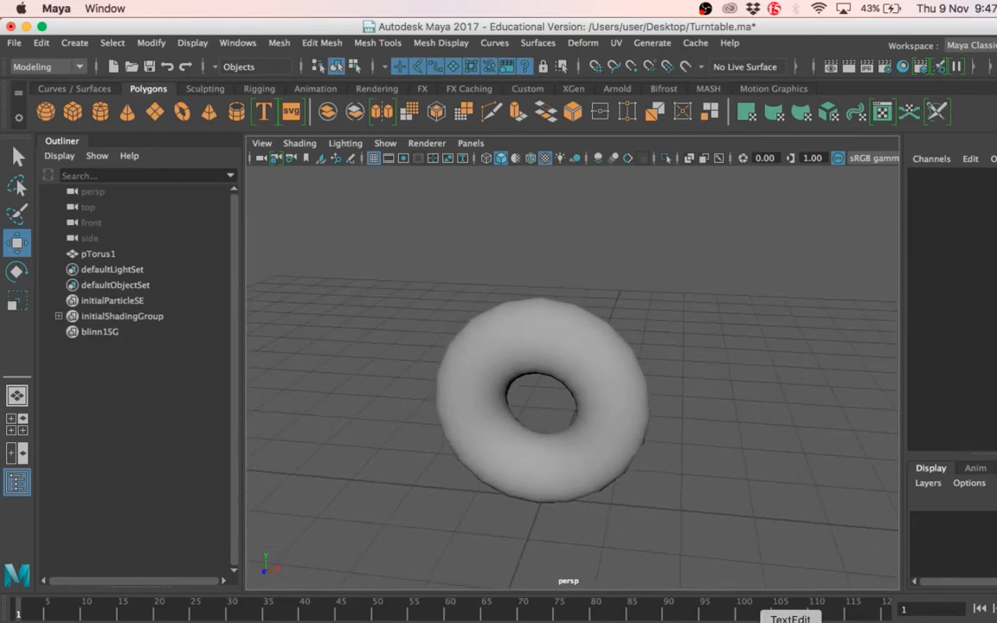
Set the torus's Subdivisions Axis to 12 and Subdivisions Height to 10
click(597, 439)
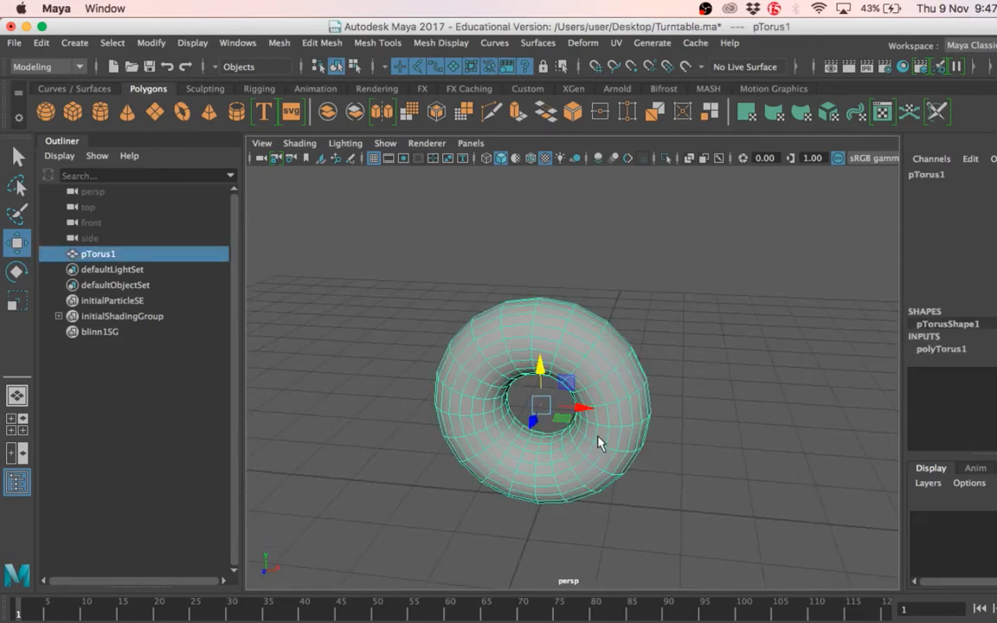
click(728, 398)
scroll(588, 372, up, 3)
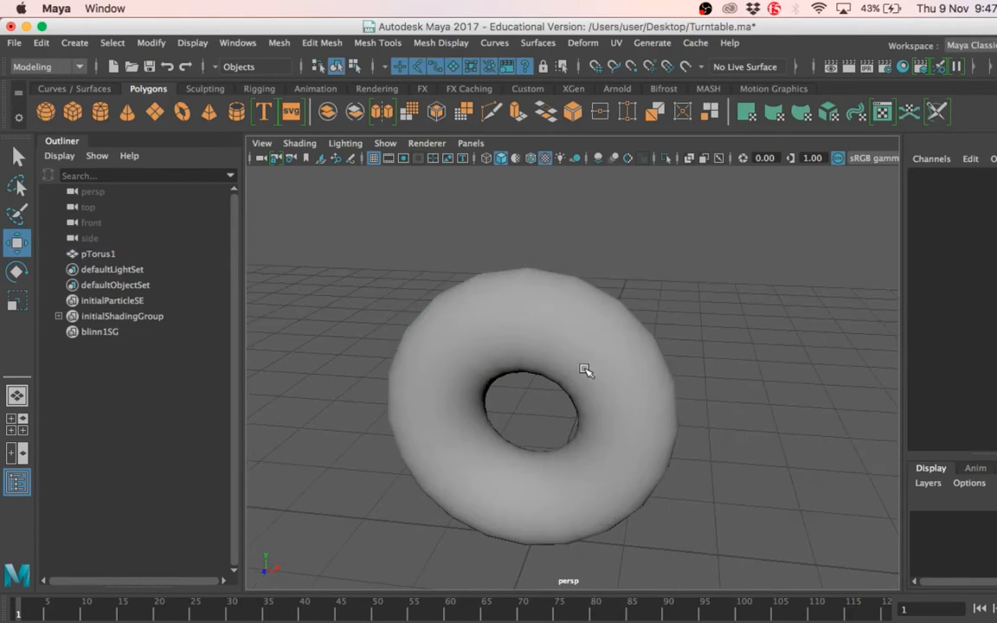
click(587, 370)
click(952, 349)
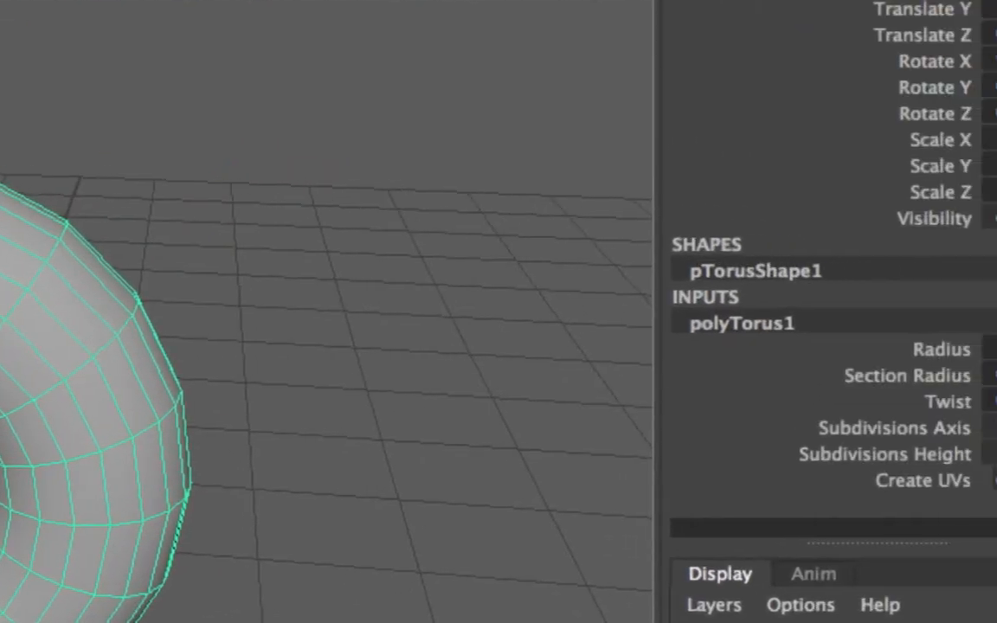
click(957, 430)
click(992, 428)
text(12)
key(Return)
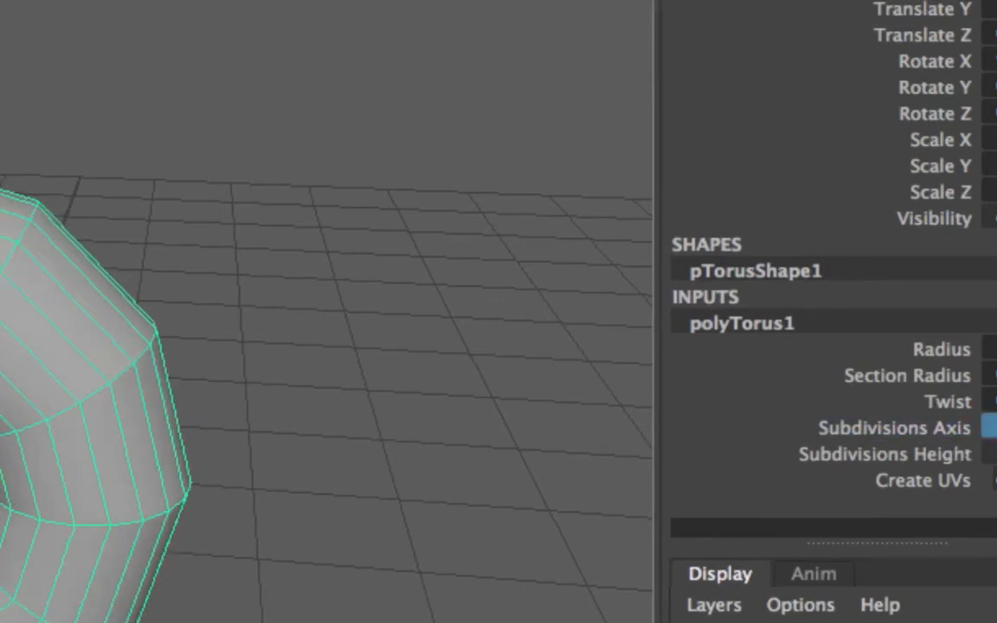
key(Tab)
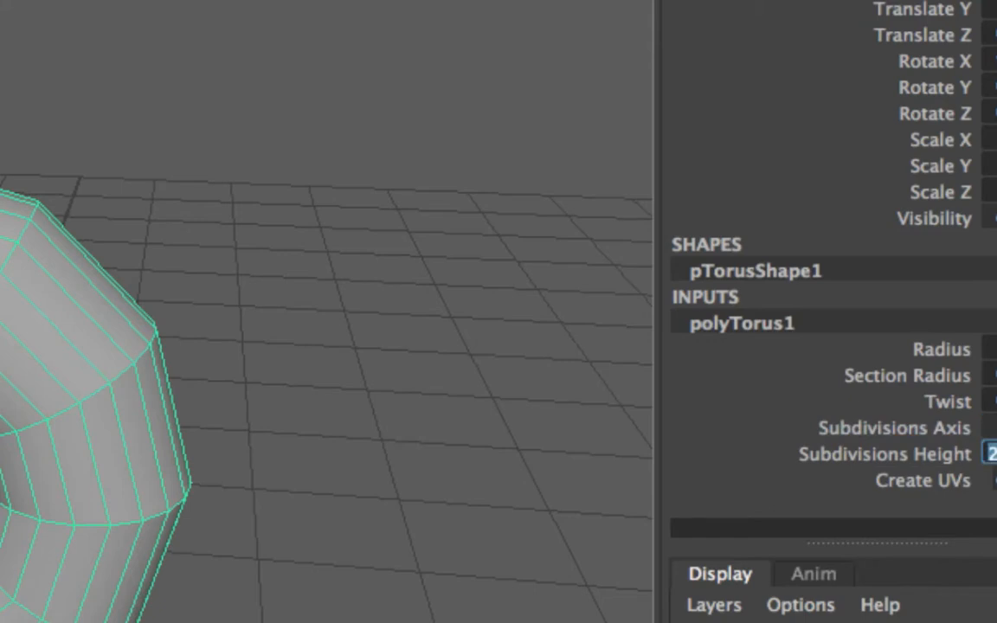
text(10)
key(Return)
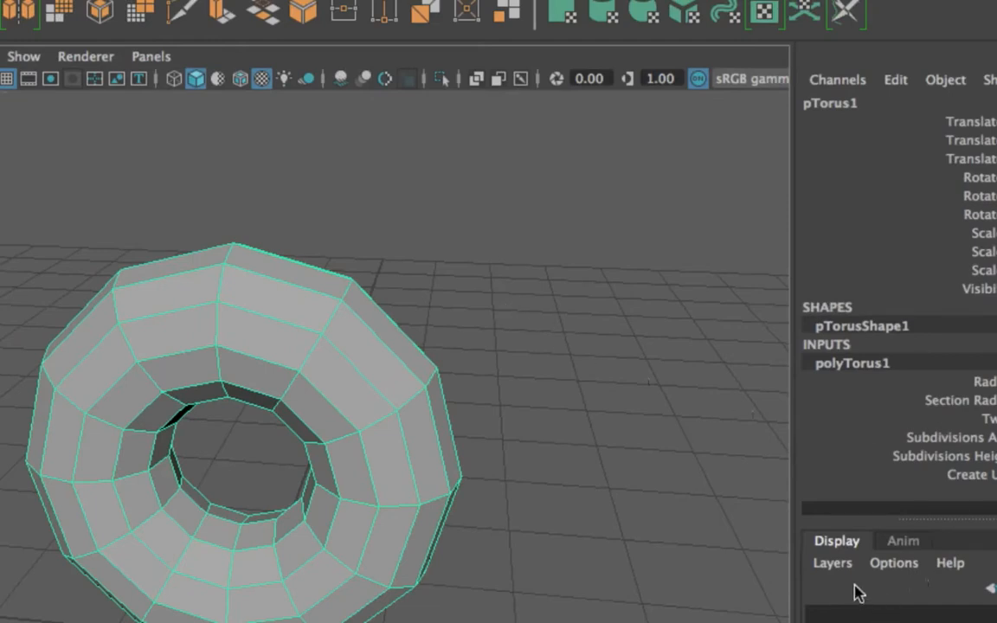
Examine the shading of the torus's faces both with and without the object selected
click(493, 430)
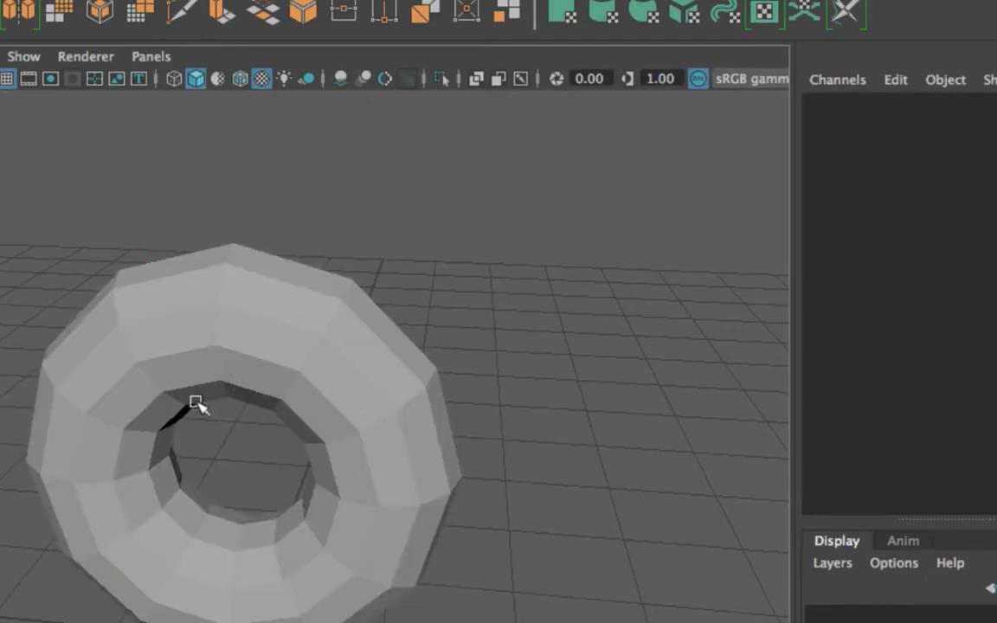
click(268, 362)
click(822, 363)
click(502, 414)
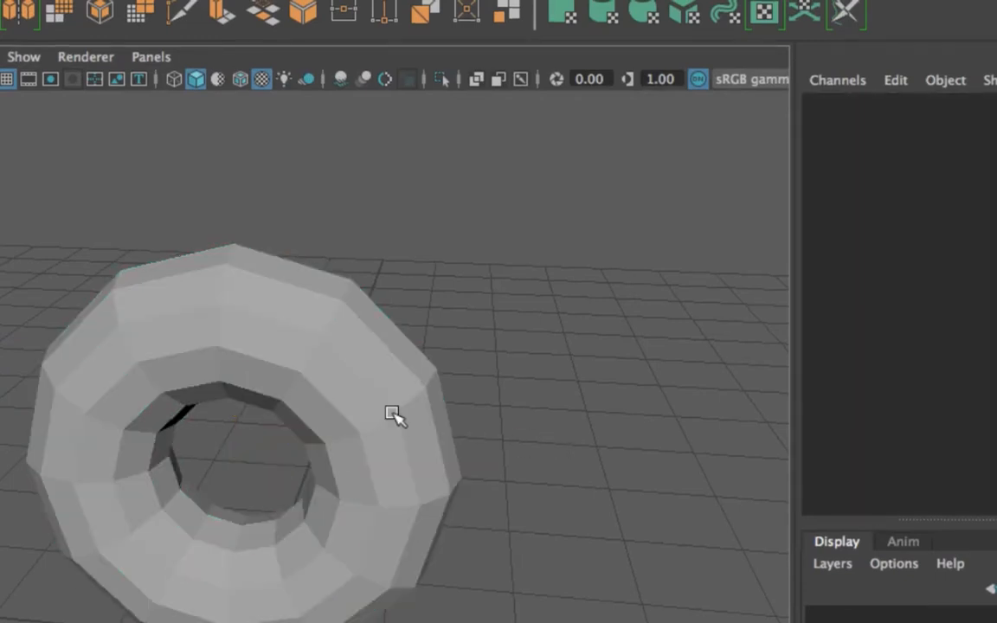
click(392, 416)
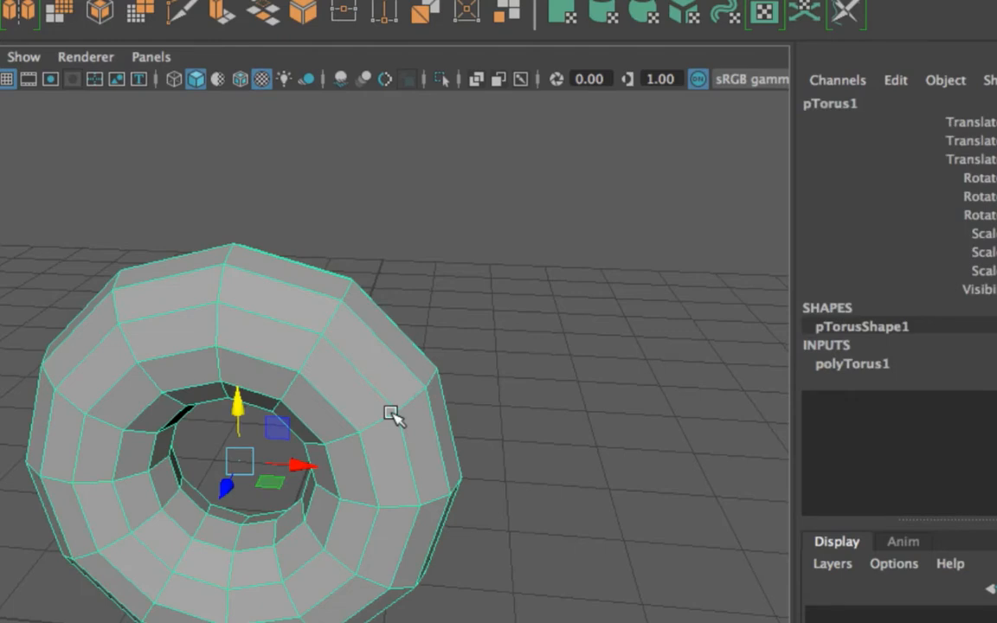
click(557, 451)
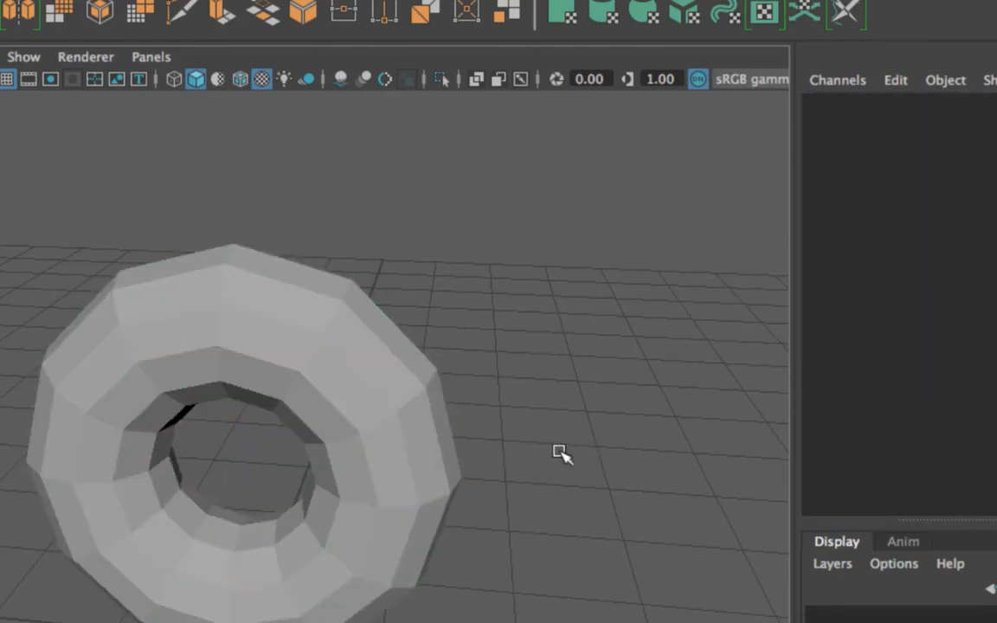
Preview the torus with smooth mesh display and switch it back to the unsmoothed display
click(435, 448)
key(3)
click(604, 452)
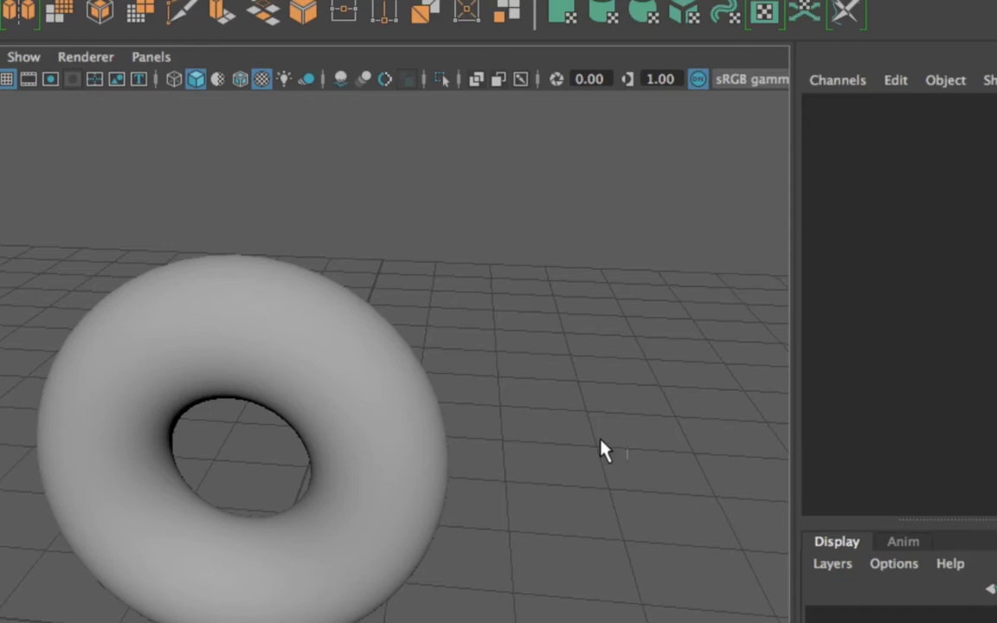
click(412, 413)
key(1)
click(550, 431)
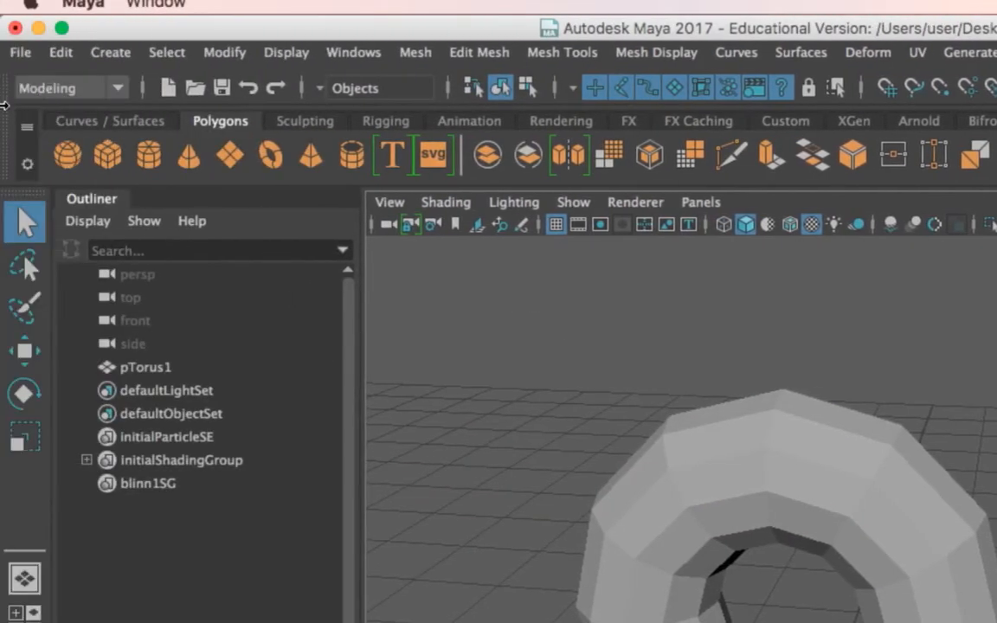
Soften all edges of the whole torus with Soften Edge
click(65, 90)
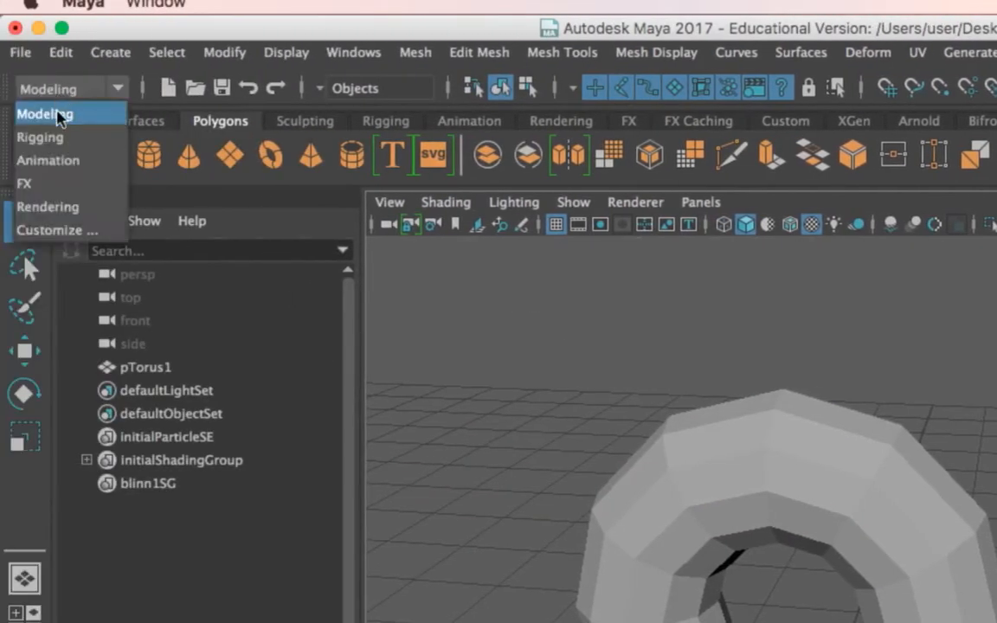
click(654, 54)
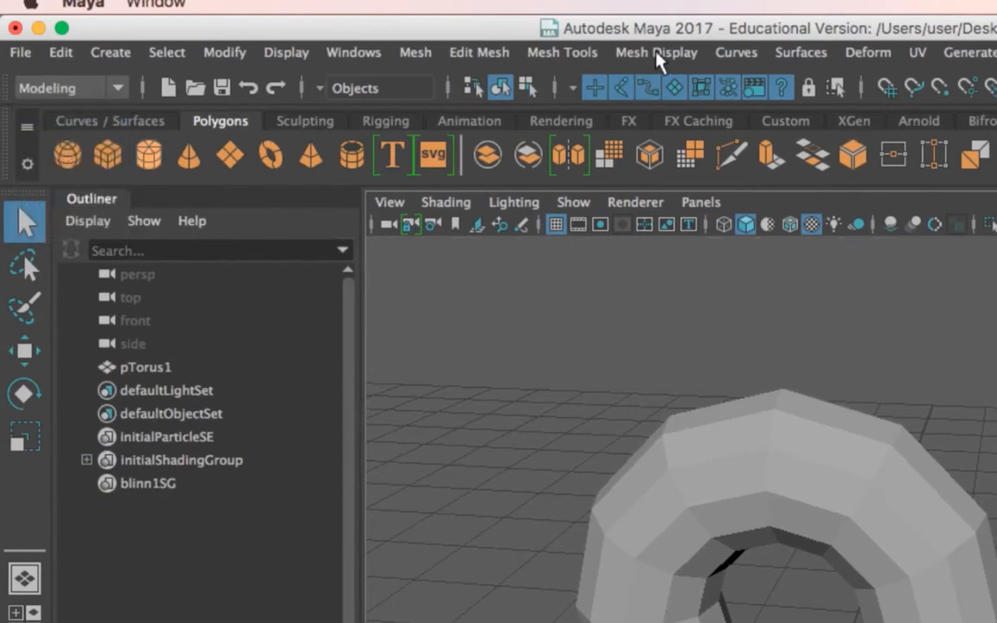
click(662, 52)
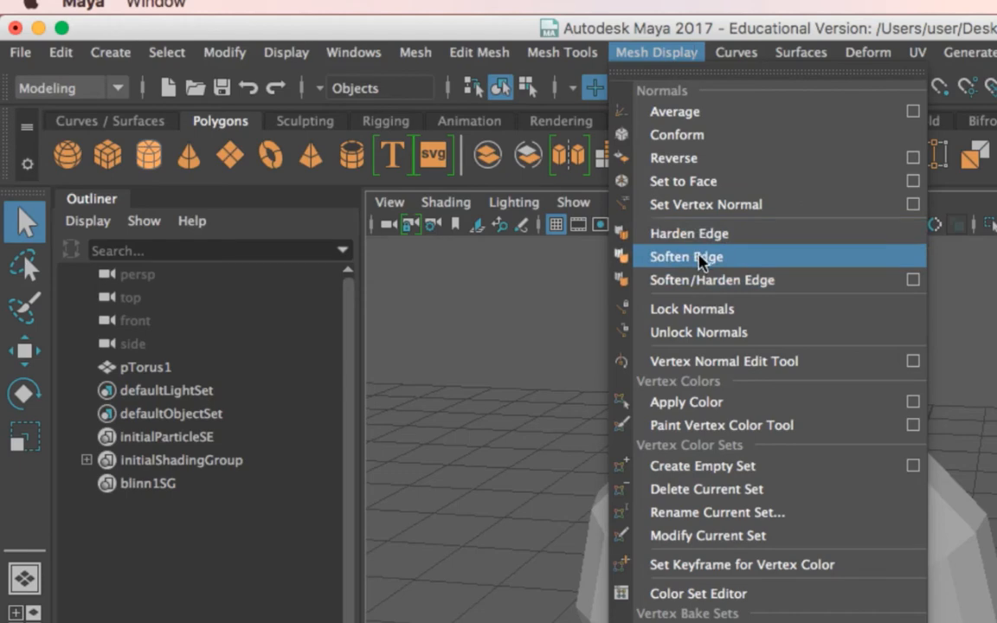
click(938, 515)
click(899, 536)
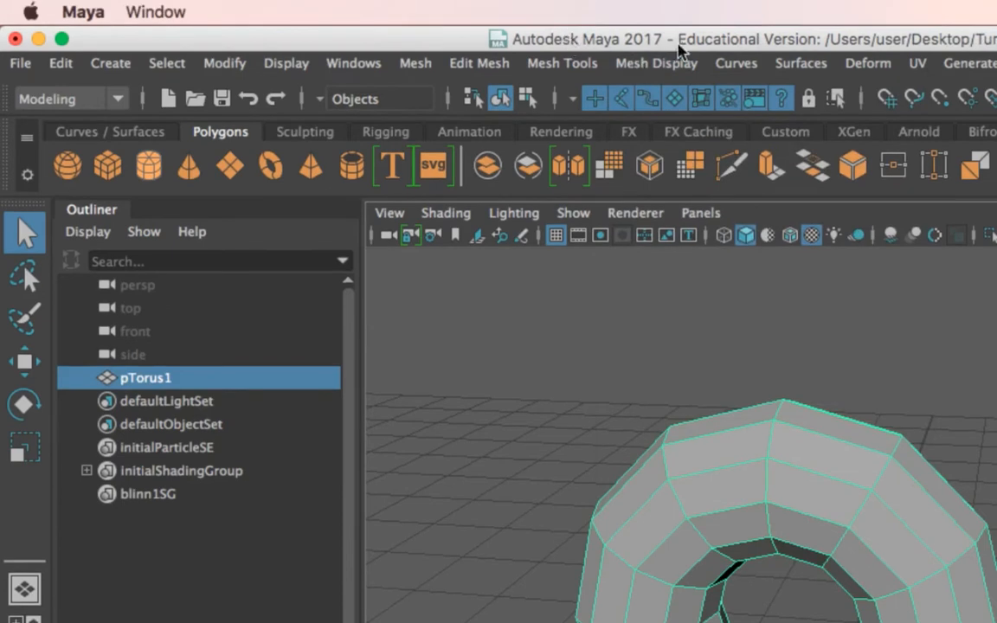
click(666, 62)
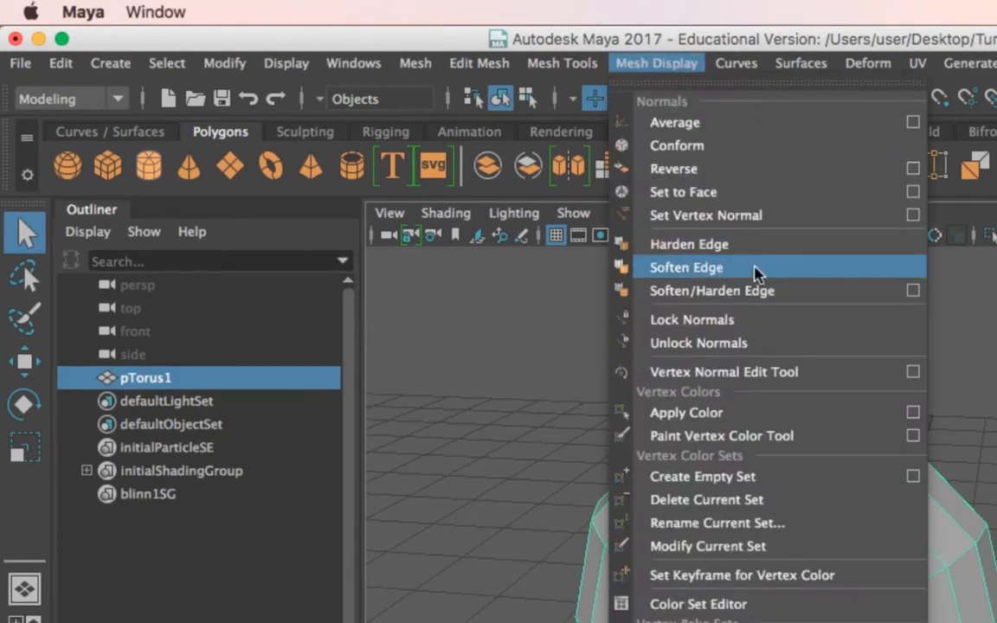
click(750, 269)
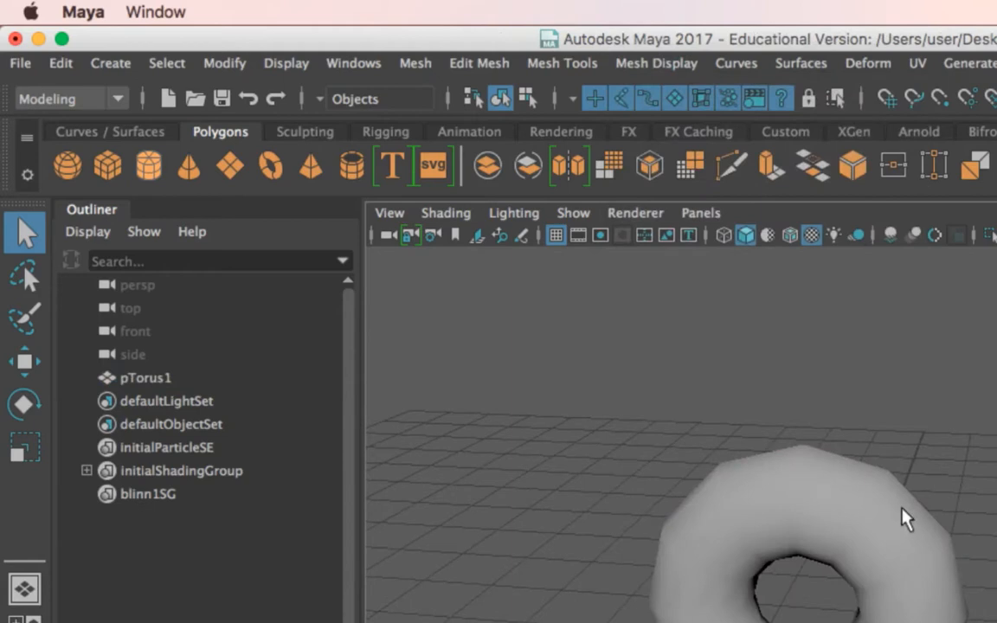
Inspect the torus's shading with and without the object selected, and undo the edge softening
alt+middle_drag(901, 508, 886, 370)
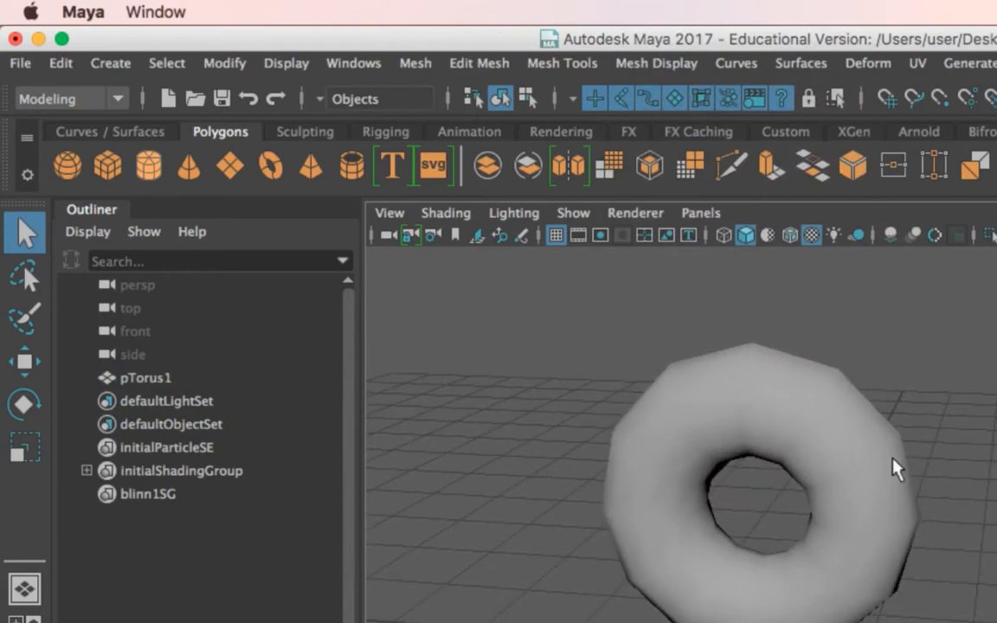
alt+drag(897, 469, 933, 468)
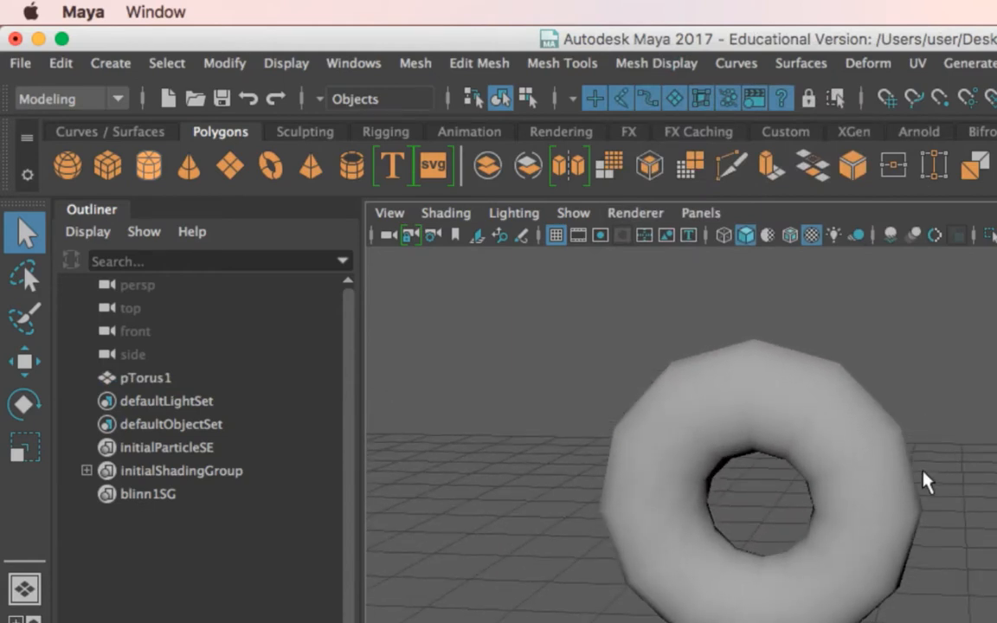
click(923, 478)
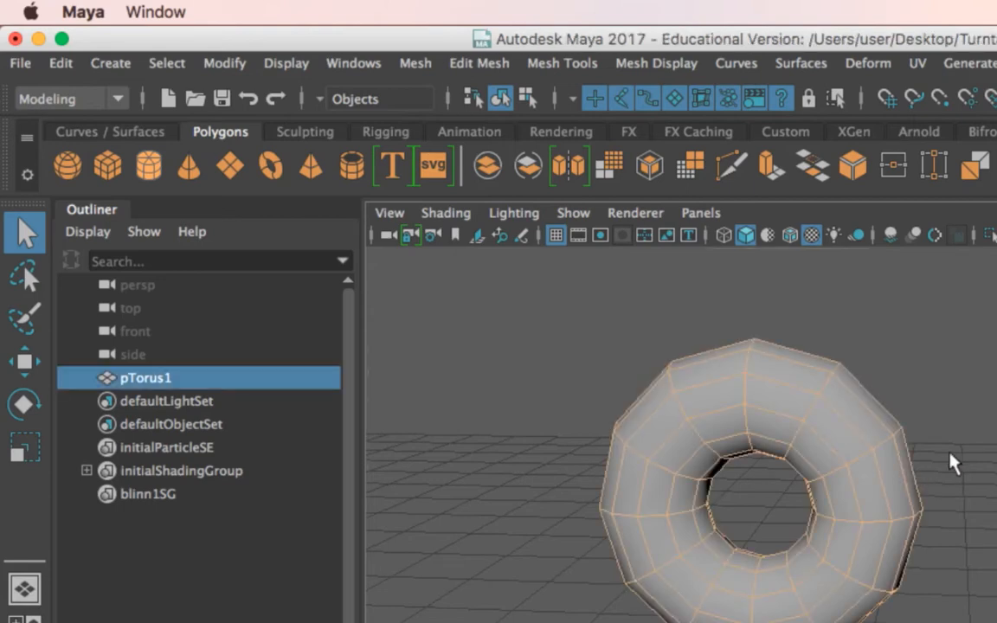
click(954, 463)
key(super+z)
key(super+z)
key(super+z)
key(super+z)
key(super+z)
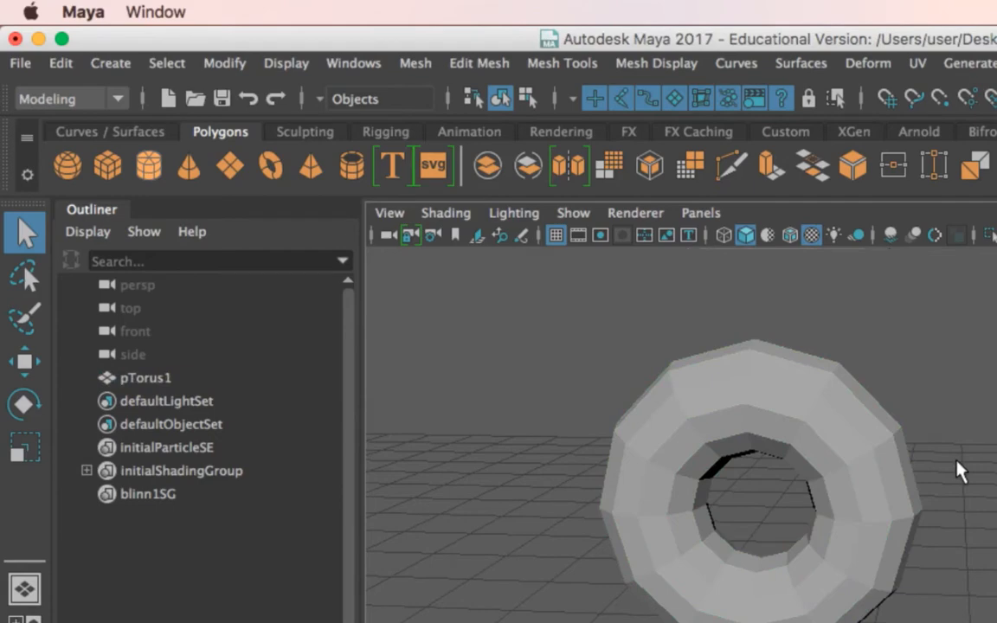
Select the whole torus and apply Soften Edge to it again
click(836, 446)
click(641, 63)
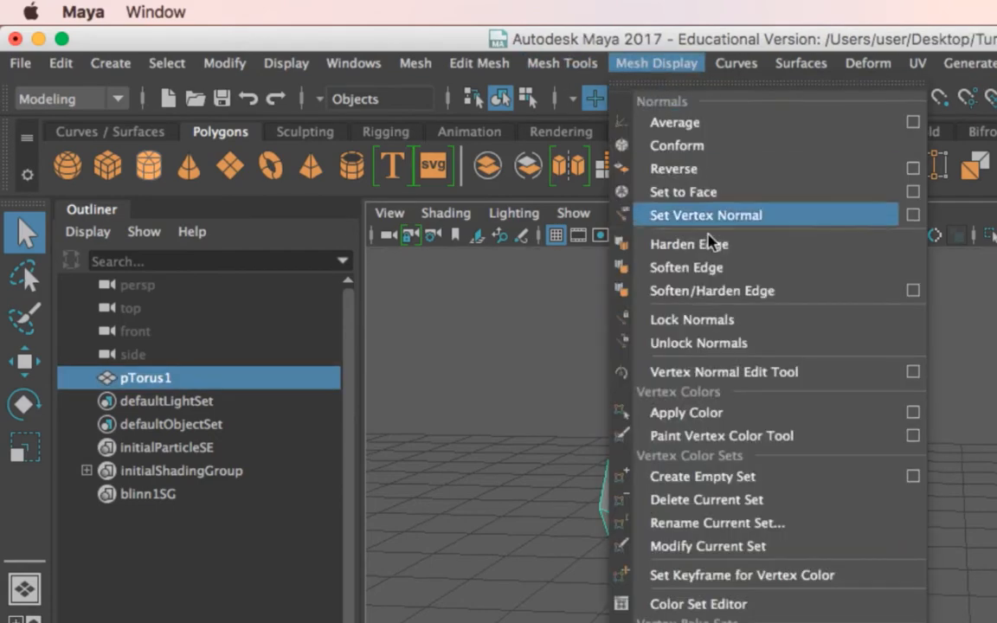
click(684, 267)
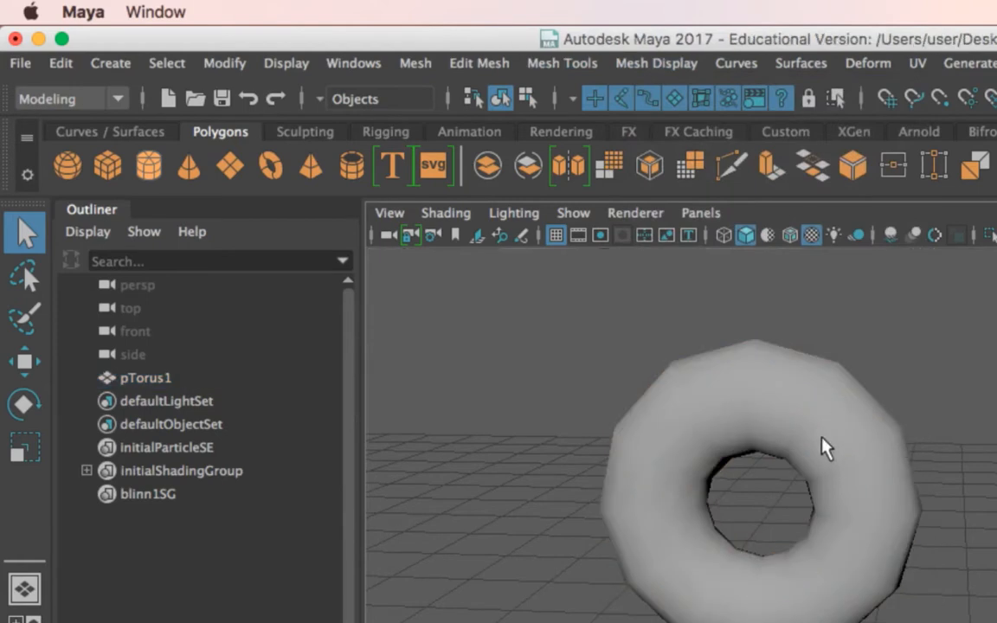
scroll(837, 432, up, 2)
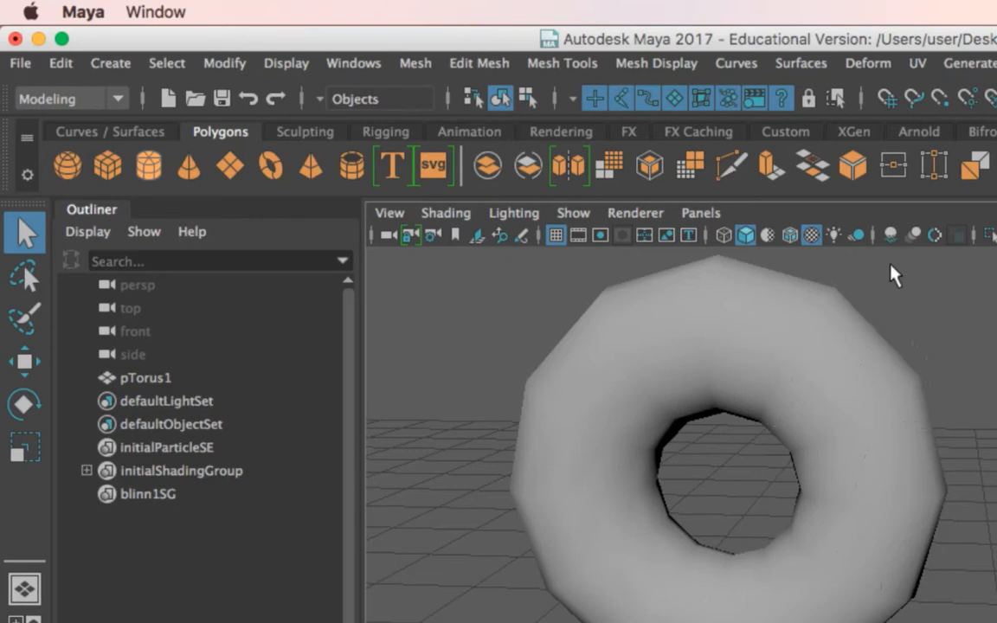
Harden the lengthwise edge loop that runs around the front of the torus, and return to object mode
scroll(892, 267, down, 5)
click(846, 451)
click(855, 411)
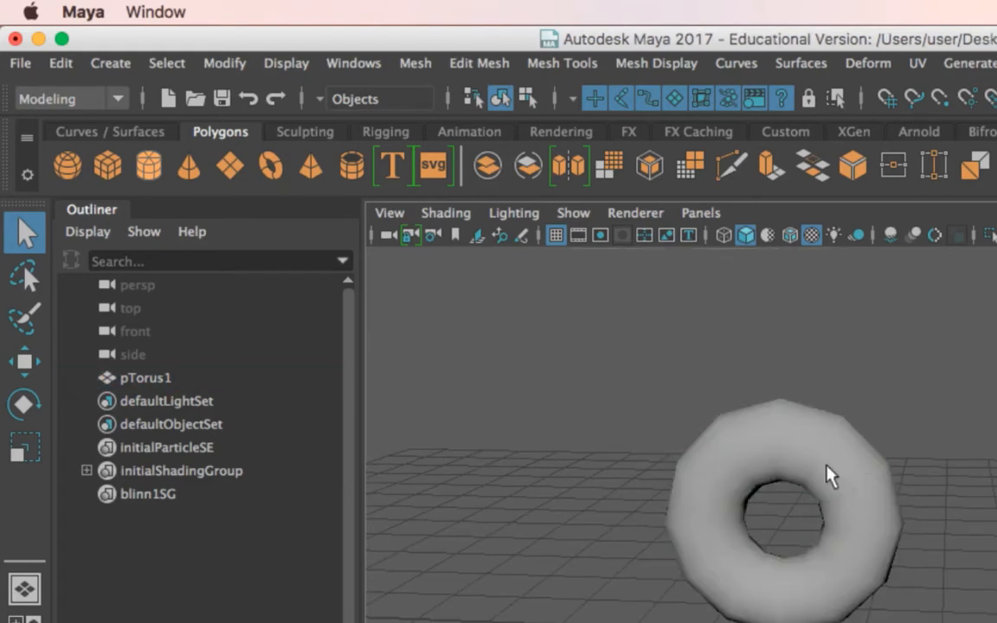
click(819, 483)
scroll(819, 476, up, 3)
right_drag(783, 381, 791, 318)
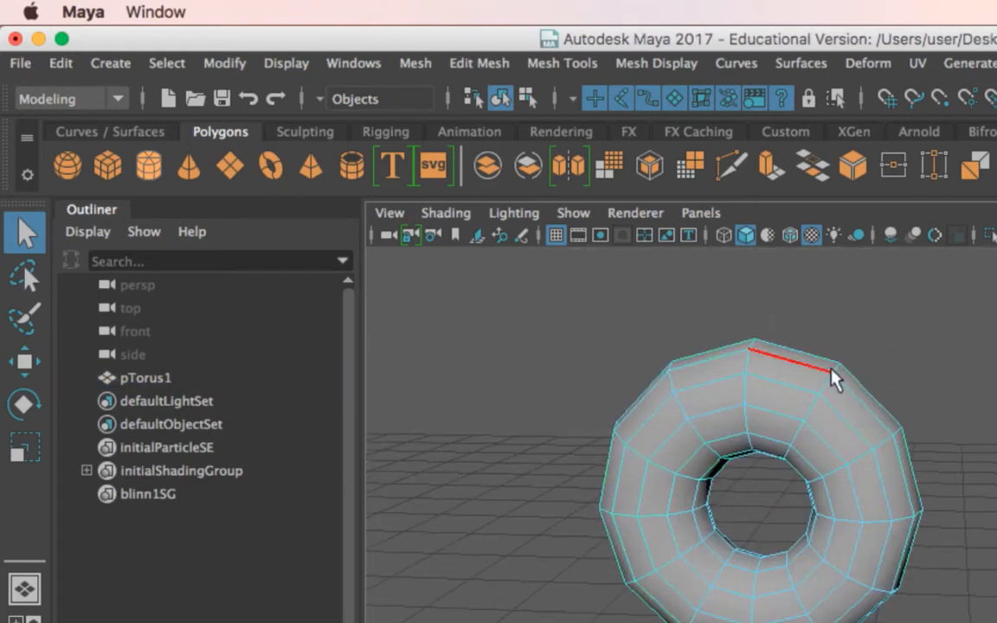
double_click(783, 391)
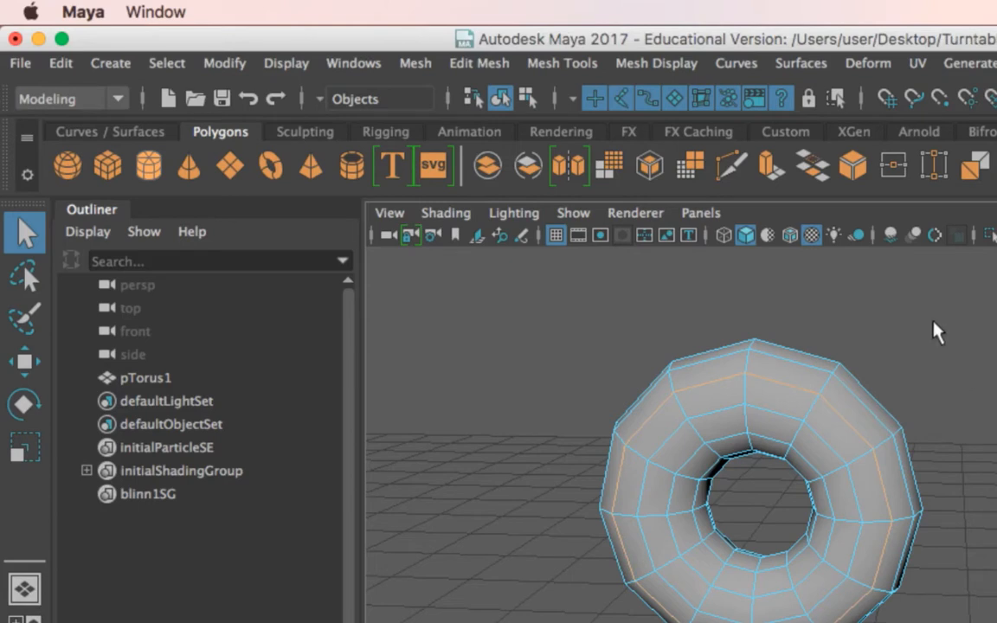
click(670, 68)
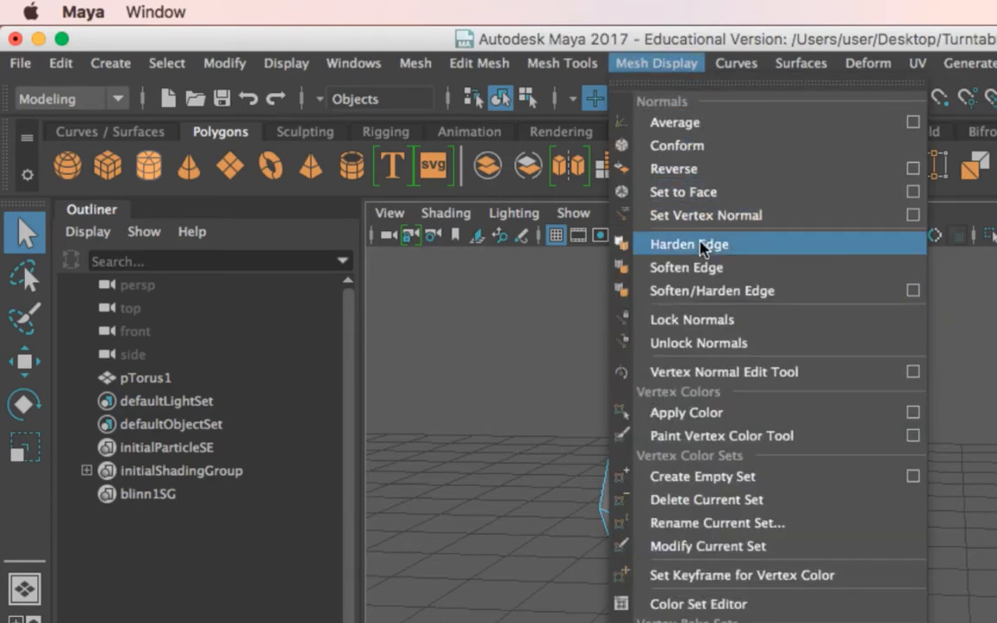
click(750, 246)
right_drag(812, 383, 882, 344)
scroll(952, 379, up, 3)
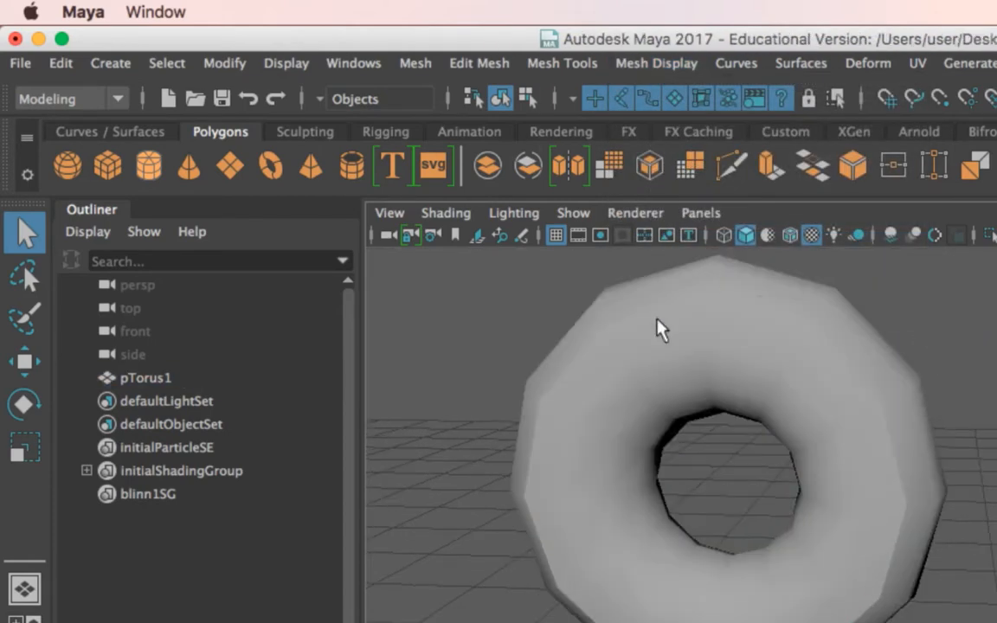
alt+drag(656, 329, 555, 506)
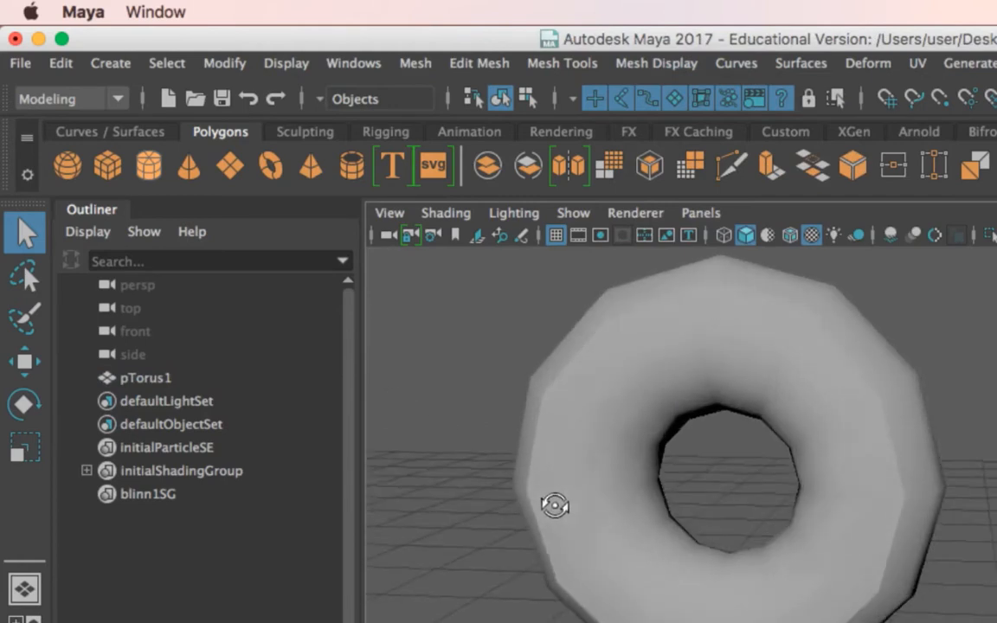
Harden three adjacent cross-section edge loops on the upper part of the torus, return to object mode and deselect the torus
click(545, 445)
key(F10)
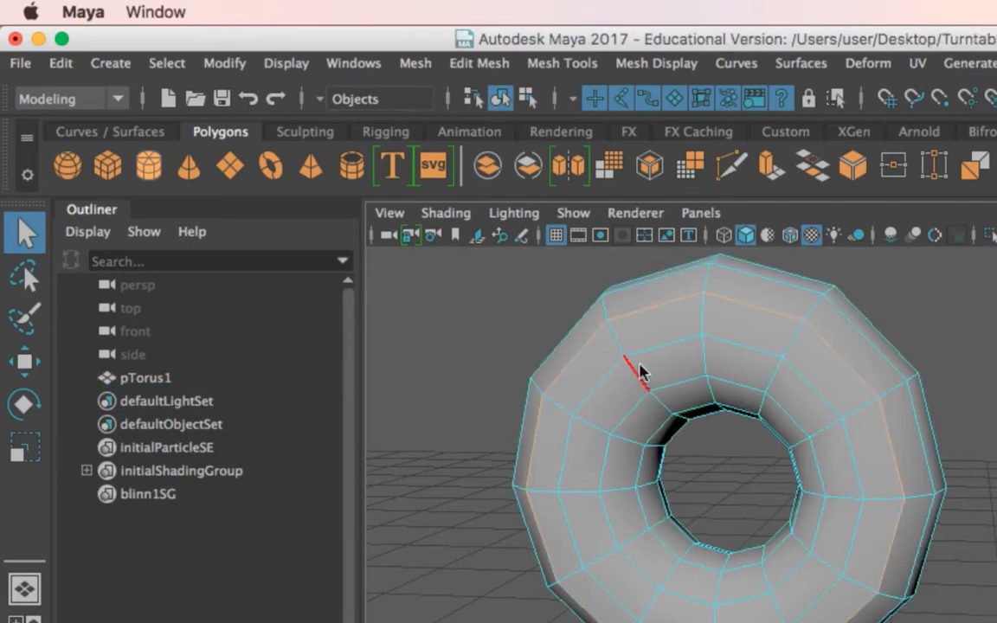
right_drag(636, 363, 631, 305)
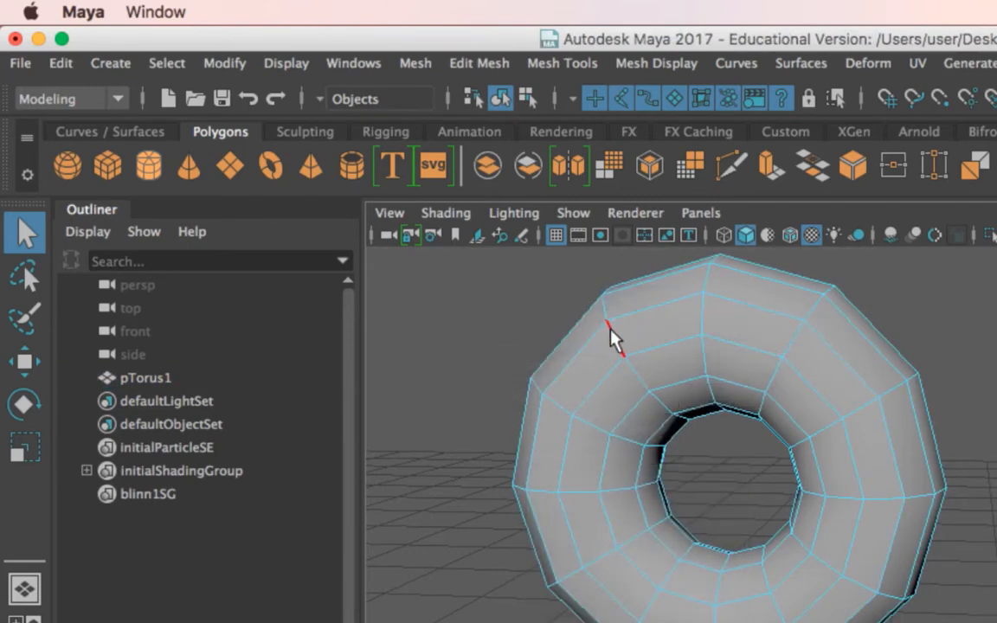
double_click(610, 329)
shift+double_click(714, 315)
shift+double_click(794, 333)
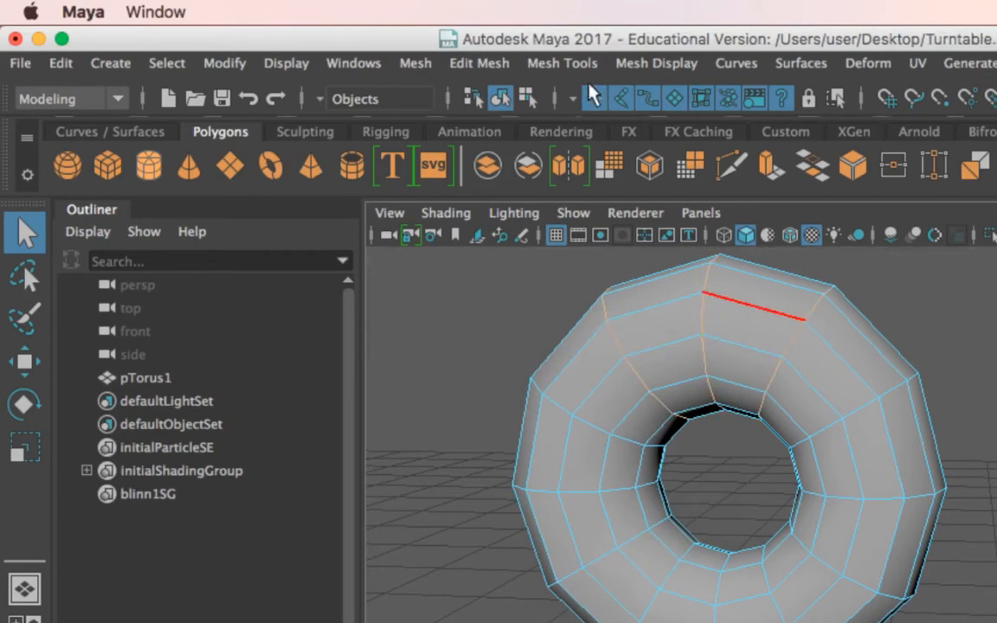
click(562, 63)
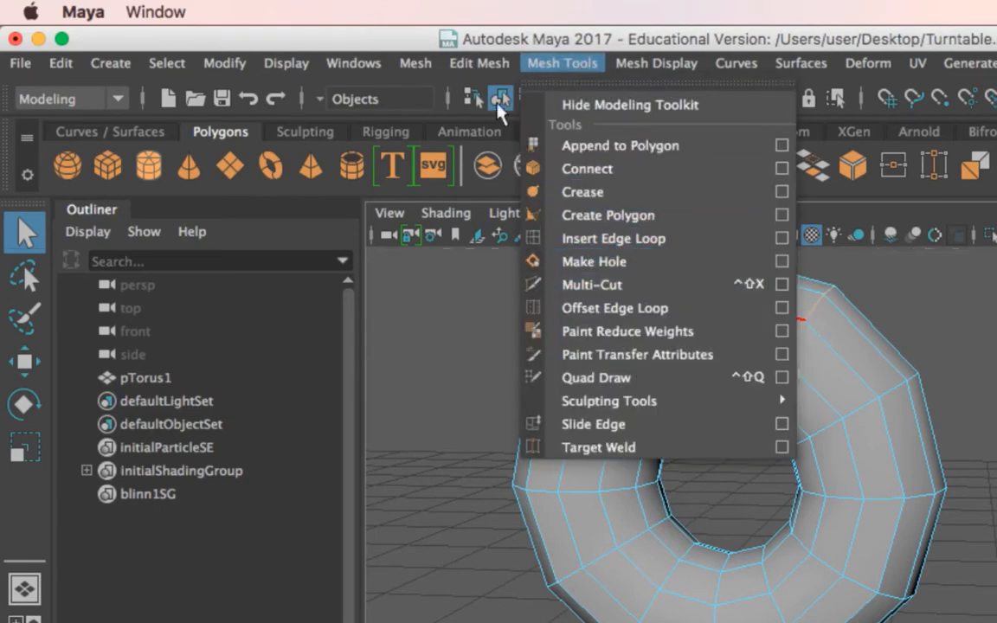
mouse_move(656, 63)
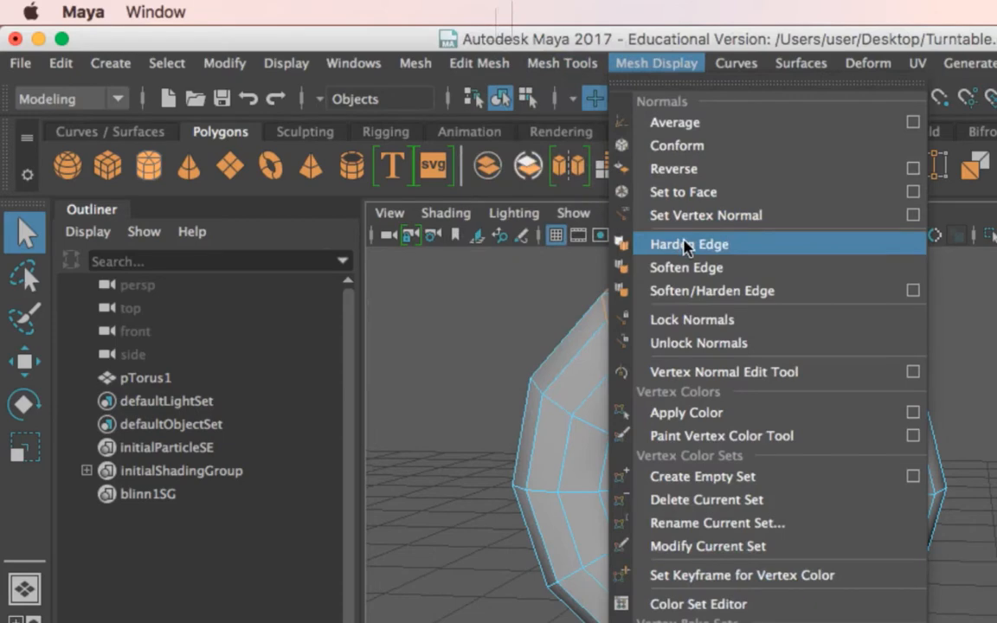
click(687, 247)
right_drag(690, 372, 770, 337)
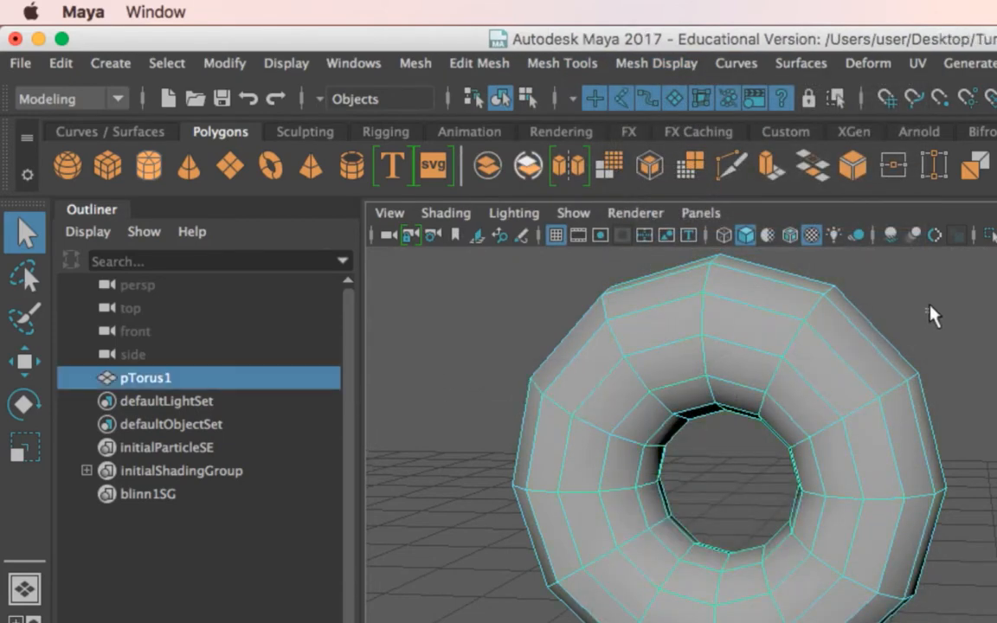
click(933, 316)
Soften the lengthwise edge loop around the front of the torus, and return to object mode to inspect the shading
alt+drag(874, 425, 670, 371)
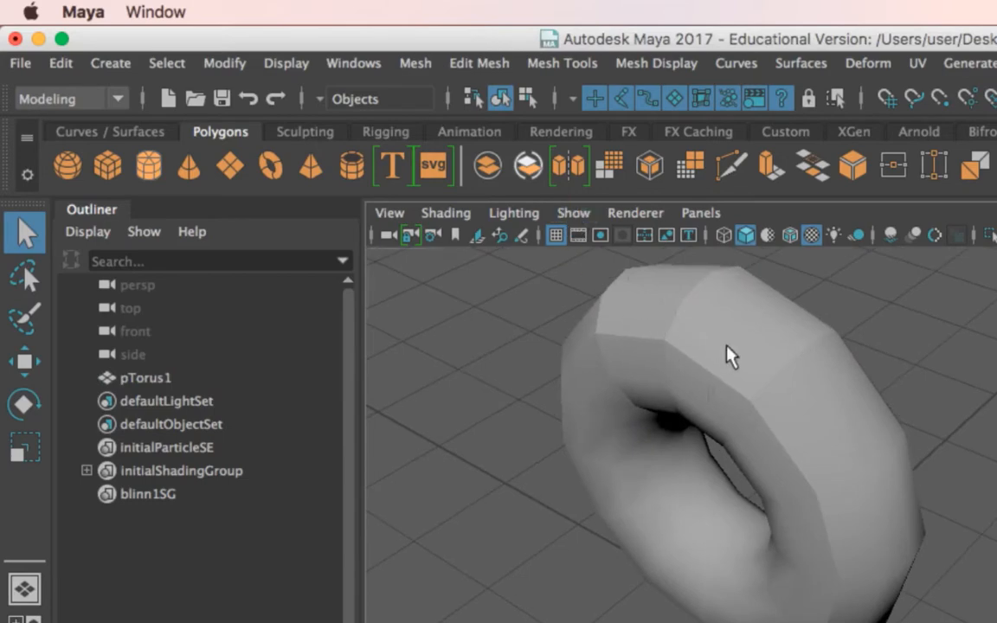
right_drag(725, 346, 718, 275)
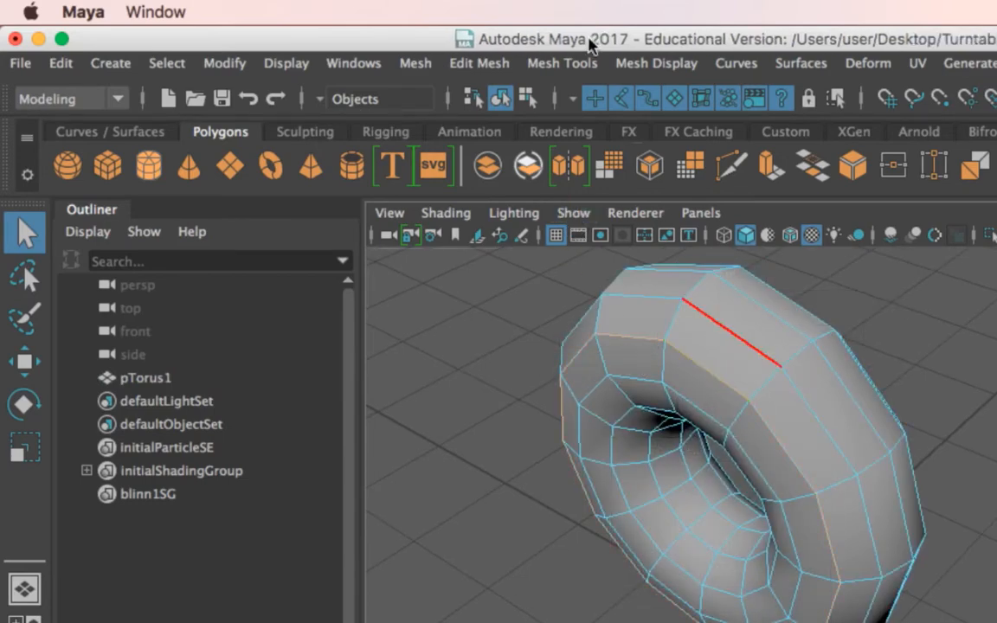
click(647, 64)
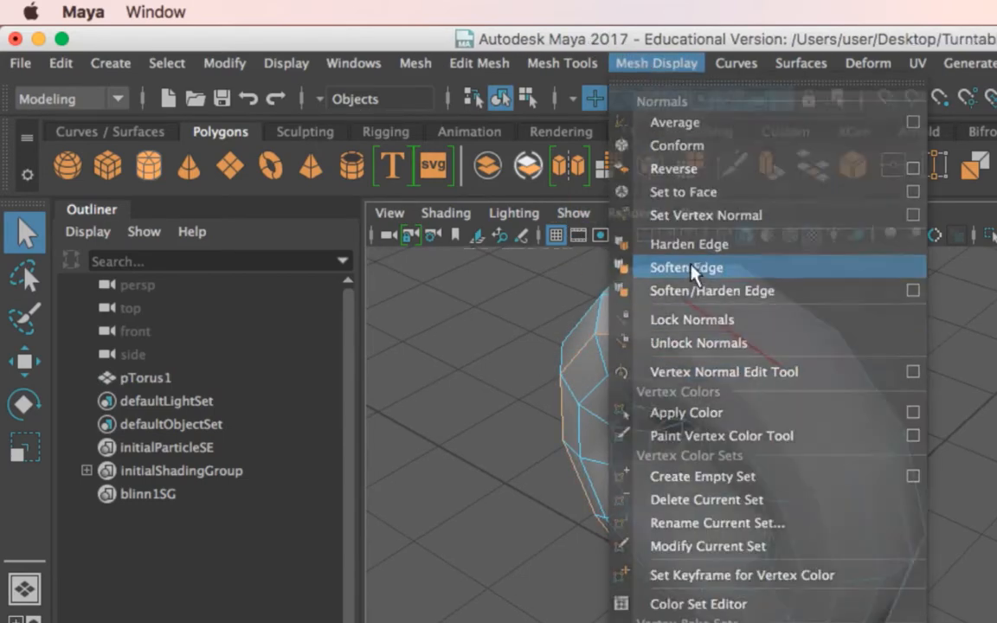
click(691, 268)
right_drag(806, 383, 930, 307)
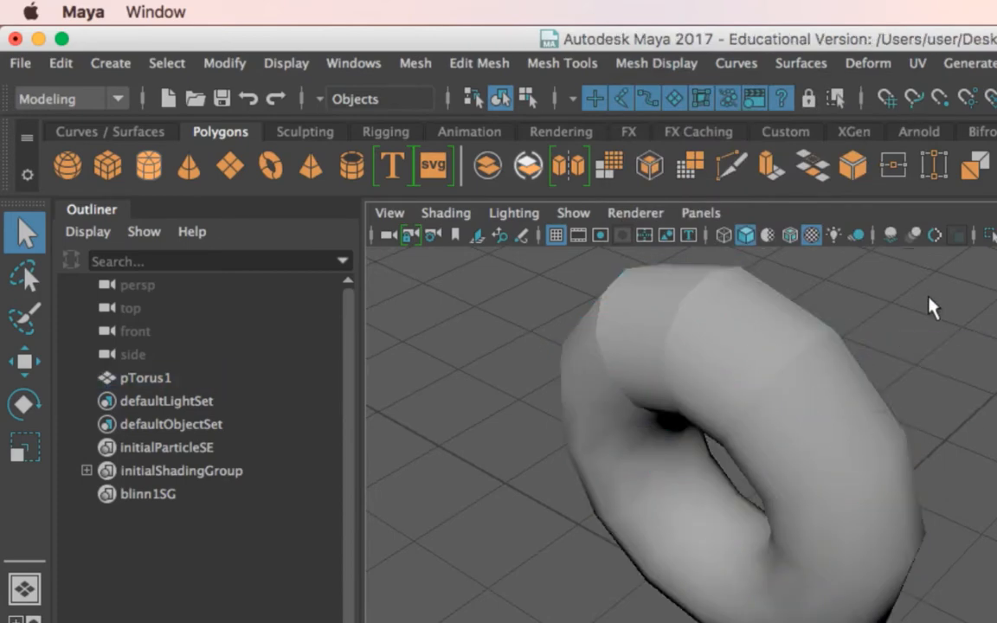
alt+drag(627, 461, 598, 332)
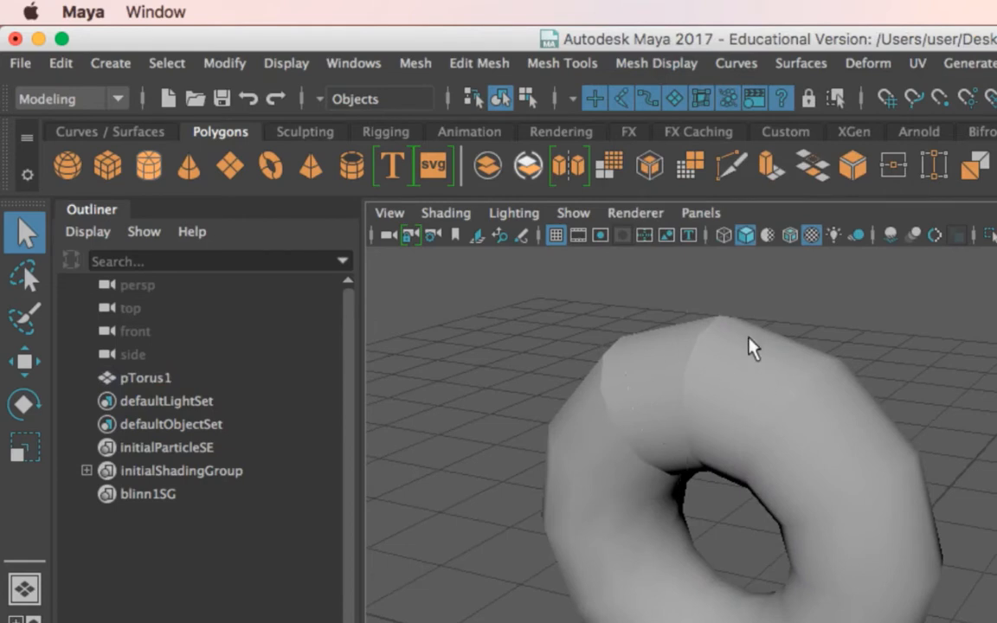
alt+drag(787, 375, 981, 407)
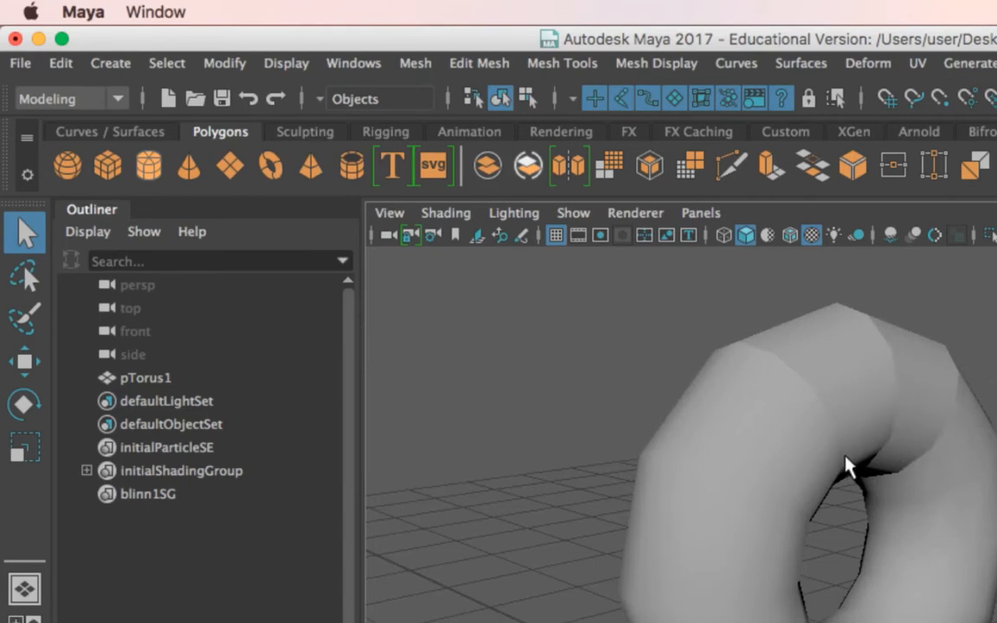
scroll(844, 463, down, 5)
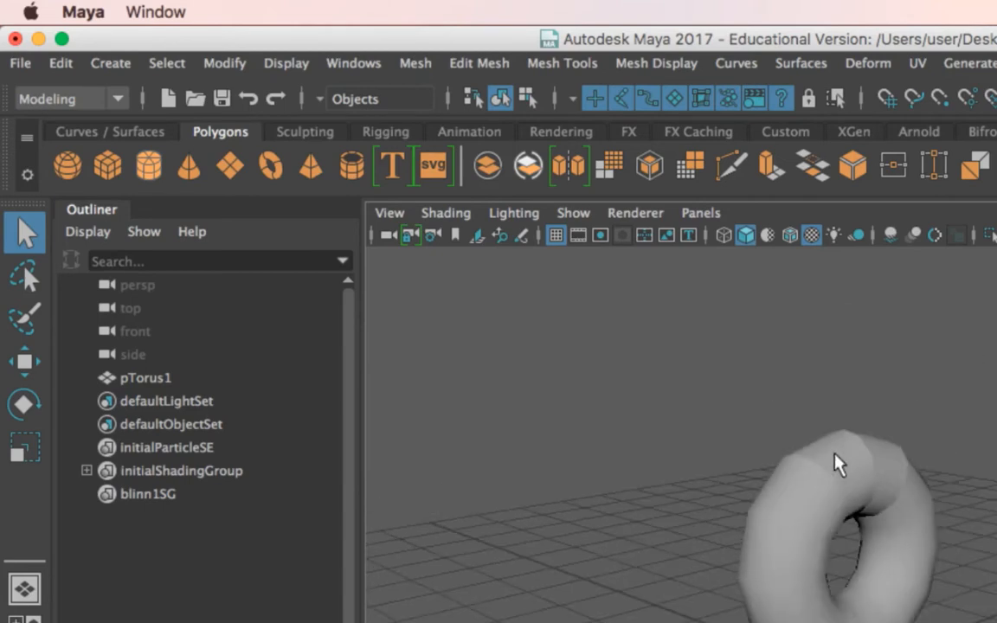
alt+middle_drag(835, 445, 777, 394)
scroll(777, 394, up, 5)
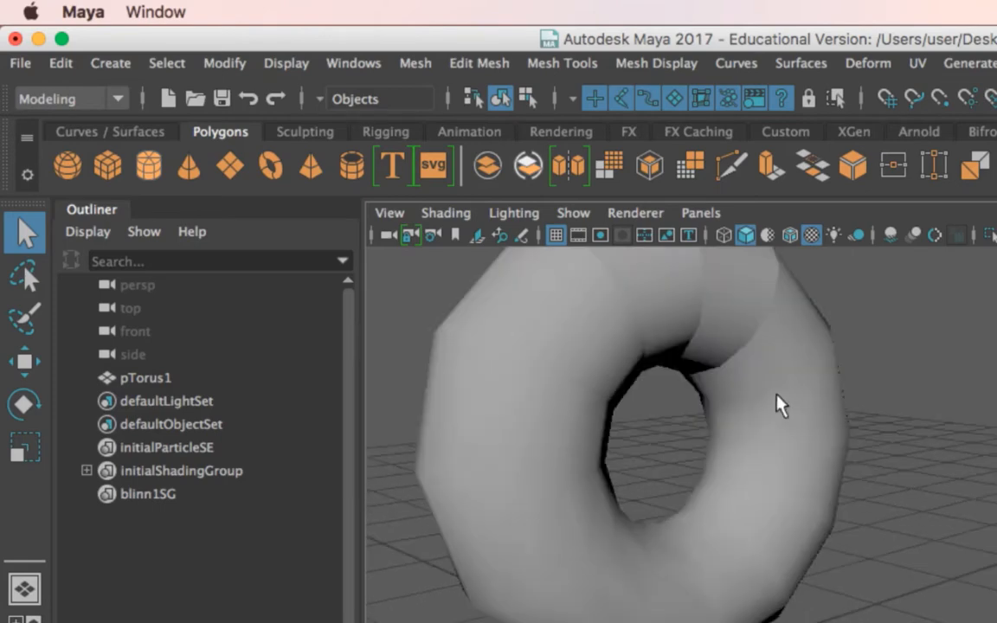
alt+drag(776, 393, 659, 387)
Create a polygon cube and move it along the X axis until it stands clear beside the torus
click(107, 166)
scroll(810, 492, down, 5)
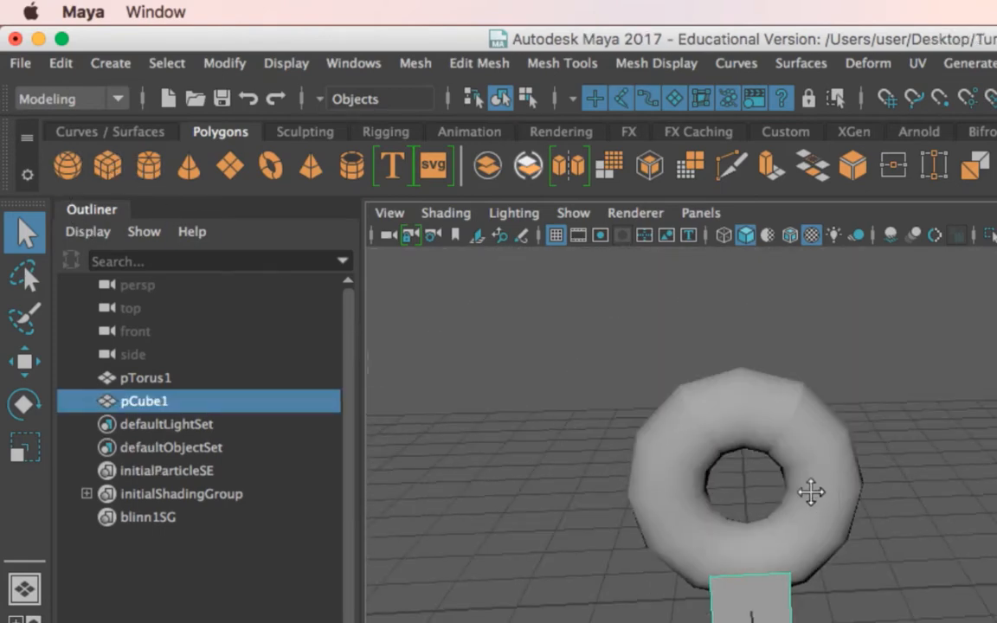
alt+middle_drag(810, 491, 847, 426)
key(w)
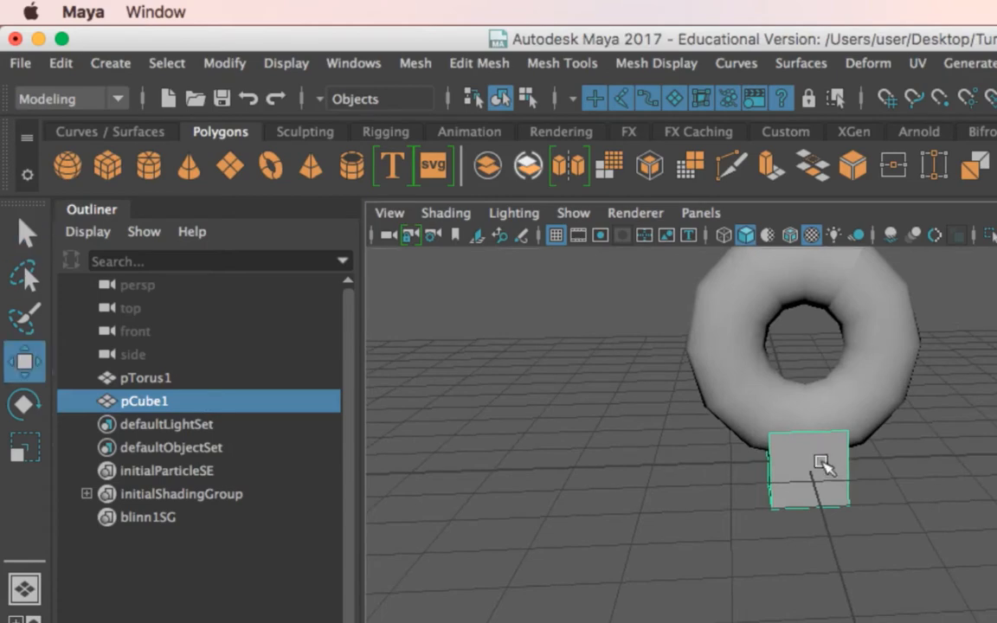
drag(862, 461, 629, 447)
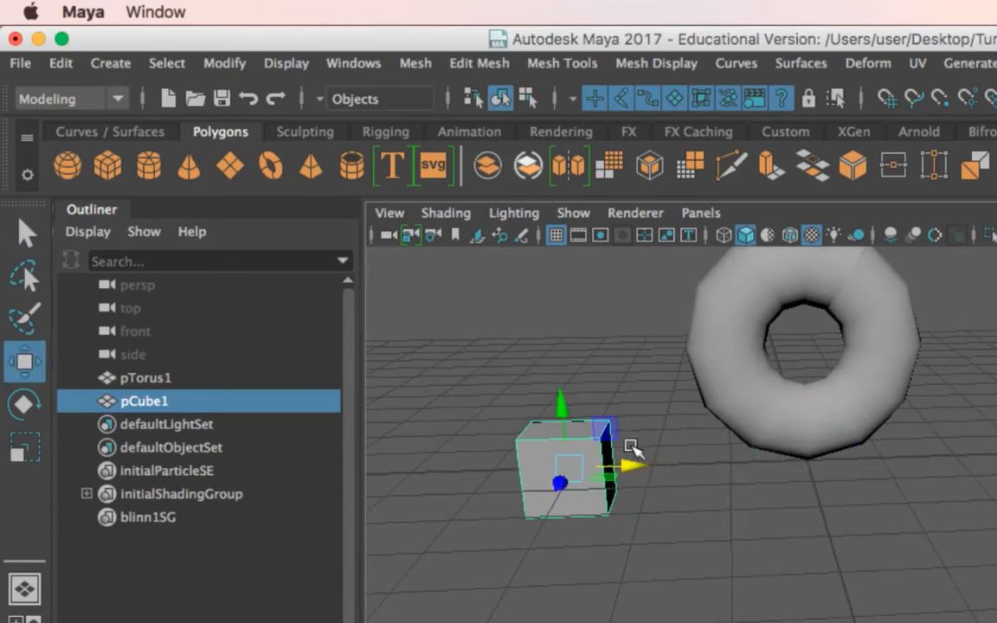
Toggle the display to wireframe and back to shaded, and turn on smooth mesh preview for the cube
key(4)
key(5)
key(3)
scroll(616, 455, up, 5)
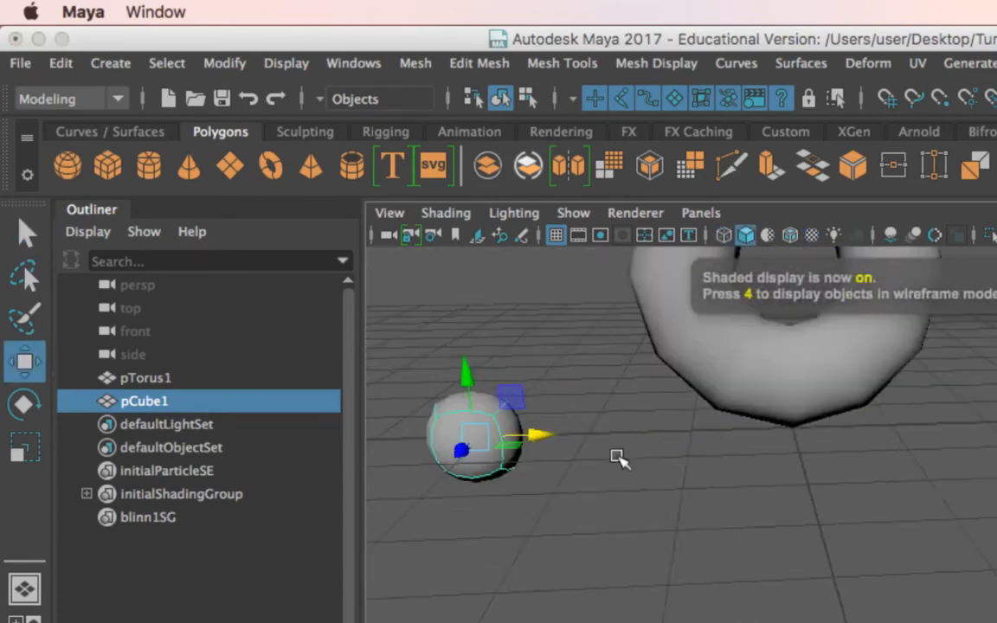
Insert two edge loops in the smoothed cube, one close to a vertical side and one close to the top, and return to object mode
alt+middle_drag(777, 444, 988, 478)
key(q)
scroll(960, 481, up, 3)
alt+middle_drag(774, 362, 762, 485)
shift+right_drag(762, 479, 657, 516)
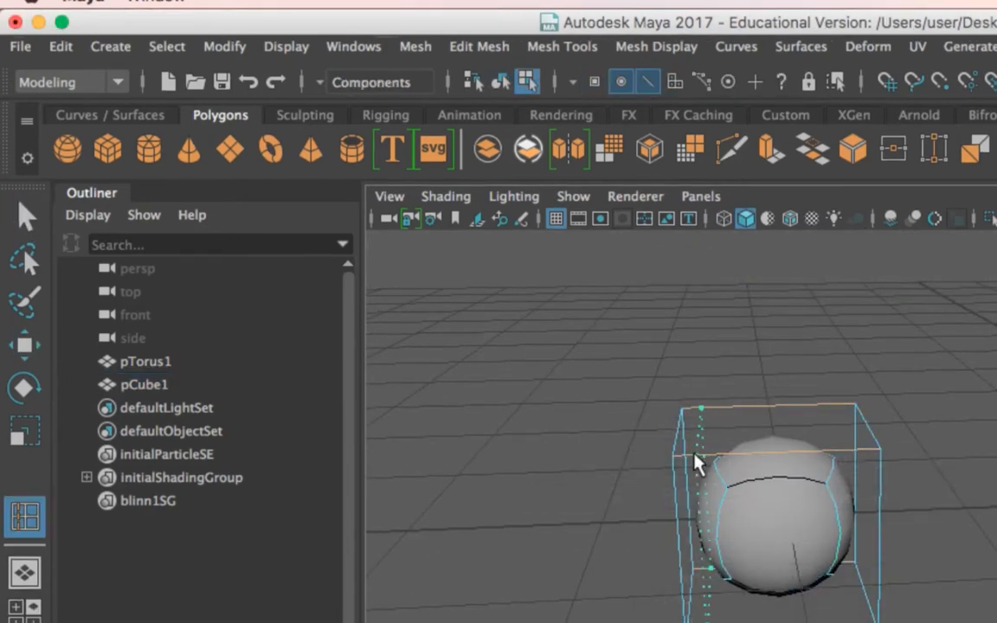
click(682, 468)
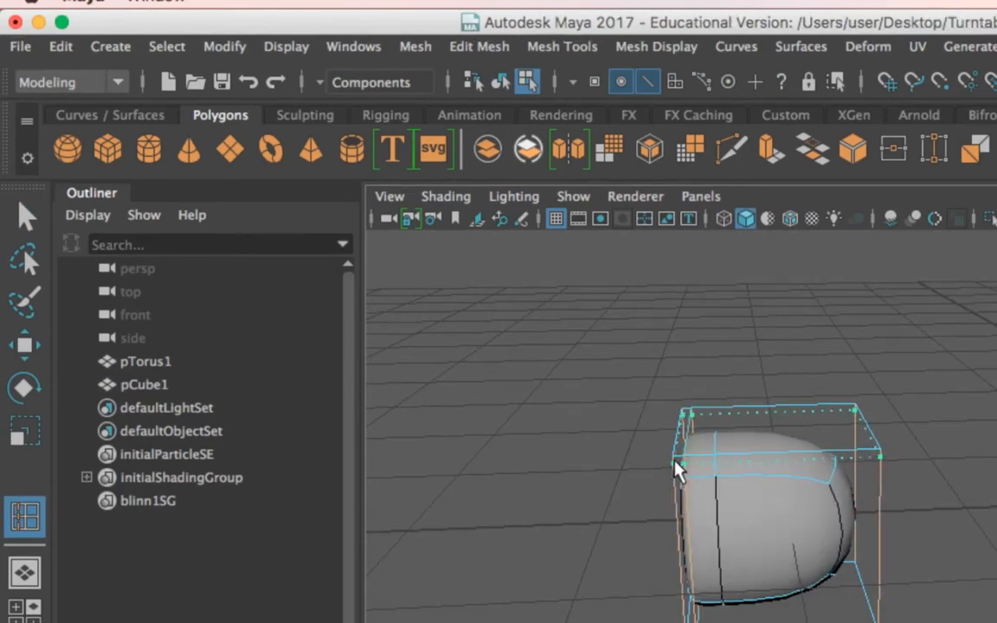
click(679, 468)
key(q)
right_drag(735, 363, 838, 322)
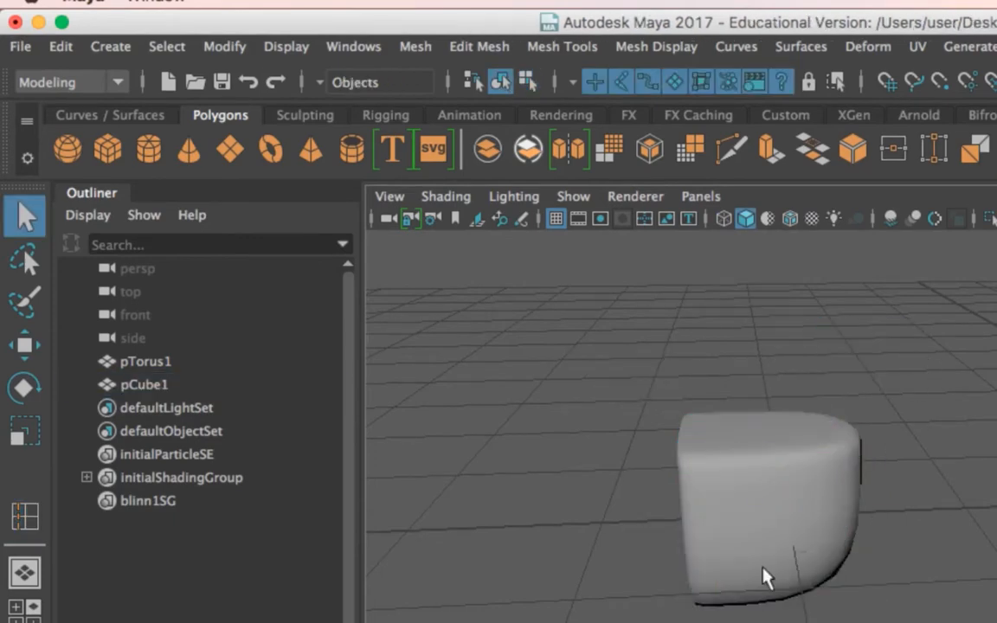
Inspect the cube's sharpened corner, select the cube and turn off its smooth mesh preview
alt+drag(764, 574, 790, 541)
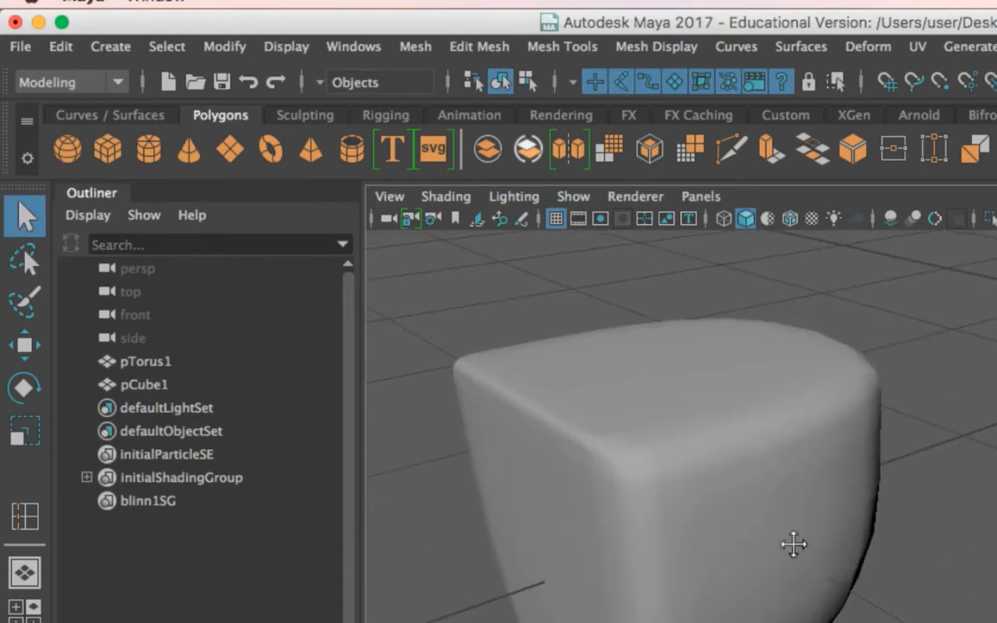
click(795, 534)
key(1)
alt+drag(688, 421, 692, 464)
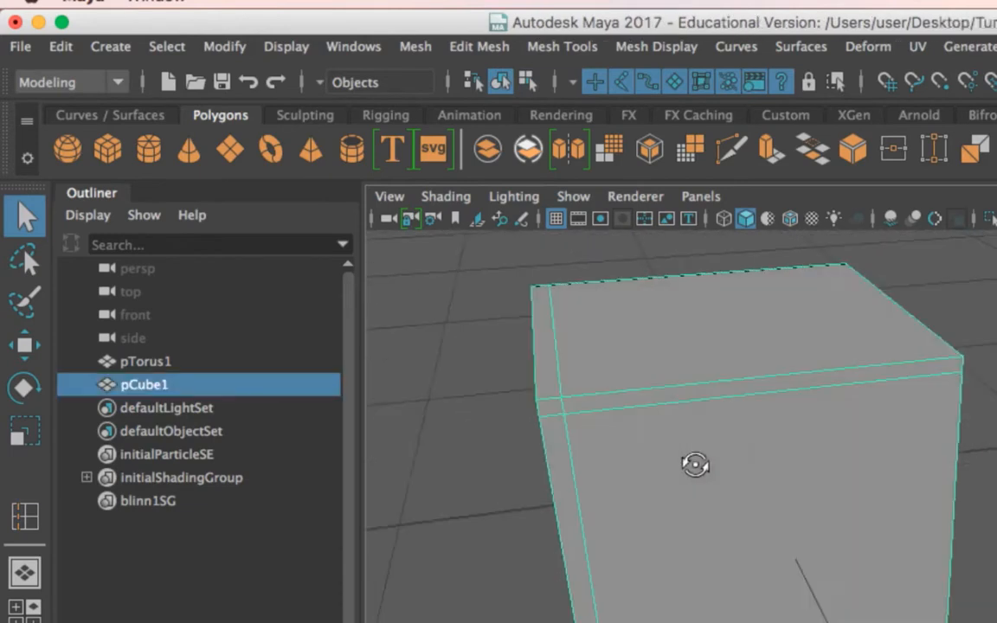
Select both inserted edge loops on the cube and delete them
right_drag(641, 361, 641, 301)
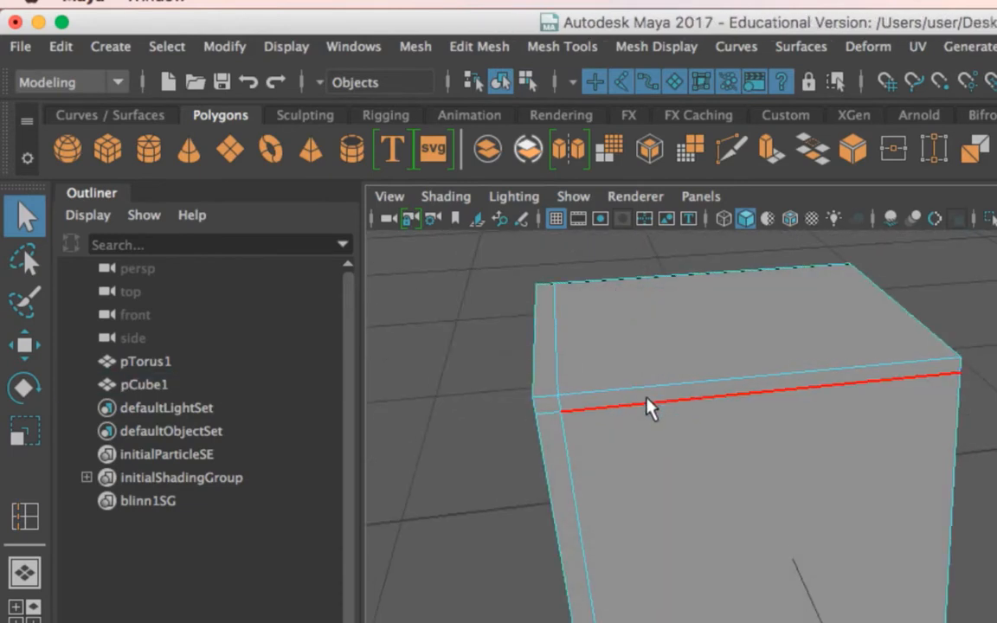
double_click(646, 397)
shift+double_click(554, 349)
alt+drag(736, 521, 803, 490)
shift+right_drag(790, 463, 710, 495)
scroll(837, 482, down, 3)
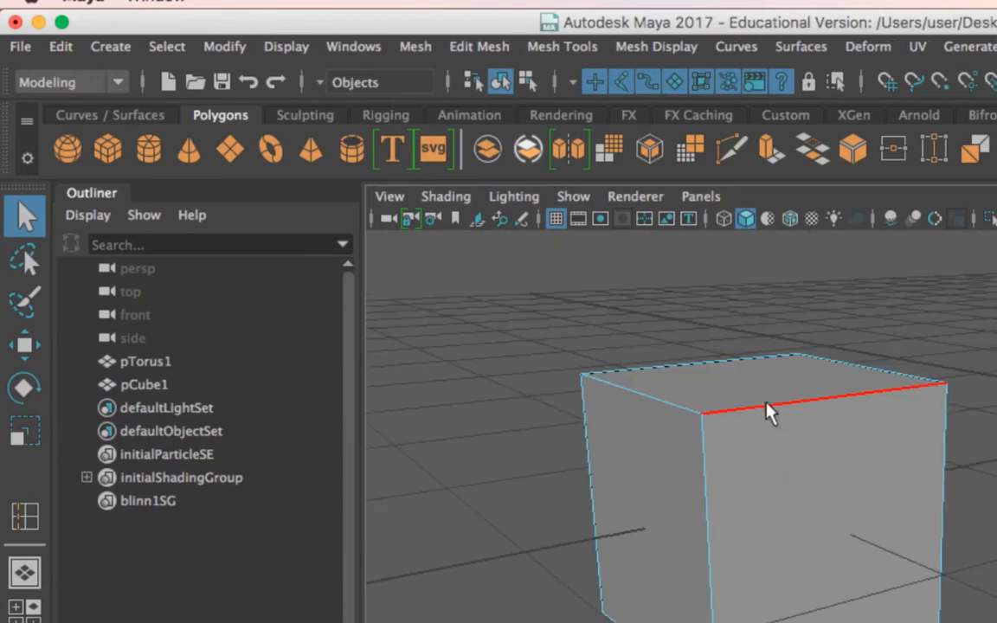
Harden all edges of the cube, check it briefly in smooth mesh preview, and return to object mode with nothing selected
mouse_move(753, 360)
right_down()
mouse_move(862, 360)
mouse_move(867, 329)
mouse_move(771, 395)
mouse_move(741, 300)
right_up()
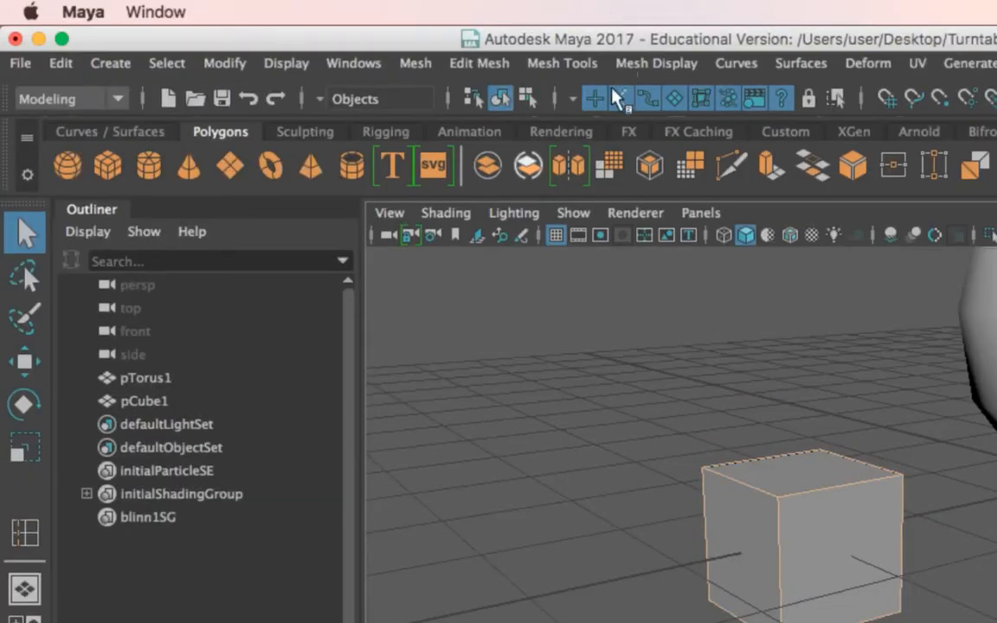
click(630, 62)
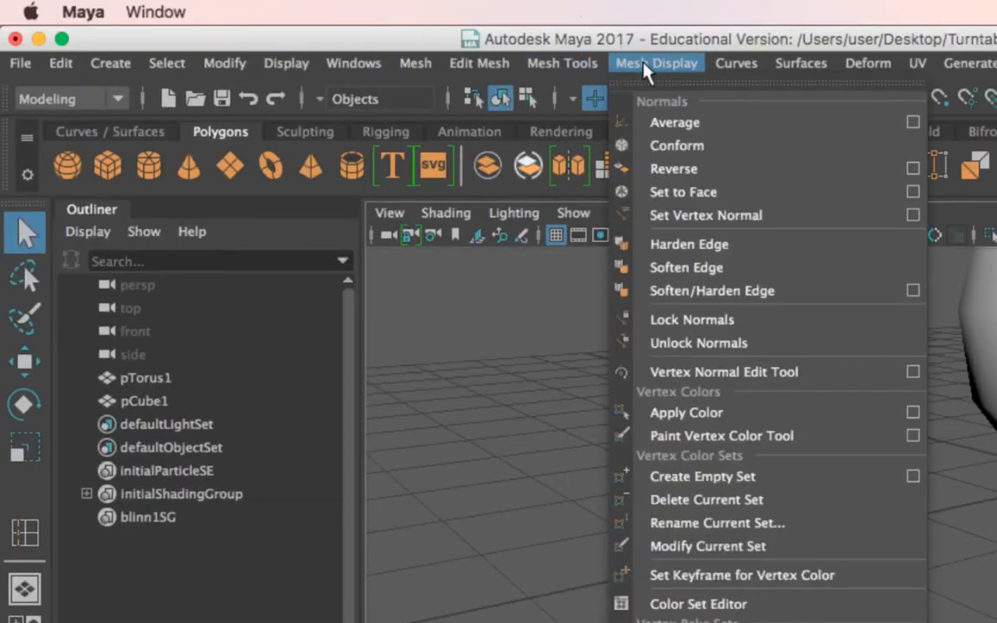
click(728, 243)
key(3)
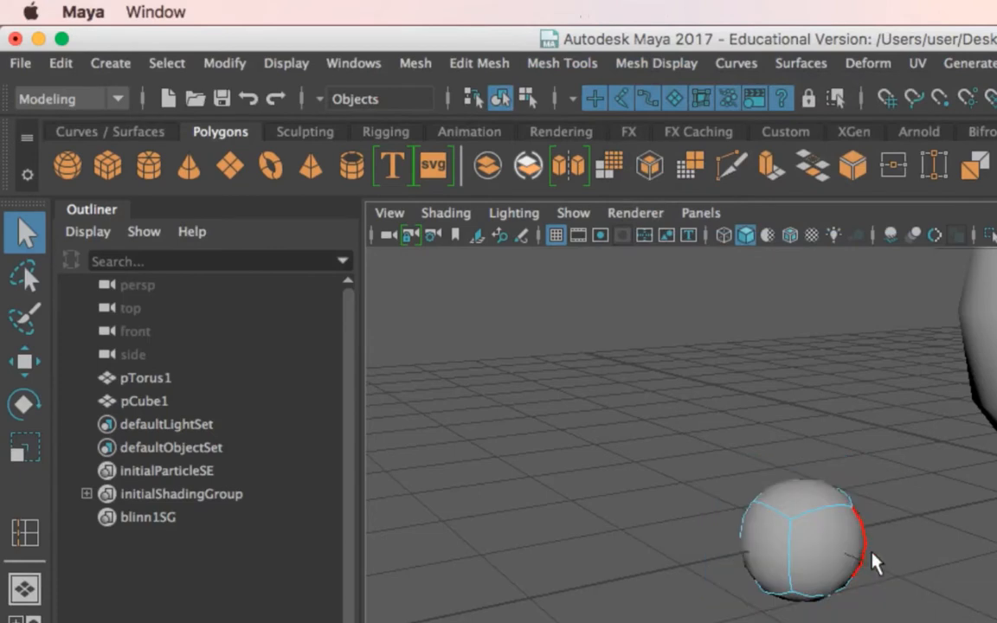
key(1)
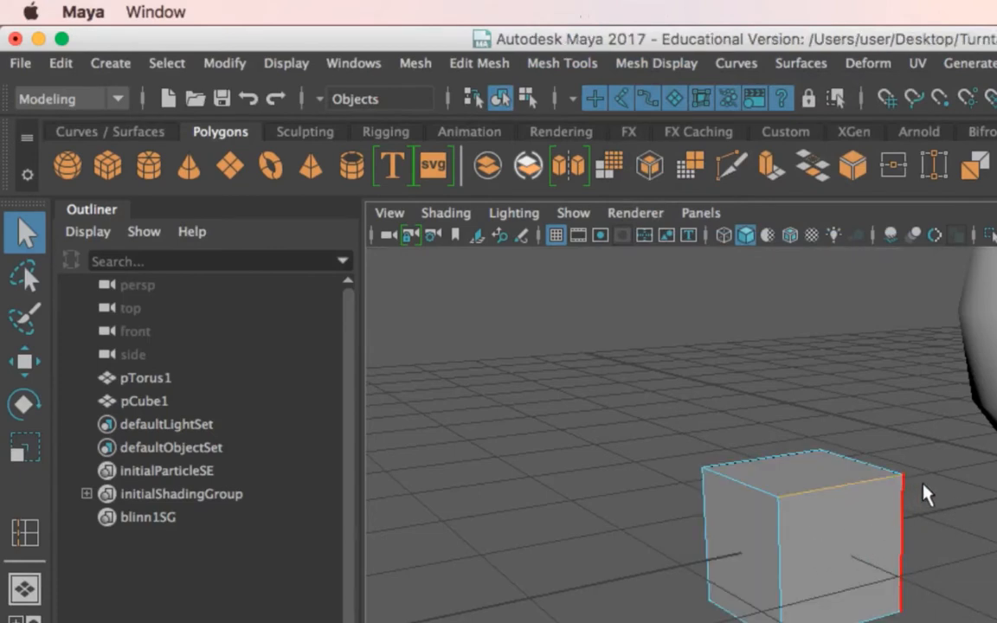
right_drag(837, 378, 900, 383)
click(924, 537)
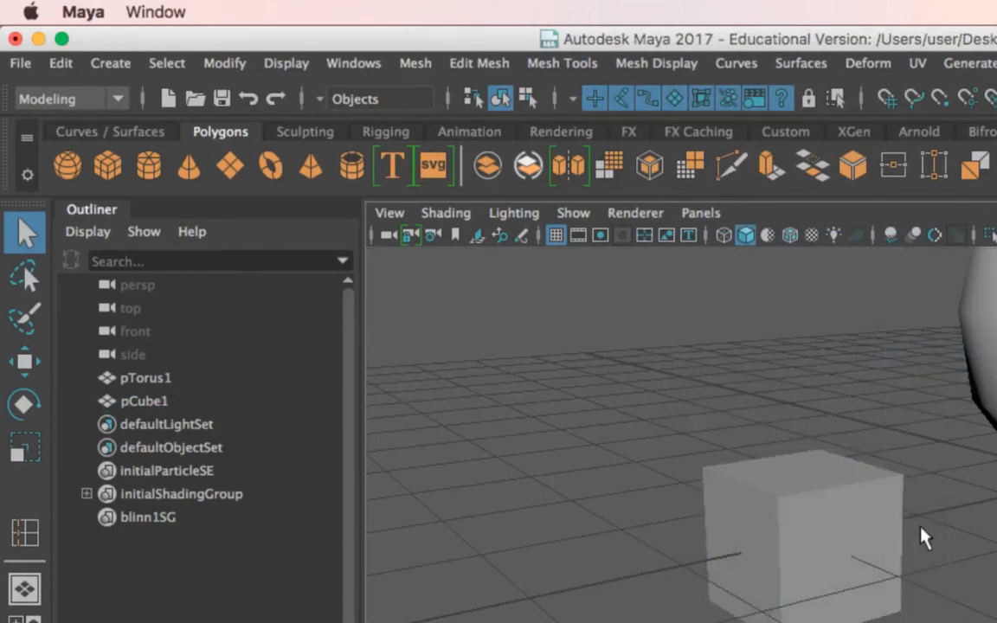
Compare the cube with the torus and delete the cube from the scene
click(862, 502)
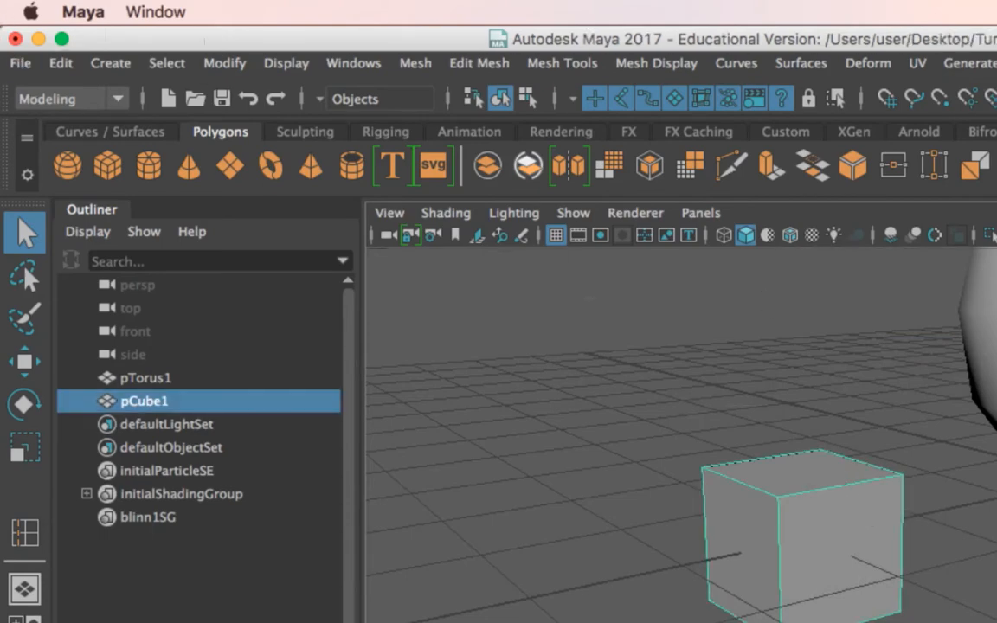
scroll(873, 359, up, 5)
scroll(872, 359, down, 8)
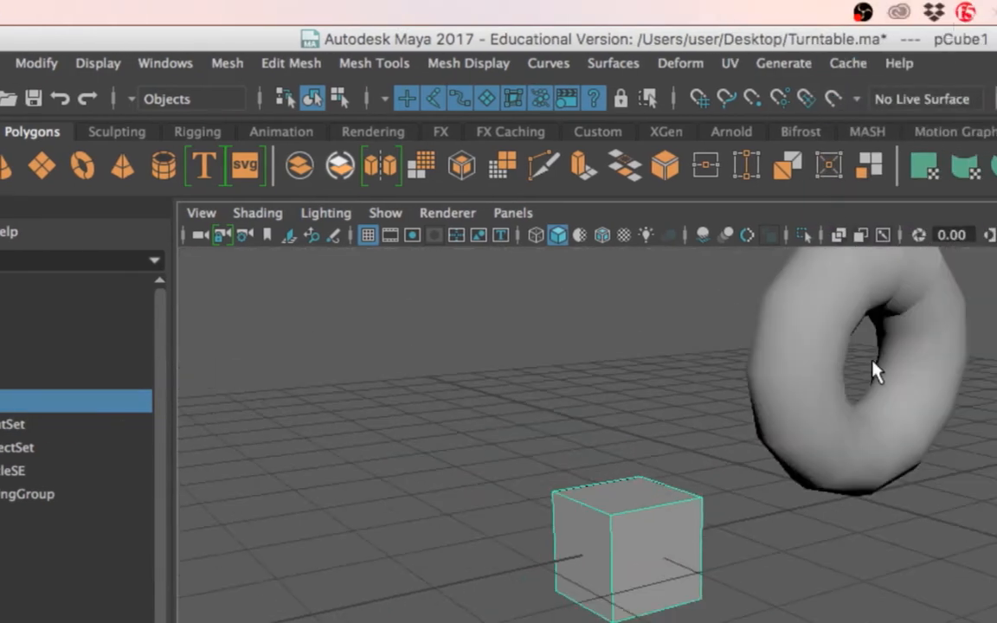
alt+middle_drag(880, 348, 765, 456)
click(766, 465)
alt+drag(839, 418, 650, 423)
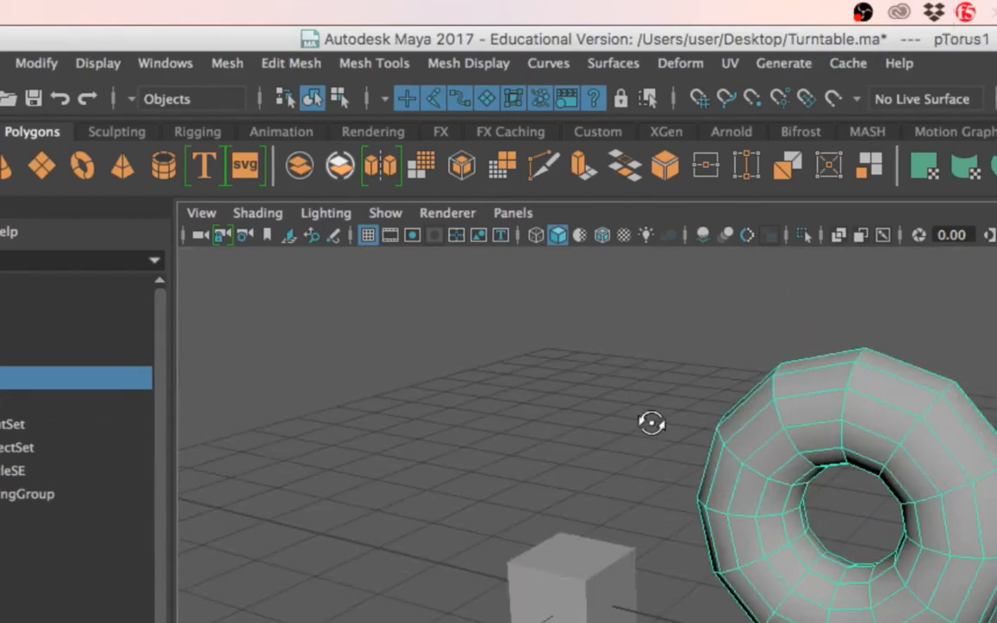
click(565, 599)
key(Delete)
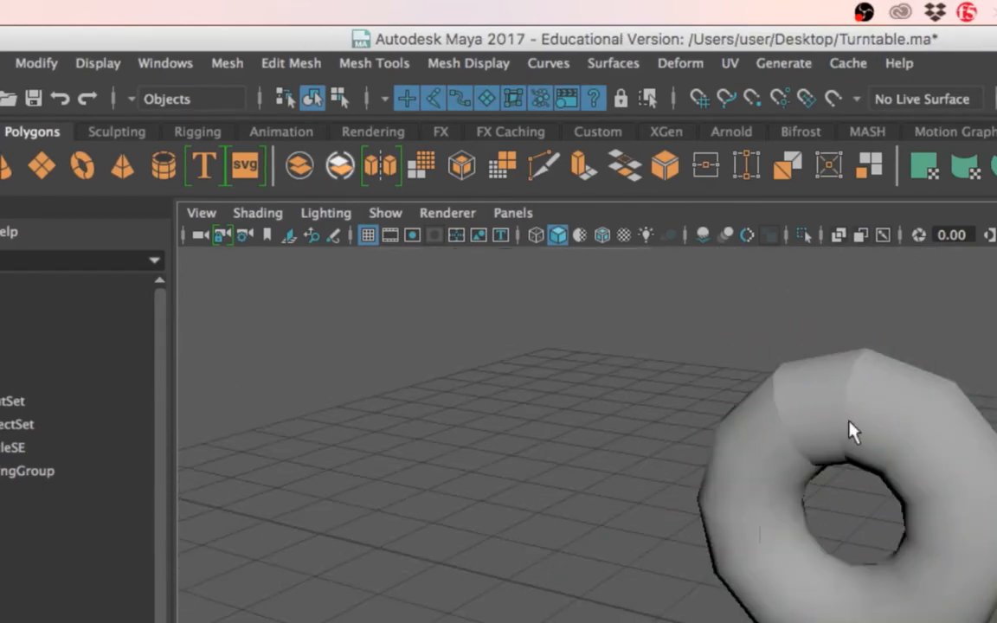
Inspect the shading of the torus from several angles and select the torus
scroll(881, 403, up, 4)
alt+drag(882, 401, 546, 420)
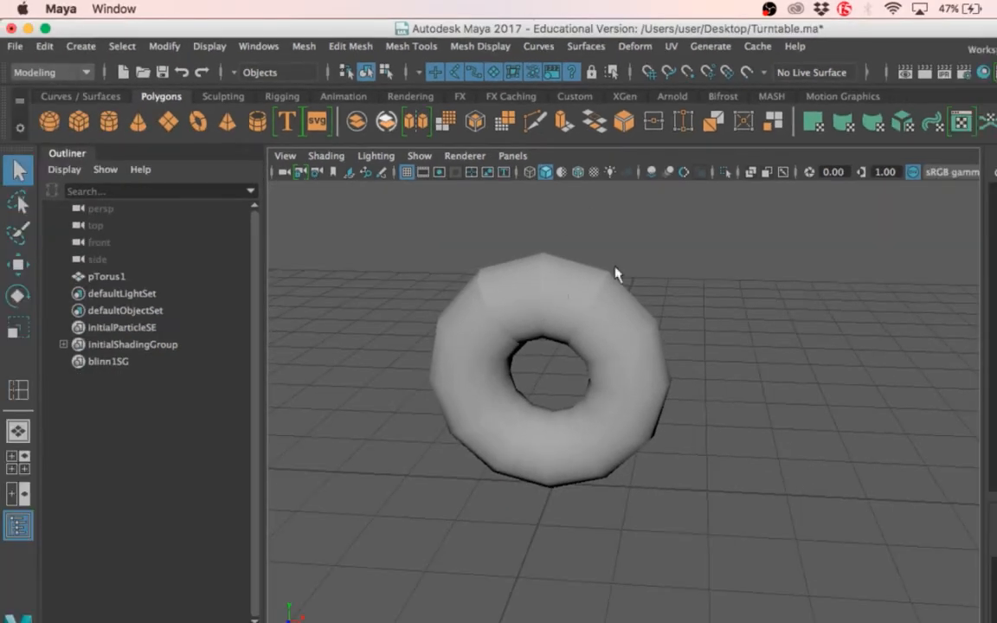
alt+middle_drag(616, 273, 812, 312)
scroll(783, 323, up, 4)
alt+drag(769, 327, 591, 262)
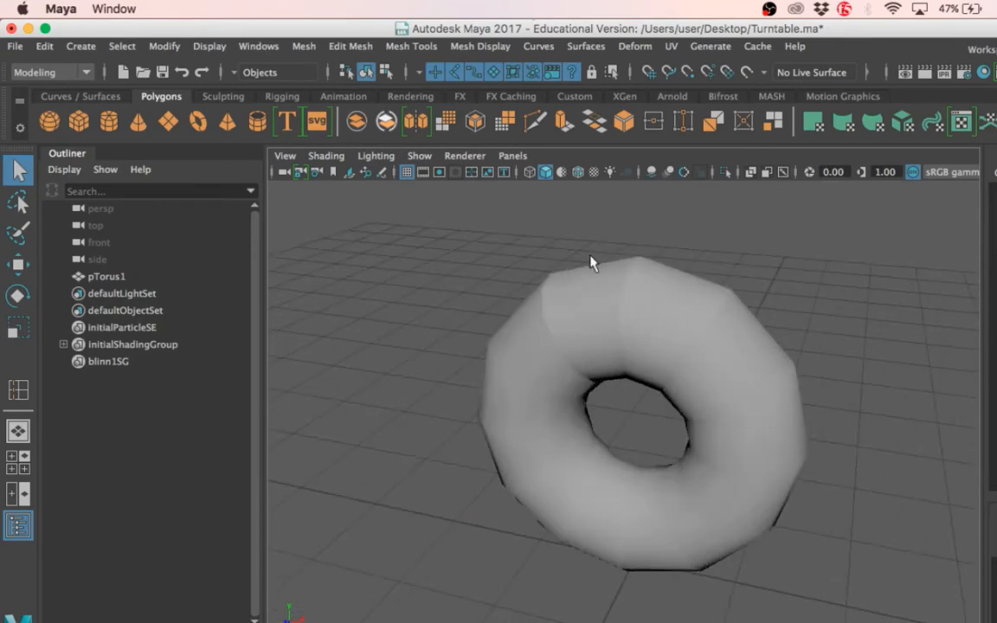
click(591, 262)
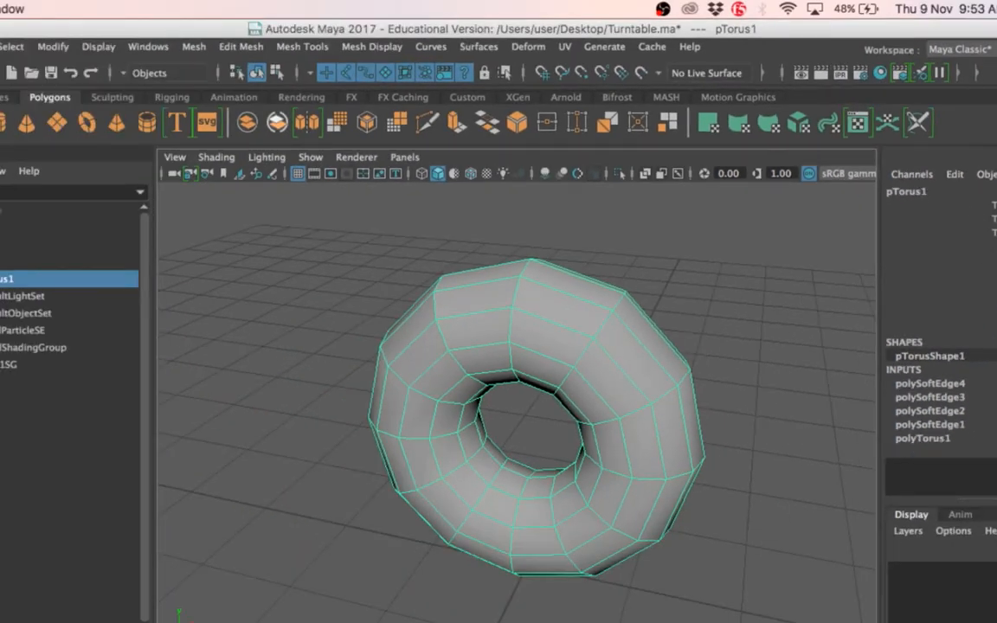
click(714, 250)
click(582, 353)
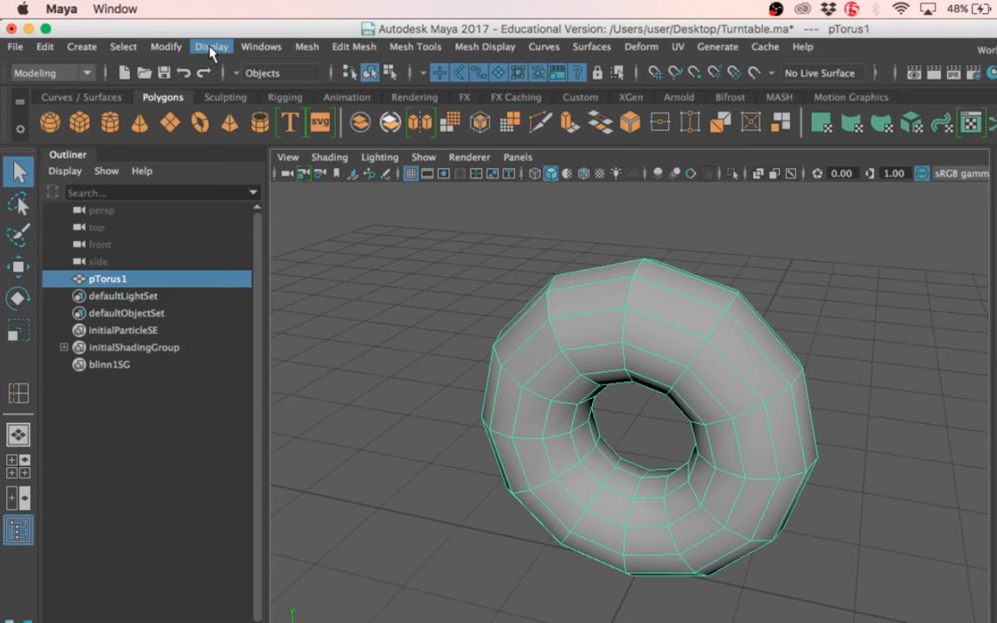
Delete the construction history of the selected torus
click(45, 47)
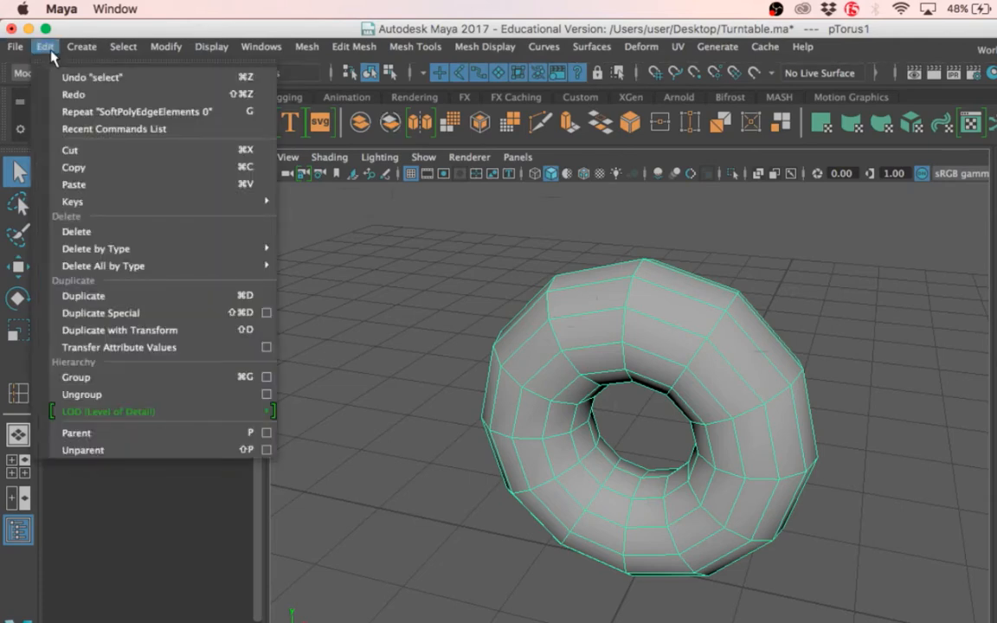
click(48, 48)
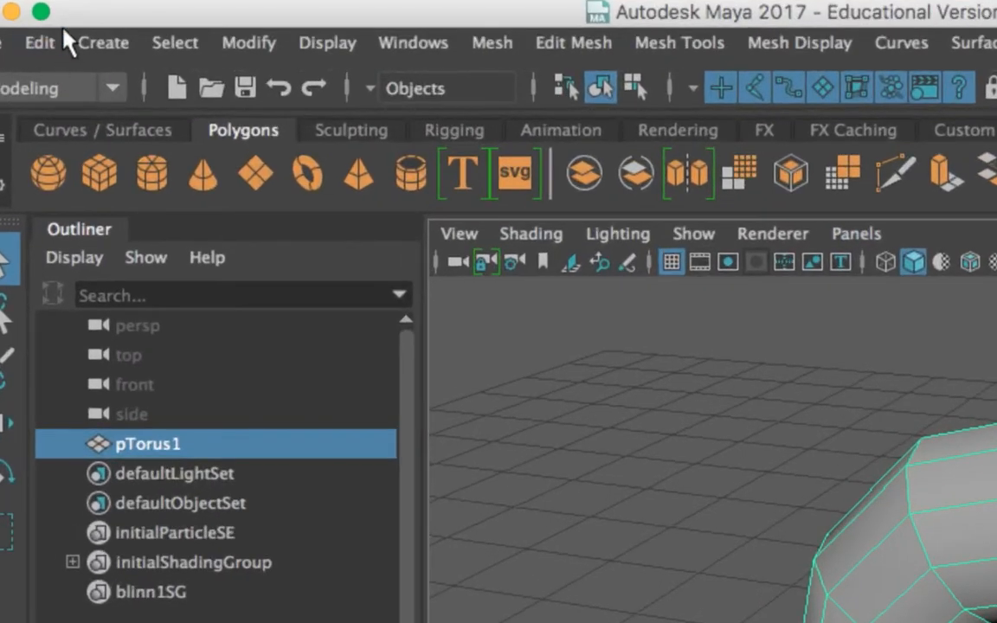
click(55, 42)
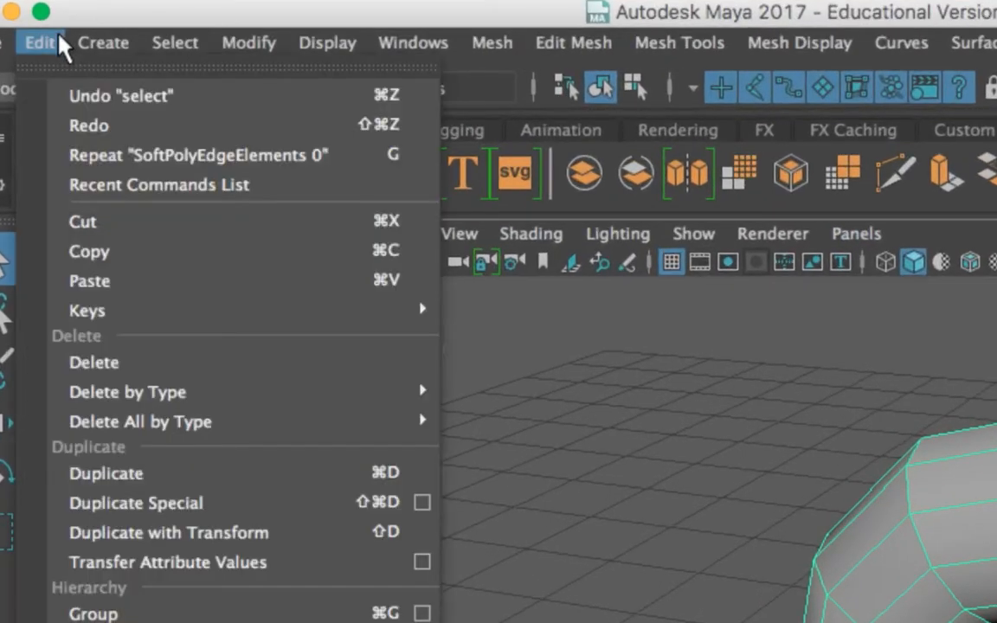
mouse_move(123, 437)
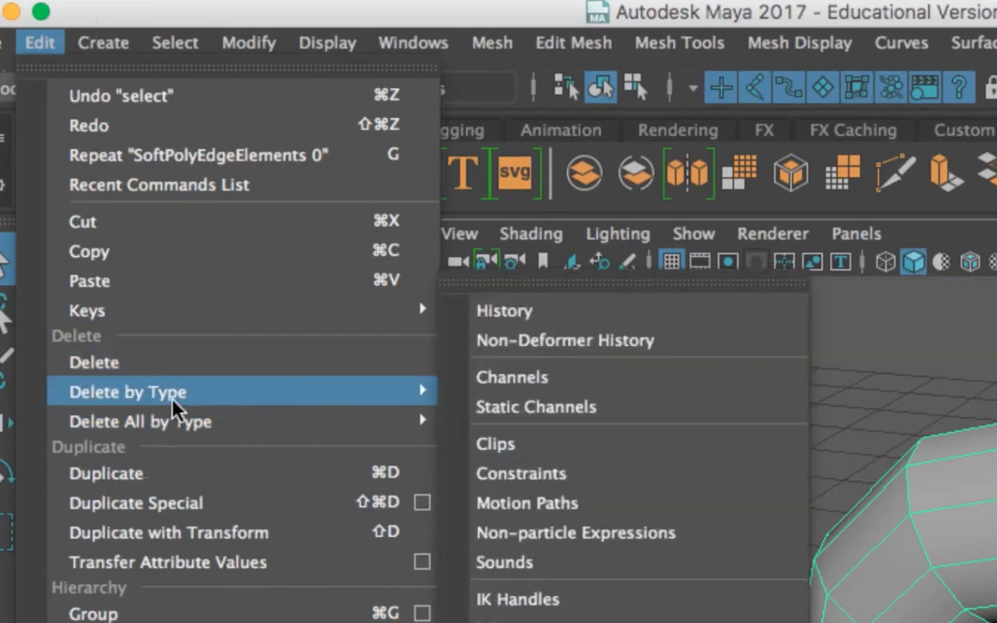
mouse_move(177, 403)
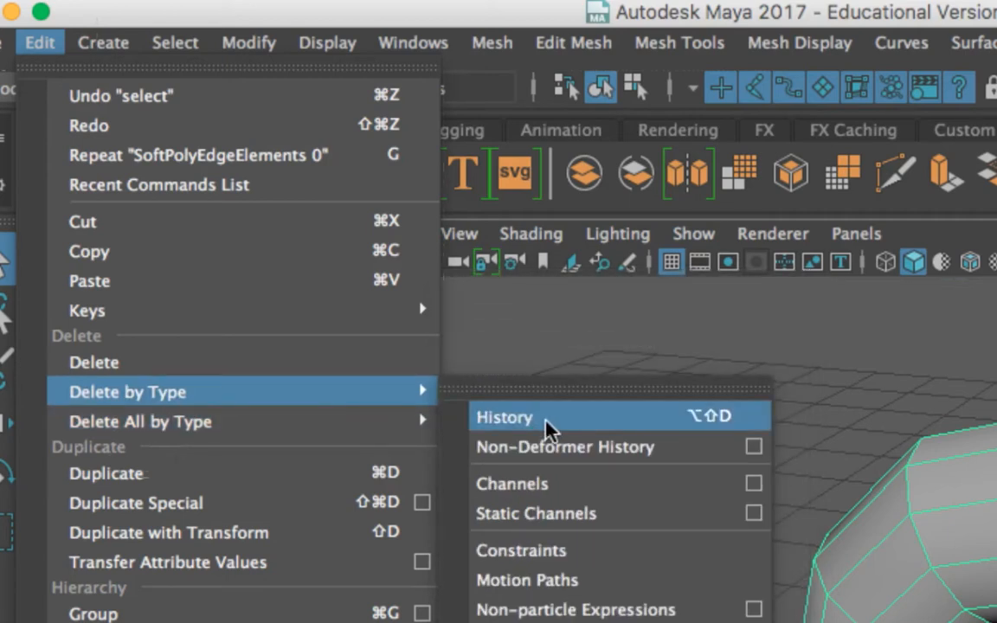
mouse_move(398, 419)
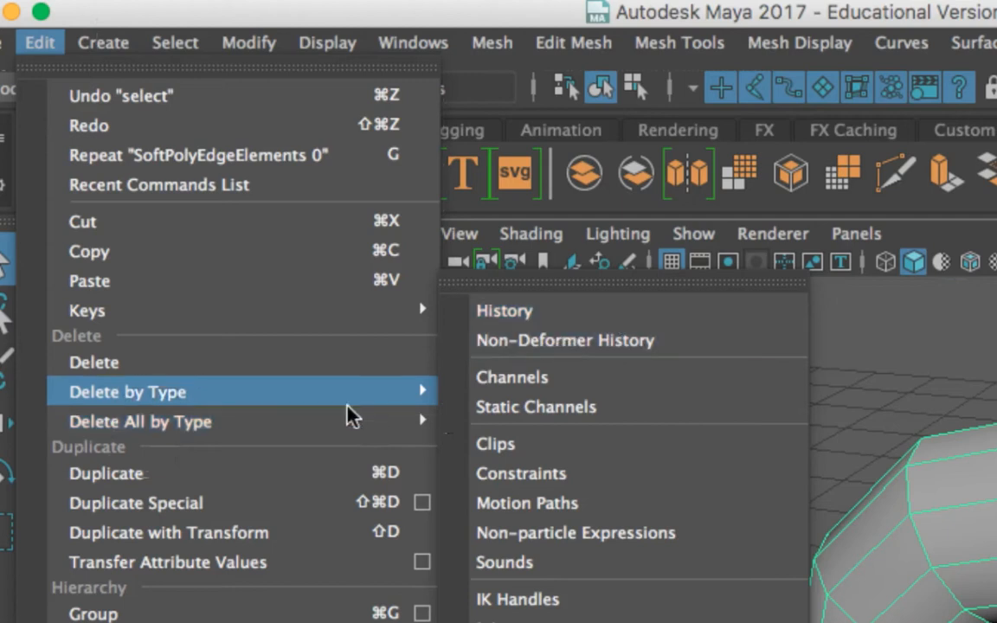
mouse_move(329, 396)
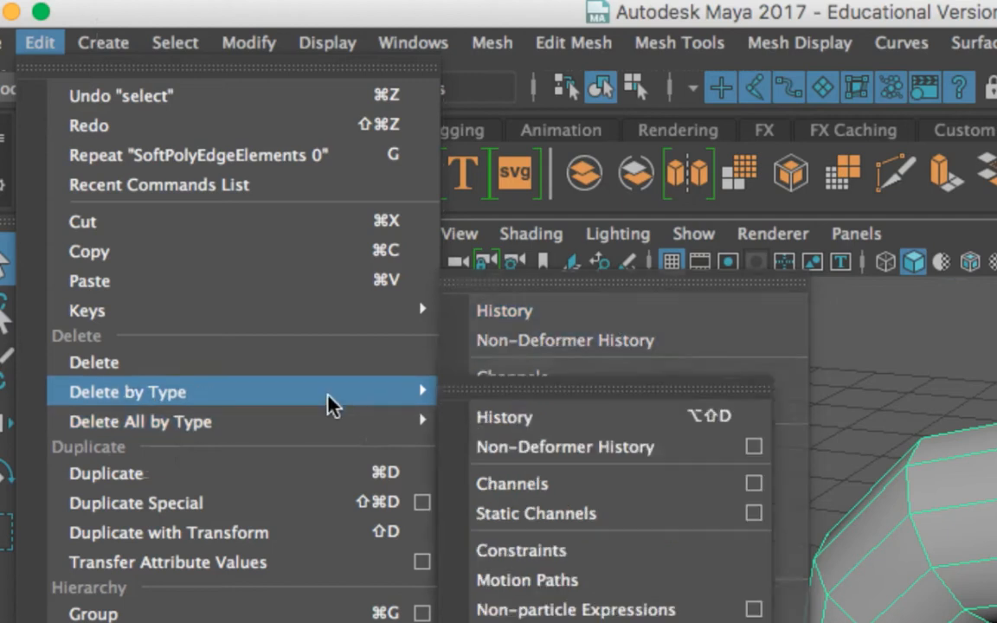
click(509, 419)
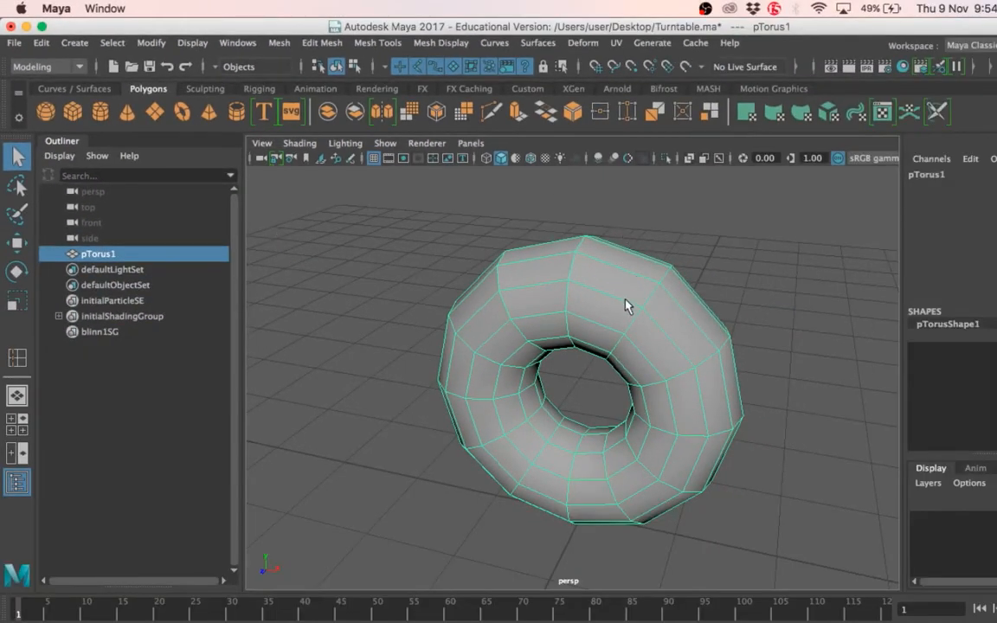
Undo the history deletion on the torus, keeping the Select tool active and the torus selected
click(931, 238)
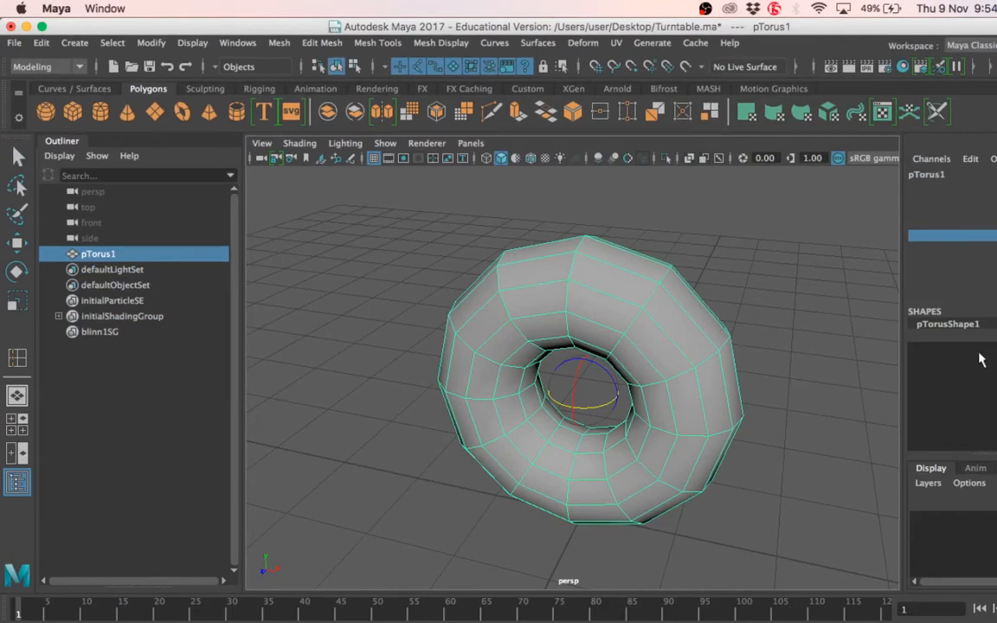
key(q)
click(718, 276)
click(692, 320)
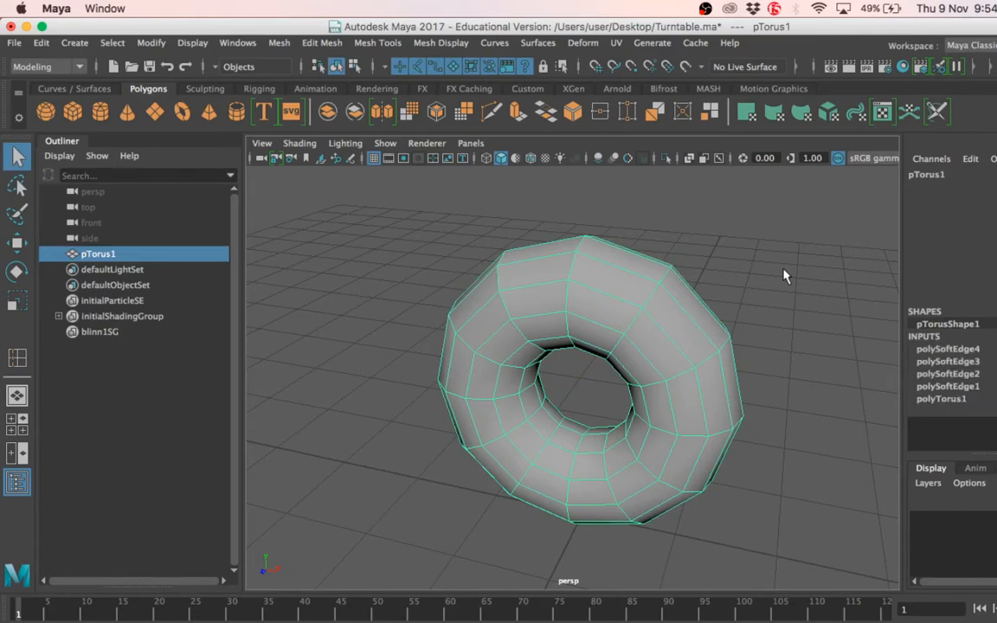
Reselect the torus and delete its construction history
click(699, 283)
click(672, 290)
click(42, 42)
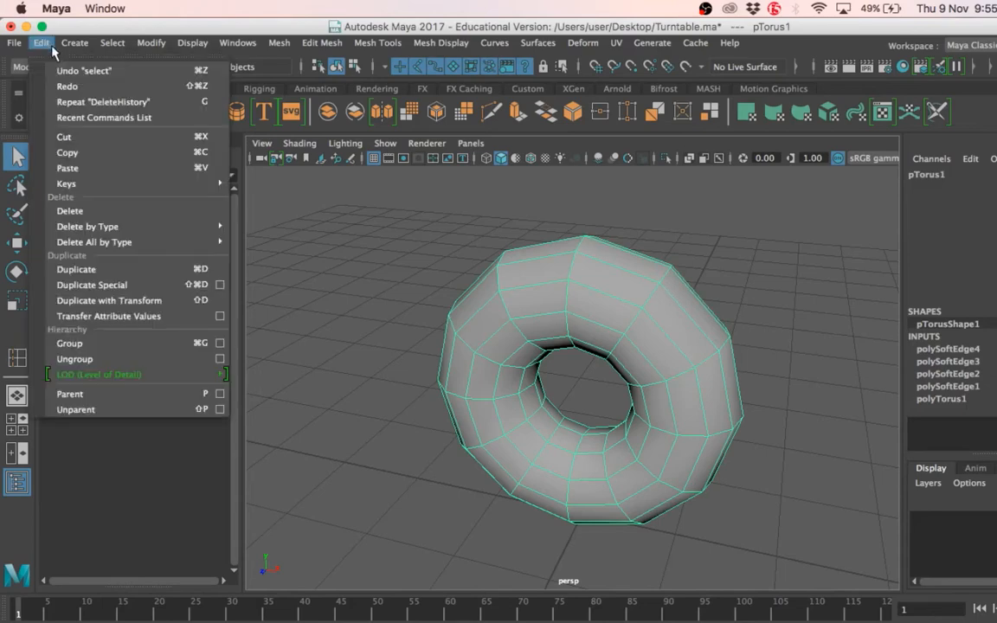
mouse_move(96, 226)
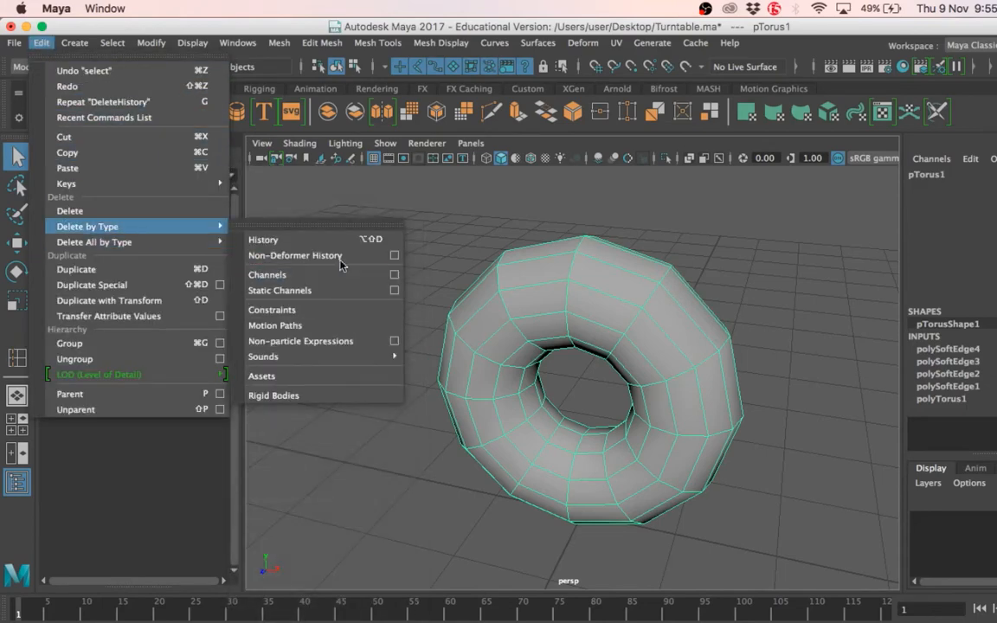
click(334, 243)
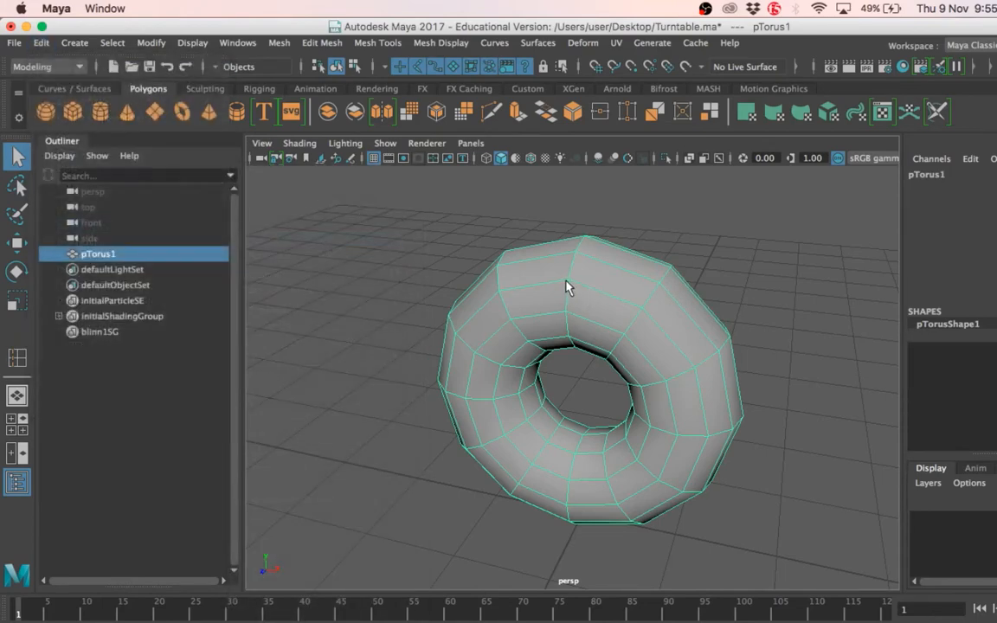
Reselect the torus and try to freeze its transformations
click(745, 234)
click(652, 301)
click(237, 44)
mouse_move(205, 47)
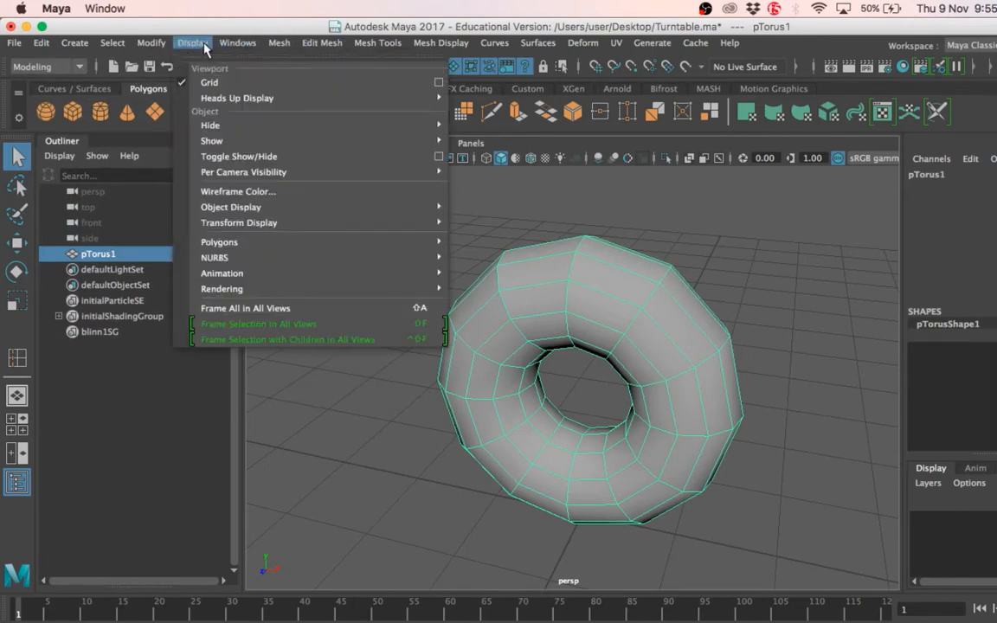
mouse_move(153, 48)
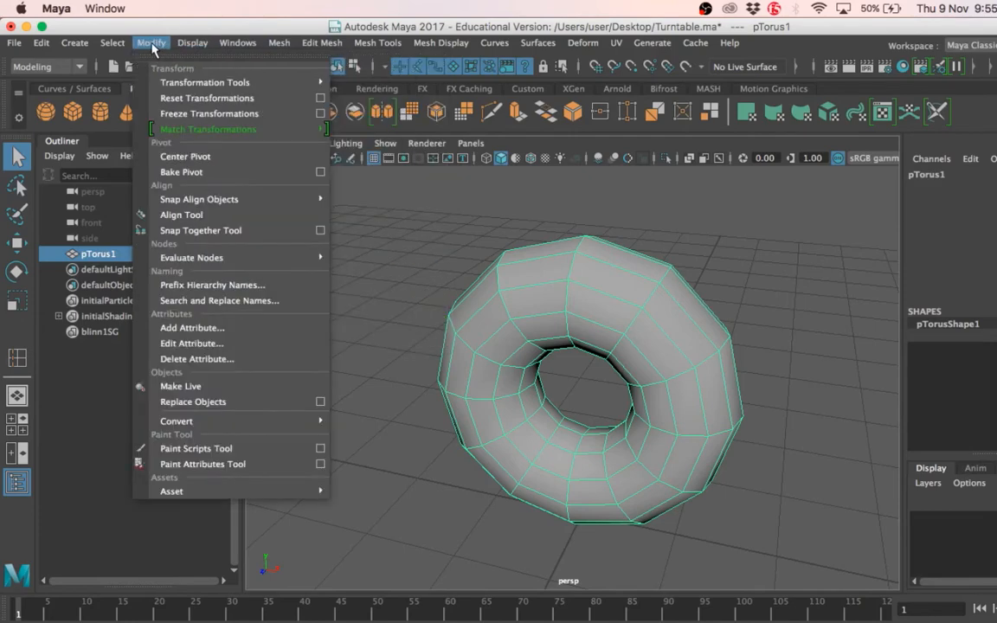
click(212, 114)
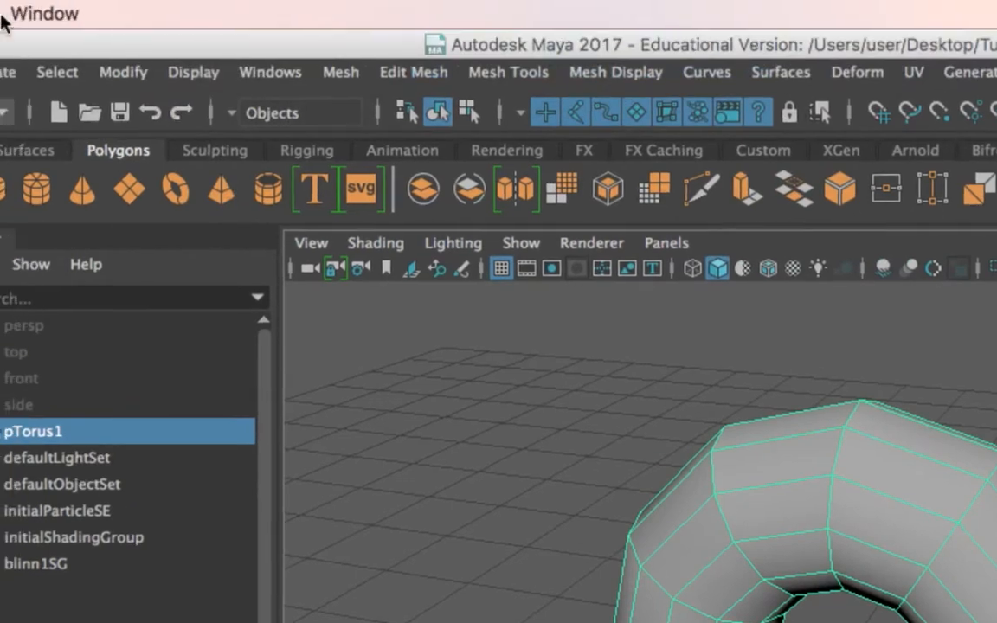
click(130, 72)
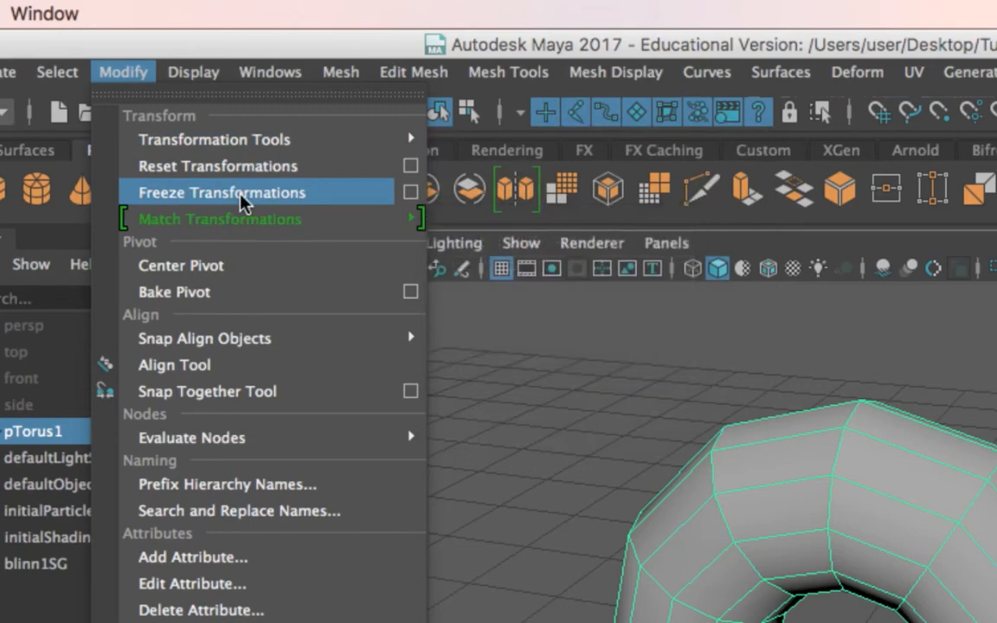
click(243, 194)
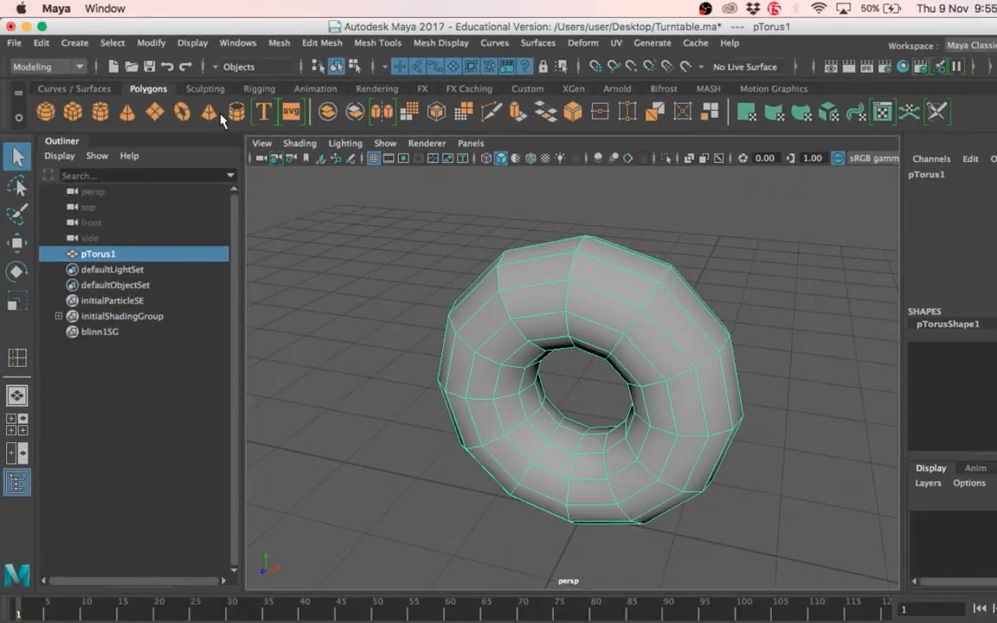
click(152, 42)
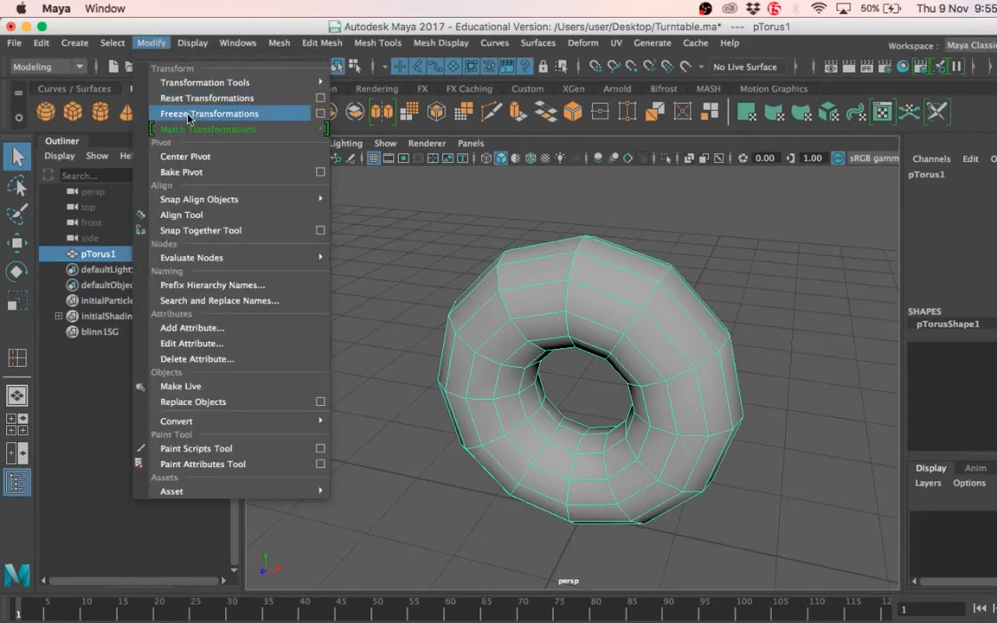
click(189, 115)
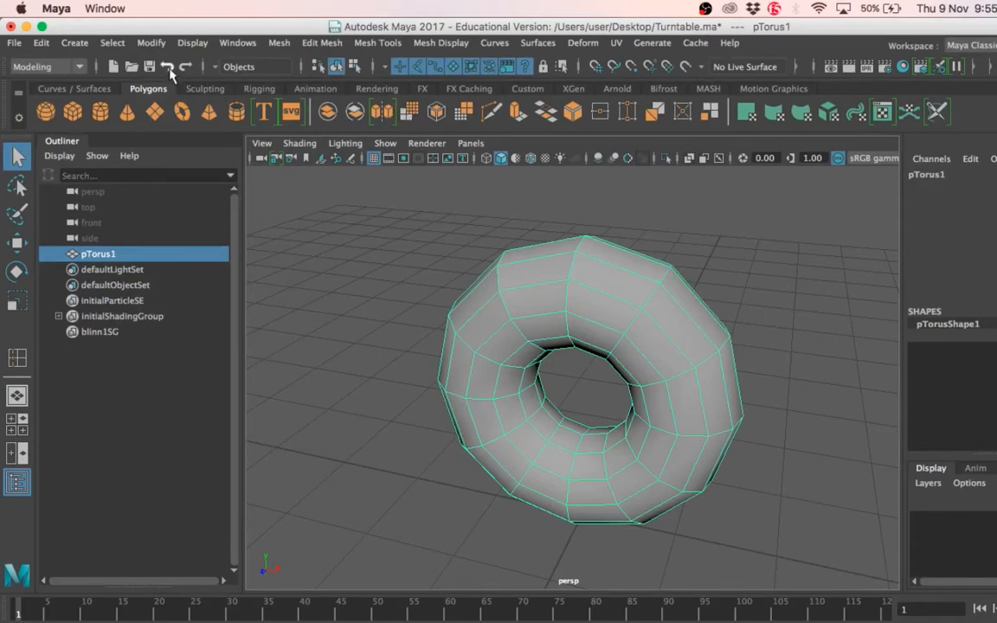
Reset the torus's transformations and inspect its placement against the whole grid
click(153, 42)
click(178, 99)
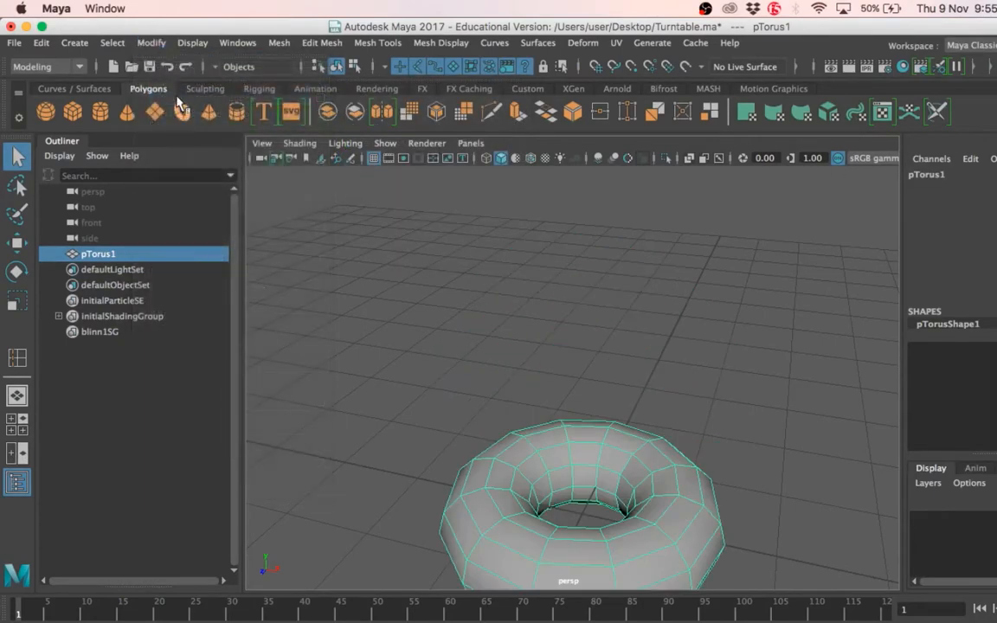
scroll(695, 473, down, 5)
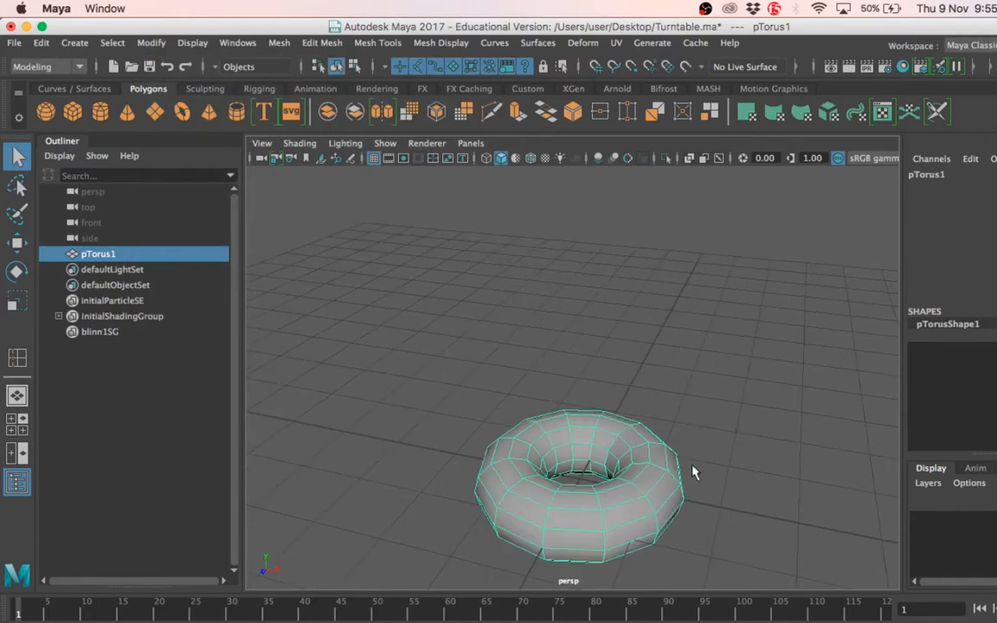
scroll(695, 473, down, 8)
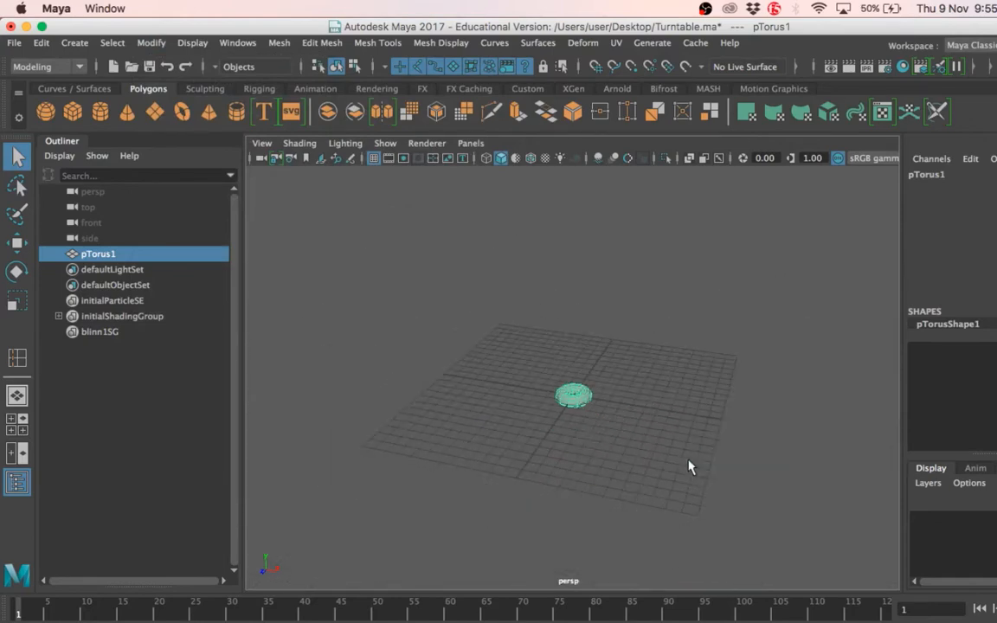
scroll(692, 472, up, 5)
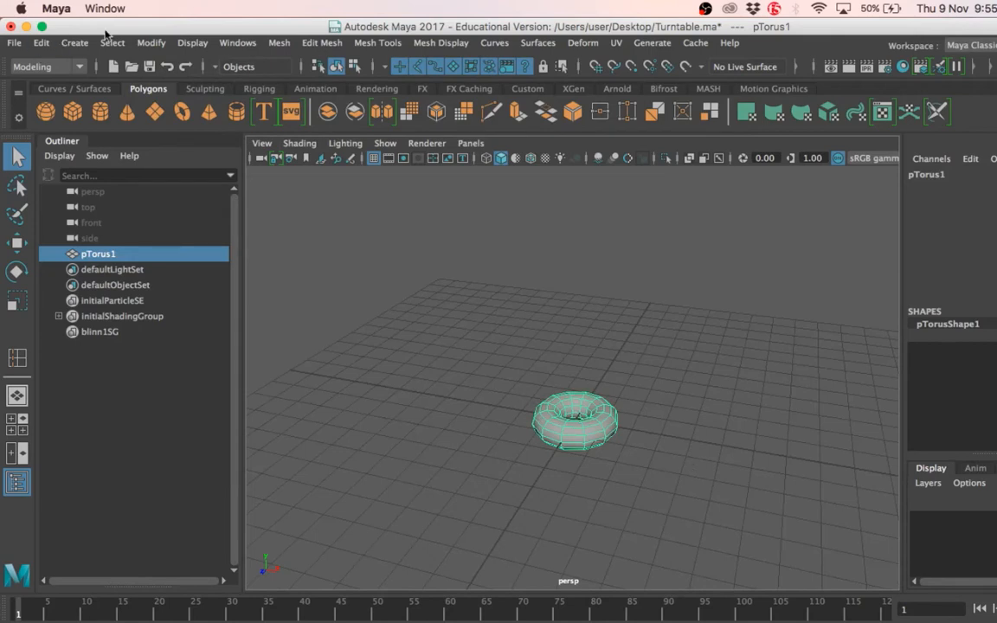
click(149, 43)
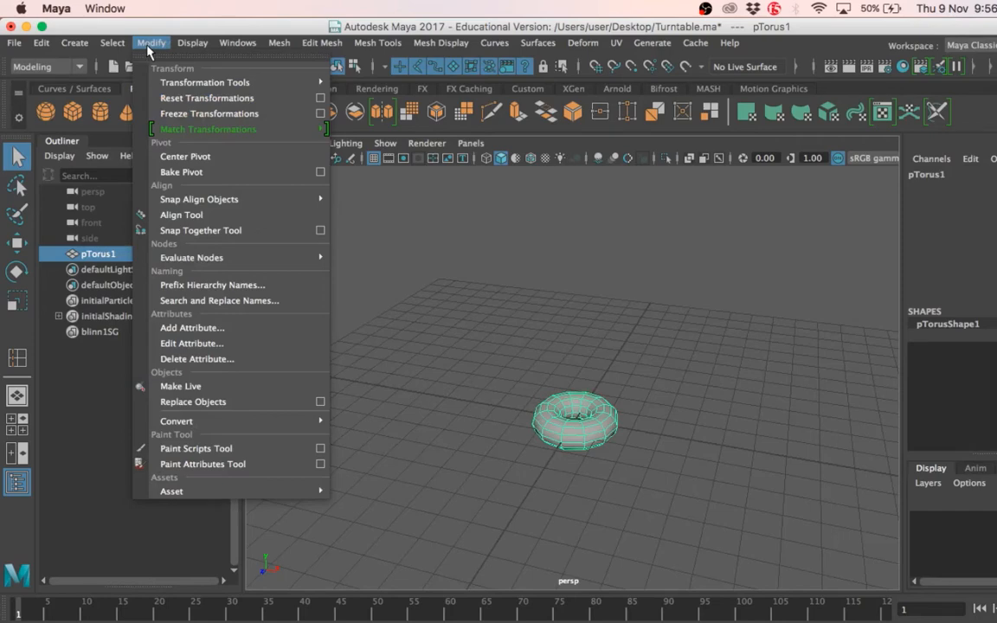
click(434, 296)
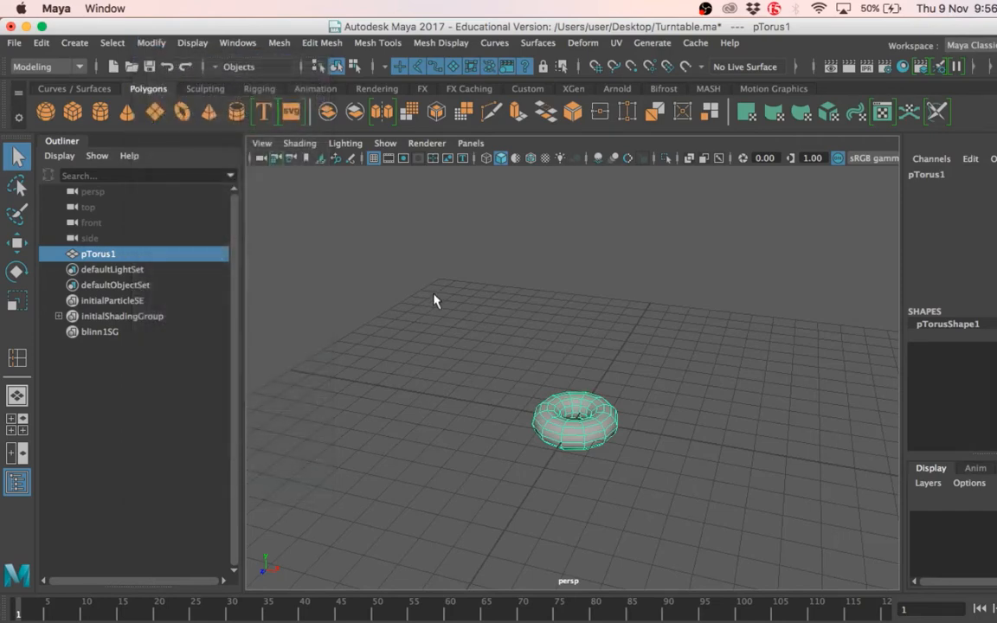
Freeze the transformations of the upright torus and clear the selection
click(150, 43)
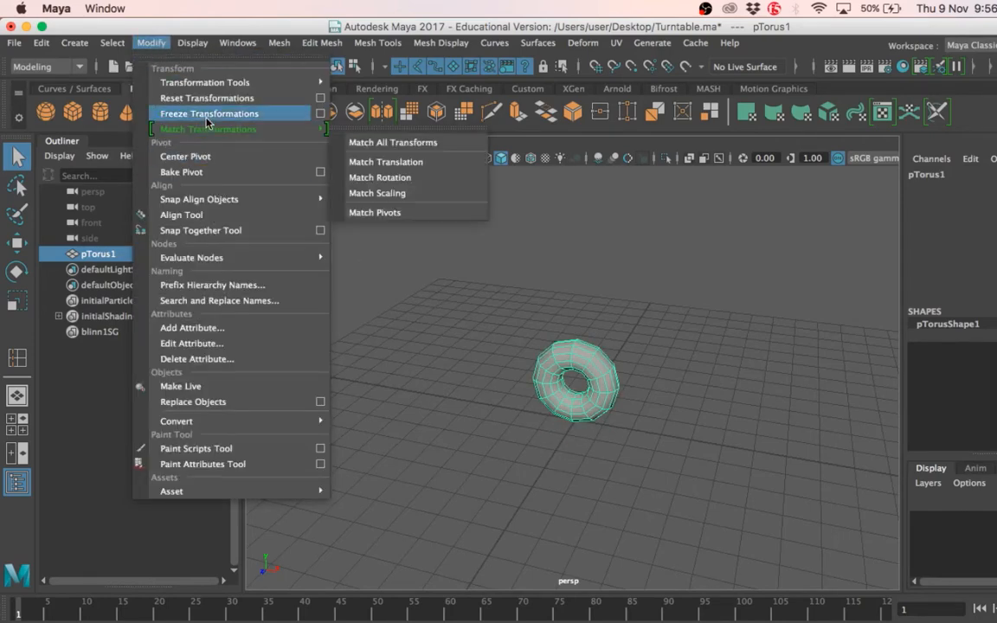
click(252, 114)
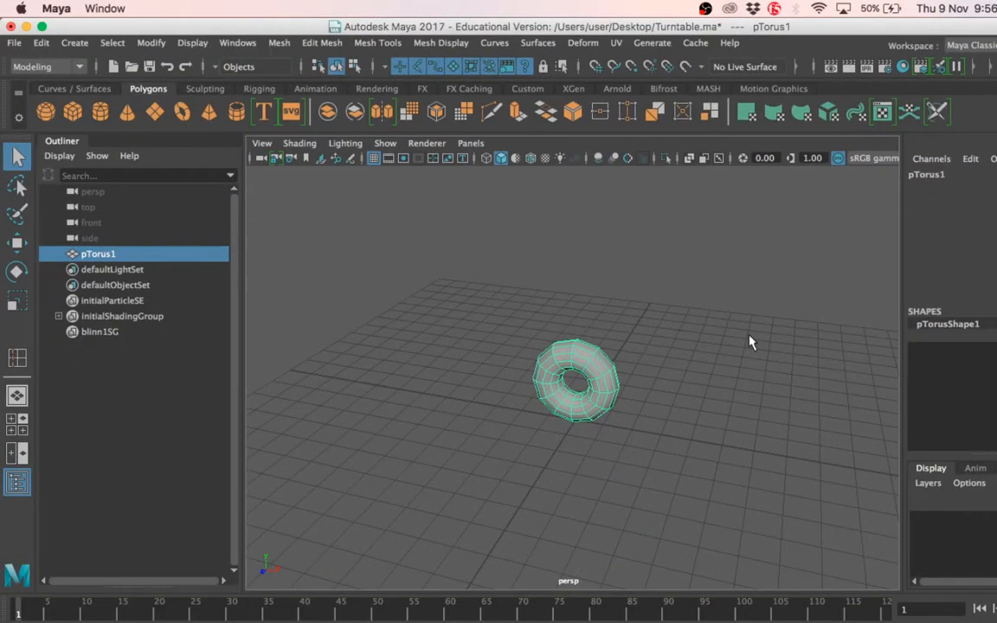
click(610, 453)
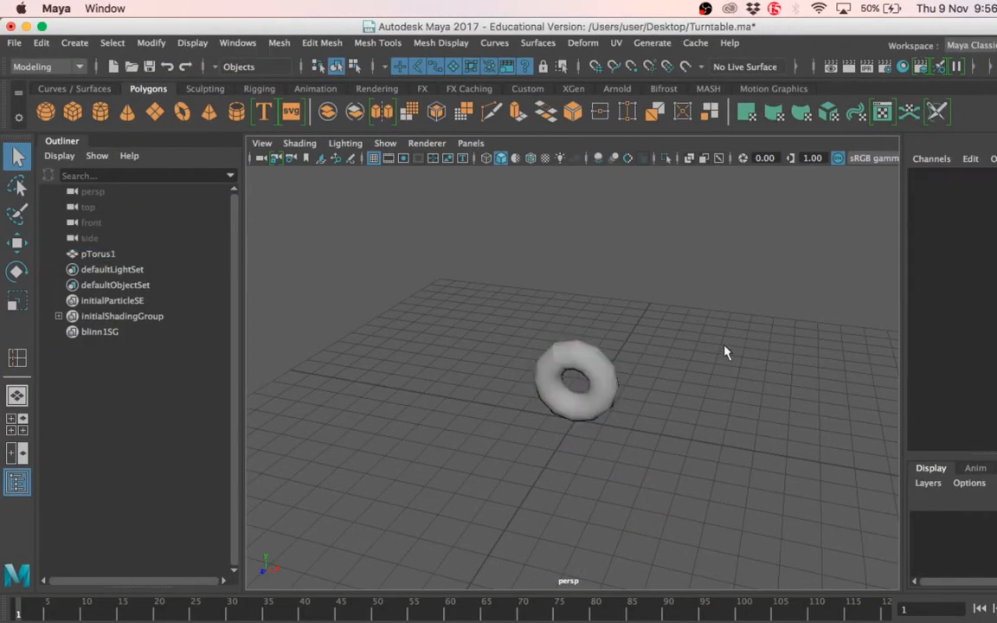
Duplicate the torus, frame the copy and scale it uniformly to slightly larger than the original
click(592, 375)
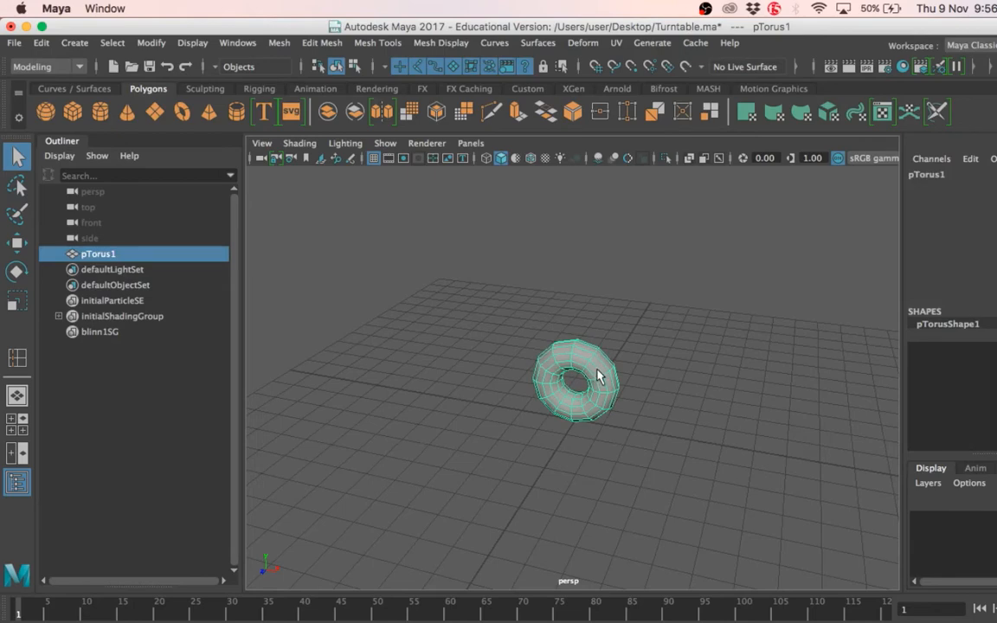
key(ctrl+d)
key(e)
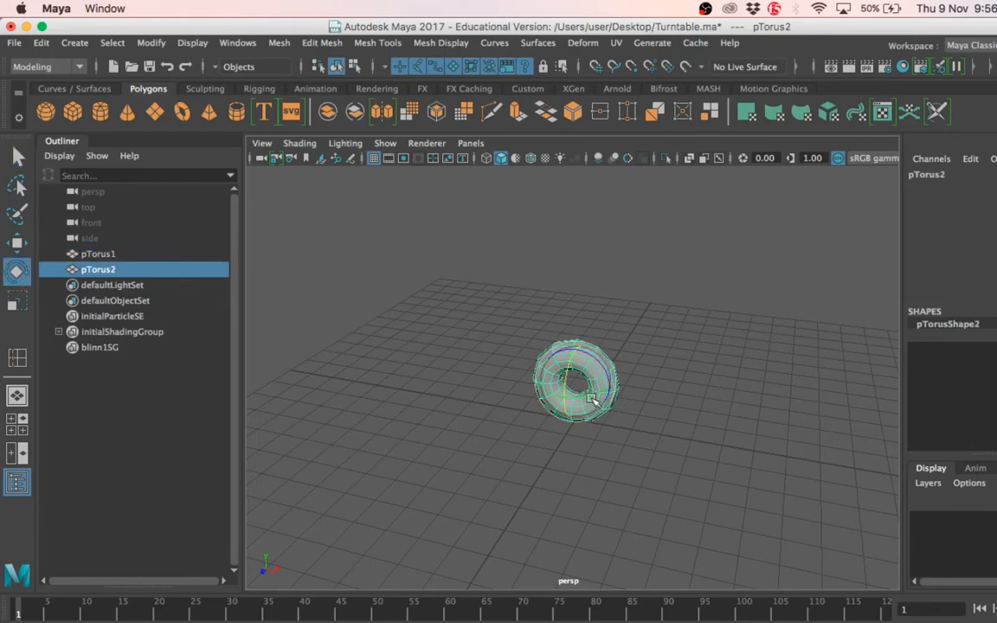
key(r)
key(f)
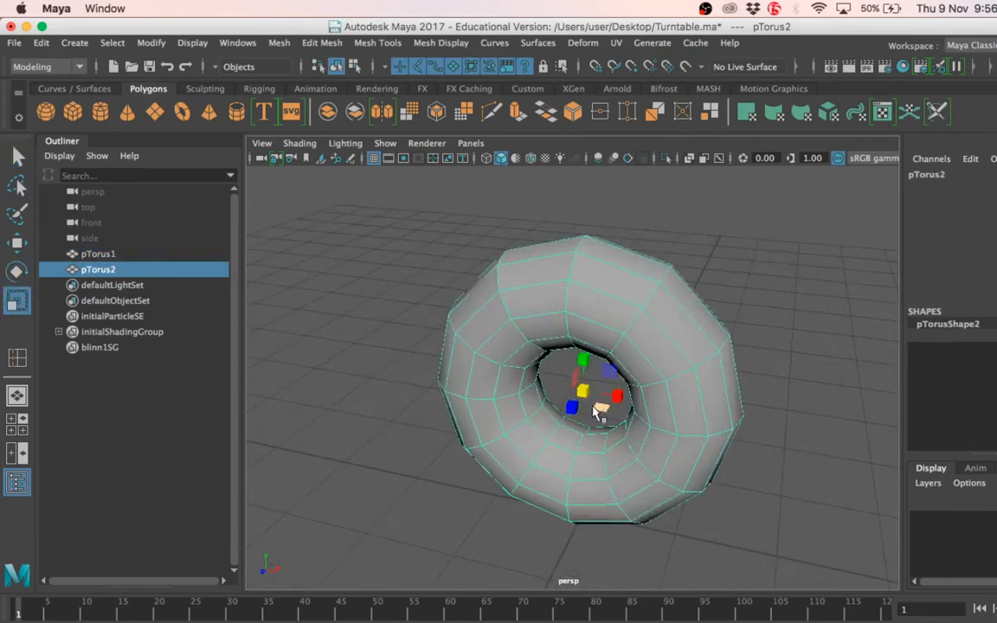
drag(585, 391, 627, 409)
Rotate the duplicate torus to lie nearly flat and place it beside the original so the two rings interlock
key(e)
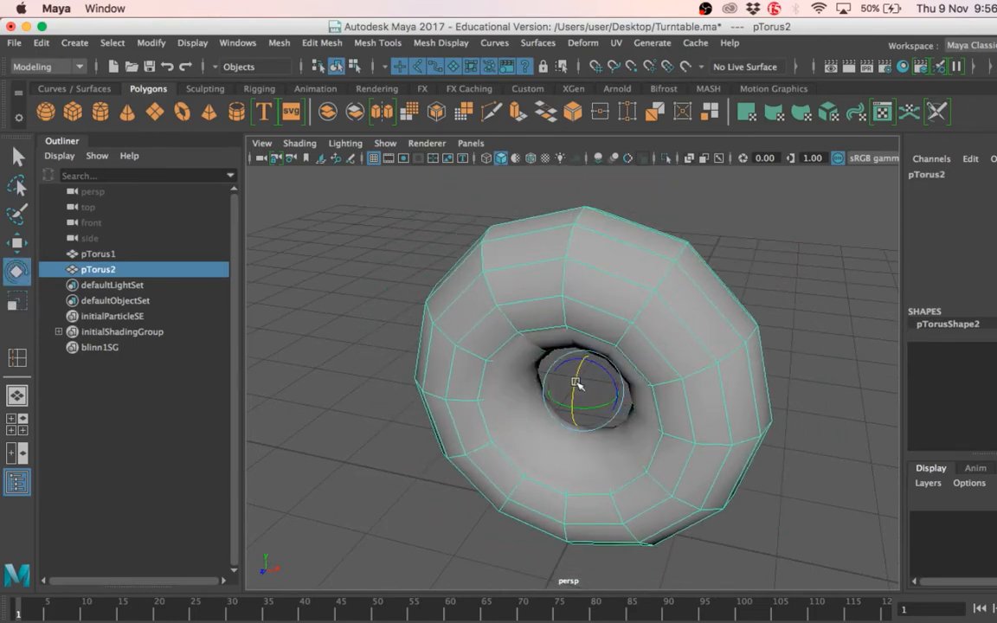
drag(578, 384, 596, 347)
key(w)
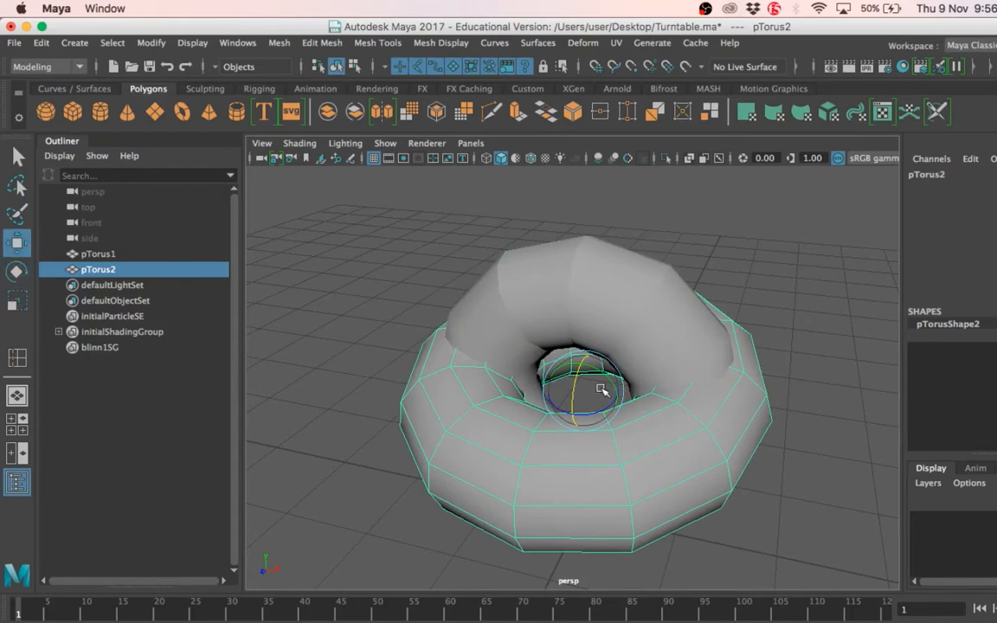
drag(602, 390, 621, 408)
key(r)
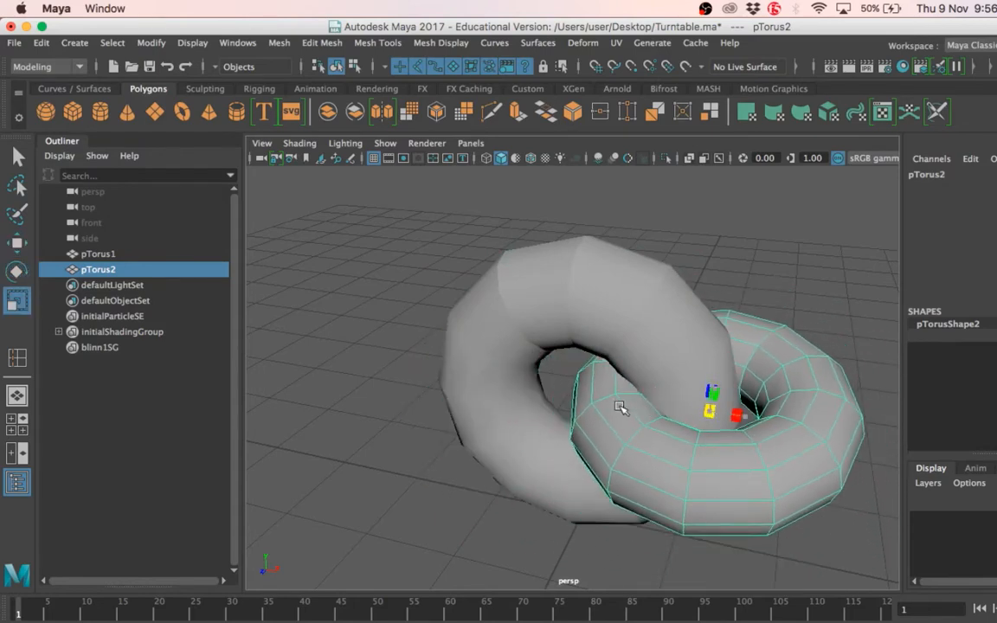
key(w)
drag(750, 414, 725, 414)
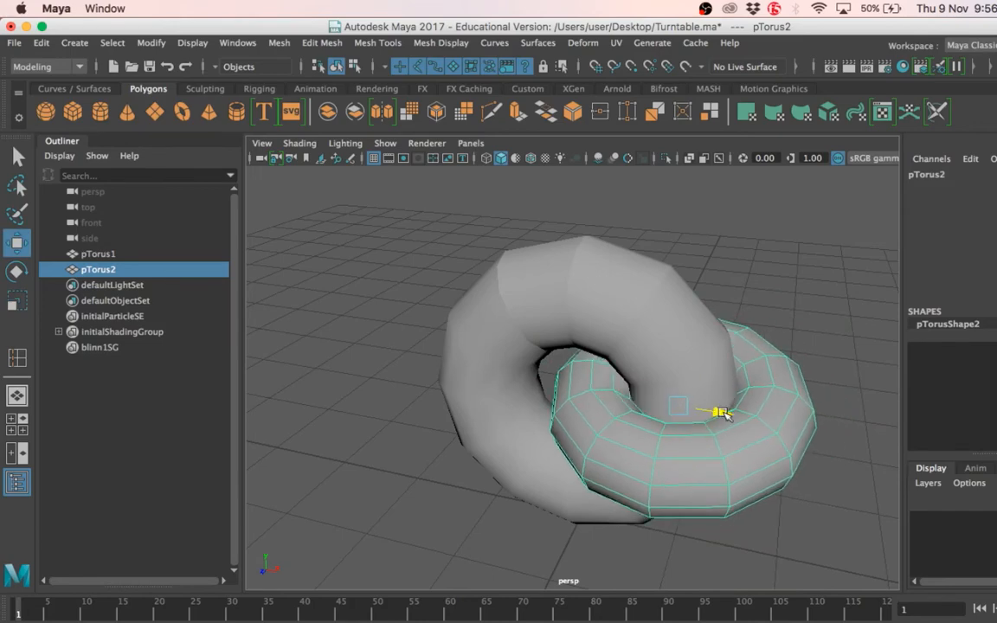
Select the duplicate torus with the Select tool and freeze its transformations
click(775, 274)
alt+drag(748, 455, 699, 490)
click(724, 454)
key(q)
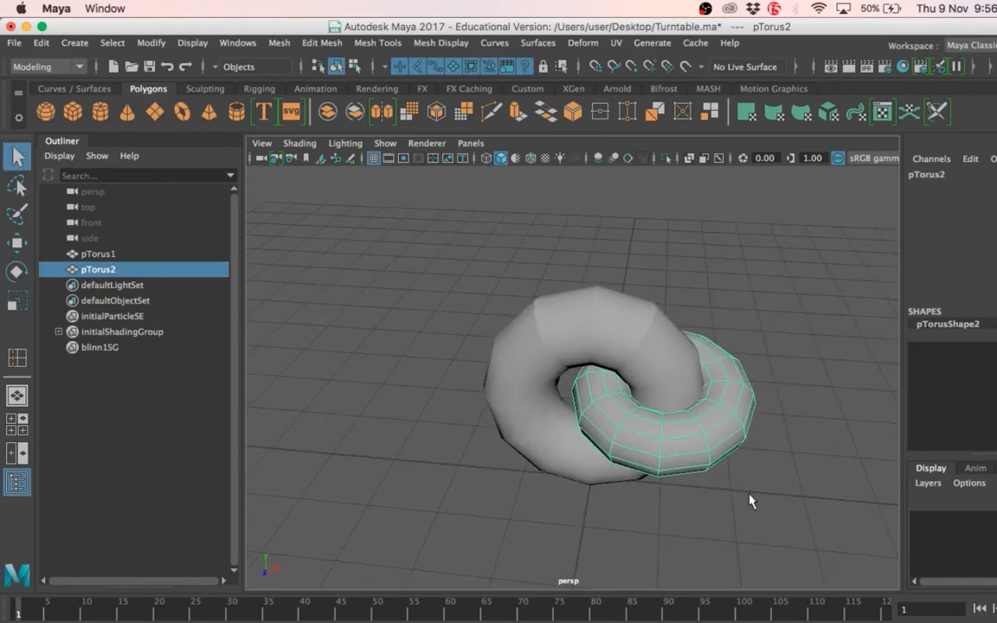
click(150, 42)
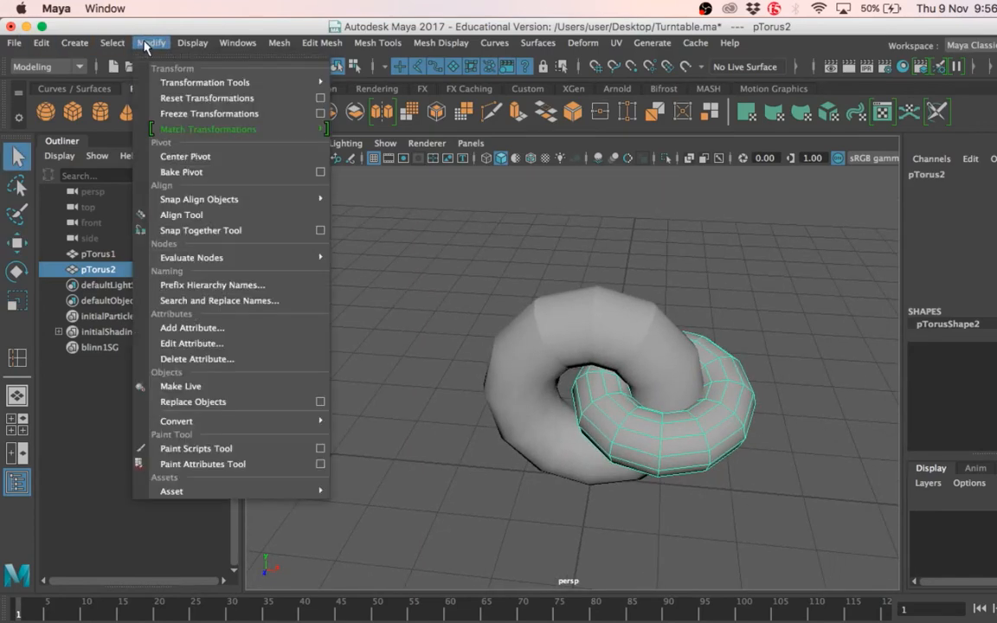
click(171, 114)
Deselect both tori and save the Turntable.ma scene
alt+drag(407, 320, 402, 290)
click(403, 290)
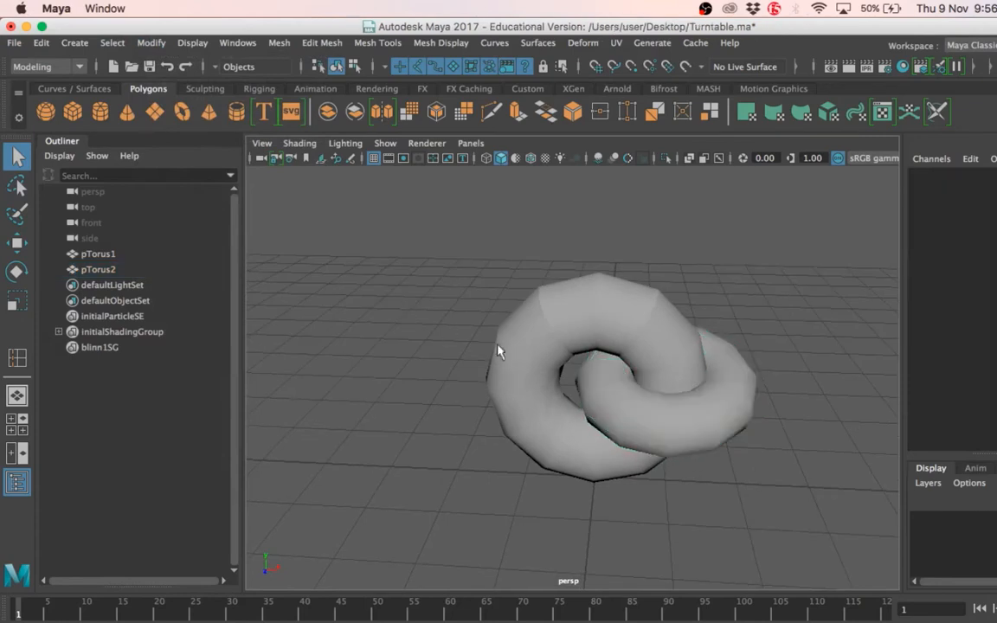
mouse_move(504, 409)
alt+mouse_down()
mouse_move(507, 396)
mouse_move(499, 400)
alt+mouse_up()
drag(396, 286, 779, 470)
click(737, 497)
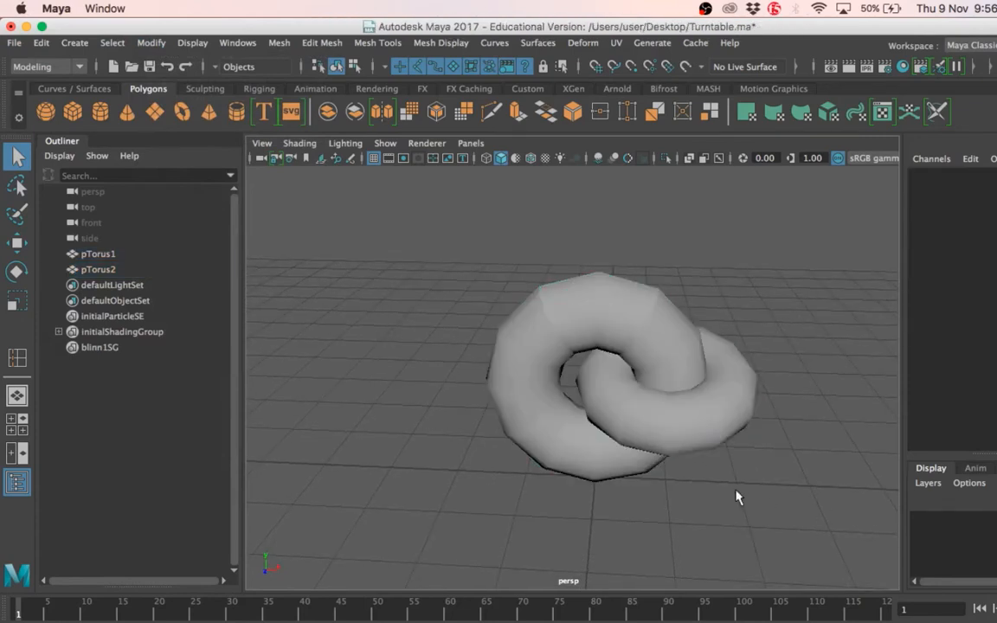
key(super+s)
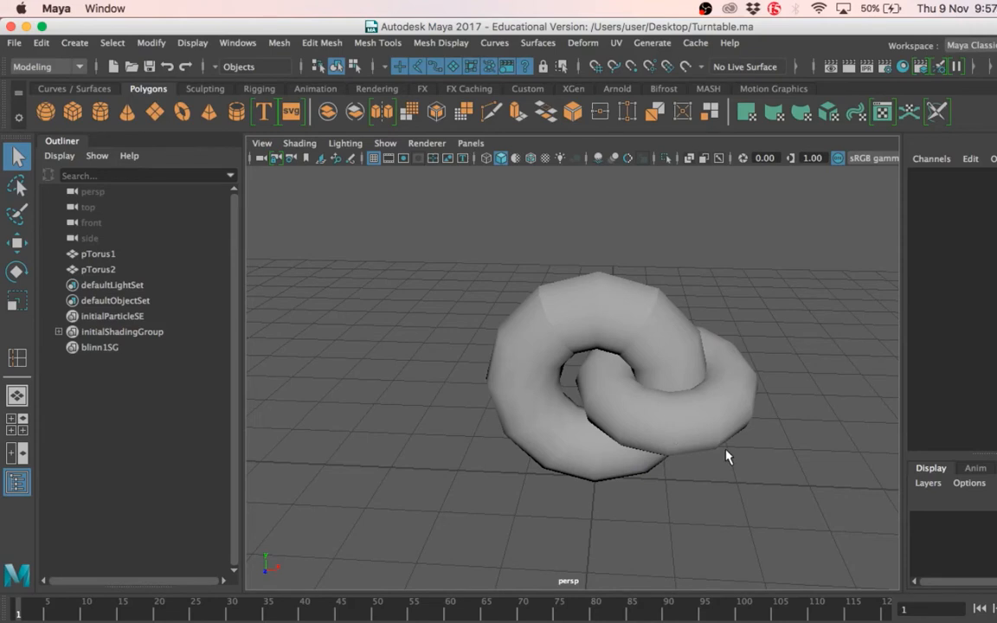
Select both tori, try rotating them together about the vertical axis, and undo the rotation
drag(394, 240, 699, 461)
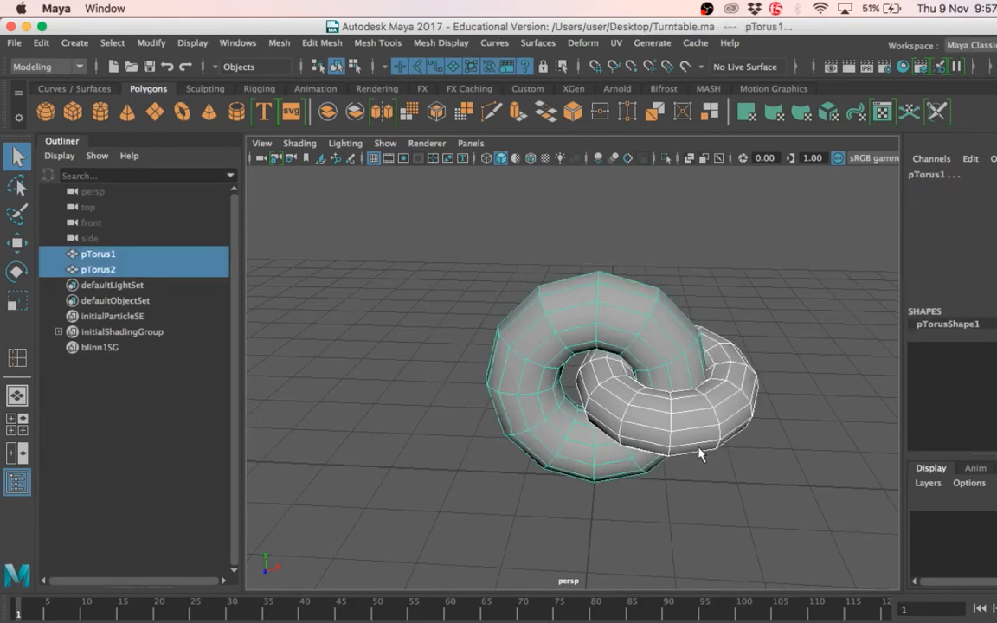
key(e)
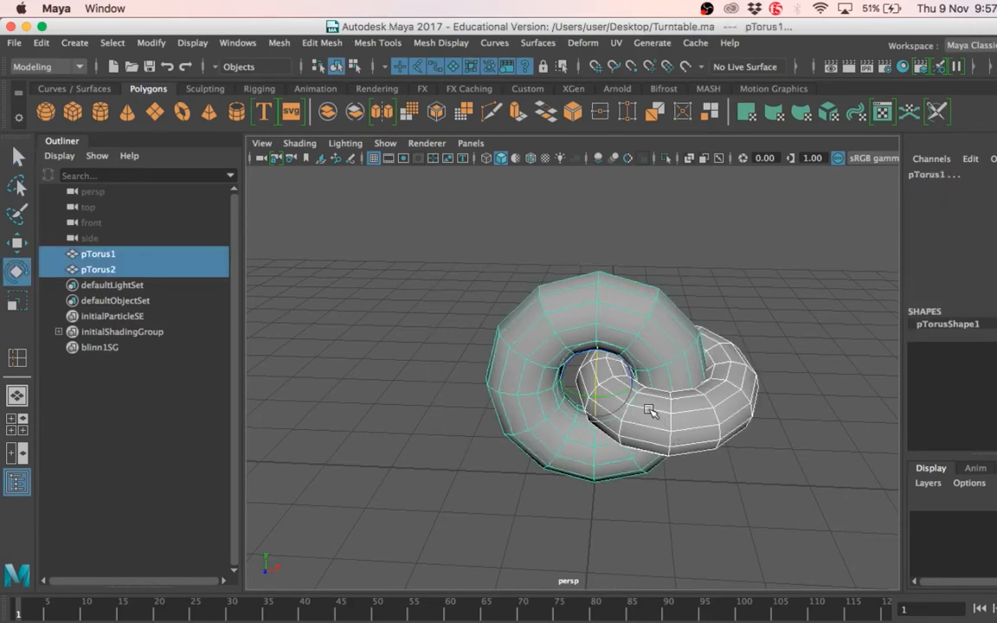
drag(554, 355, 148, 349)
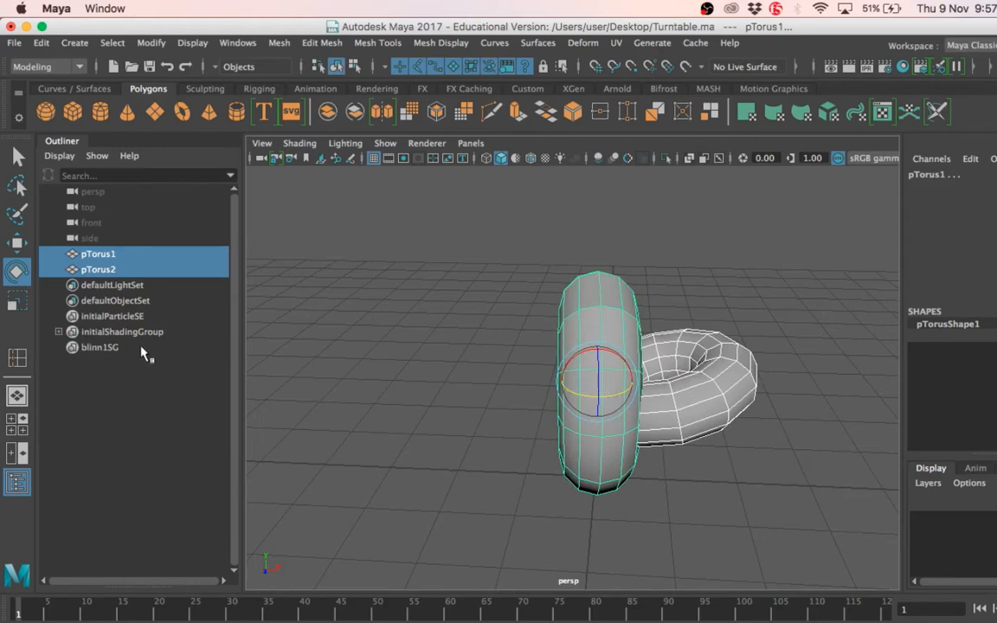
key(ctrl+z)
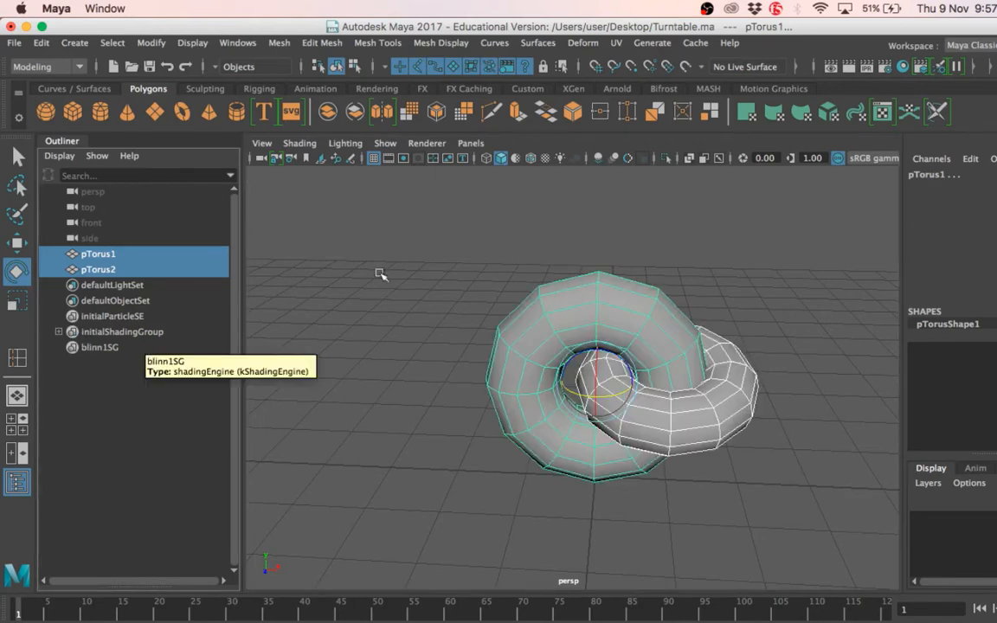
Select each torus individually and both together, try rotating them about the vertical axis, and clear the selection
click(589, 328)
click(727, 430)
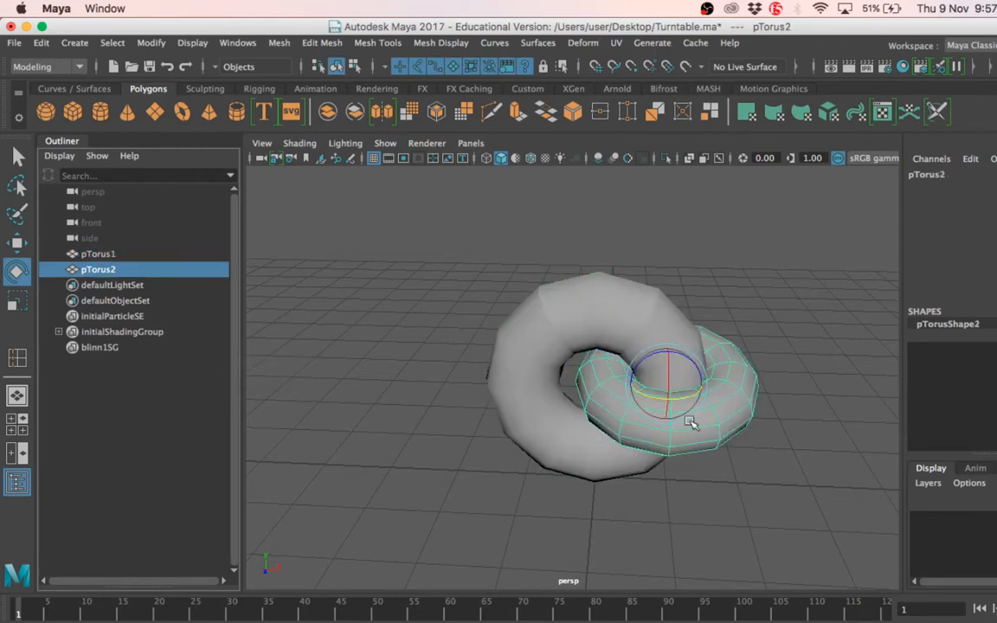
click(502, 303)
click(684, 417)
drag(459, 240, 779, 532)
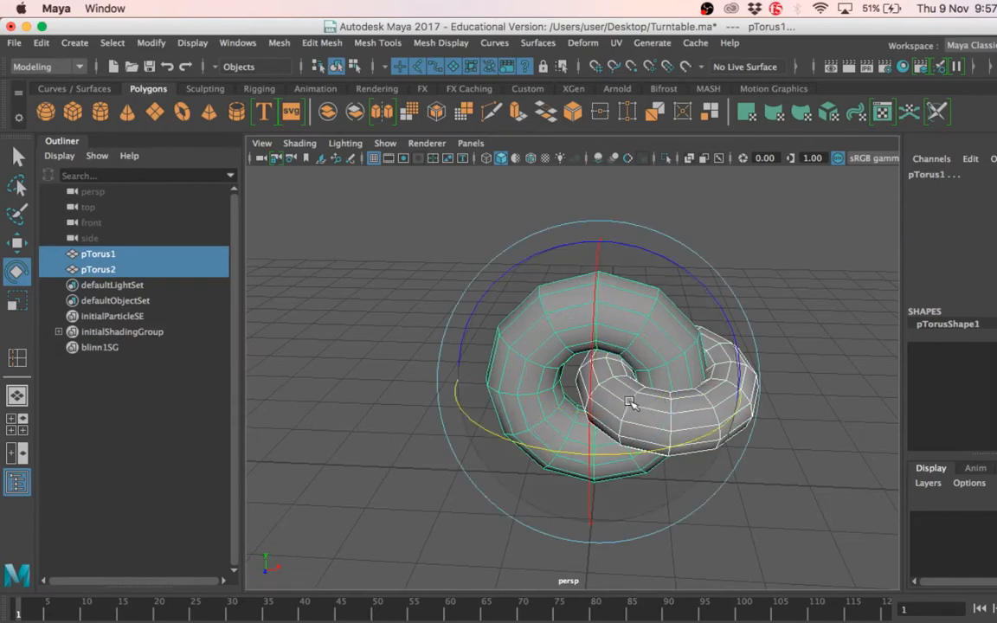
drag(629, 411, 775, 431)
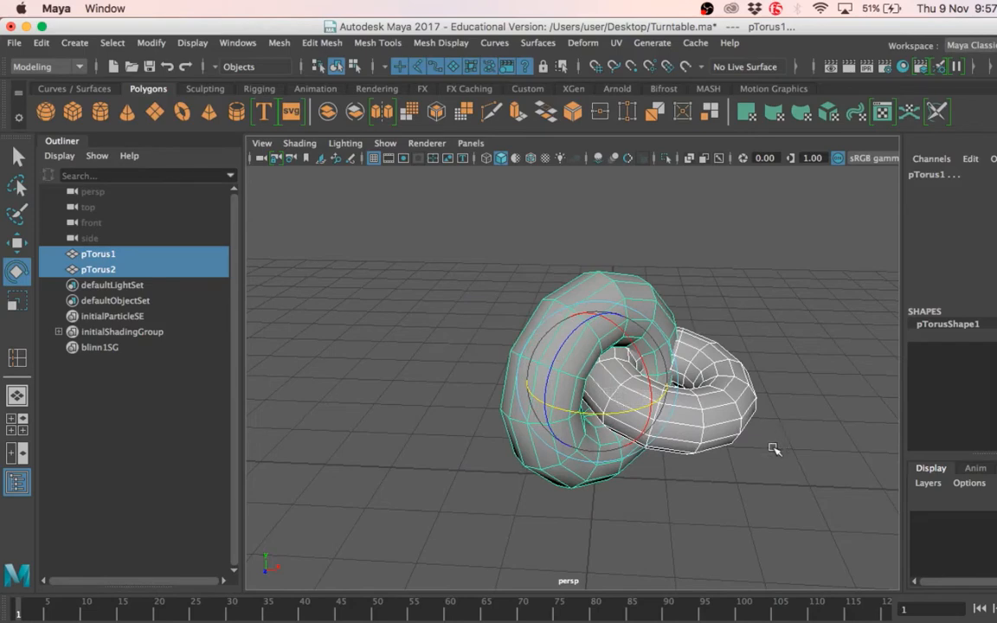
click(772, 453)
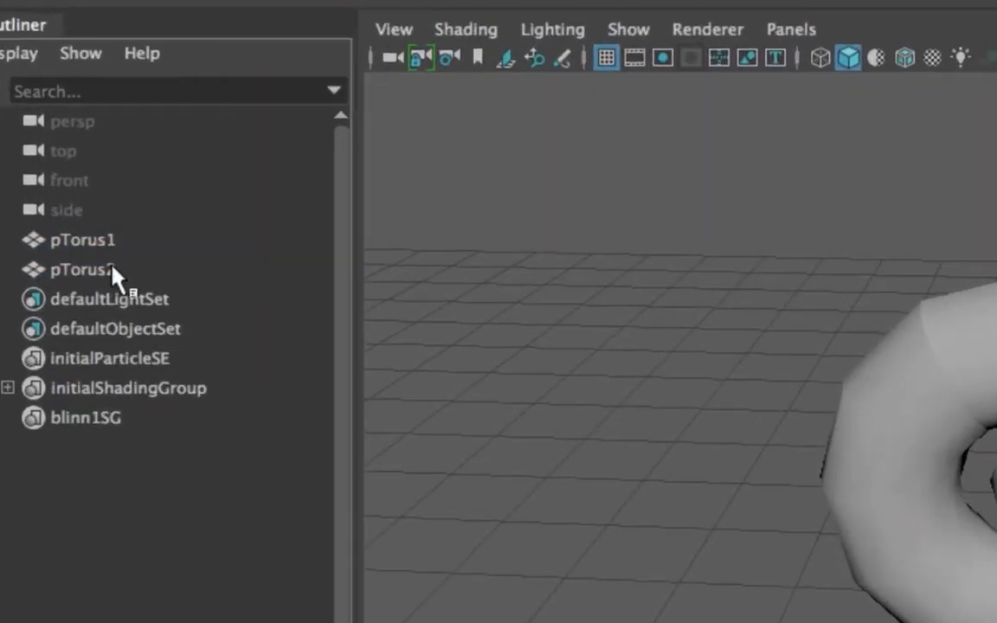
Select pTorus1 and pTorus2 in the Outliner and group them
click(102, 242)
shift+click(103, 269)
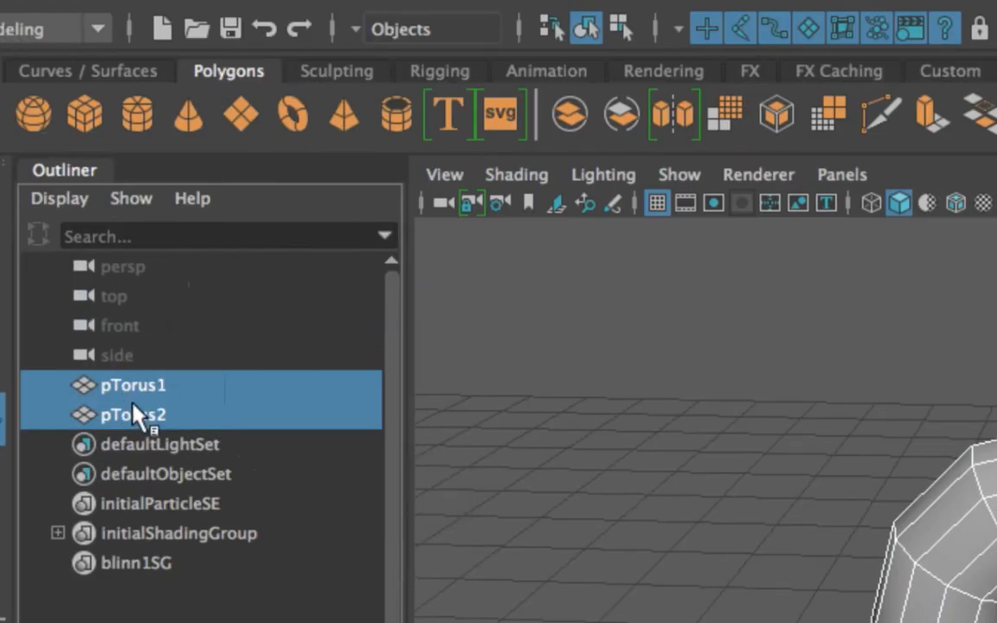
key(ctrl+g)
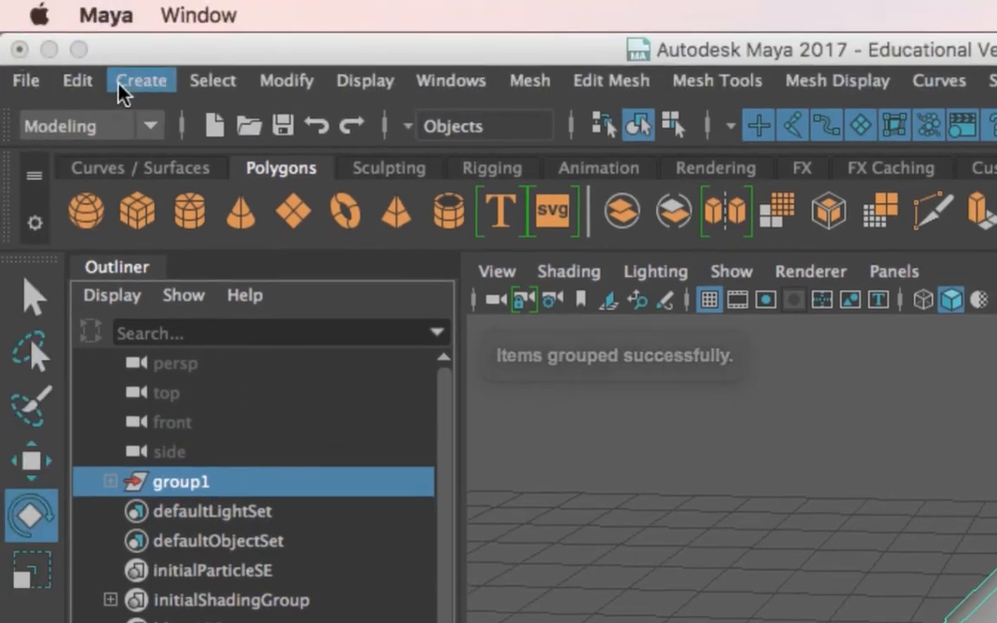
click(121, 87)
mouse_move(173, 316)
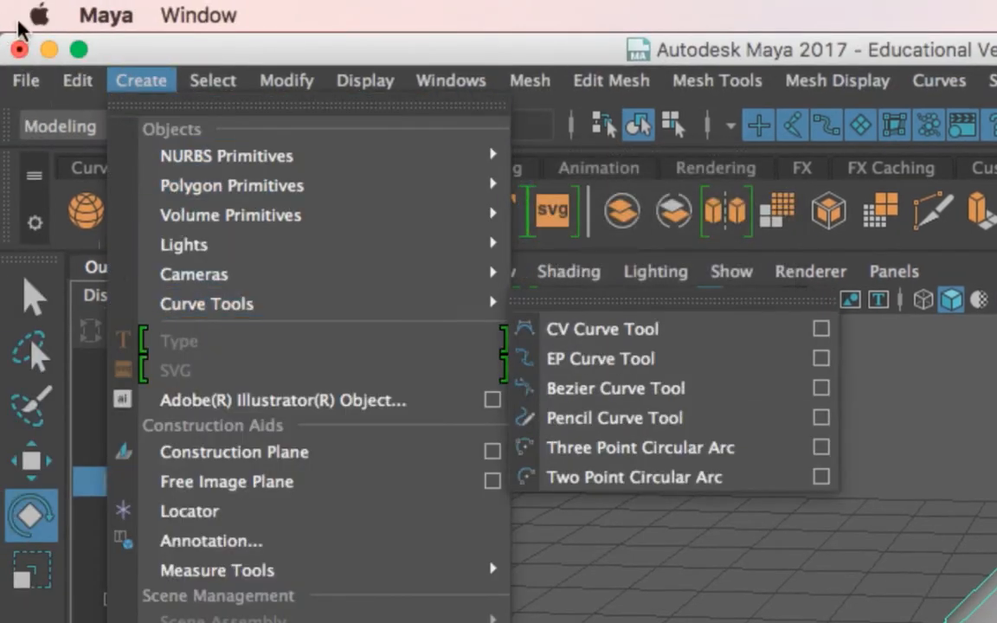
click(77, 80)
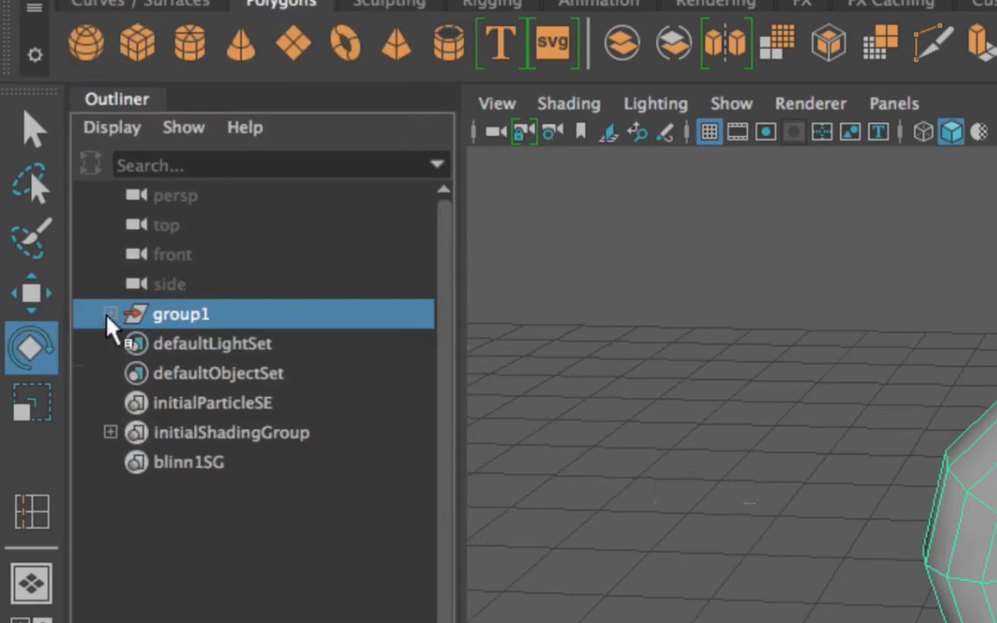
Expand the new torus group in the Outliner and rename it Turntable_GRP
click(110, 314)
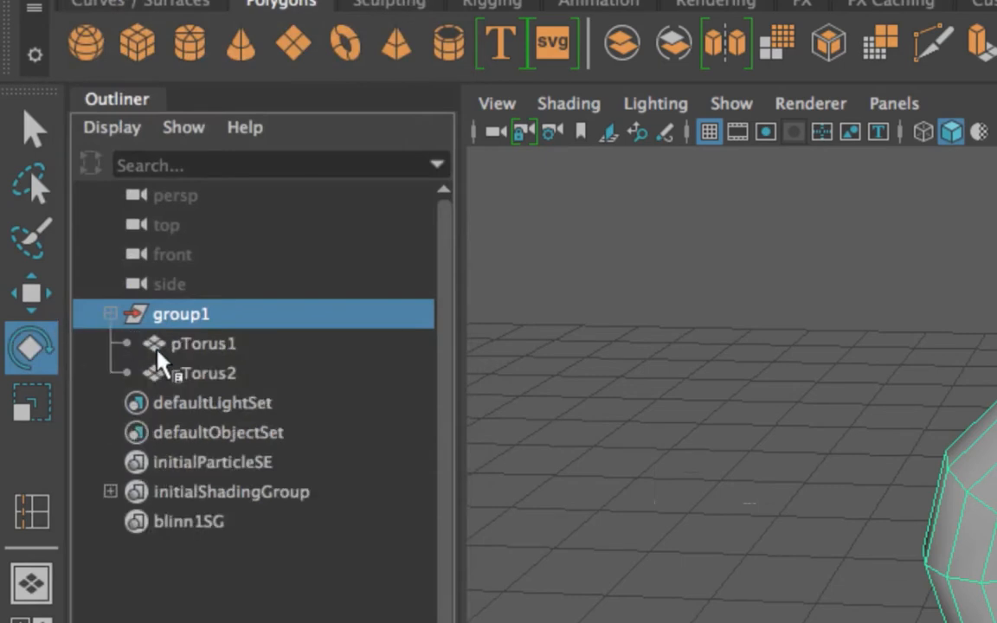
double_click(163, 315)
text(T)
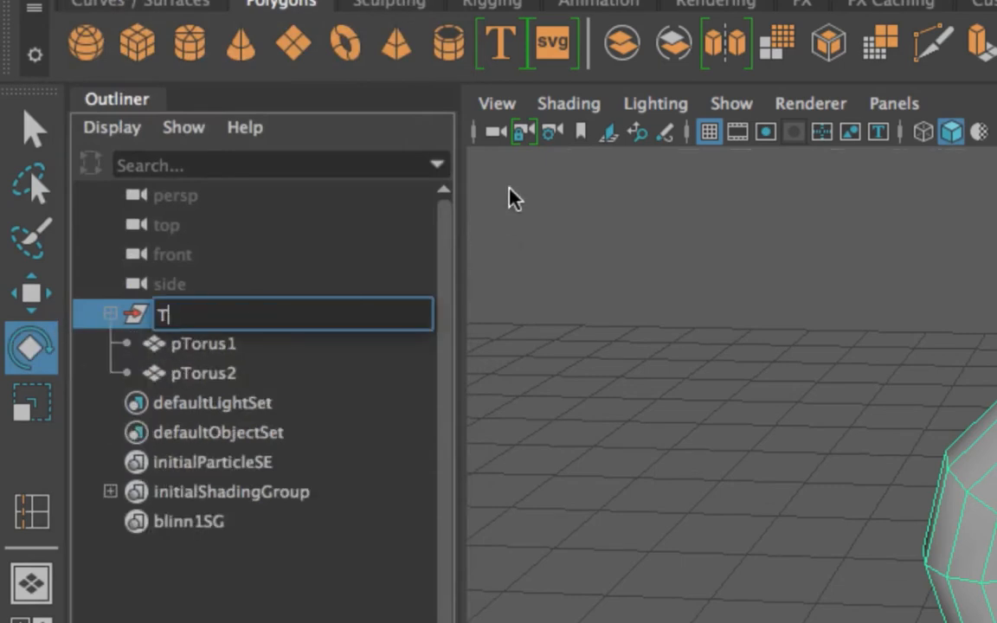
text(urntable_GRP)
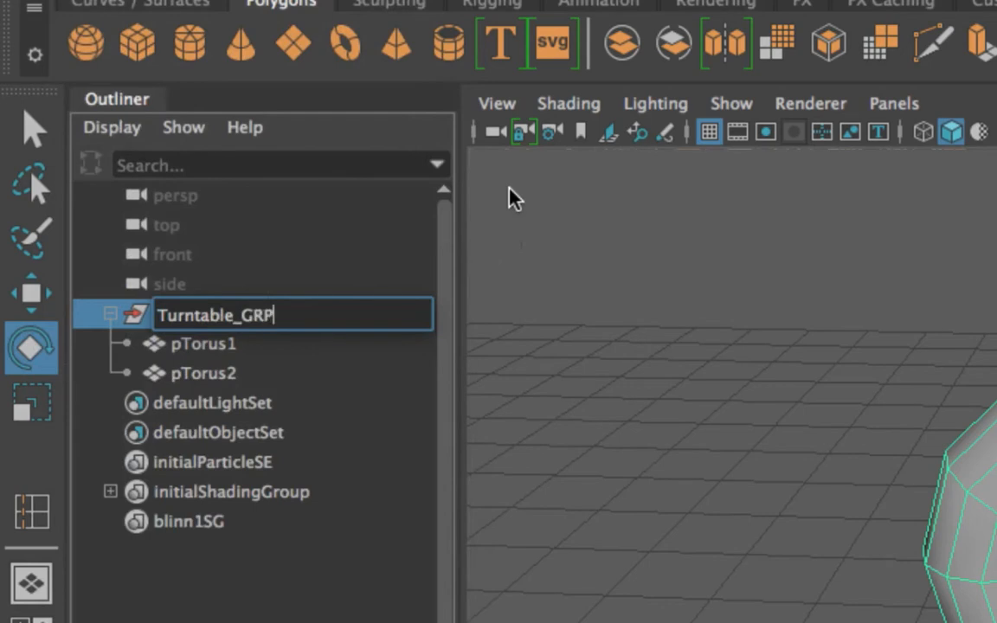
key(Return)
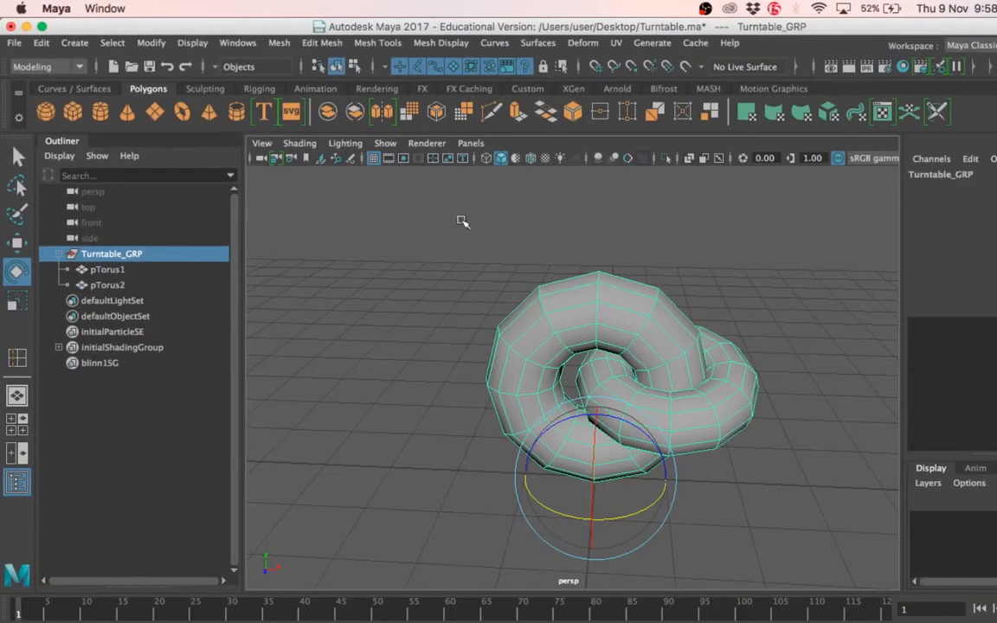
Reselect Turntable_GRP and toggle the Outliner off and back on
alt+drag(415, 270, 446, 300)
click(86, 272)
click(140, 255)
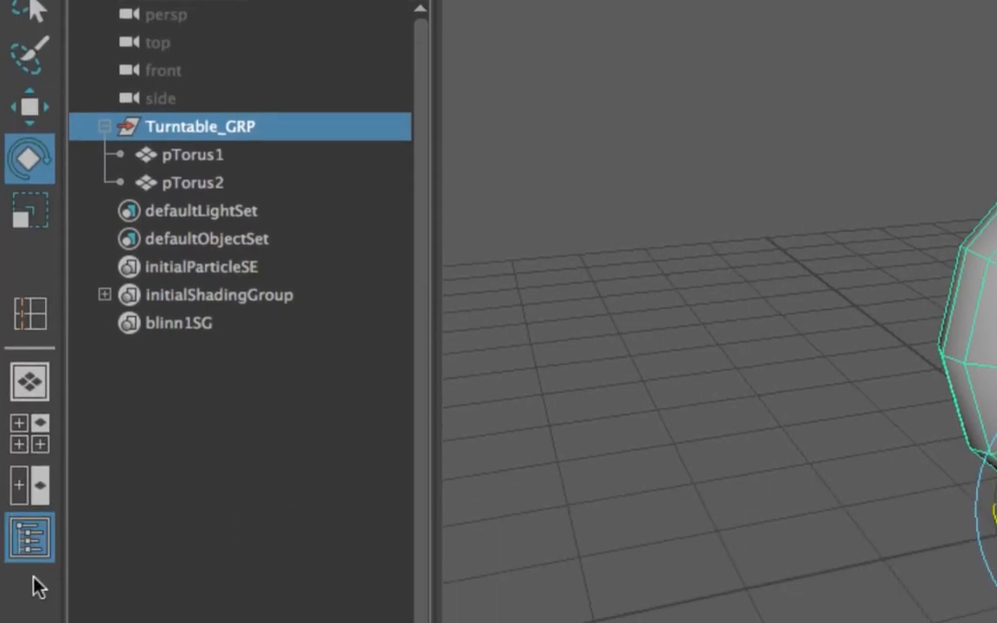
click(31, 540)
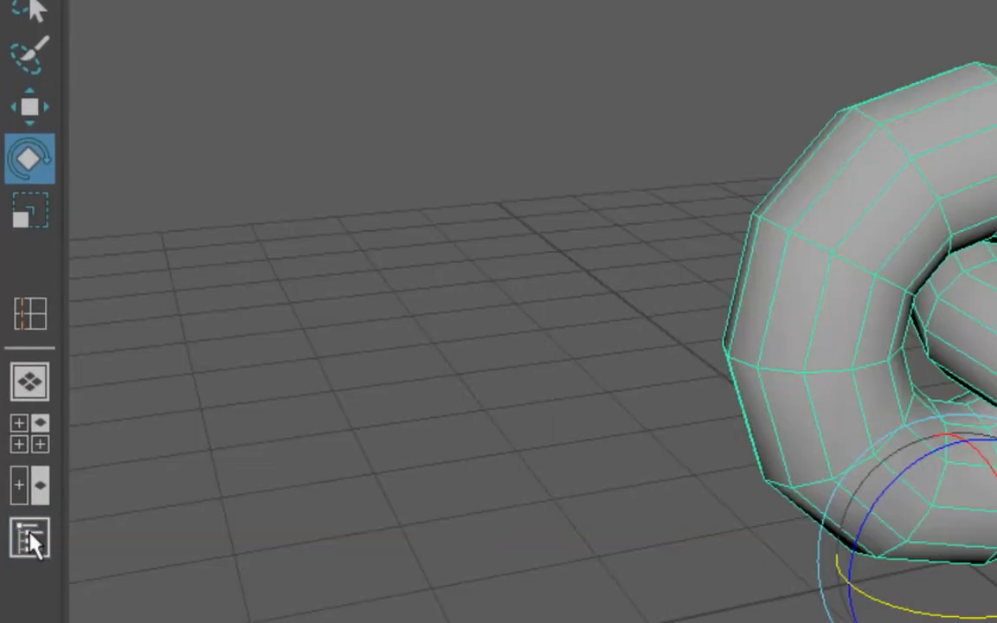
click(31, 540)
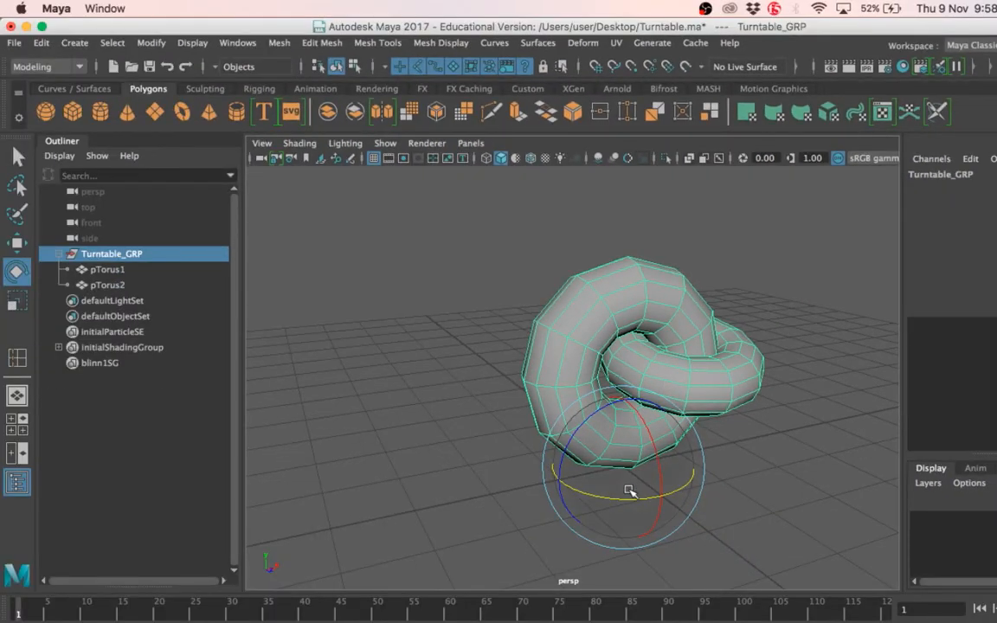
Try rotating Turntable_GRP slightly about the vertical axis and return it to its starting orientation
mouse_move(629, 501)
mouse_down()
mouse_move(482, 484)
mouse_move(561, 472)
mouse_move(728, 490)
mouse_move(664, 502)
mouse_move(538, 491)
mouse_move(703, 476)
mouse_move(587, 481)
mouse_move(663, 477)
mouse_move(595, 480)
mouse_move(672, 488)
mouse_move(612, 492)
mouse_up()
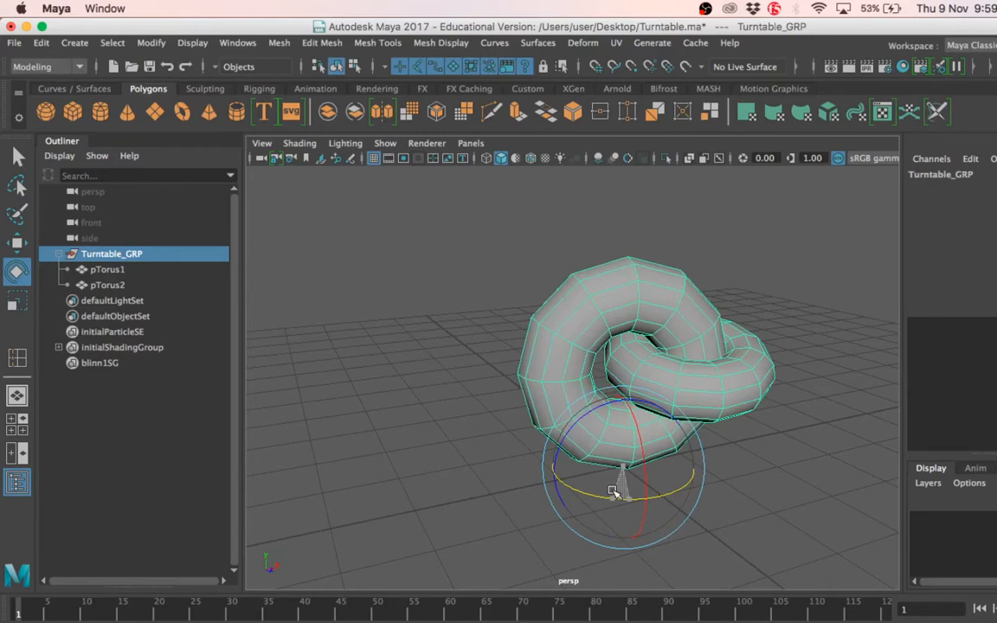
drag(612, 492, 654, 482)
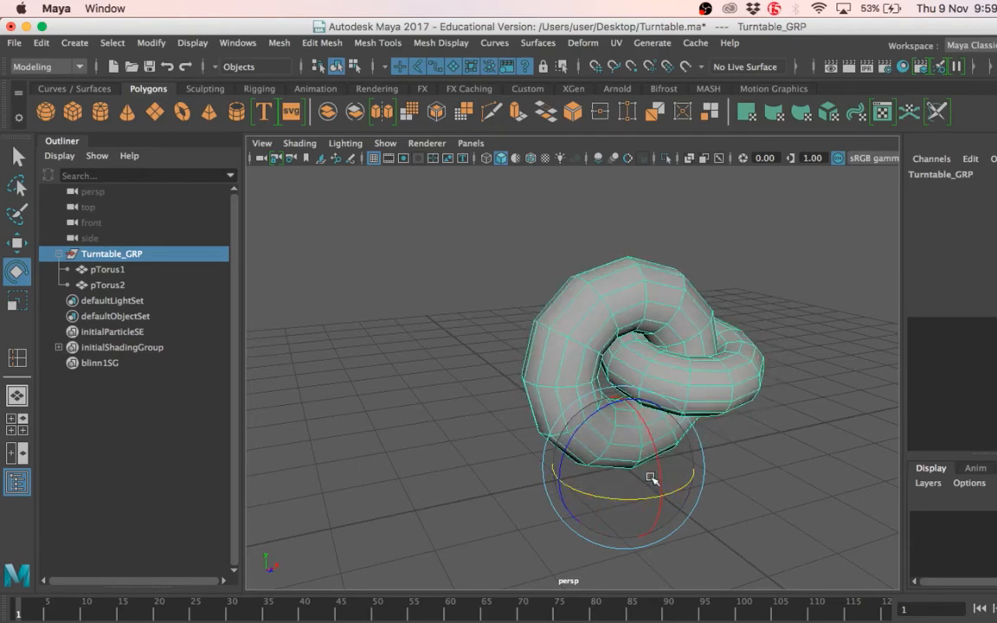
Center the pivot of Turntable_GRP
click(141, 45)
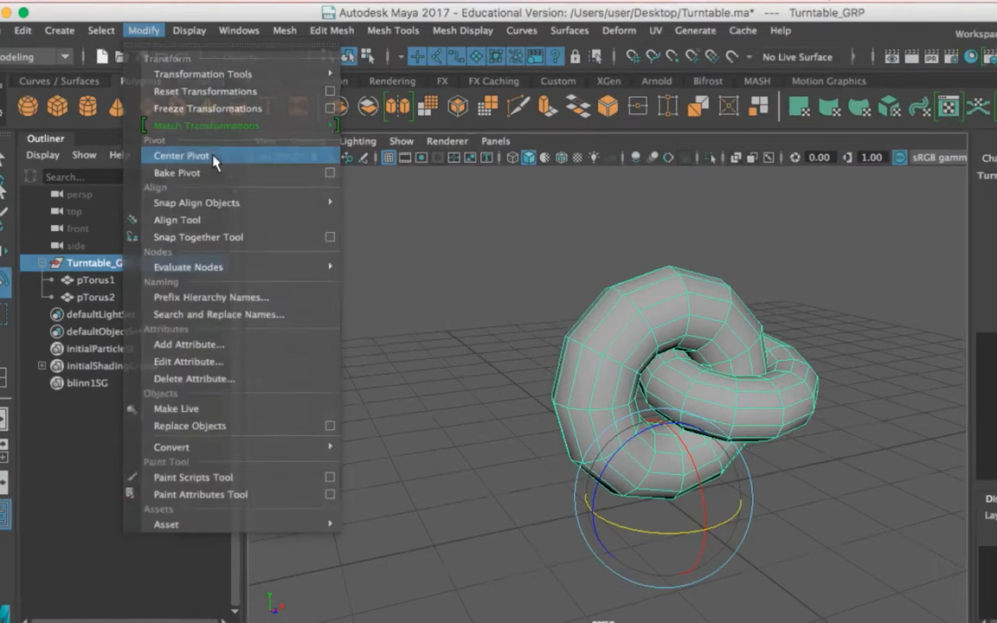
click(215, 159)
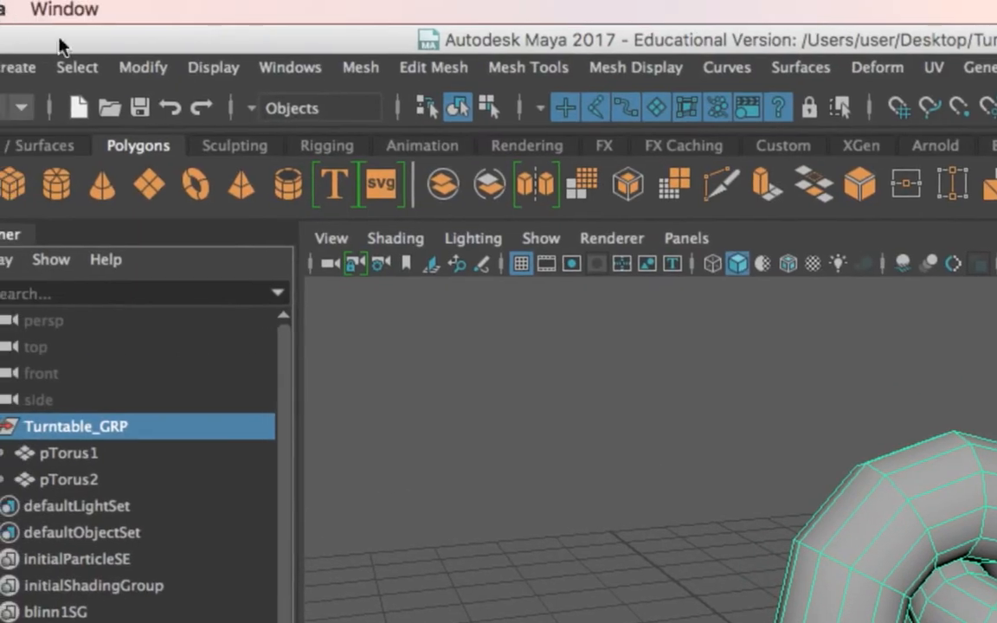
click(143, 67)
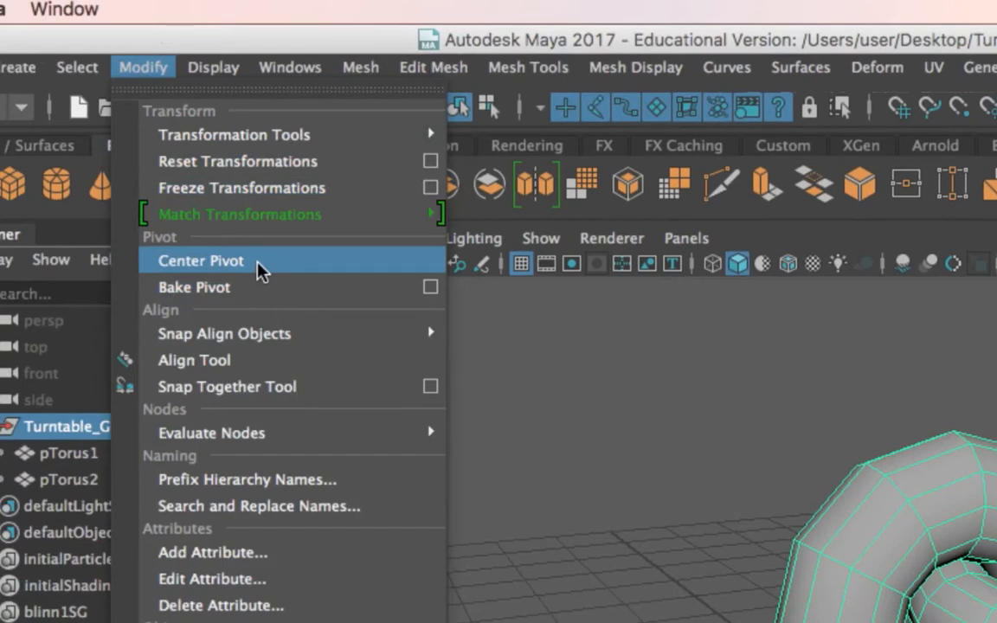
click(260, 271)
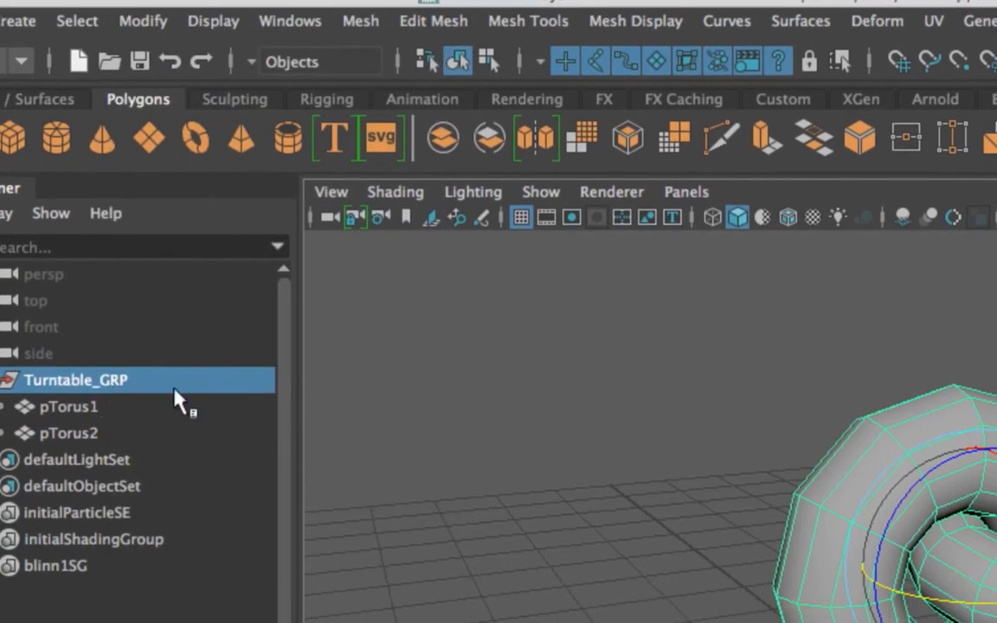
Select the two tori alternately to compare their individual pivots, and reselect Turntable_GRP in the Outliner
click(757, 460)
click(852, 589)
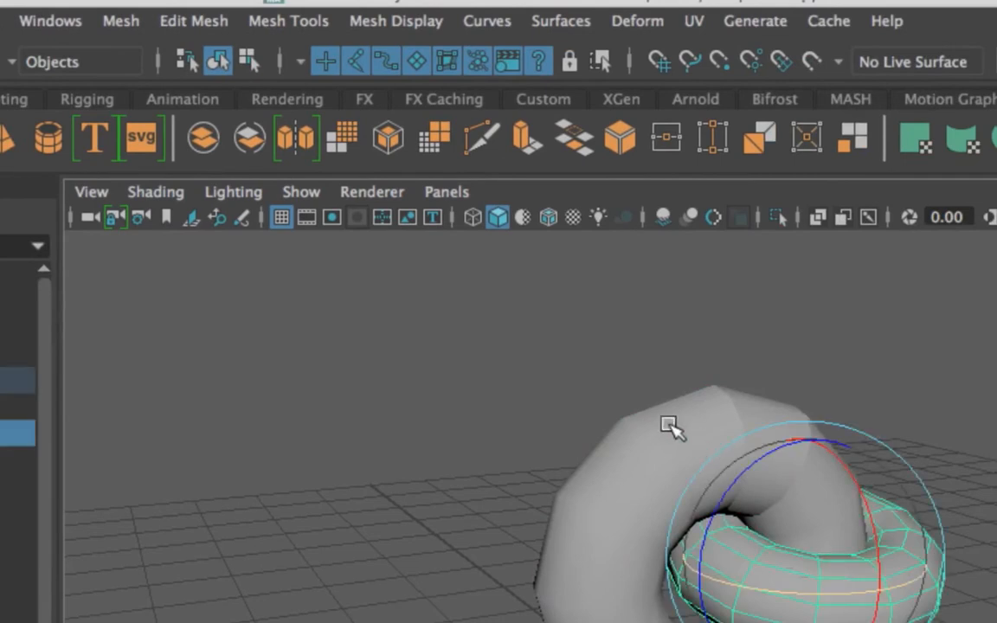
click(672, 427)
click(818, 558)
click(667, 436)
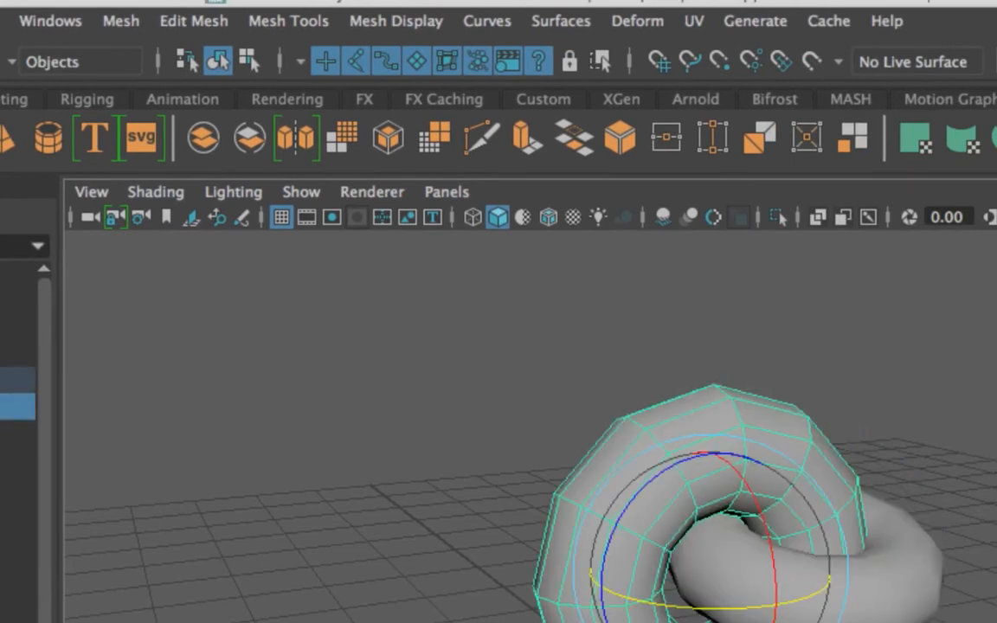
click(901, 596)
click(702, 483)
click(717, 506)
click(630, 461)
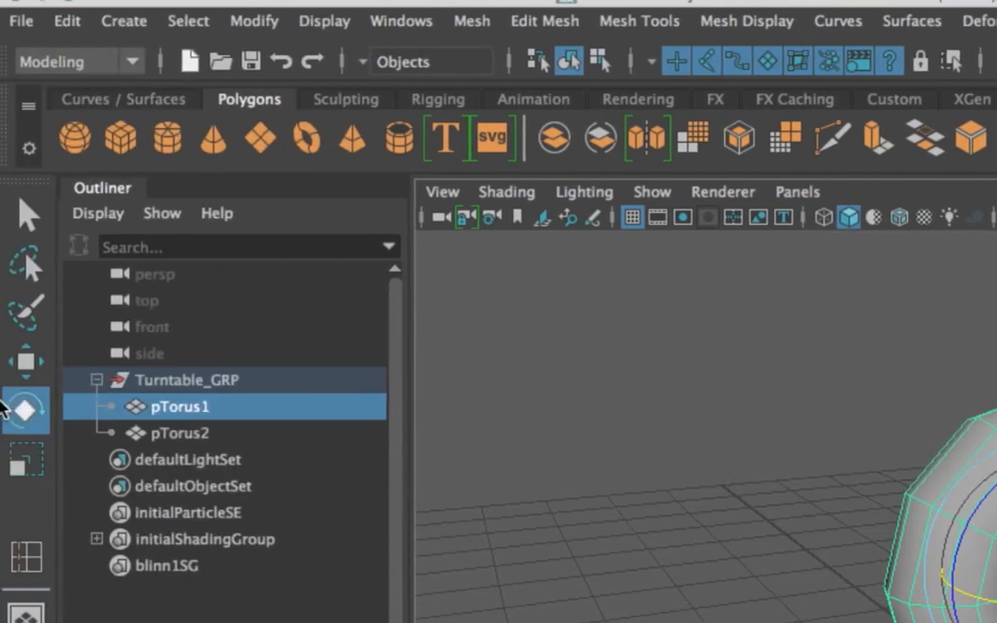
click(240, 383)
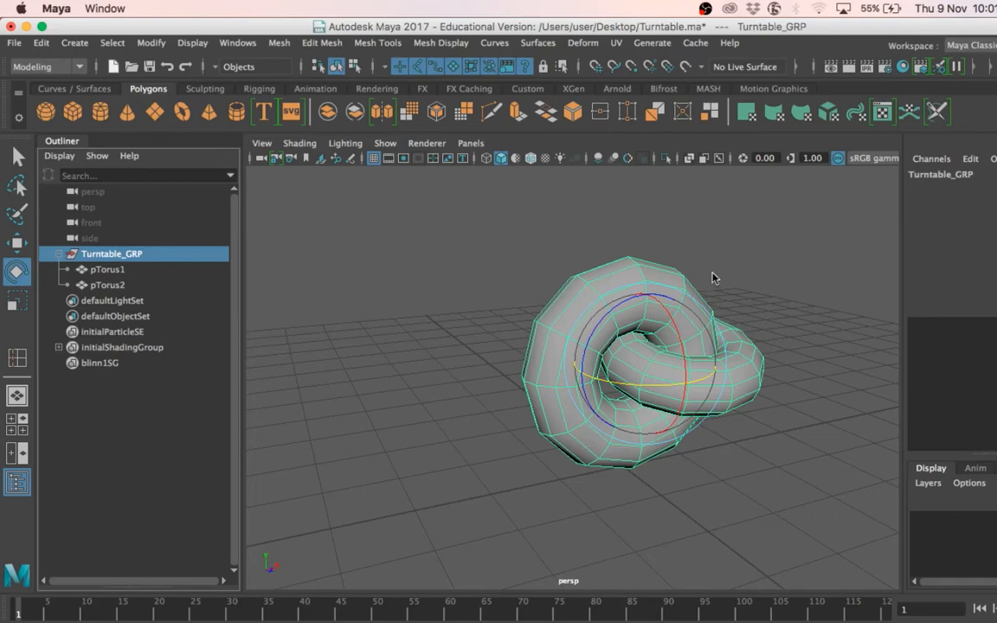
Select both tori together and the whole Turntable_GRP to compare how each selection behaves, and clear the selection
click(750, 255)
alt+drag(761, 322, 594, 311)
drag(546, 271, 813, 477)
alt+drag(819, 487, 800, 452)
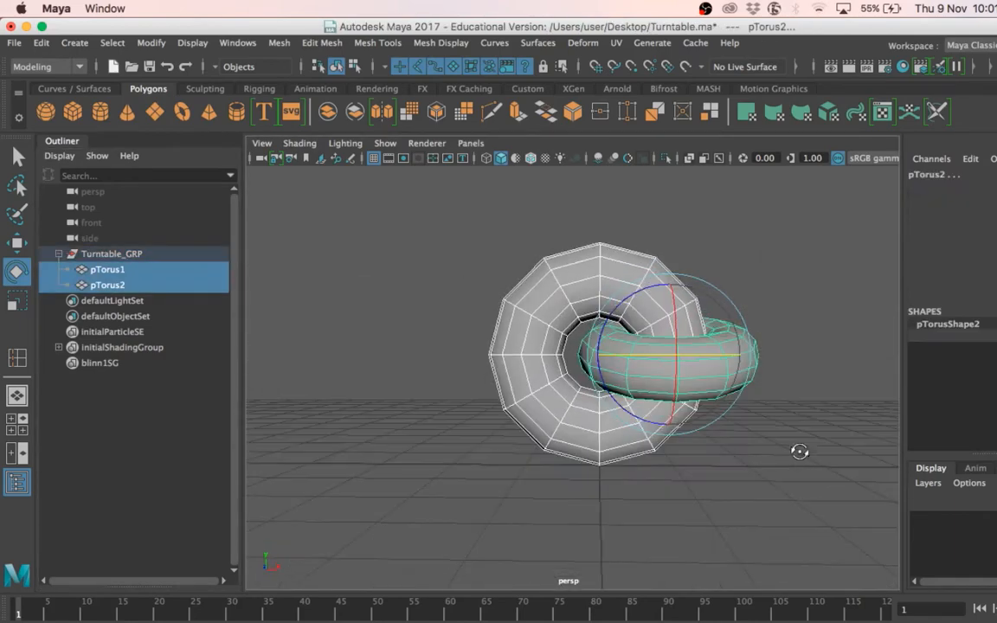
click(177, 259)
click(387, 331)
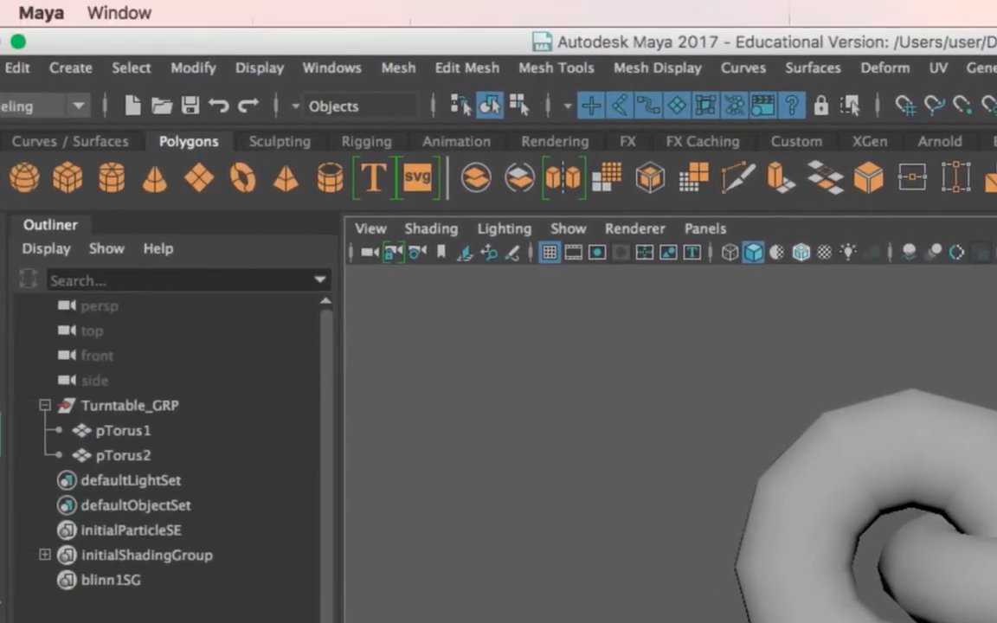
Create a new standard camera and keep its name as camera1
click(87, 69)
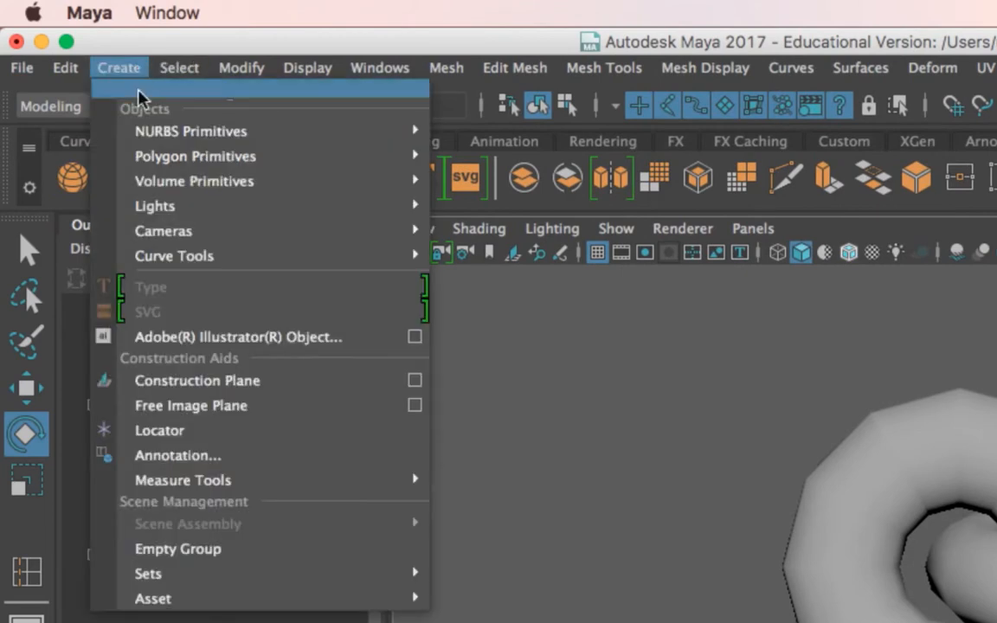
mouse_move(168, 188)
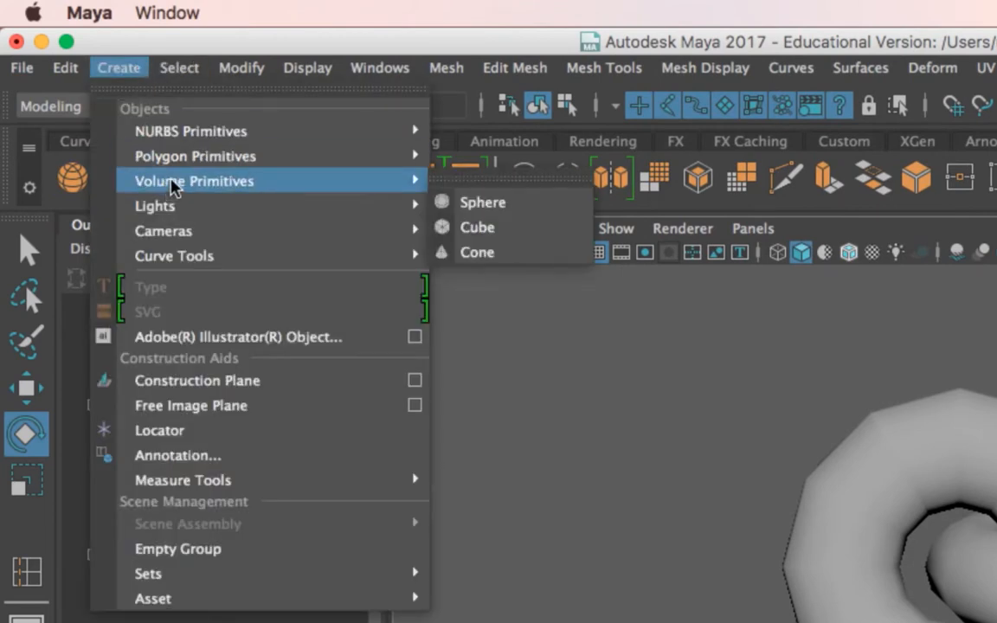
mouse_move(207, 232)
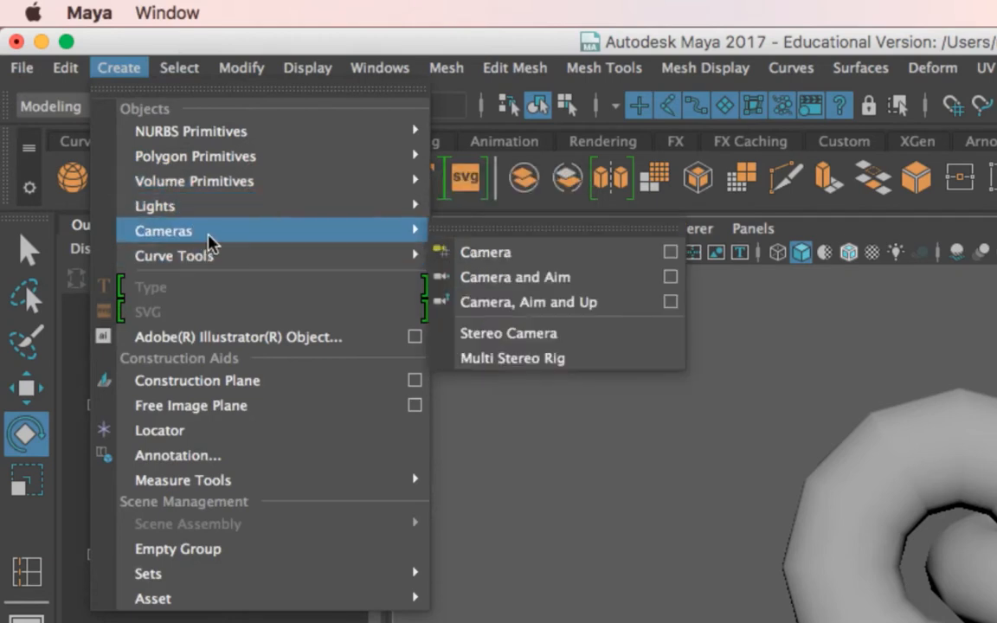
click(538, 258)
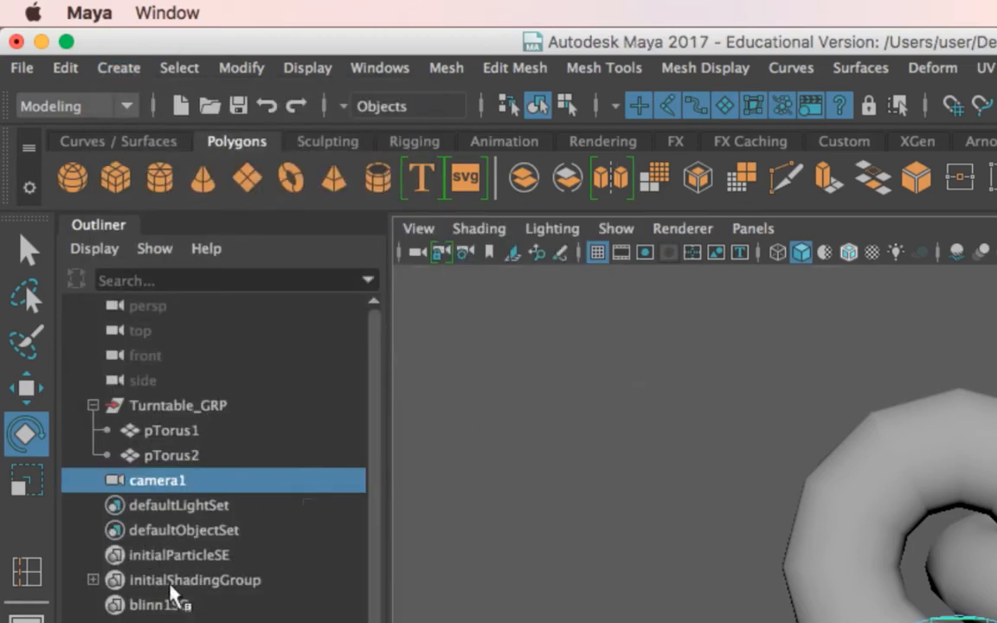
double_click(192, 498)
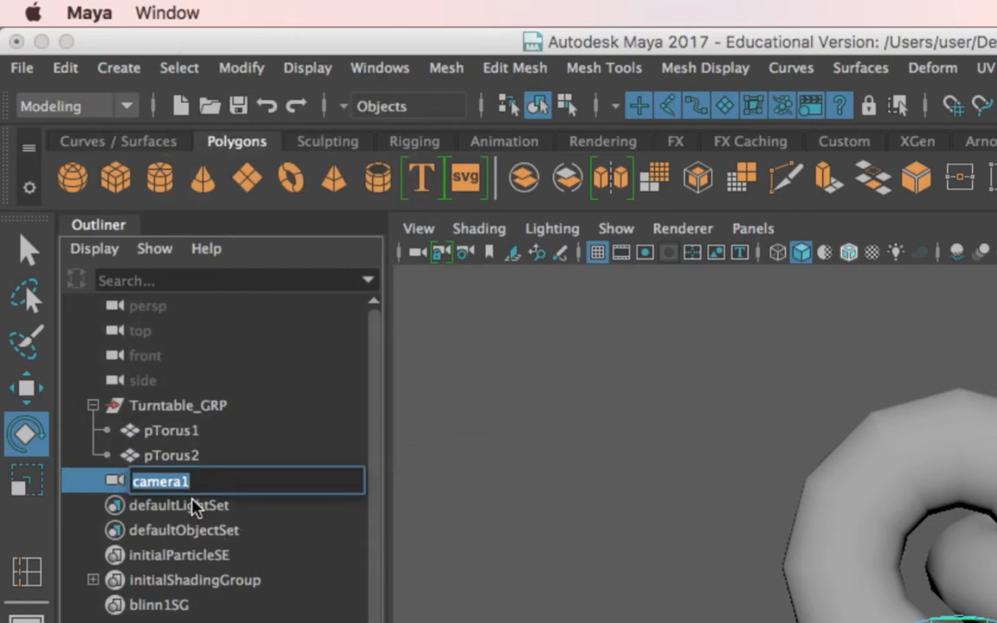
key(Return)
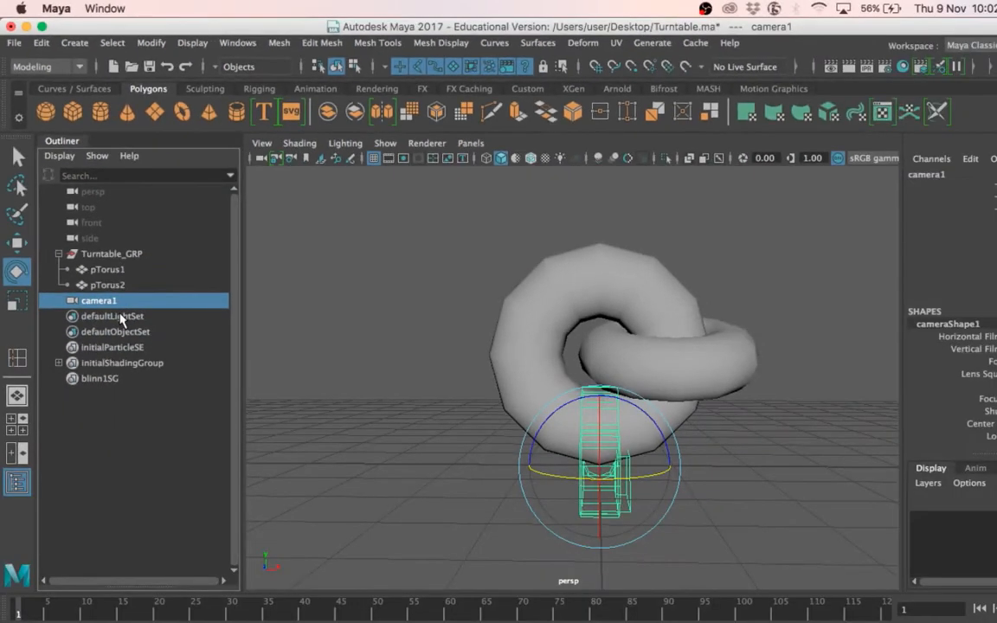
Move camera1 back along its Z axis away from the tori and raise it above the grid
alt+drag(480, 358, 640, 407)
key(w)
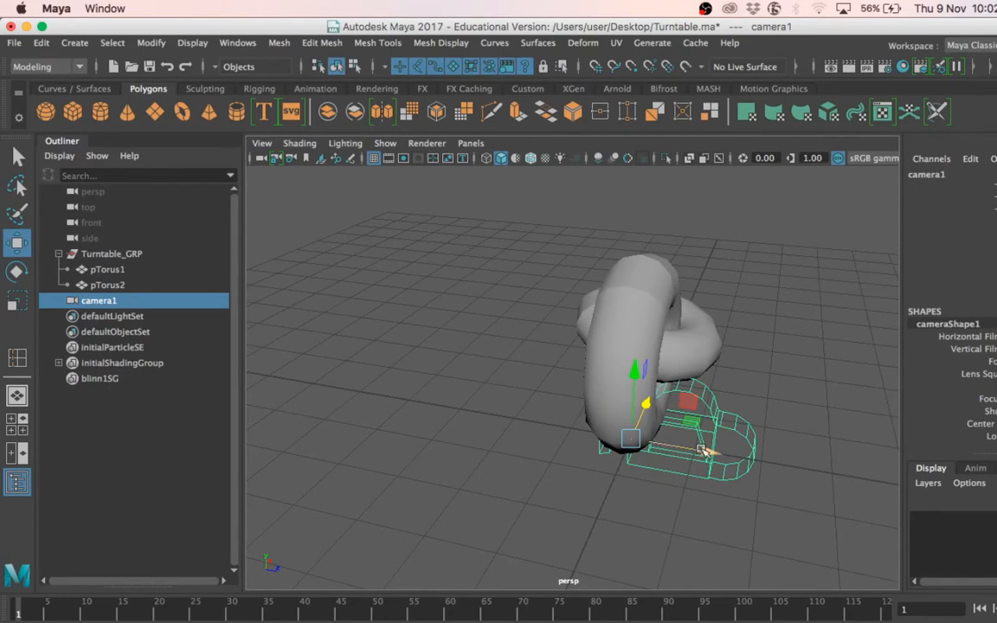
drag(665, 447, 740, 319)
scroll(661, 349, down, 5)
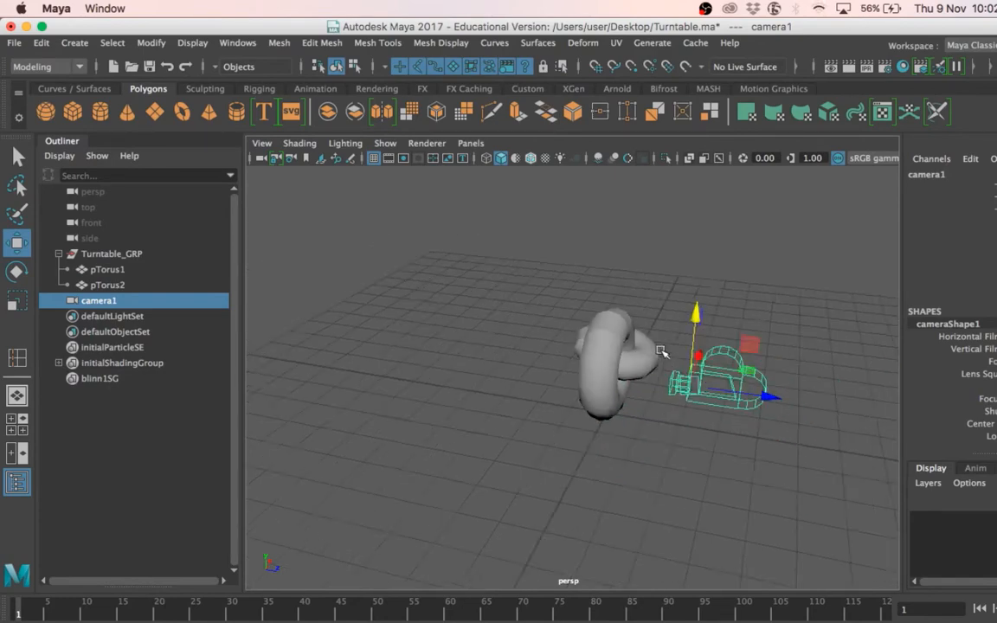
Maximize the perspective view and look through camera1 in it
scroll(662, 350, up, 5)
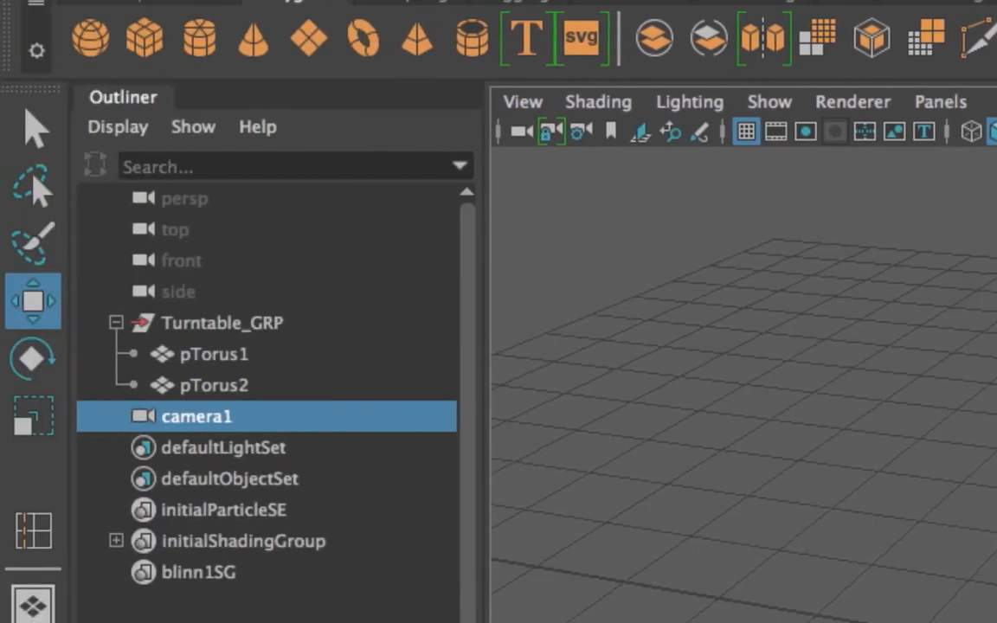
key(space)
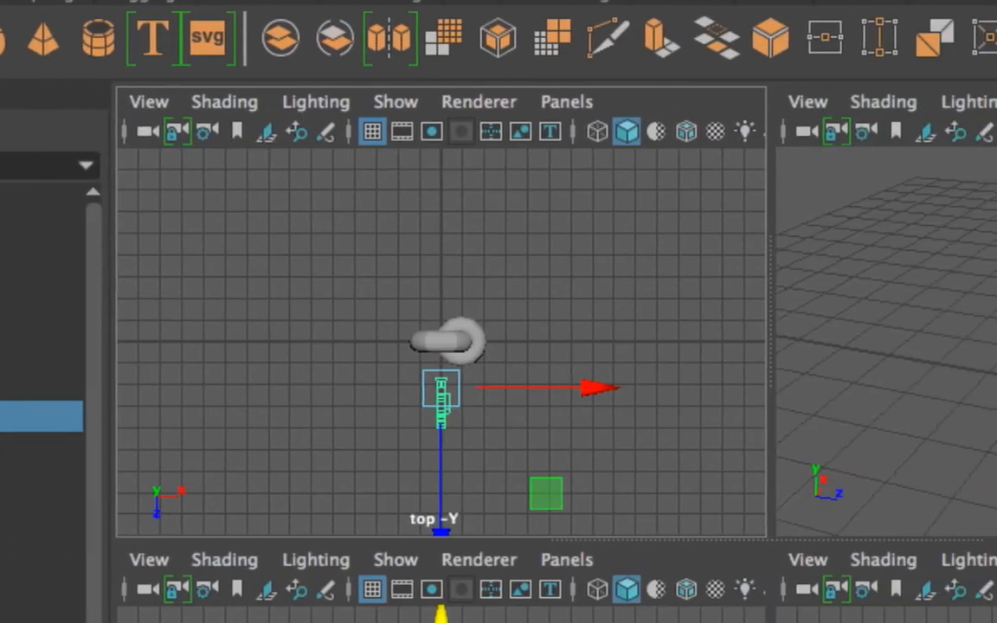
key(space)
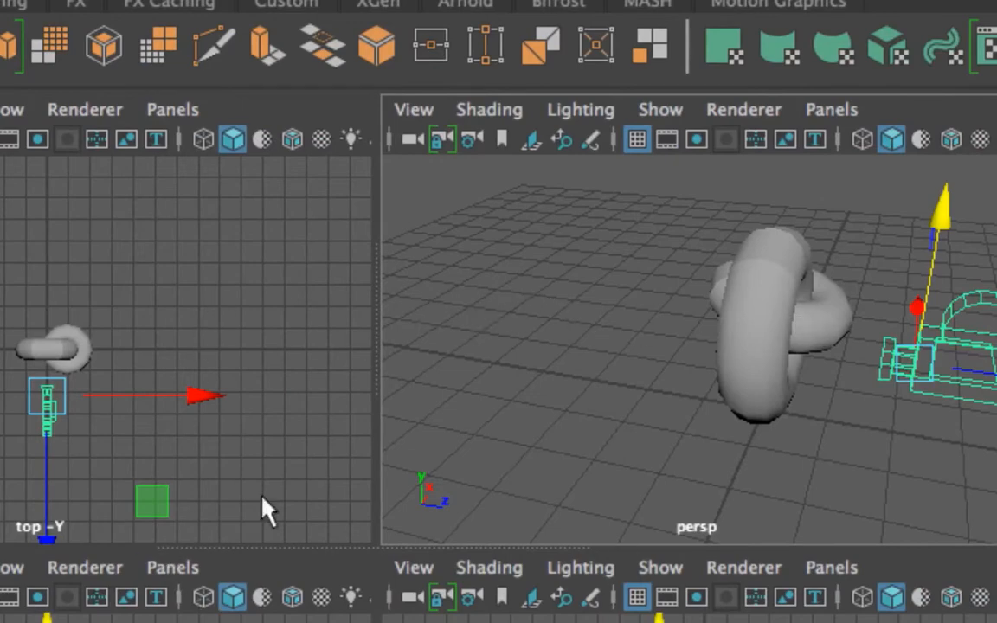
key(space)
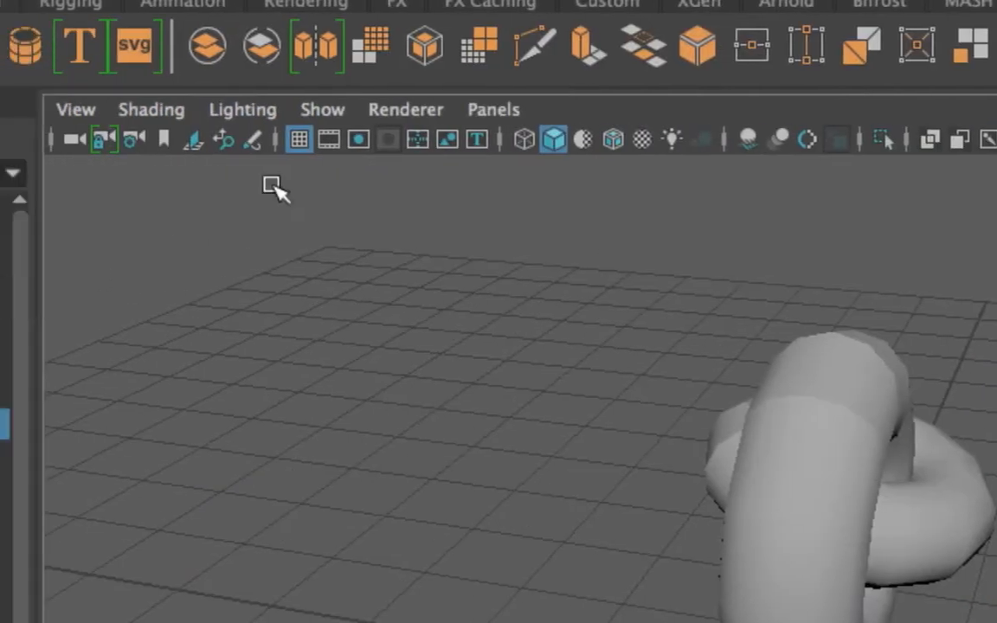
click(172, 109)
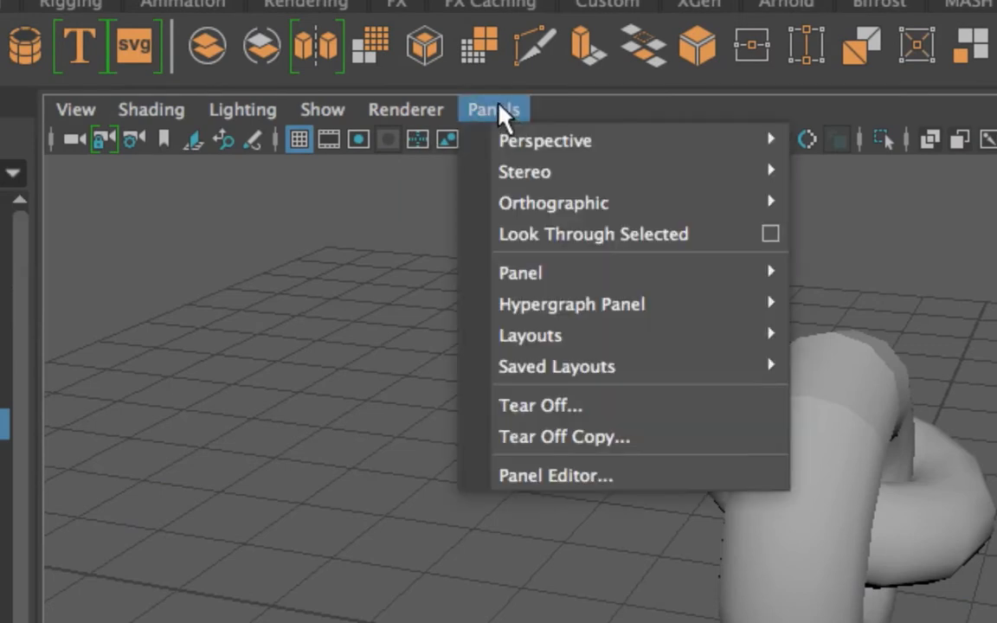
mouse_move(528, 143)
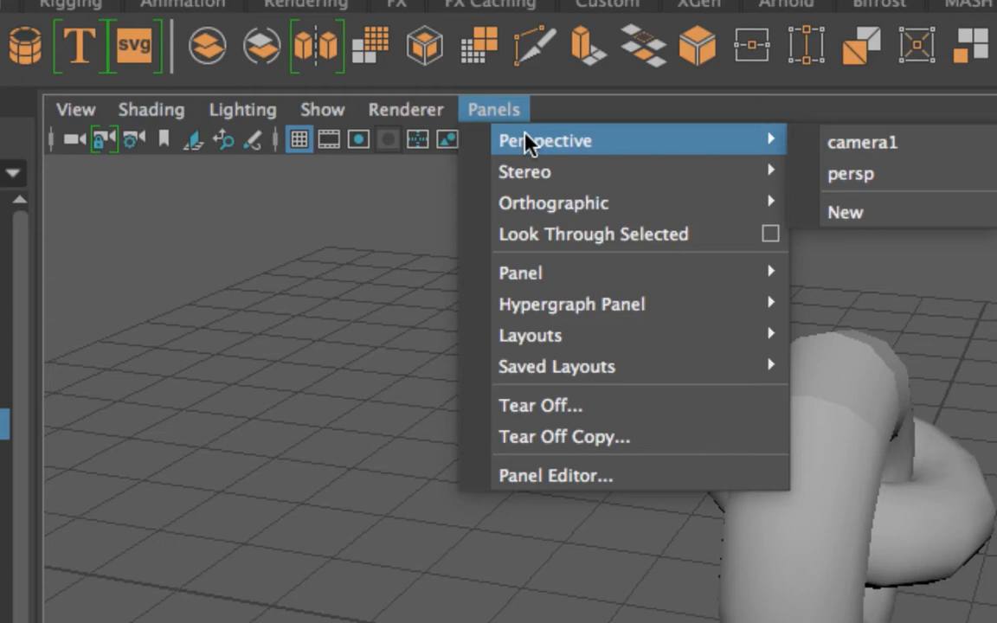
mouse_move(594, 197)
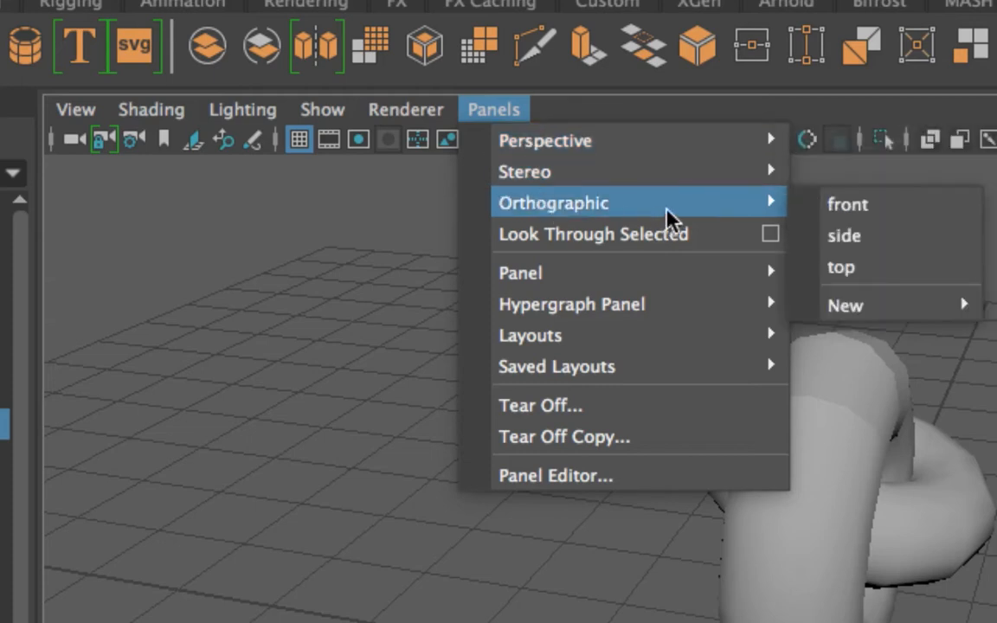
mouse_move(681, 156)
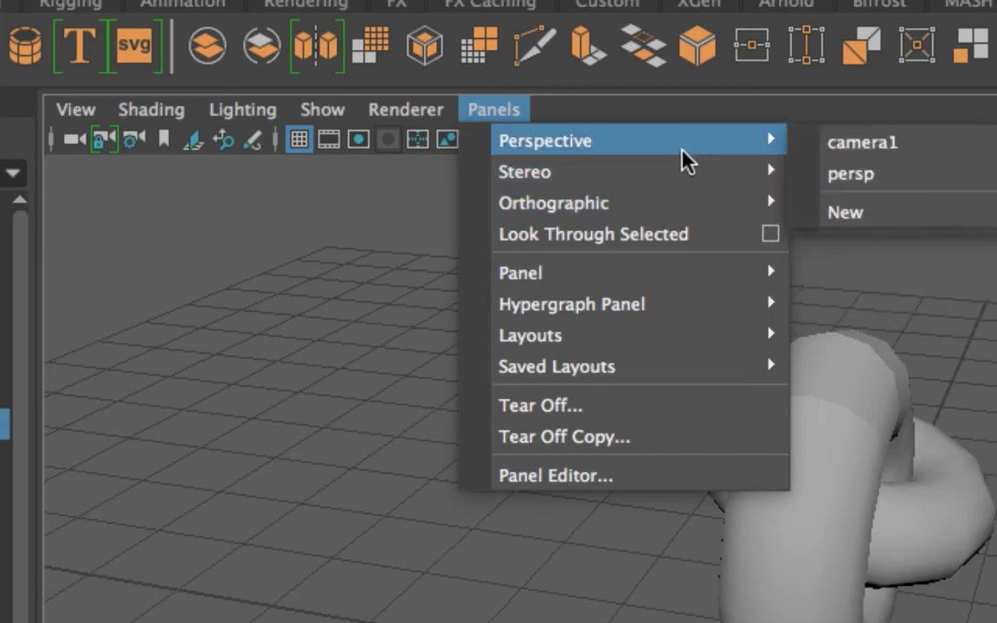
click(851, 149)
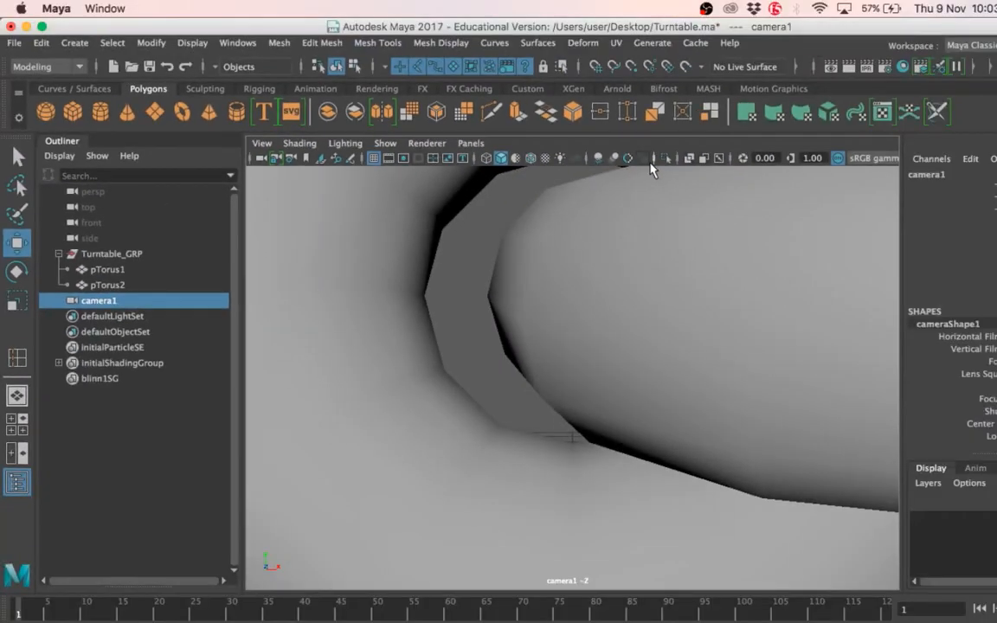
Pull camera1 back and orbit it until both interlocked tori are framed above the grid
scroll(552, 254, down, 8)
mouse_move(594, 282)
alt+mouse_down()
mouse_move(588, 334)
mouse_move(598, 286)
alt+mouse_up()
scroll(603, 285, up, 5)
scroll(609, 285, up, 3)
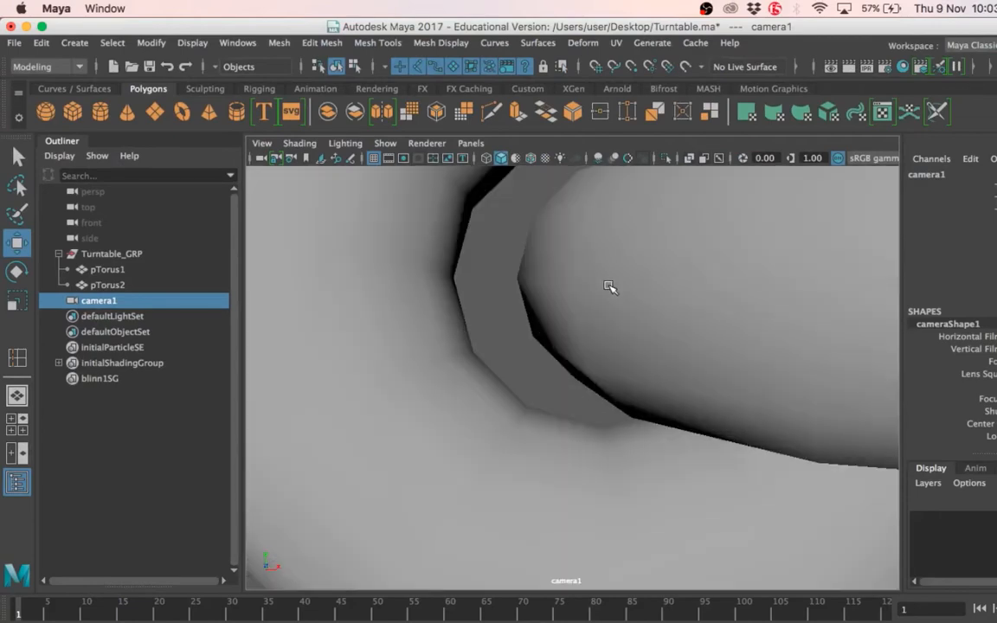
scroll(594, 269, down, 8)
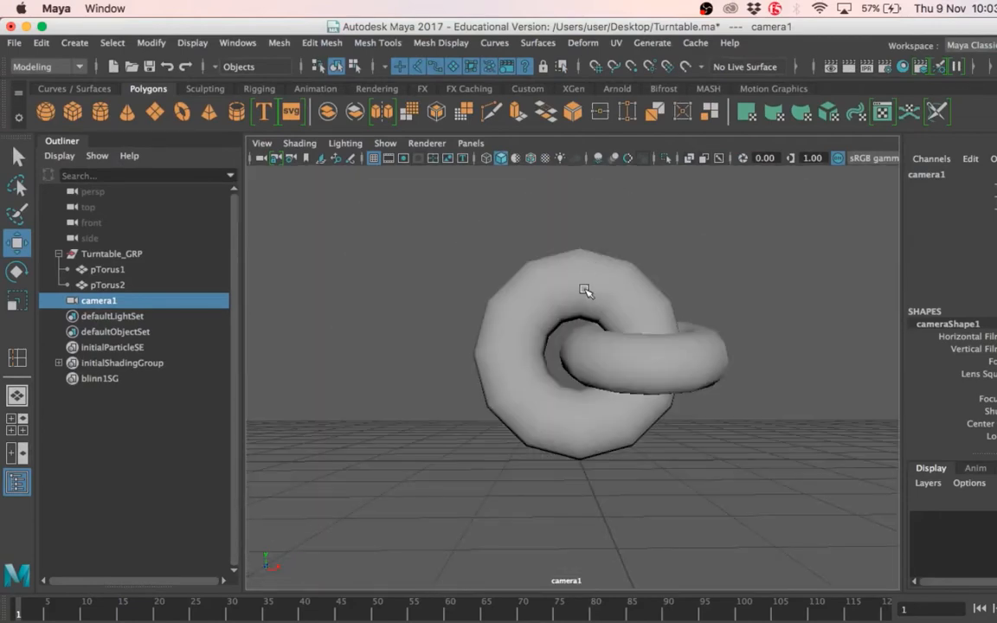
alt+drag(585, 289, 581, 312)
alt+right_drag(581, 311, 634, 343)
alt+drag(634, 344, 537, 355)
Switch to a side-by-side two-view layout, showing camera1 in the first view and persp in the second
click(23, 456)
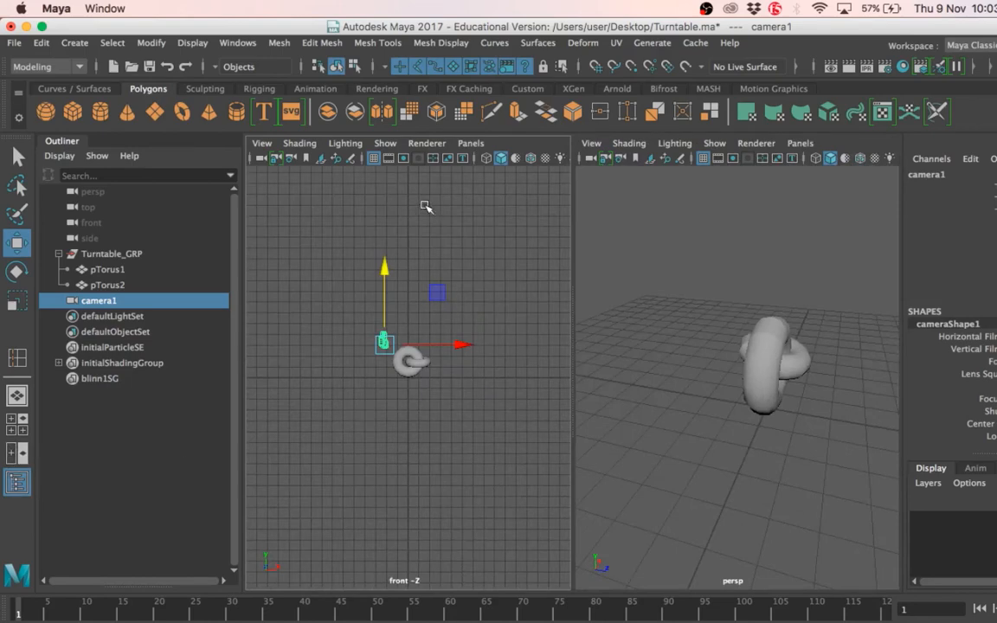
click(471, 142)
mouse_move(511, 163)
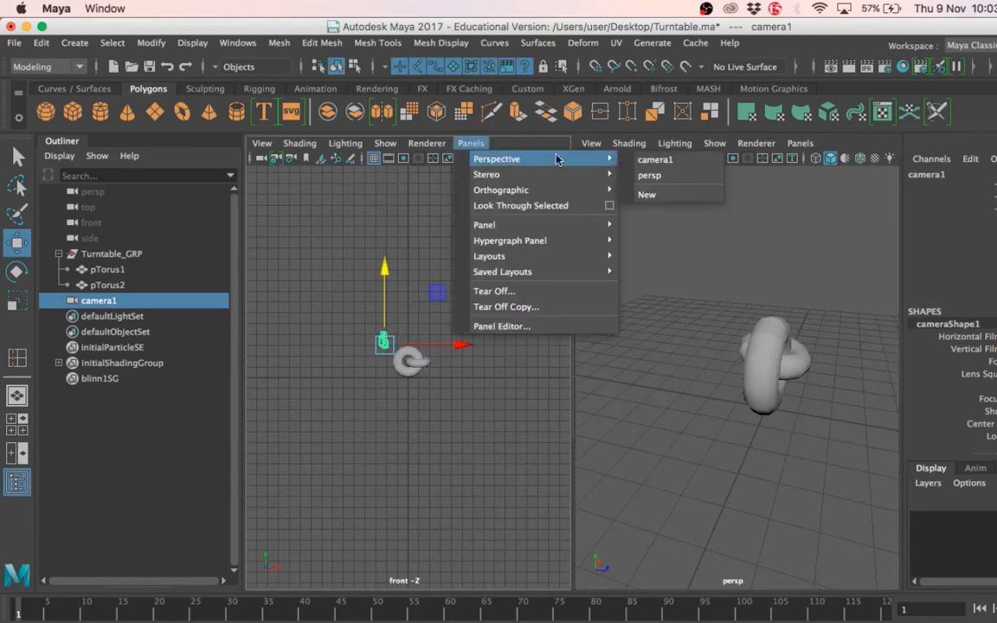
click(656, 159)
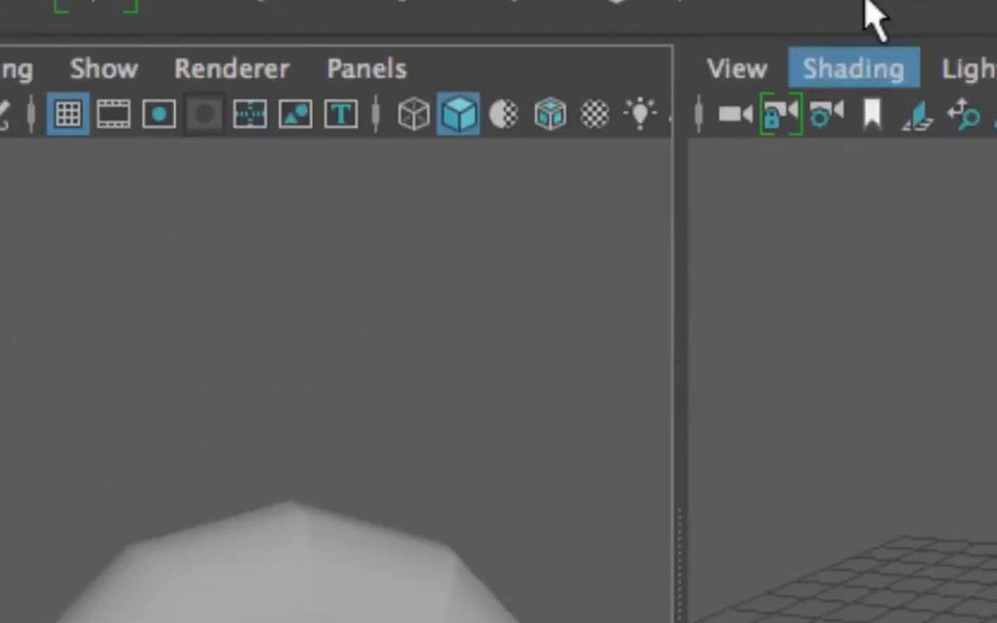
click(387, 69)
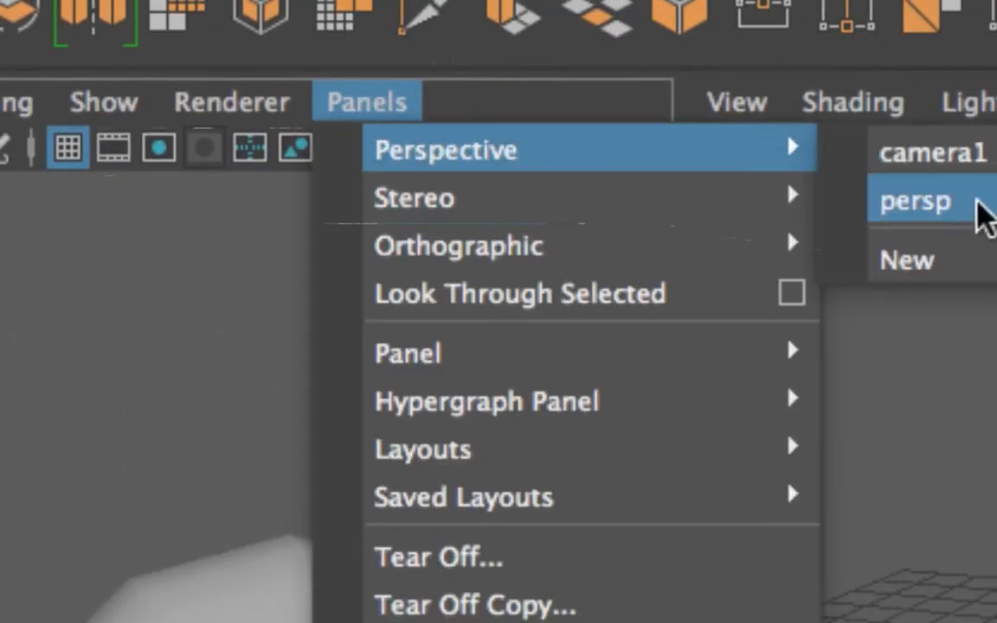
click(991, 137)
click(899, 100)
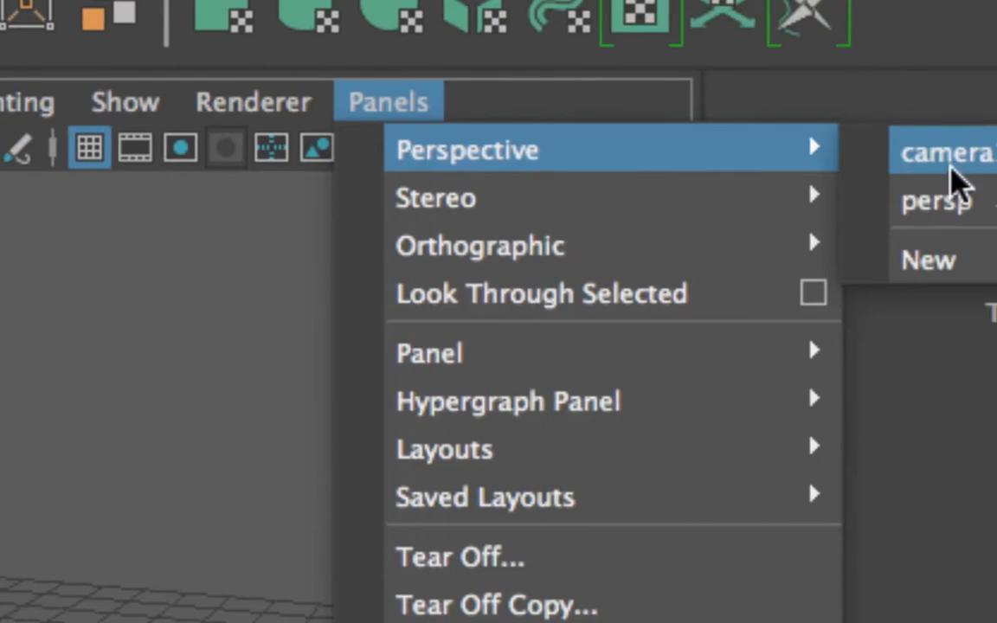
click(948, 156)
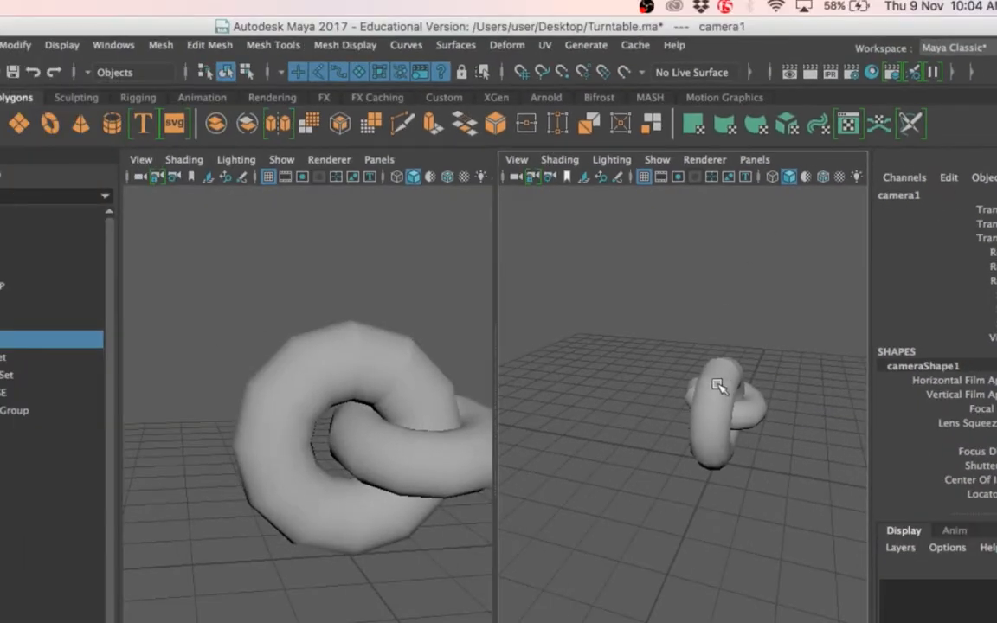
Frame the tori and camera1 together in the persp view, and orbit camera1 around the tori through its own view
scroll(720, 386, down, 10)
alt+drag(720, 386, 669, 411)
scroll(617, 441, up, 8)
alt+middle_drag(668, 411, 662, 408)
alt+drag(662, 408, 601, 412)
alt+drag(271, 347, 372, 463)
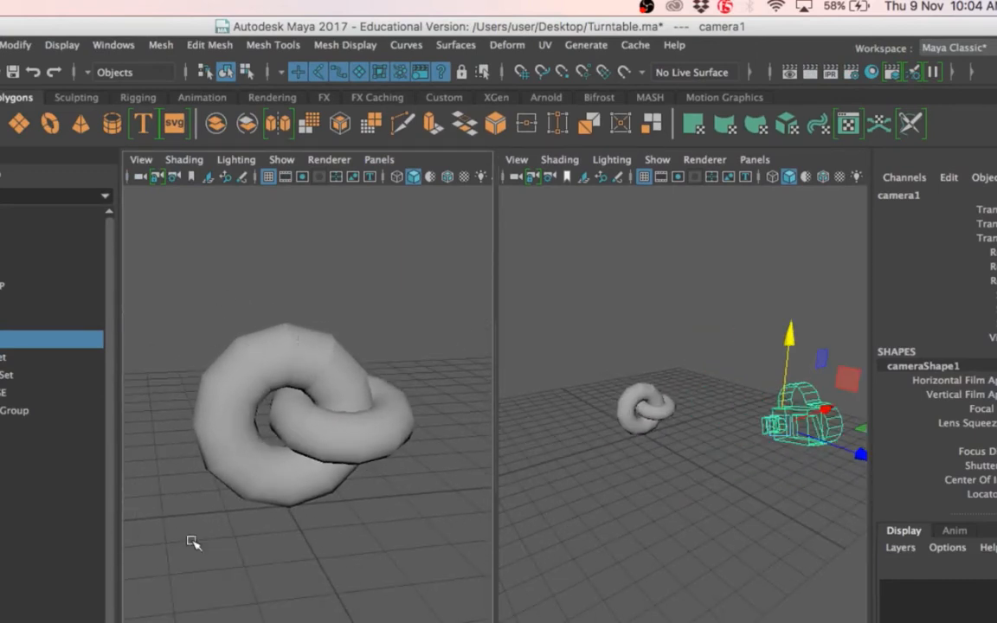
alt+drag(245, 515, 714, 388)
alt+drag(608, 439, 825, 396)
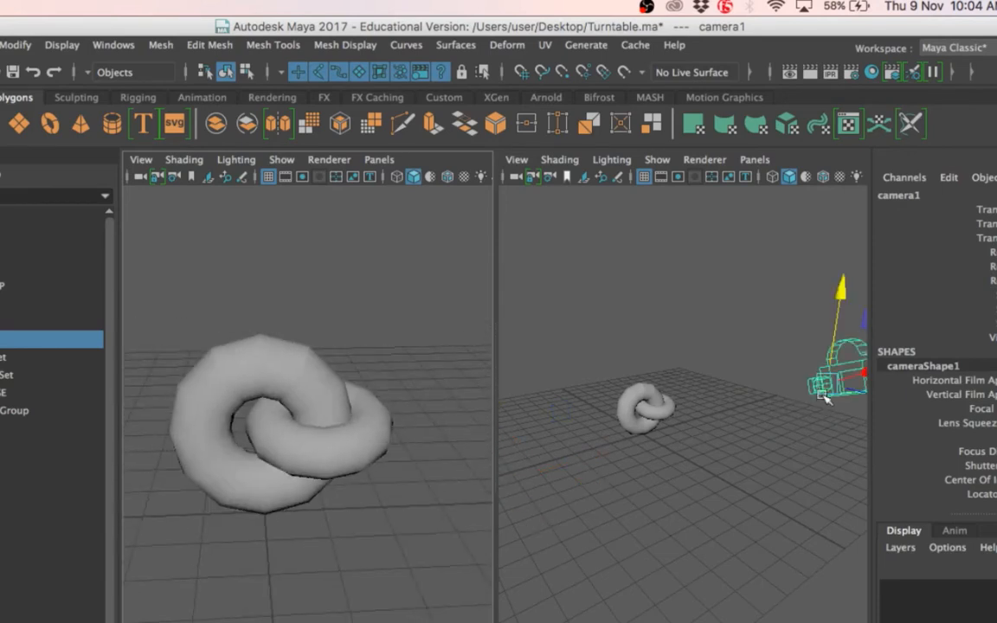
Dolly, pan and orbit camera1 nearer to the tori through its own view, keeping the camera object visible in persp
scroll(347, 443, up, 3)
scroll(347, 444, down, 3)
scroll(348, 443, up, 3)
scroll(350, 443, up, 3)
scroll(350, 443, down, 3)
mouse_move(330, 456)
alt+right_down()
mouse_move(267, 470)
mouse_move(463, 441)
mouse_move(344, 454)
alt+right_up()
alt+middle_drag(345, 453, 445, 363)
alt+drag(445, 363, 336, 416)
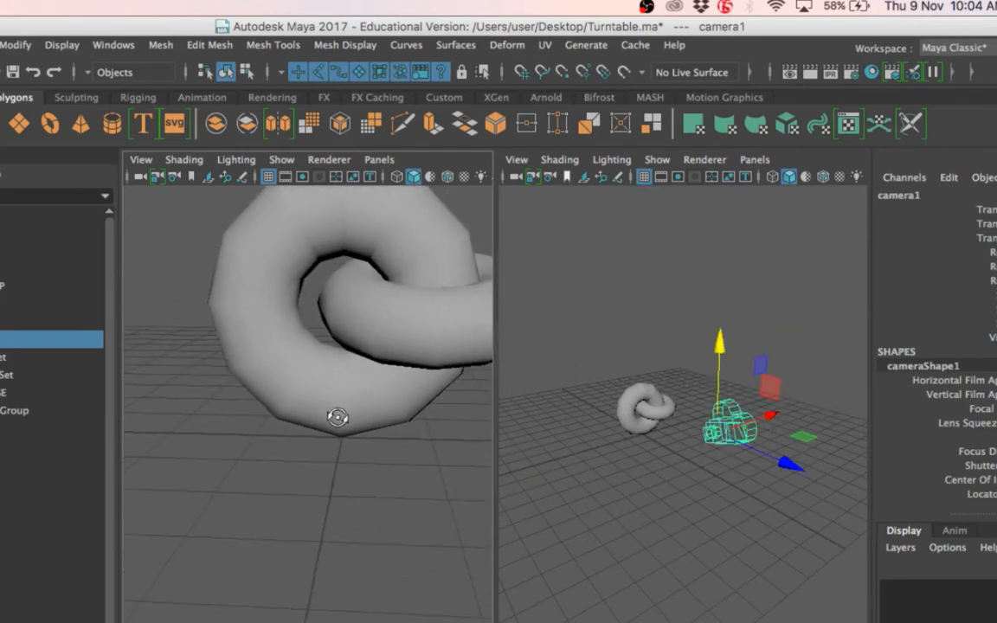
Recenter the tori and pull camera1 back, then maximize its view and orbit it slightly to a more frontal angle
alt+middle_drag(336, 417, 306, 487)
alt+right_drag(327, 485, 306, 483)
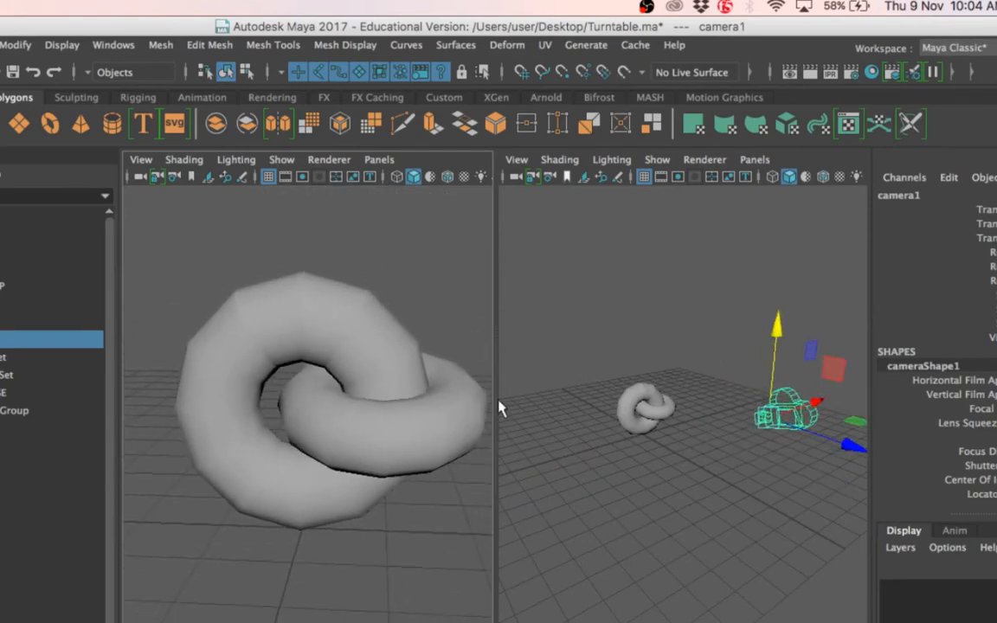
key(space)
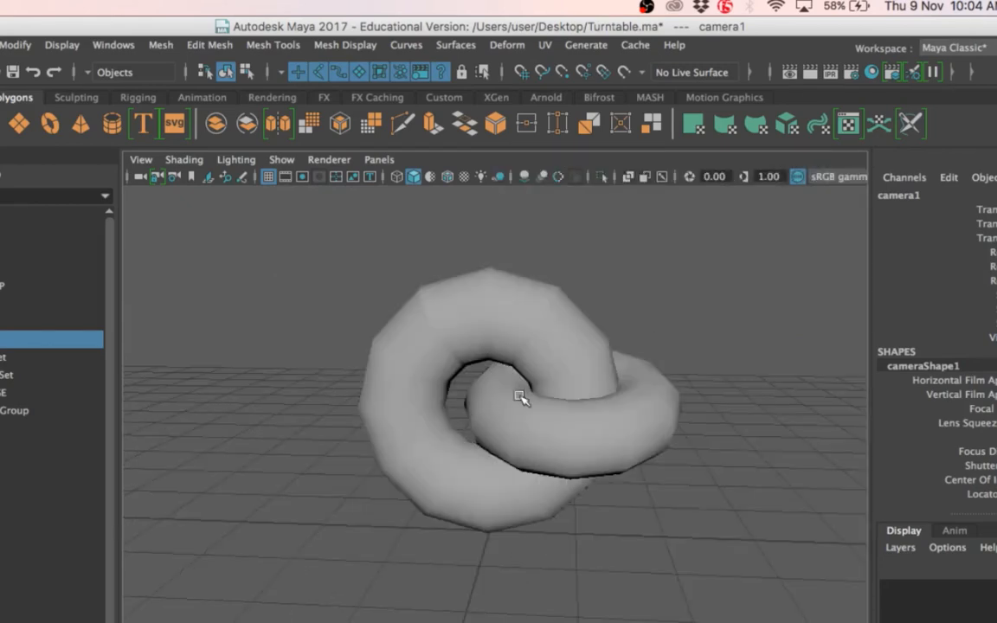
alt+drag(551, 409, 493, 426)
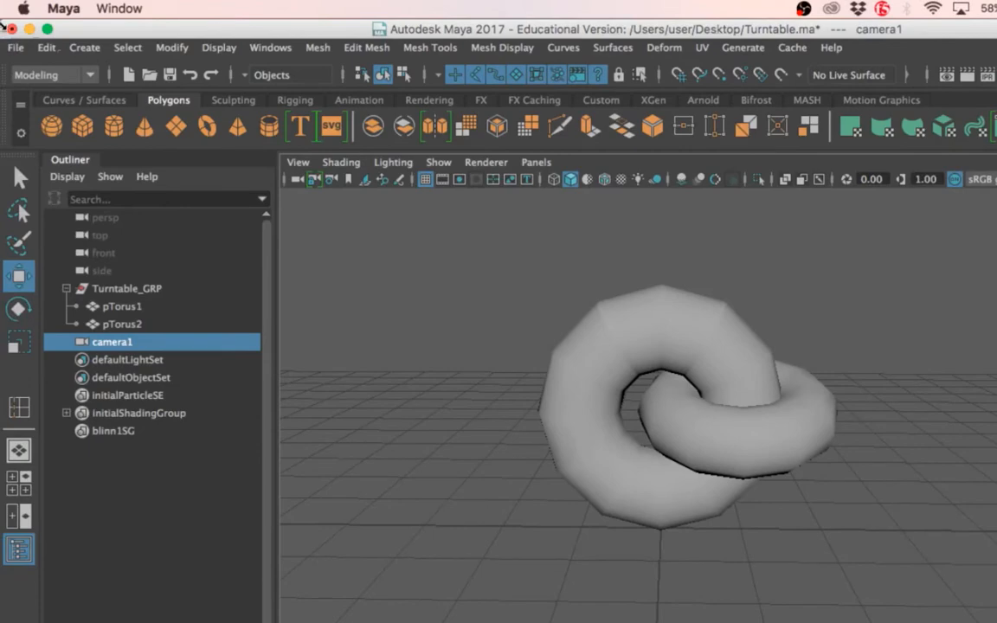
Resize and reposition the application window so the full Channel Box and a wide camera1 view fit on screen
drag(2, 25, 566, 242)
drag(805, 247, 359, 6)
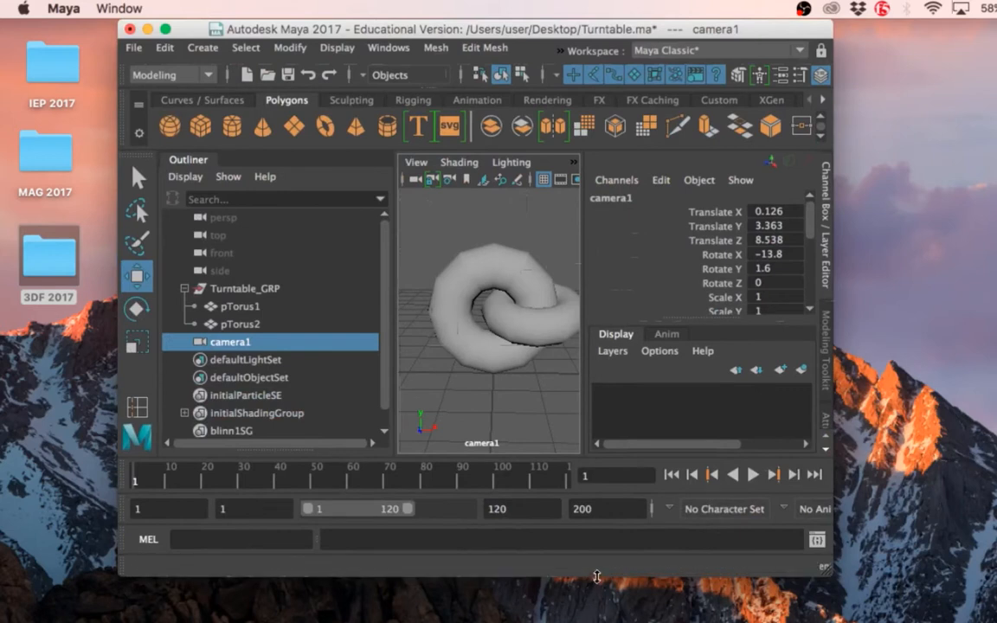
drag(597, 574, 584, 622)
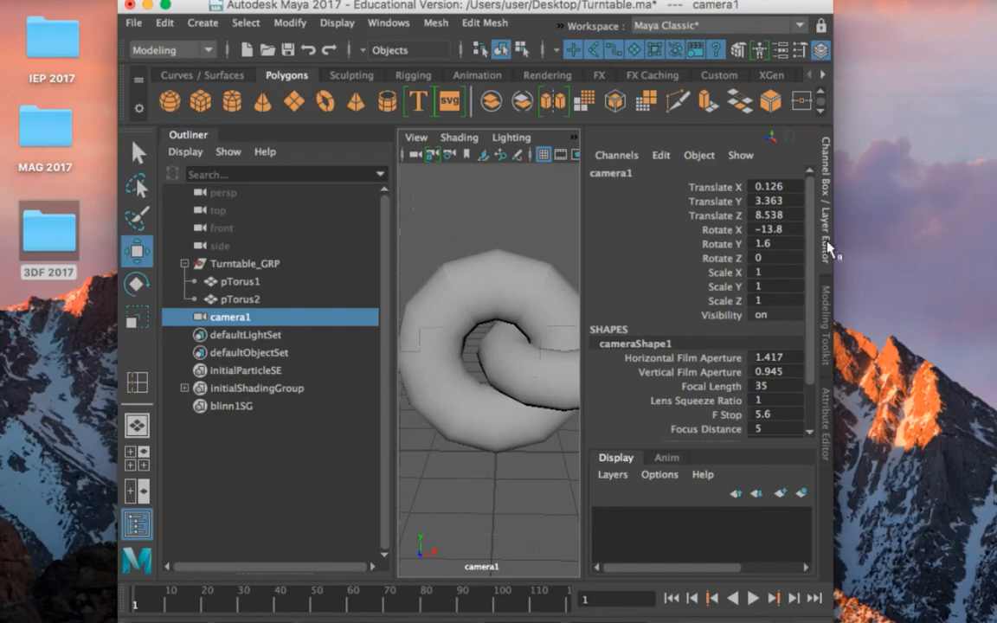
drag(833, 241, 996, 234)
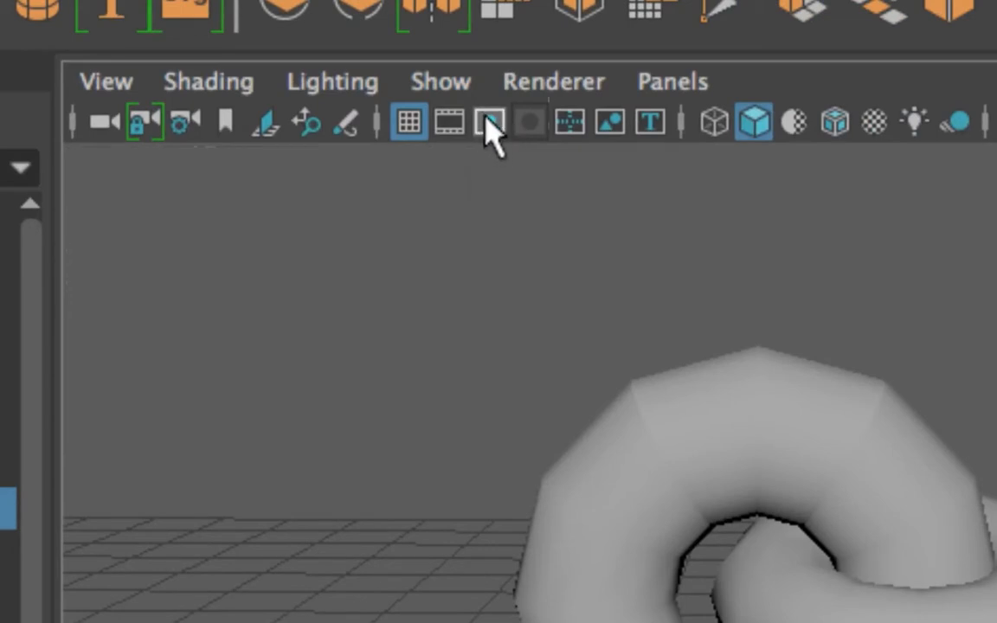
Turn on the resolution gate for camera1 and dolly the camera so both tori fit inside the gate with some margin
click(490, 123)
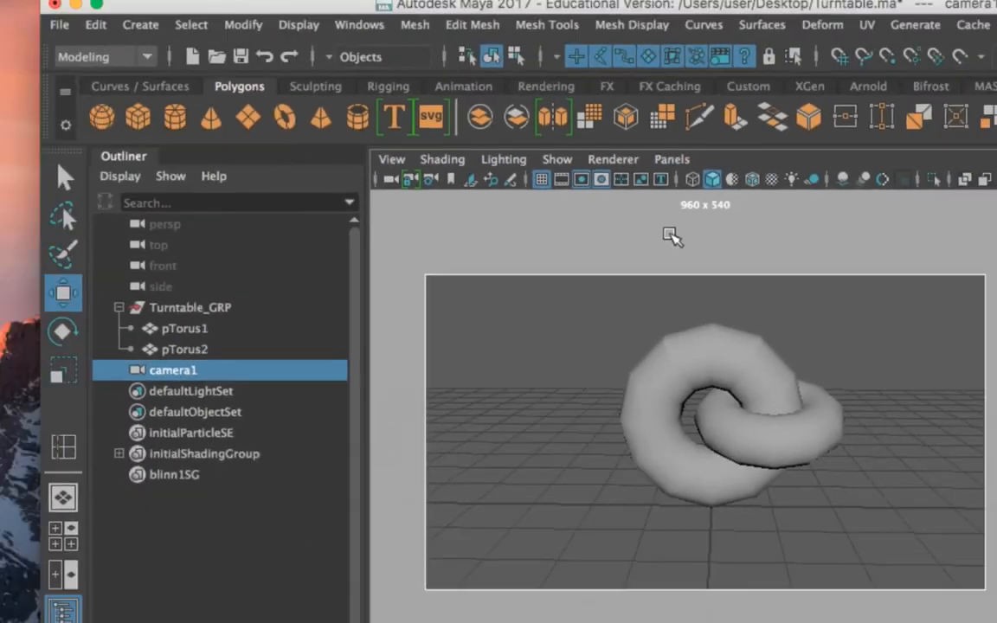
alt+drag(706, 521, 717, 484)
alt+right_drag(716, 485, 783, 461)
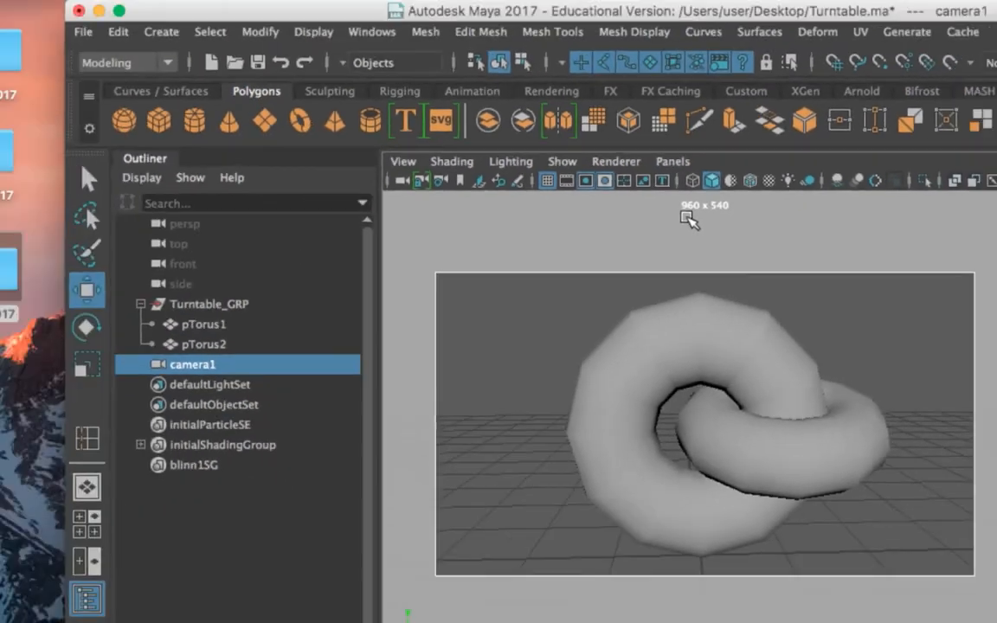
alt+right_drag(786, 399, 748, 395)
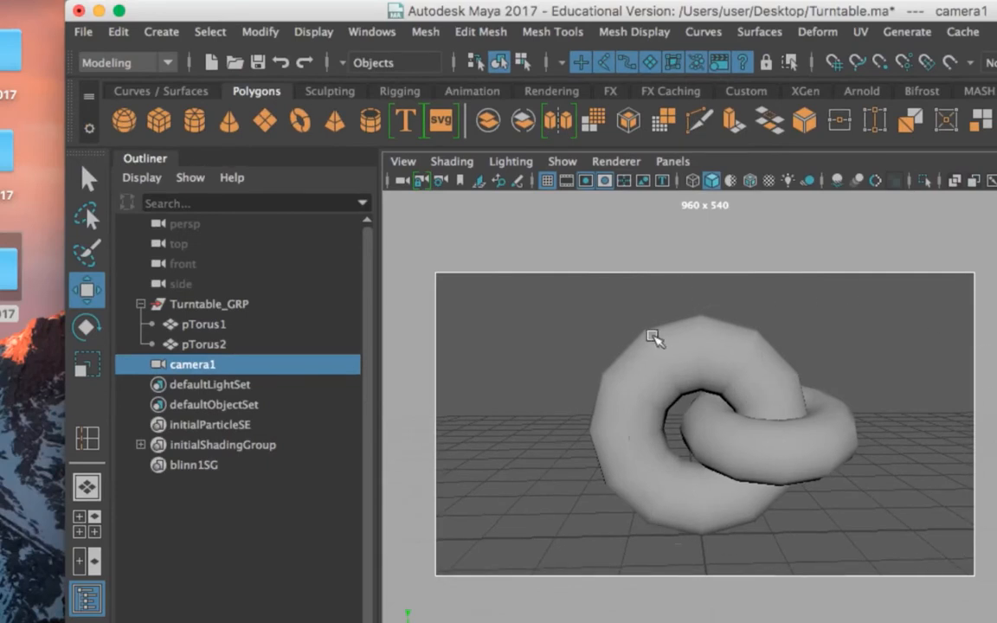
alt+right_drag(843, 404, 837, 405)
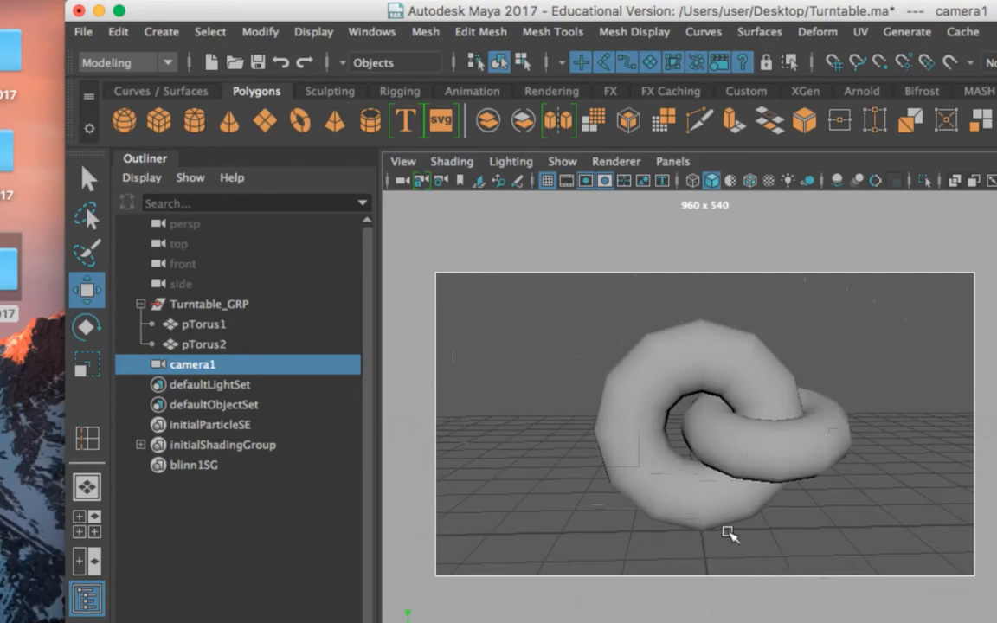
Compare tight and loose framings of the tori by dollying camera1, and settle both tori centered within the resolution gate
alt+right_drag(781, 490, 831, 500)
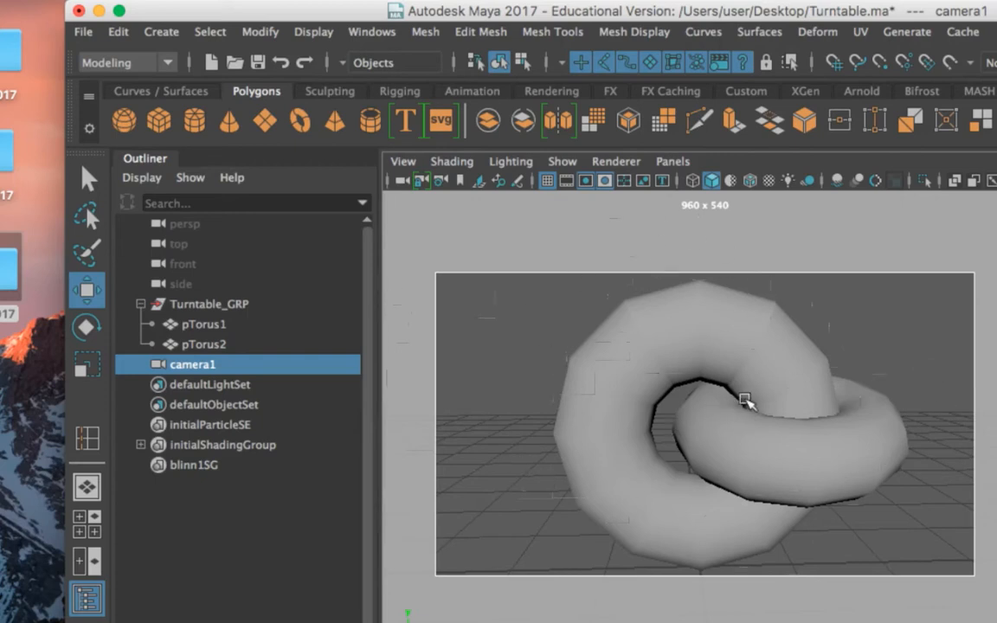
alt+right_drag(786, 401, 746, 393)
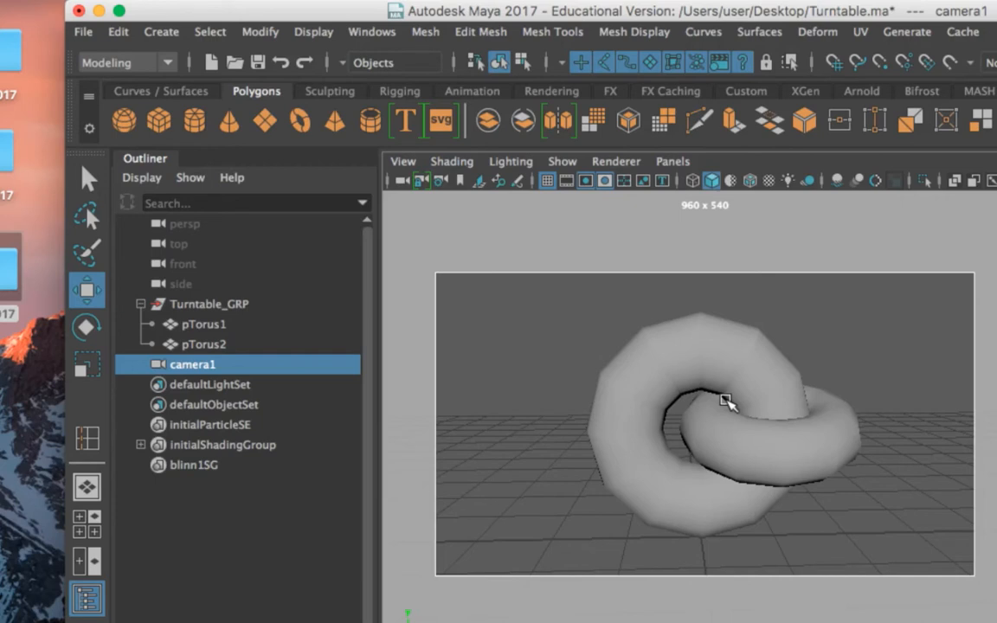
alt+right_drag(672, 407, 708, 415)
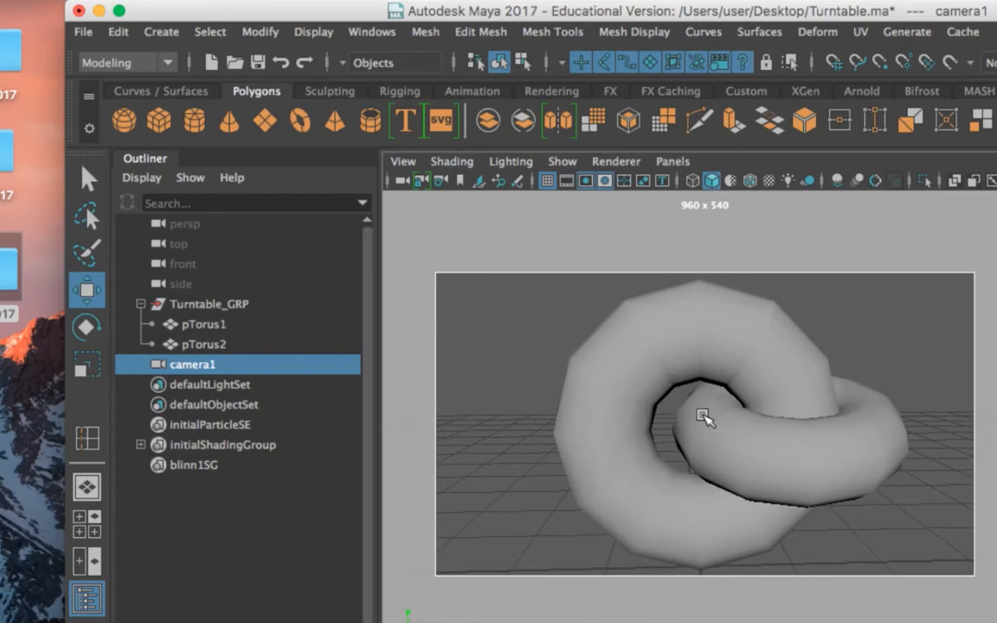
alt+right_drag(724, 410, 664, 409)
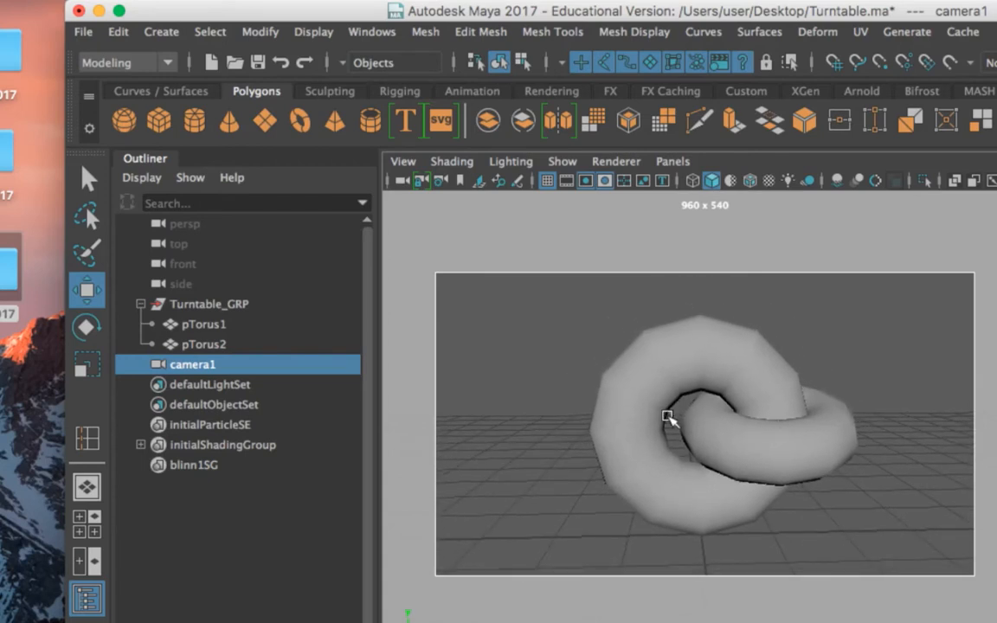
alt+drag(668, 417, 667, 405)
alt+right_drag(704, 408, 687, 402)
alt+middle_drag(690, 393, 691, 400)
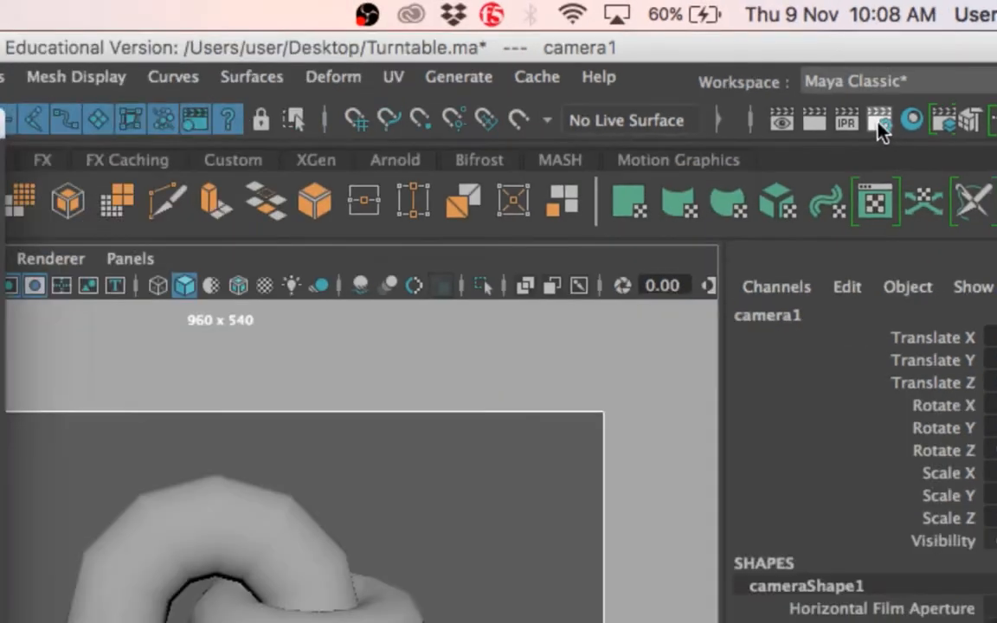
Set the render image size preset to HD 1080 in the Render Settings and close them
click(783, 170)
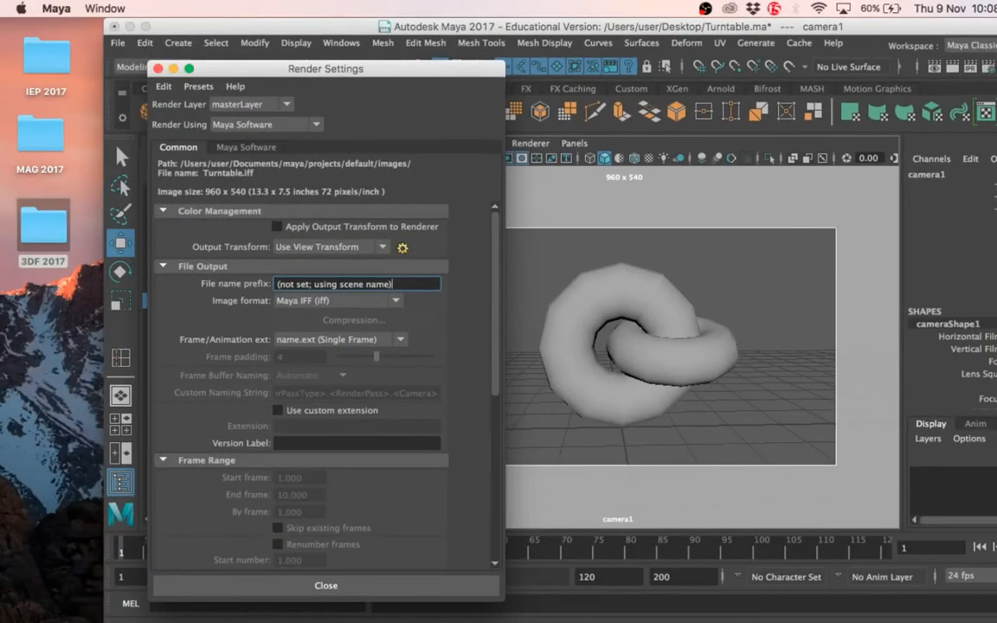
drag(103, 127, 2, 127)
drag(359, 68, 368, 92)
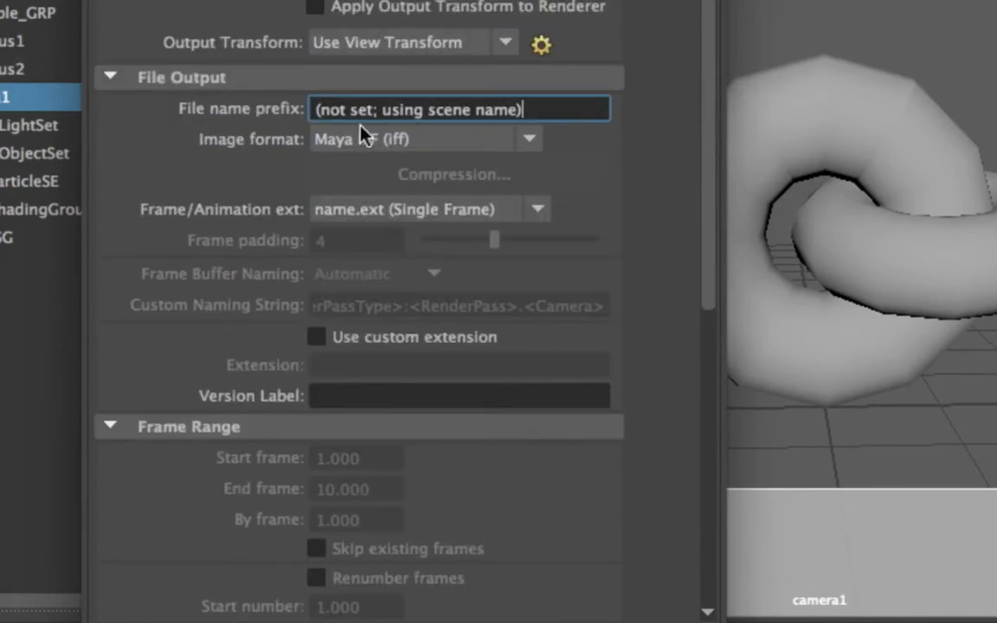
scroll(331, 412, down, 3)
scroll(329, 479, down, 10)
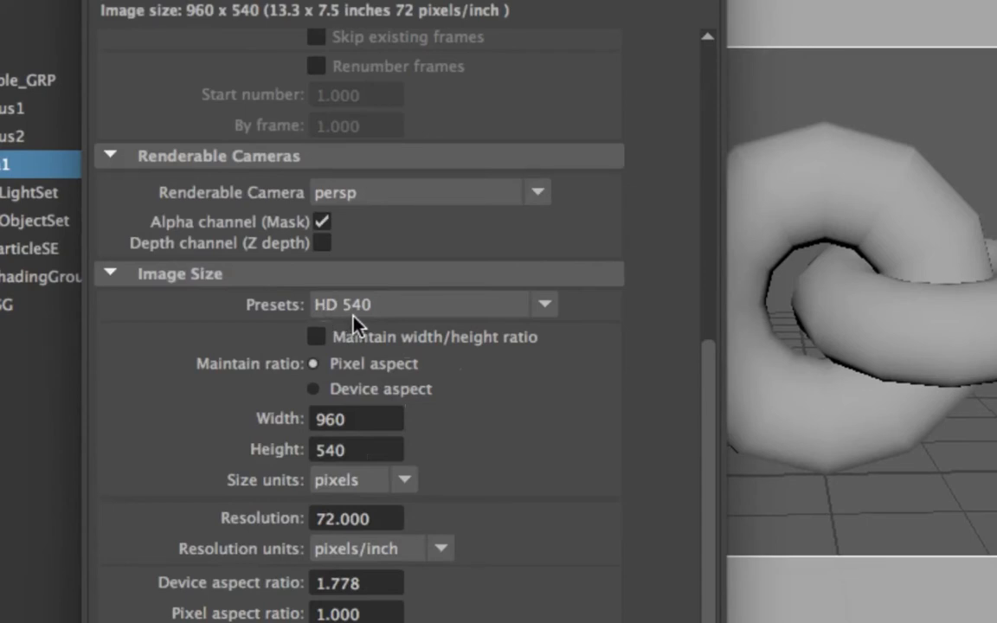
click(353, 316)
scroll(375, 541, down, 3)
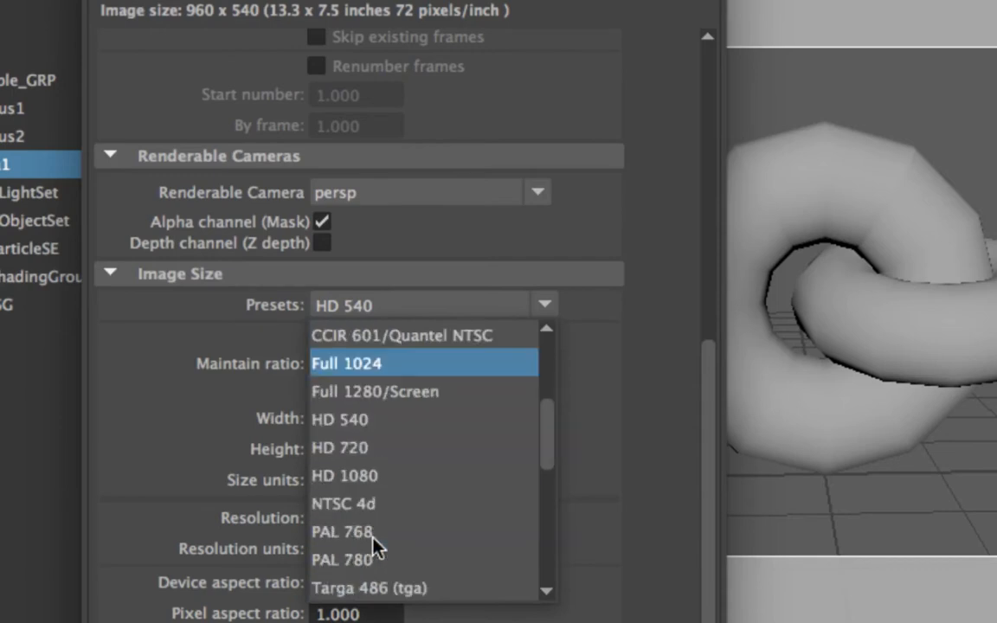
click(384, 485)
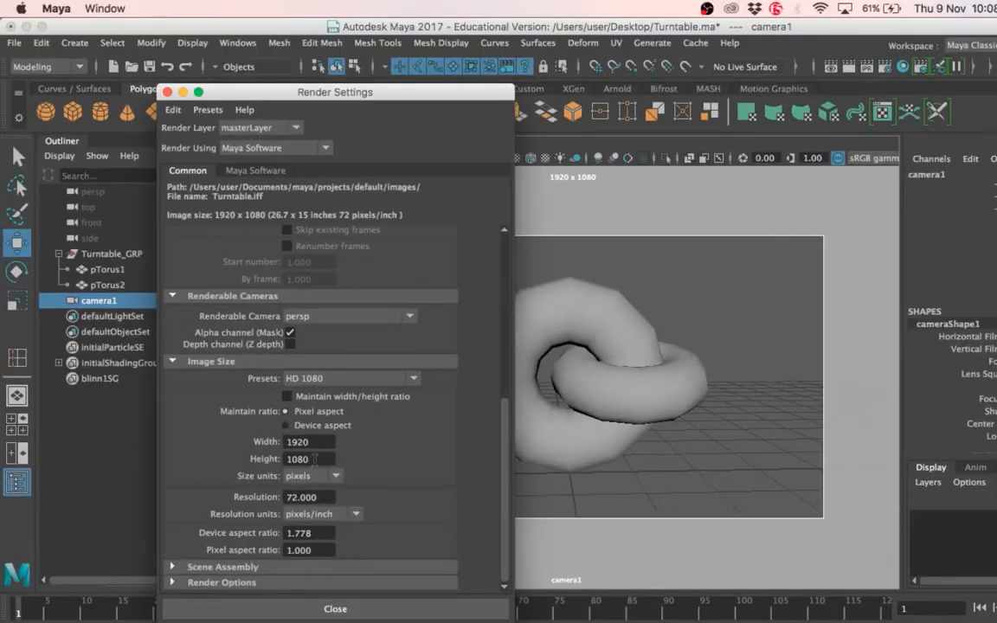
click(331, 607)
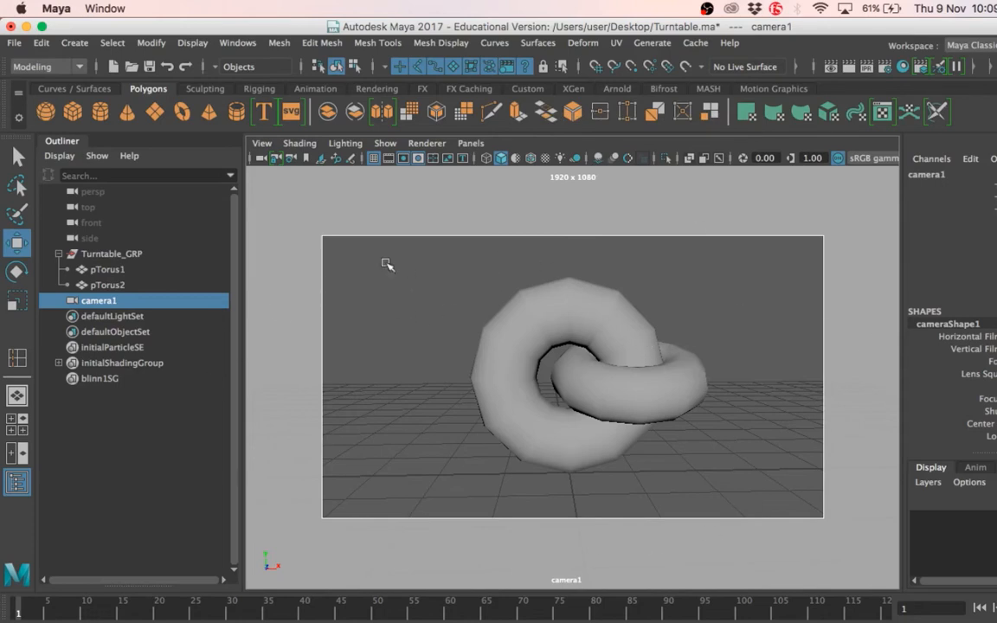
Orbit, pan and dolly camera1 to a more angled view with both tori centered inside the resolution gate
alt+drag(604, 291, 670, 327)
alt+drag(756, 324, 646, 345)
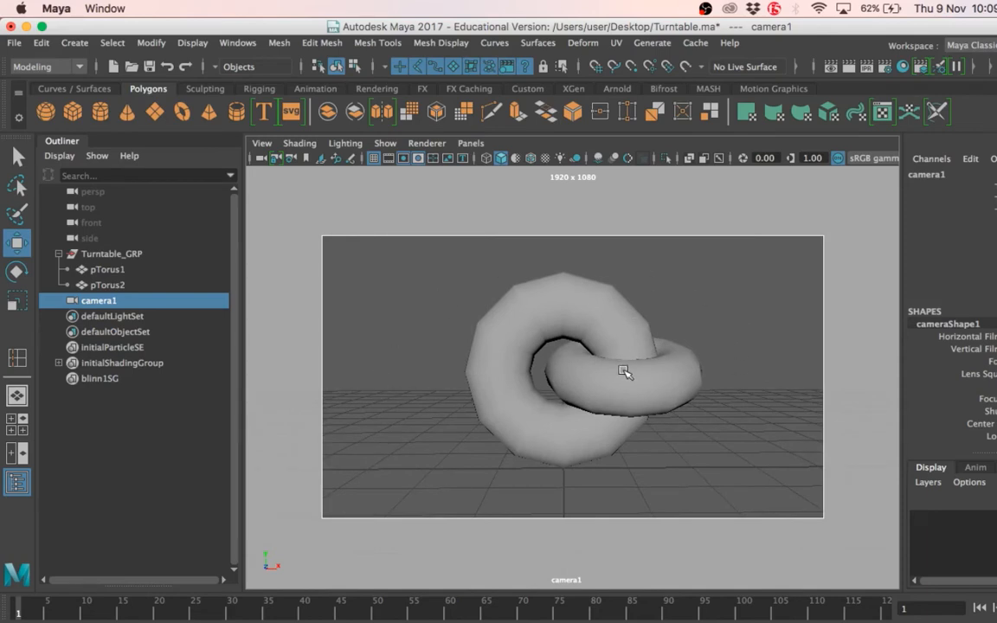
alt+drag(599, 358, 627, 378)
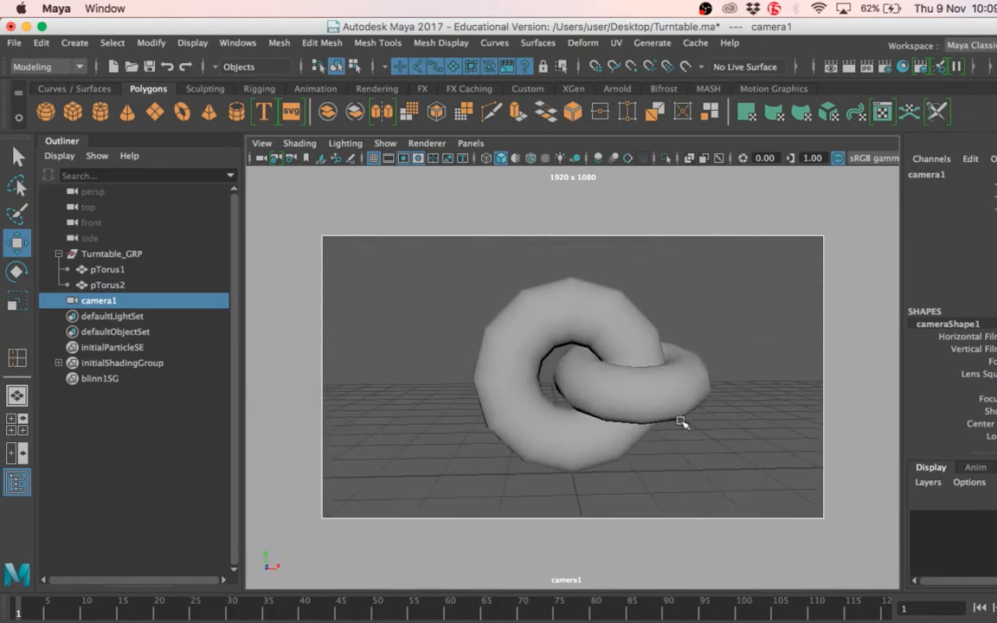
alt+drag(612, 416, 606, 424)
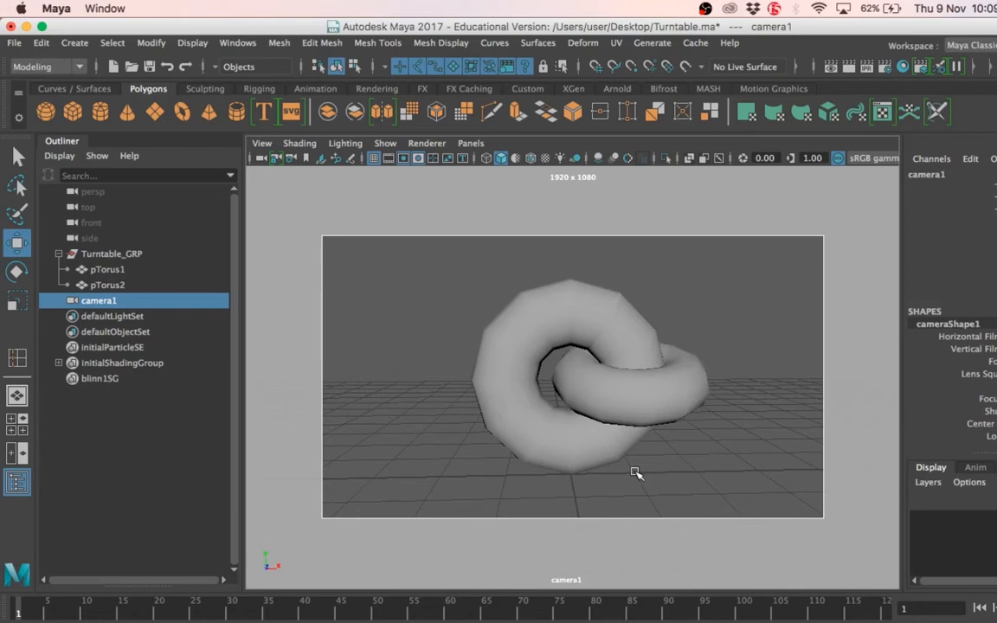
alt+drag(635, 474, 719, 428)
alt+middle_drag(577, 386, 508, 397)
alt+right_drag(520, 400, 663, 438)
alt+middle_drag(619, 411, 625, 436)
mouse_move(636, 441)
alt+mouse_down()
mouse_move(616, 440)
mouse_move(635, 438)
mouse_move(631, 423)
alt+mouse_up()
alt+middle_drag(632, 425, 630, 429)
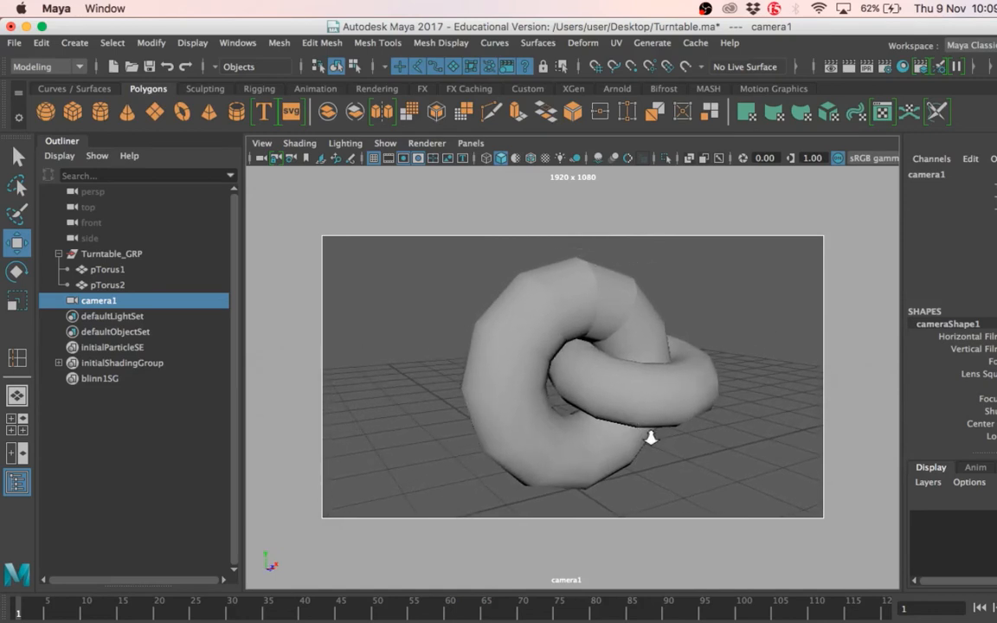
alt+right_drag(650, 436, 636, 440)
alt+middle_drag(635, 441, 637, 443)
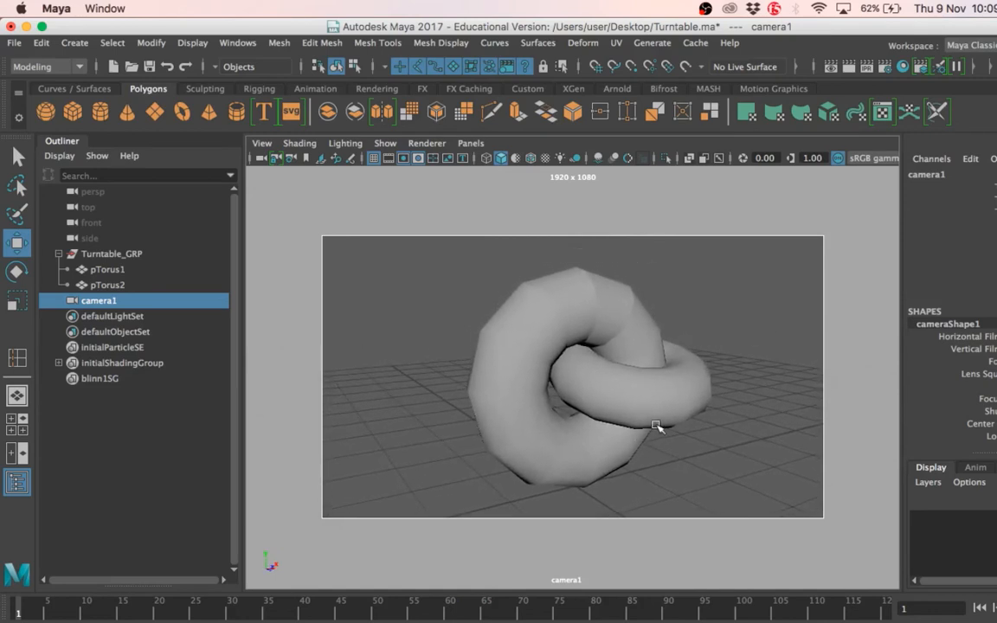
Clear the torus selection, select camera1 and move the current time to frame 1
click(658, 420)
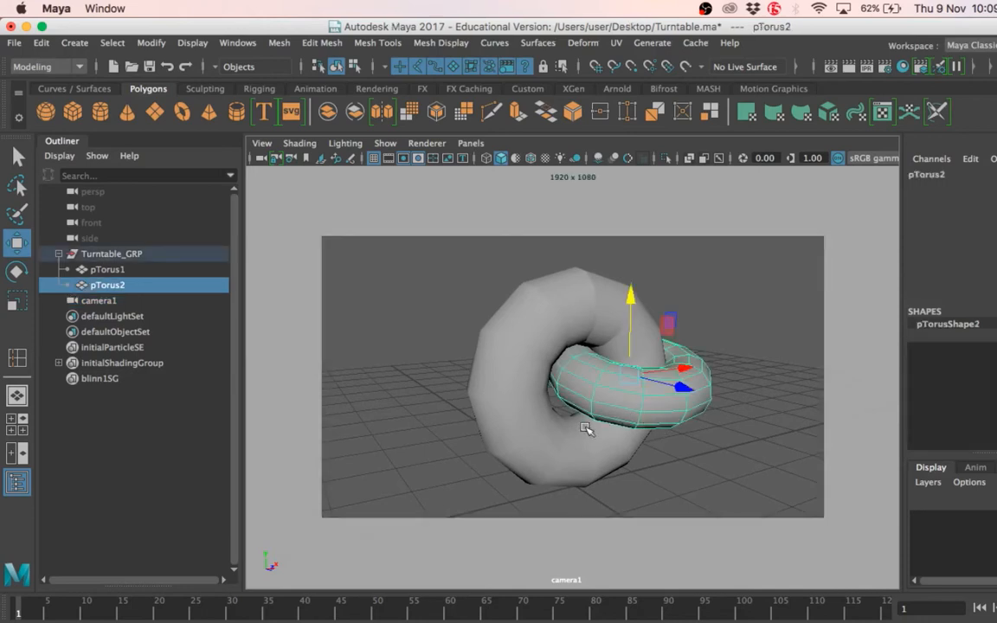
click(524, 386)
click(703, 444)
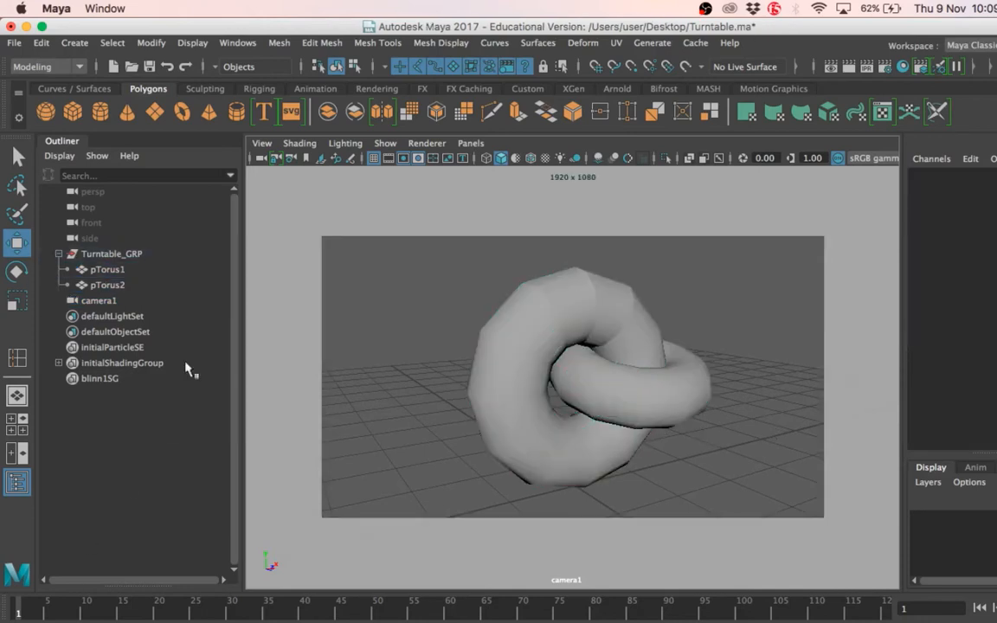
click(95, 301)
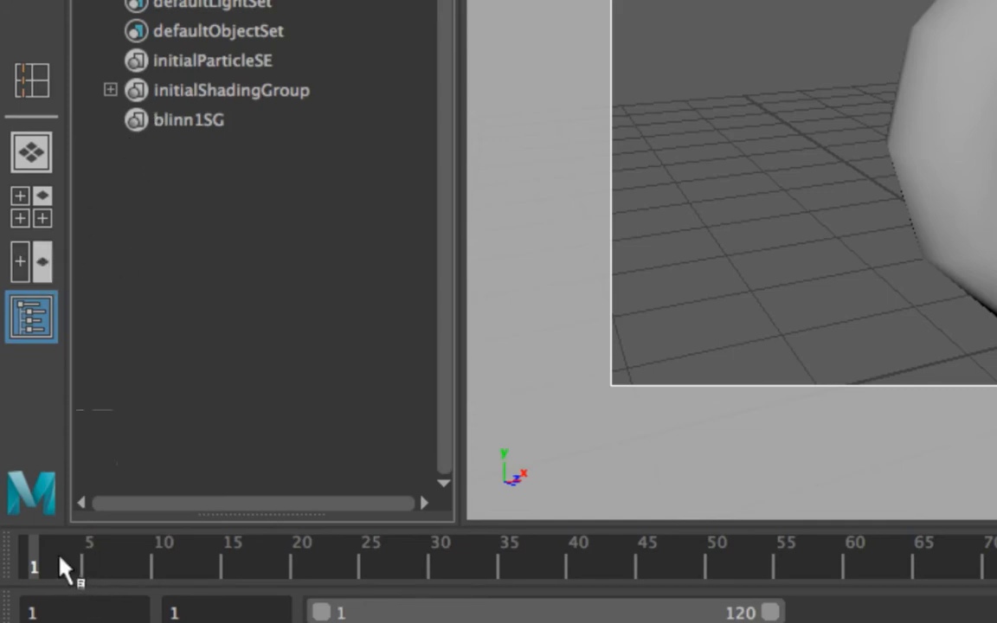
drag(72, 567, 4, 580)
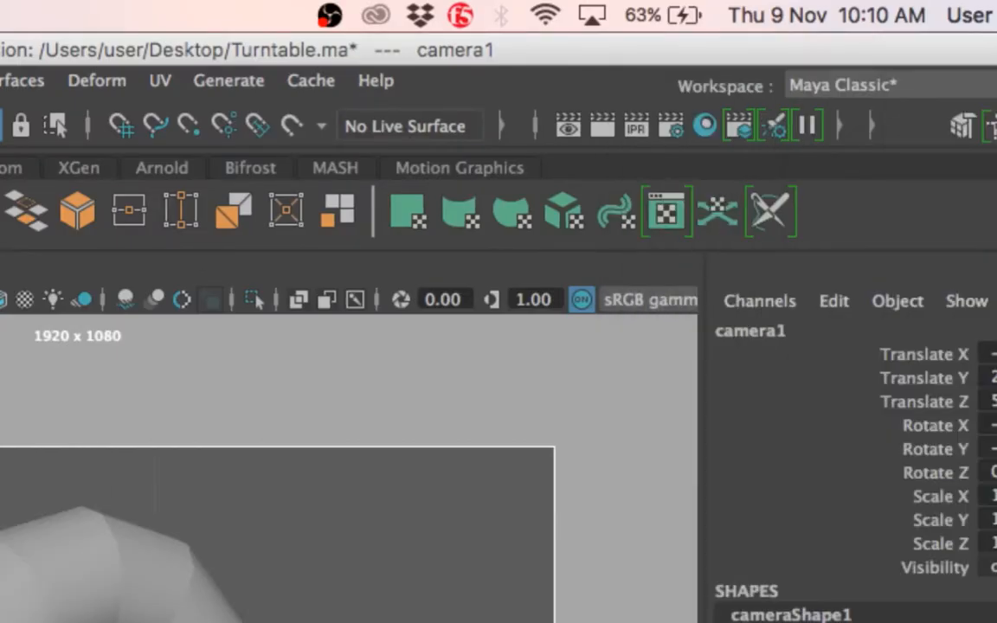
Switch to Calculator, multiply 24 by 6 and close it
key(super+space)
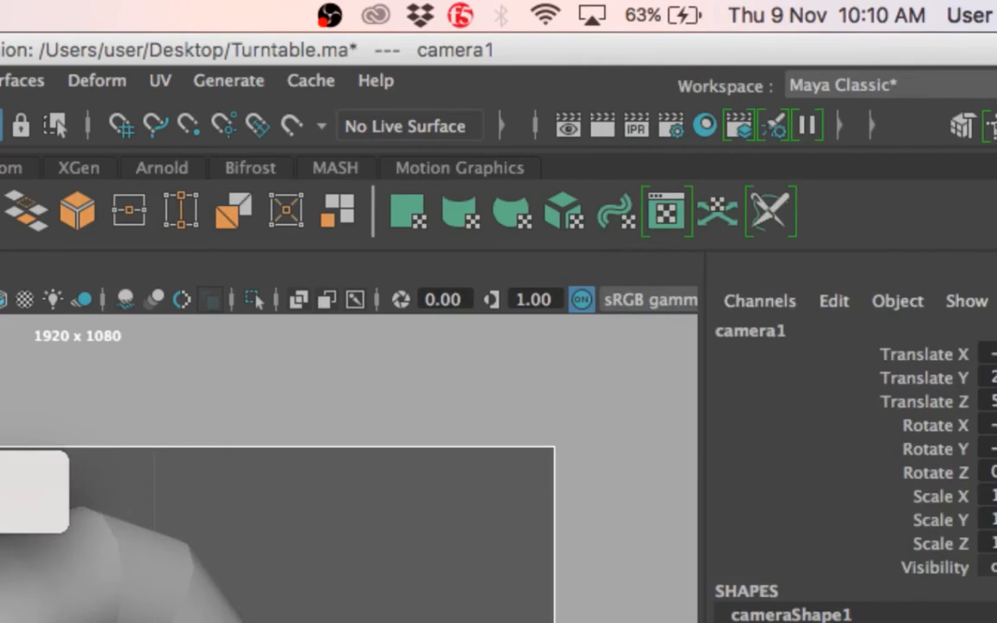
text(calcu)
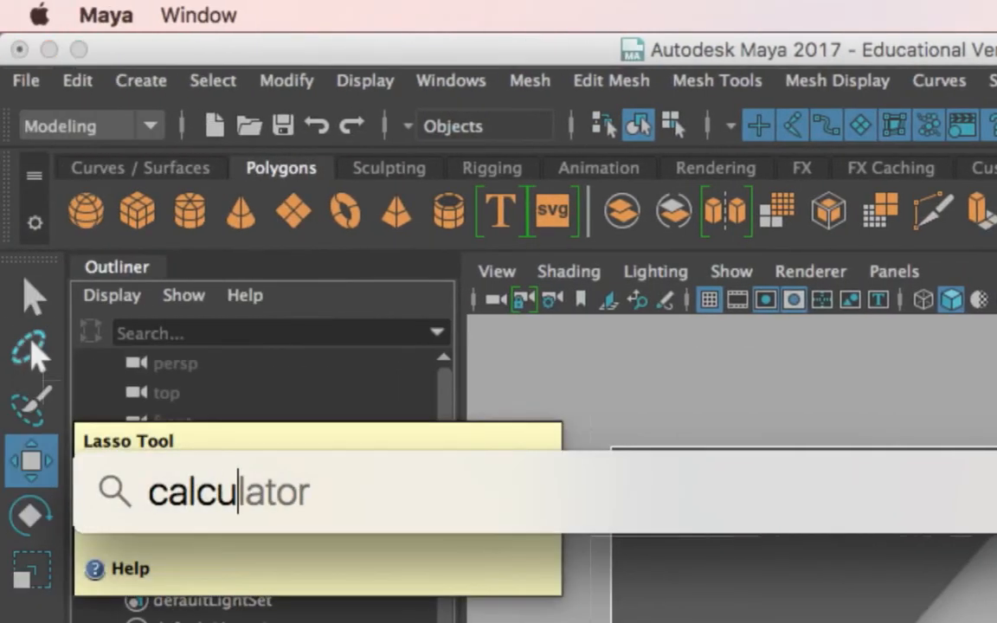
text(lator)
key(Escape)
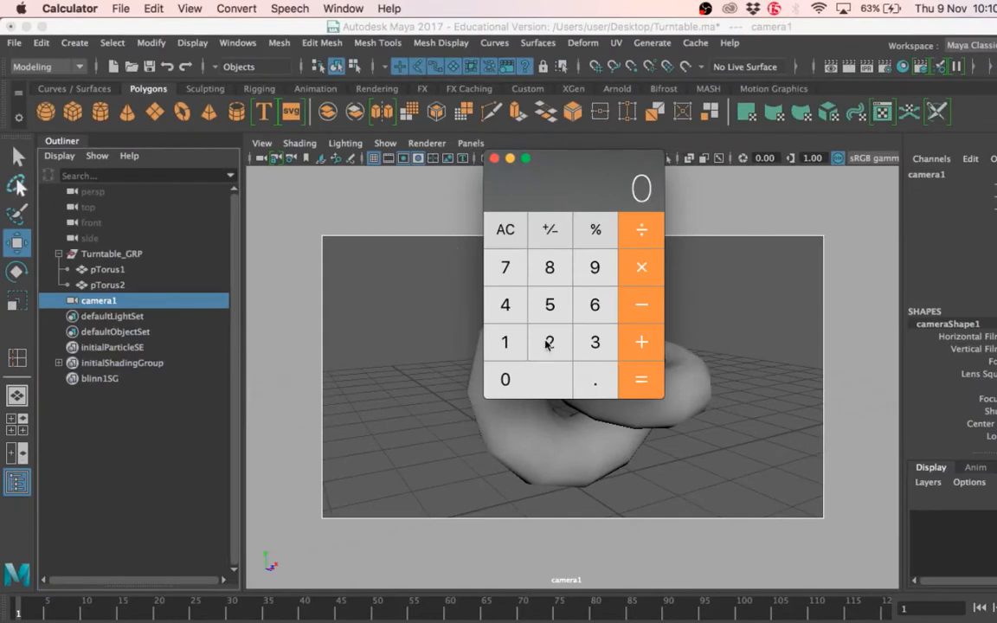
click(547, 344)
click(513, 311)
click(641, 299)
click(610, 317)
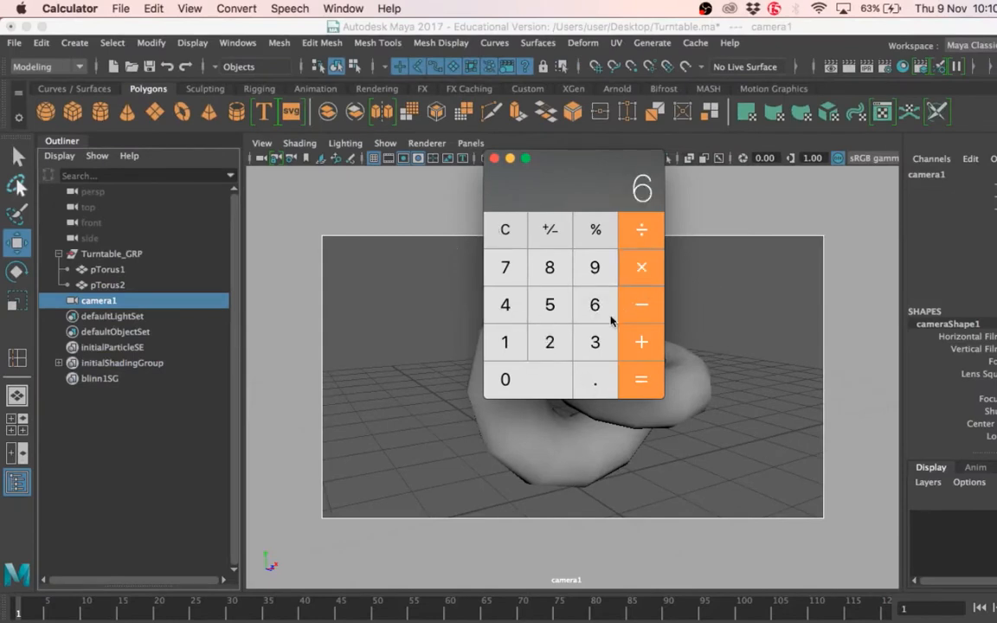
click(648, 381)
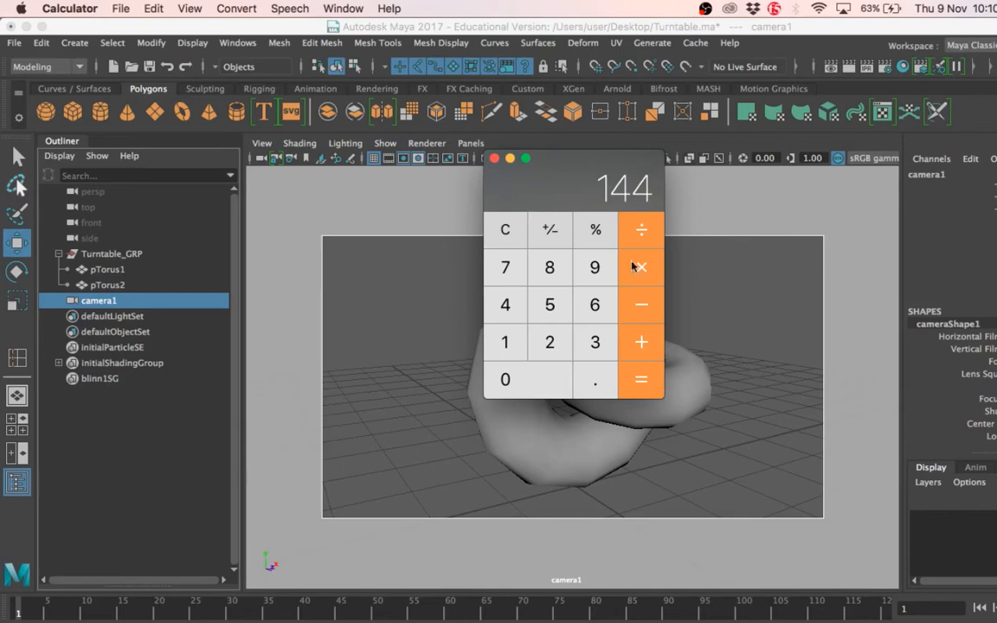
click(494, 158)
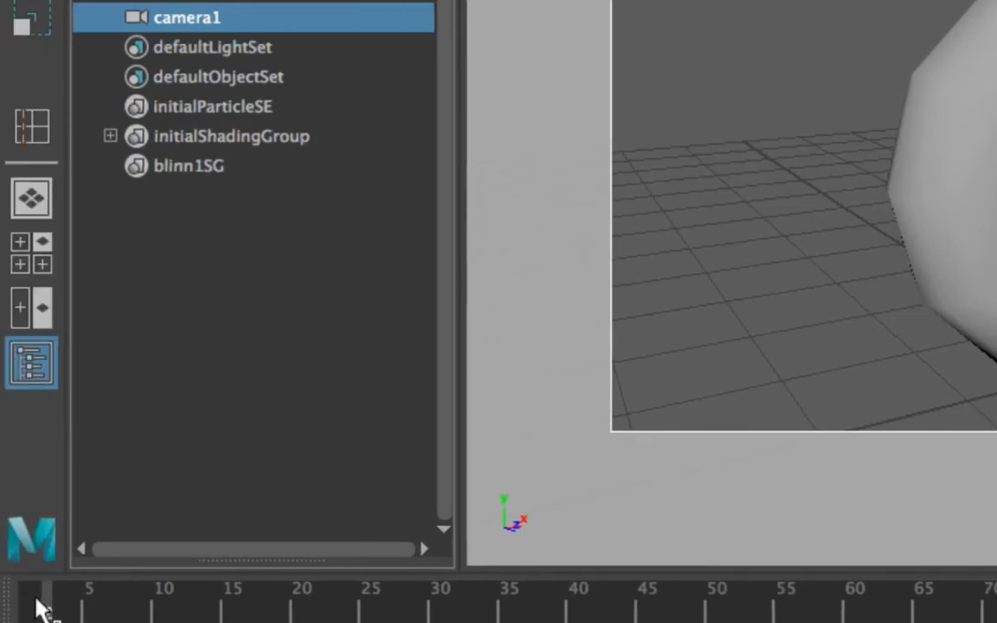
Set a keyframe on camera1 at frame 1 and look over the timeline's key options
mouse_move(0, 613)
mouse_down()
mouse_move(535, 613)
mouse_move(5, 606)
mouse_up()
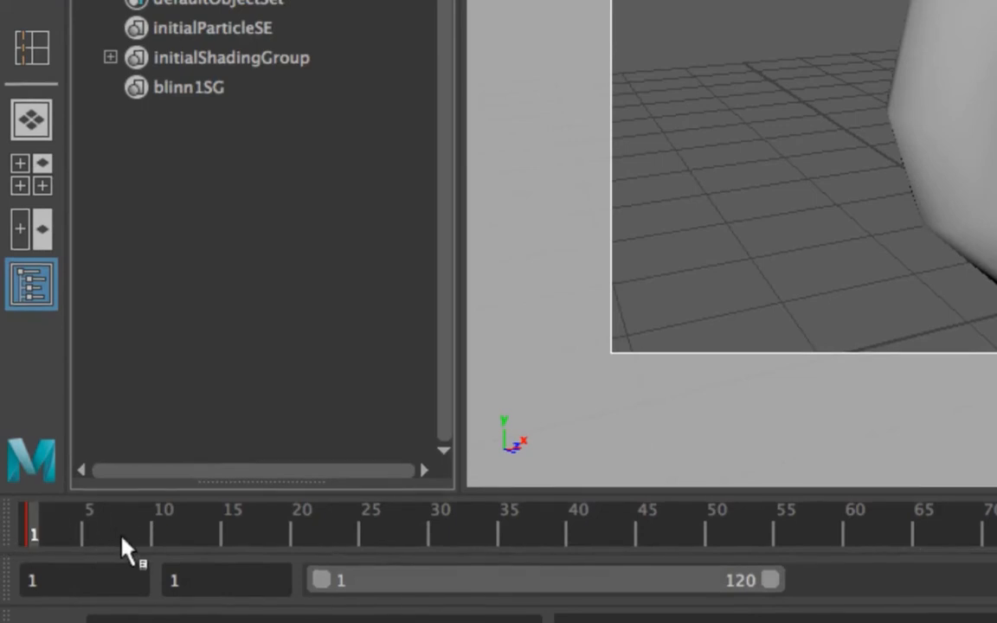
right_click(31, 534)
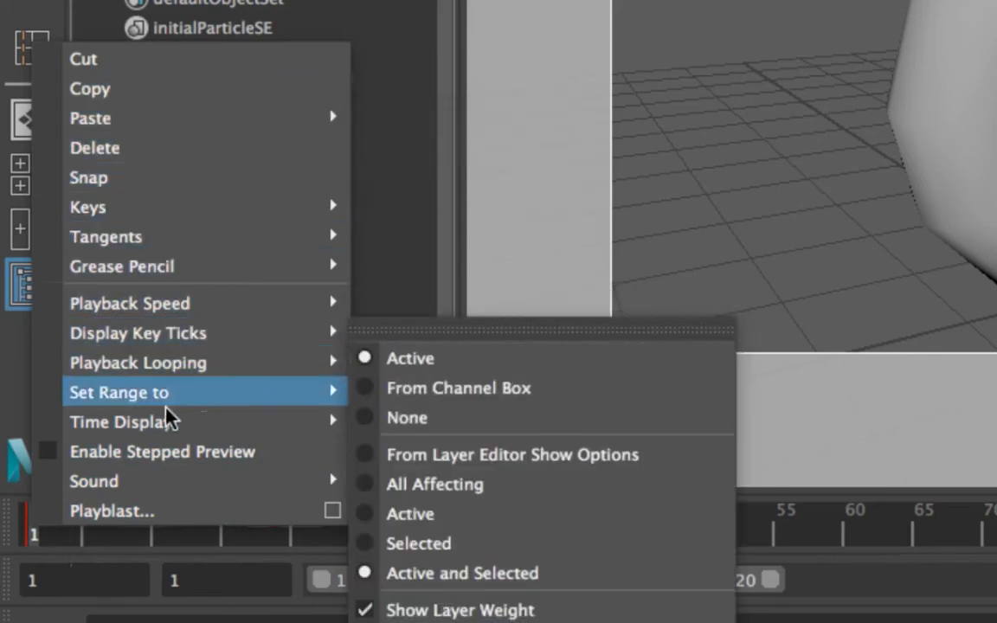
click(46, 538)
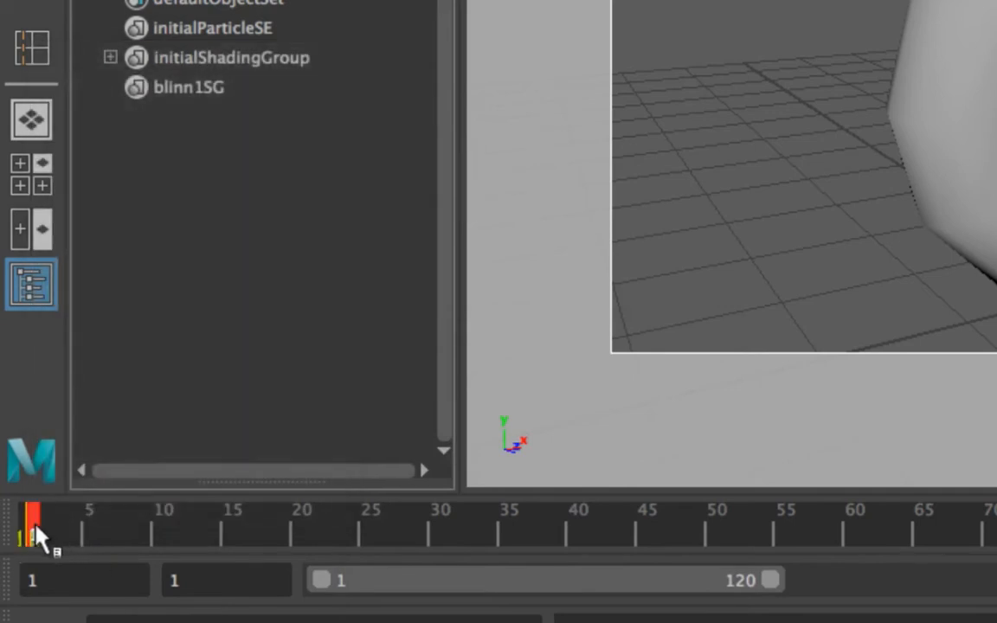
Try selecting the frame 1 keyframe and a range up to about frame 30 on the timeline, and clear the selection
mouse_move(33, 541)
mouse_down()
mouse_move(179, 539)
mouse_move(31, 544)
mouse_up()
shift+drag(74, 538, 429, 543)
click(433, 541)
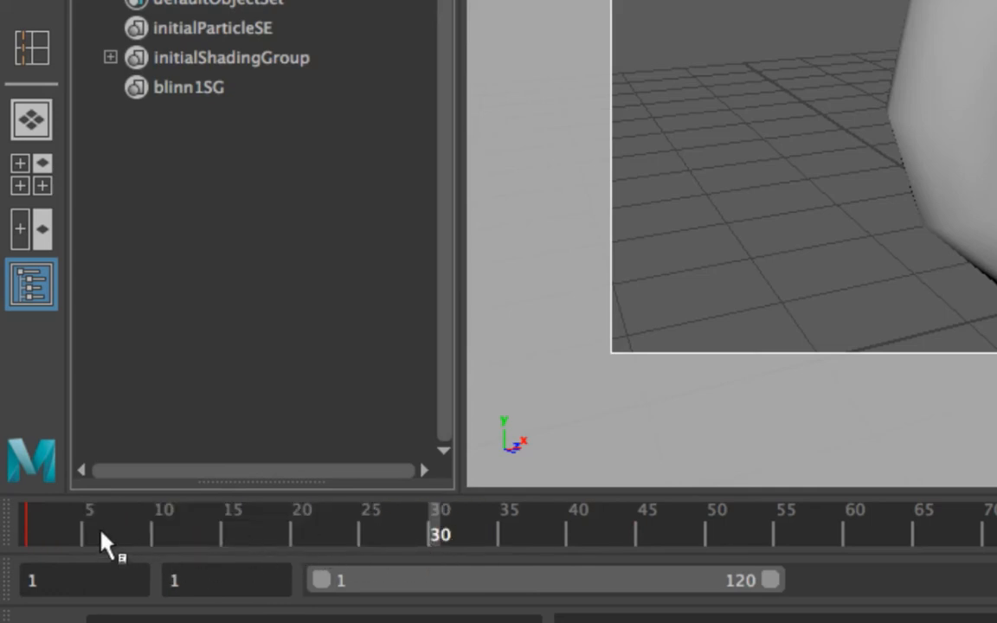
shift+drag(102, 538, 410, 535)
drag(247, 535, 363, 557)
drag(164, 525, 1, 531)
shift+click(29, 524)
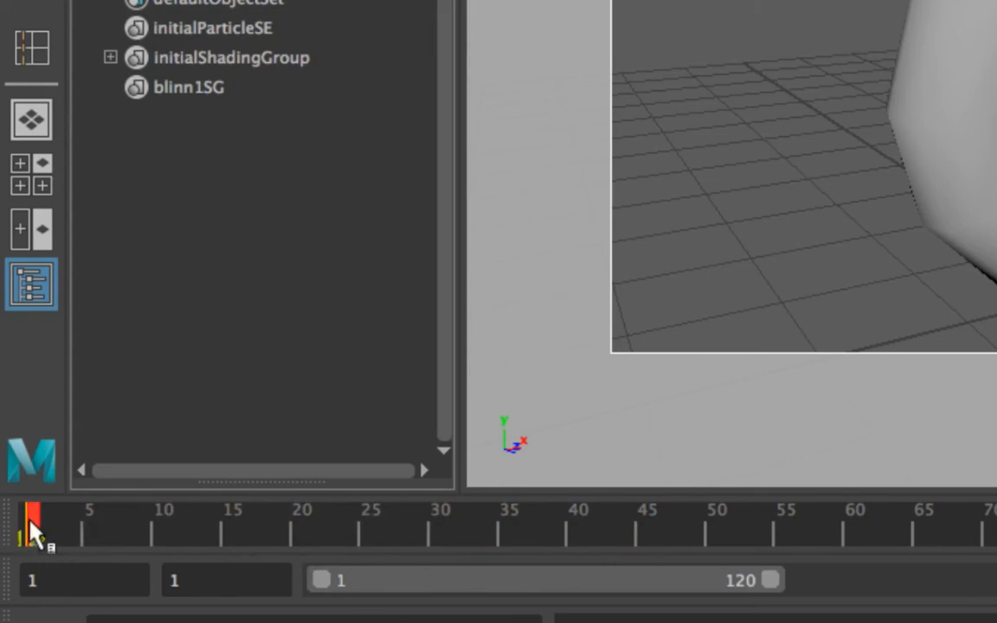
drag(35, 534, 16, 583)
click(172, 536)
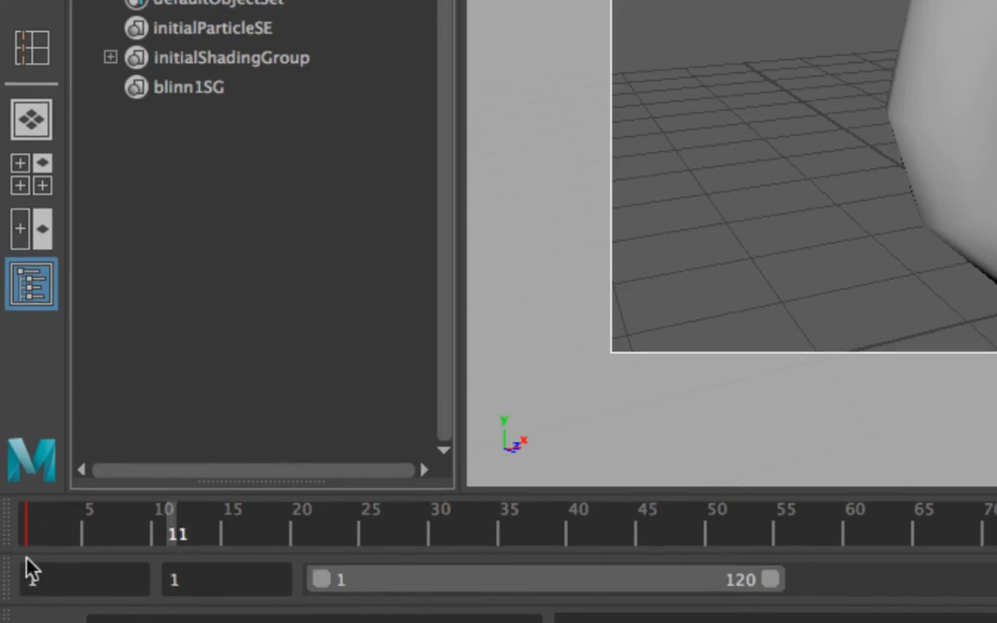
Check the animation and playback start frames, and shift the playback range to frames 2–121
click(58, 582)
click(212, 581)
drag(213, 583, 82, 592)
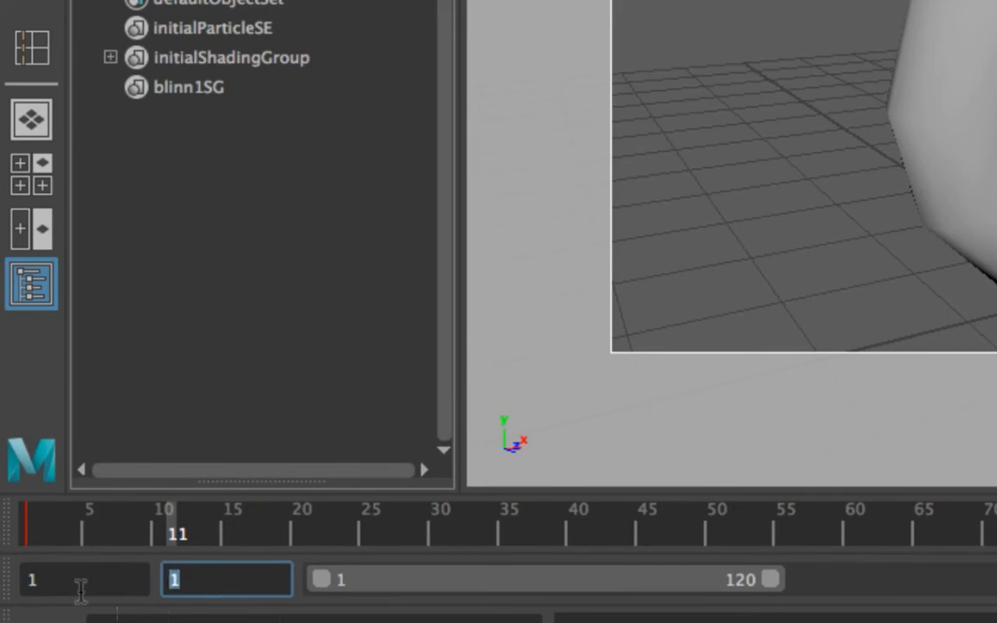
click(43, 589)
drag(196, 582, 113, 577)
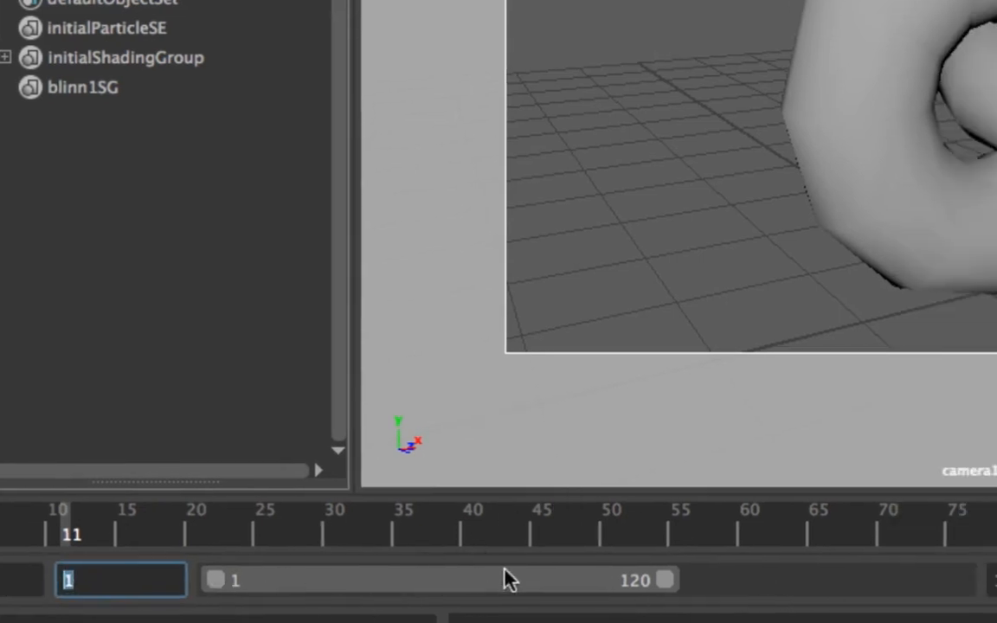
drag(507, 578, 366, 609)
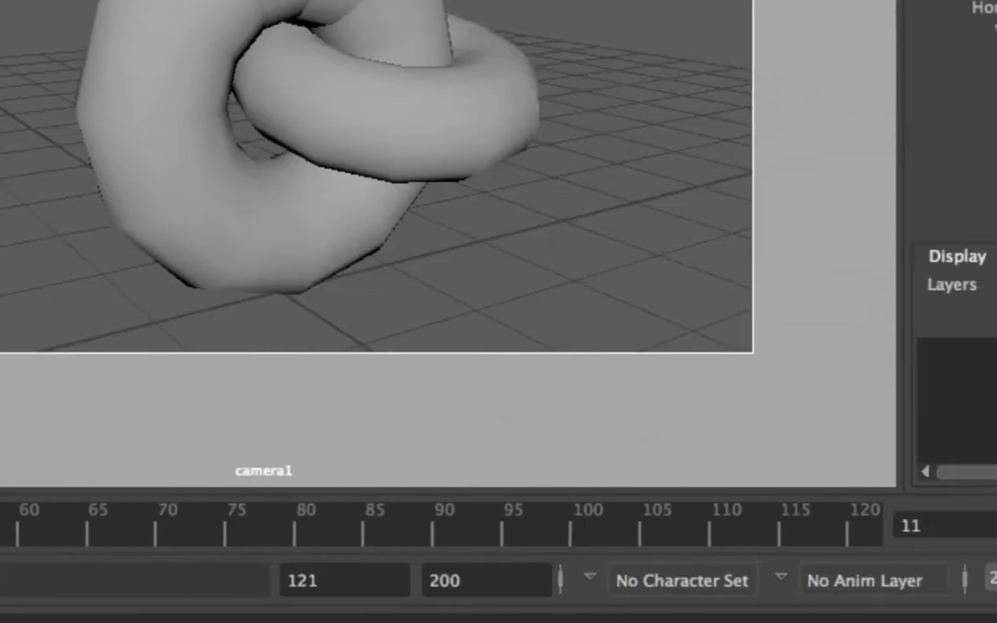
Examine the start and end frame fields of both the playback range and the whole animation
double_click(303, 580)
double_click(509, 575)
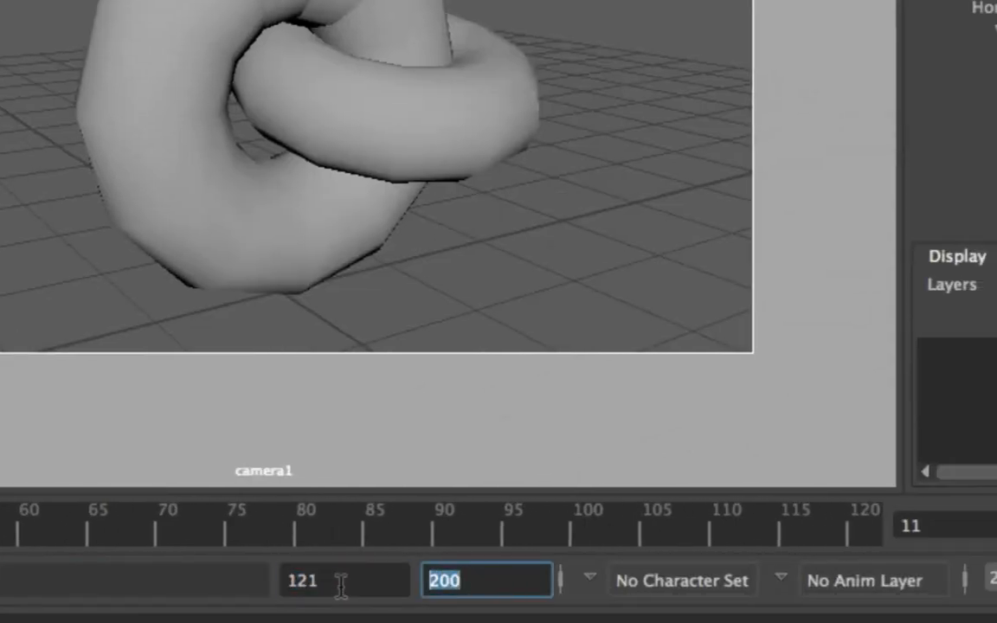
double_click(338, 587)
double_click(497, 581)
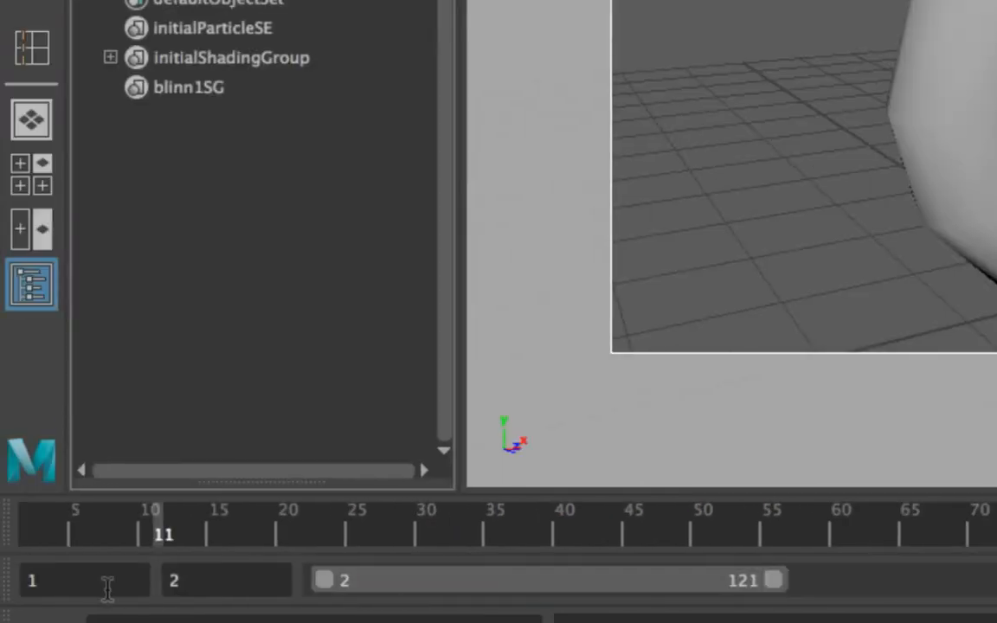
double_click(104, 583)
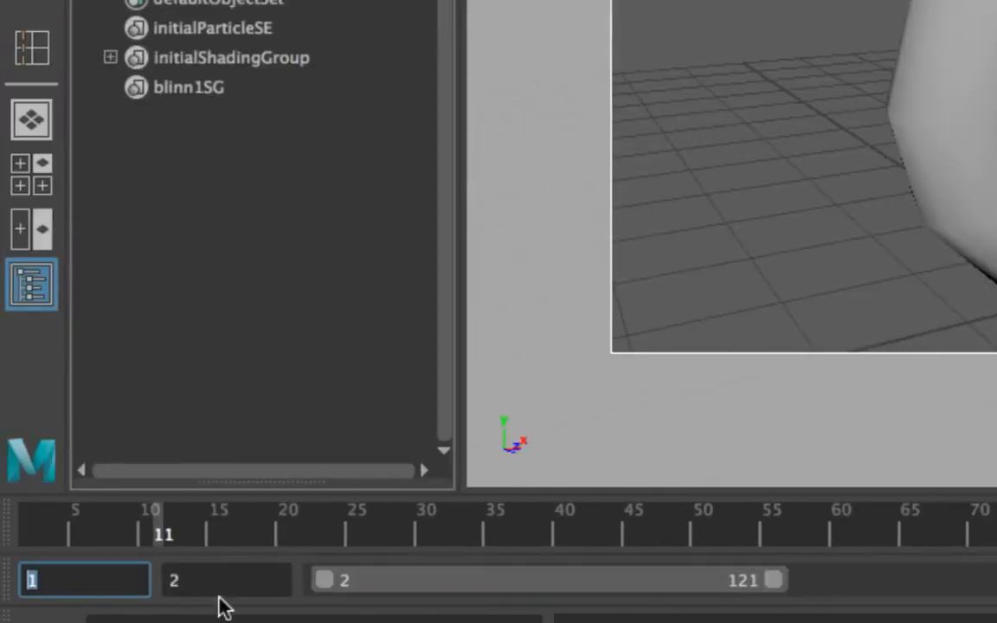
click(201, 584)
click(59, 584)
double_click(116, 580)
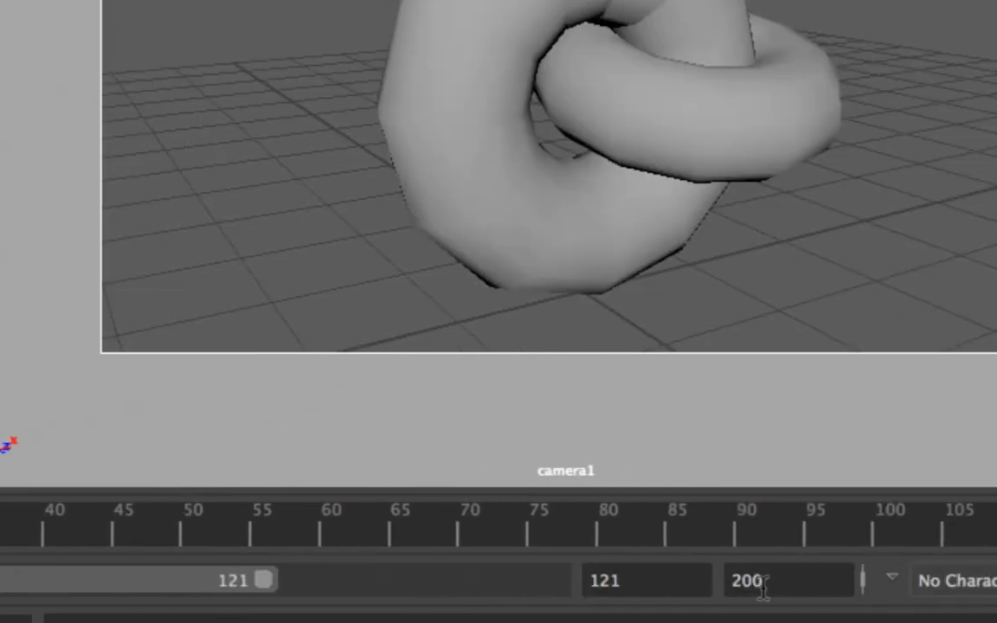
double_click(753, 582)
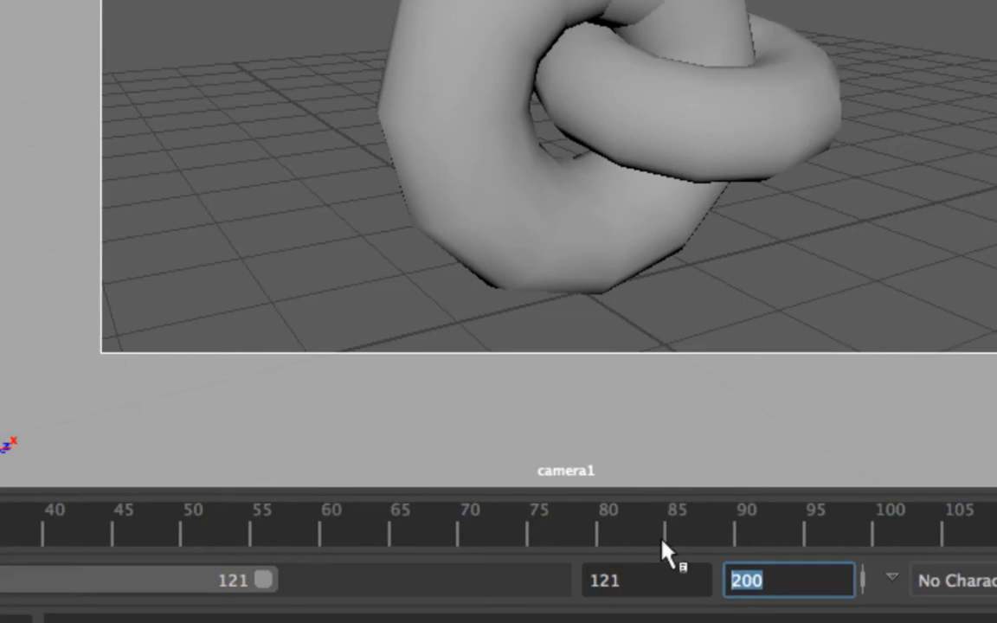
Extend the playback range to frames 1–200 and check the animation and playback start and end fields
drag(258, 585, 583, 583)
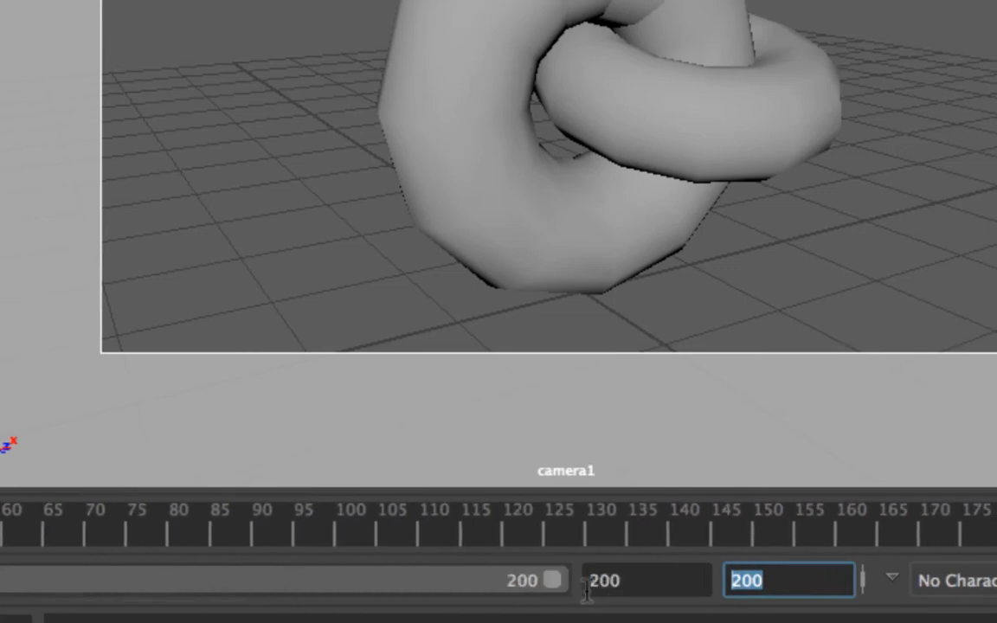
drag(329, 582, 104, 606)
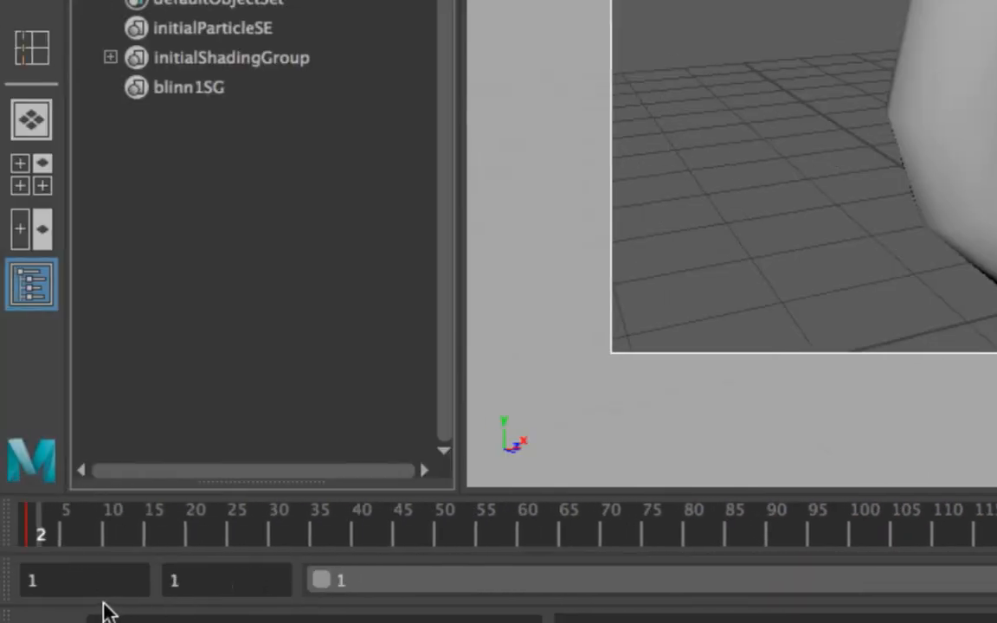
double_click(87, 580)
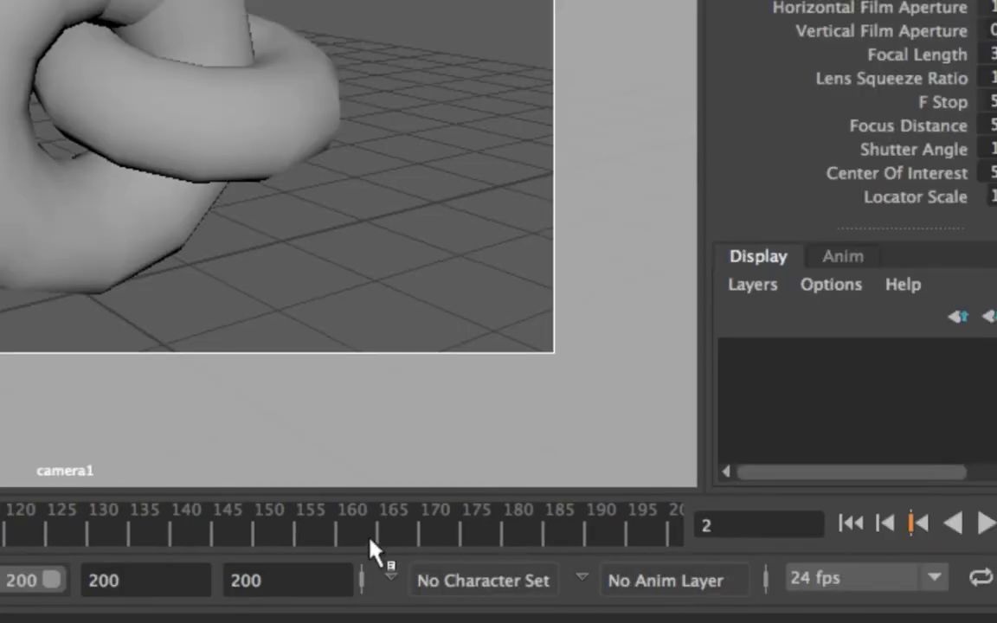
double_click(307, 579)
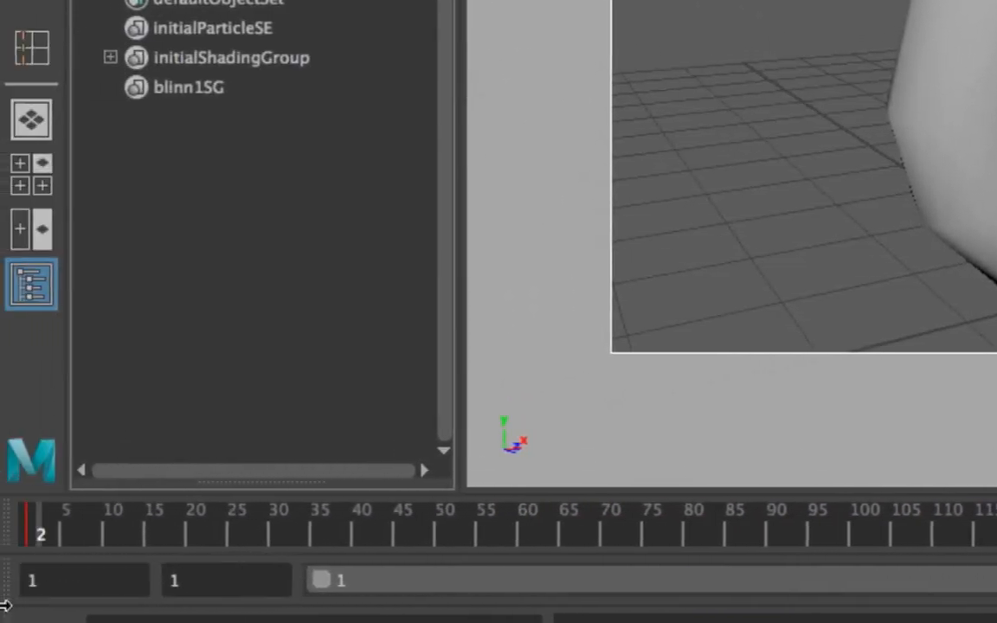
double_click(199, 584)
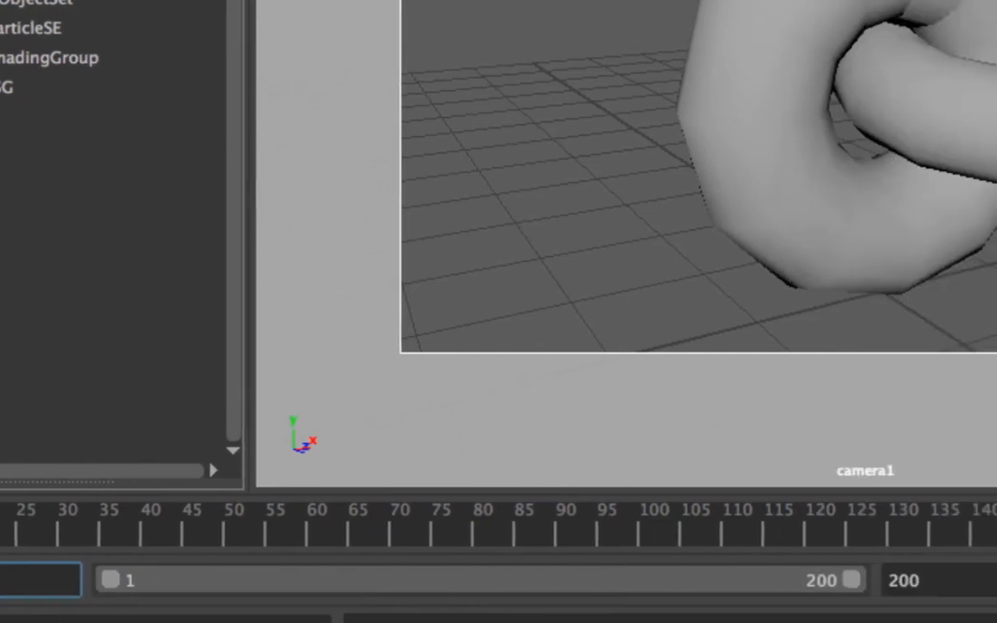
double_click(943, 577)
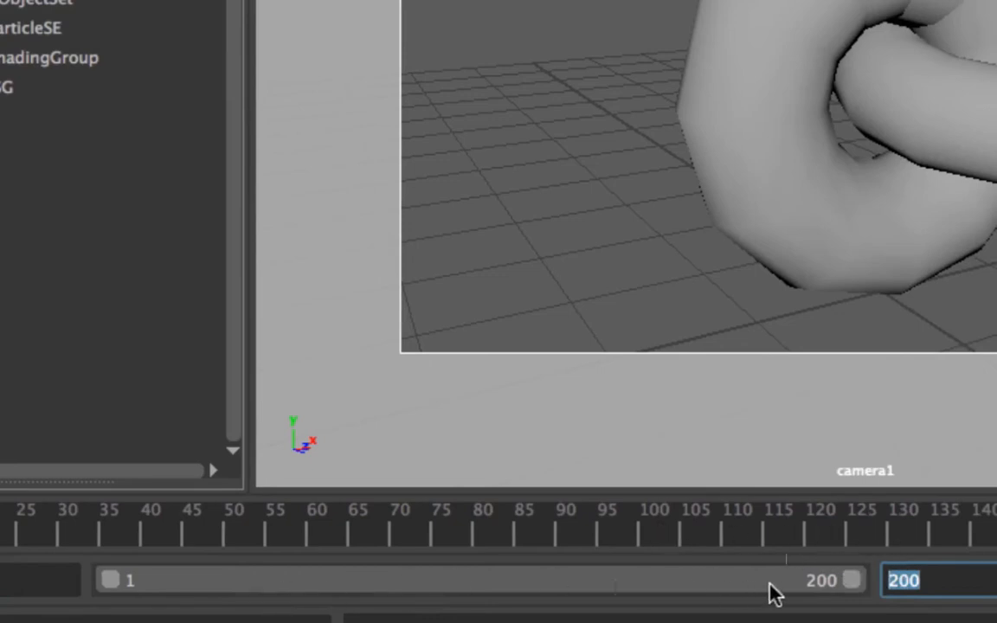
Shorten the playback range to end at frame 100 and at frame 42, and shift it to frames 30–71
drag(848, 589, 481, 586)
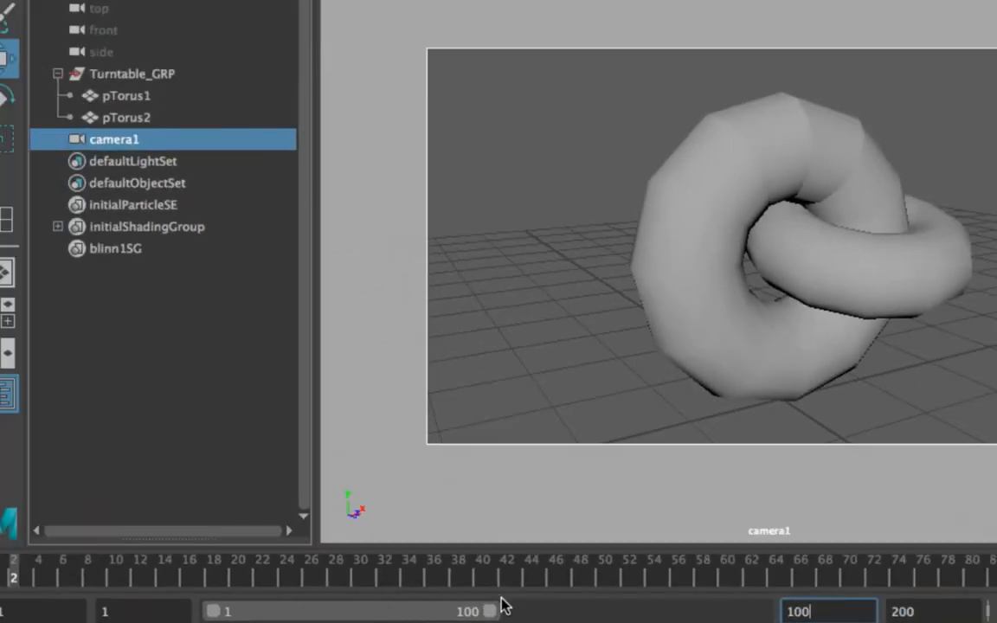
drag(487, 610, 314, 620)
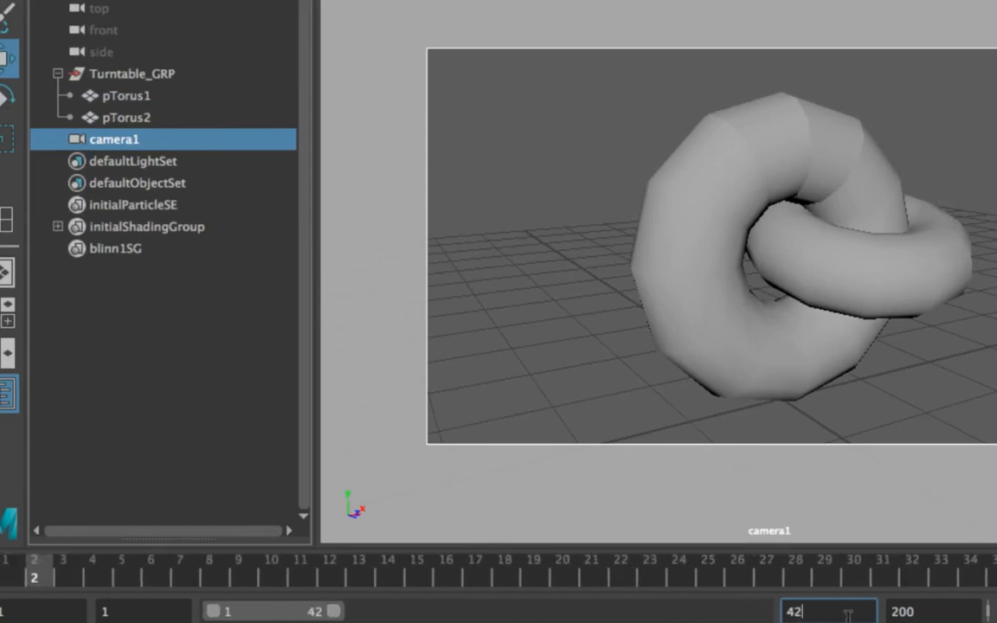
drag(283, 613, 359, 615)
Compare the playback start and end frame fields with the ends of the range slider
double_click(124, 612)
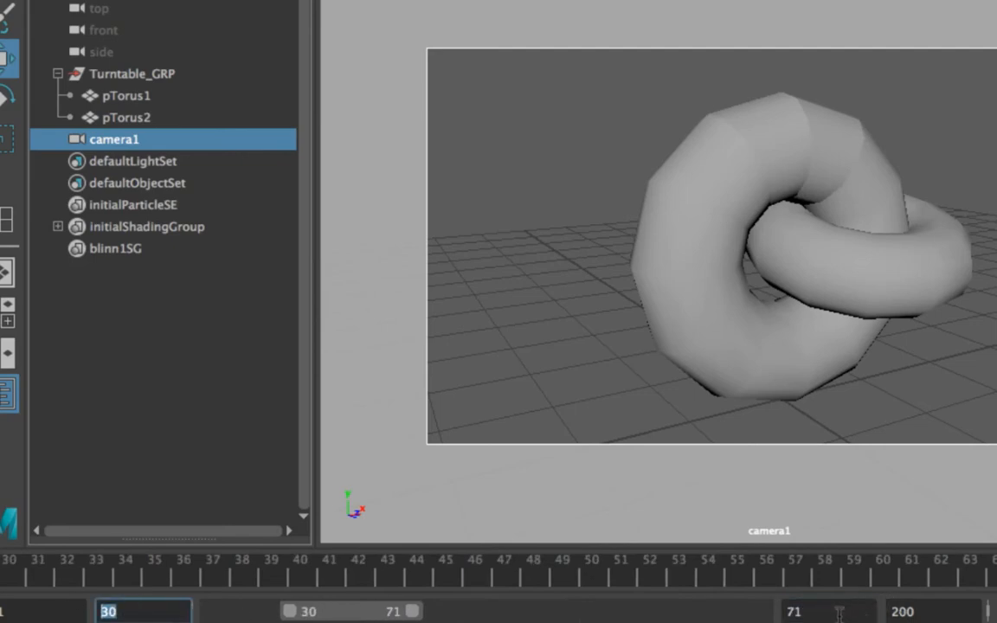
drag(839, 613, 728, 611)
drag(177, 610, 107, 612)
drag(835, 612, 762, 609)
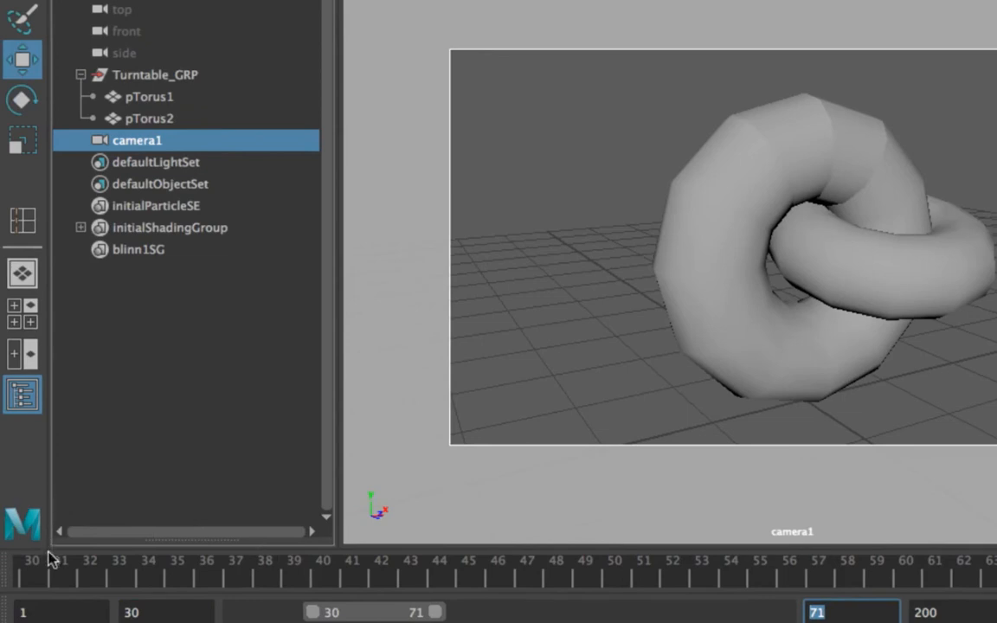
double_click(130, 612)
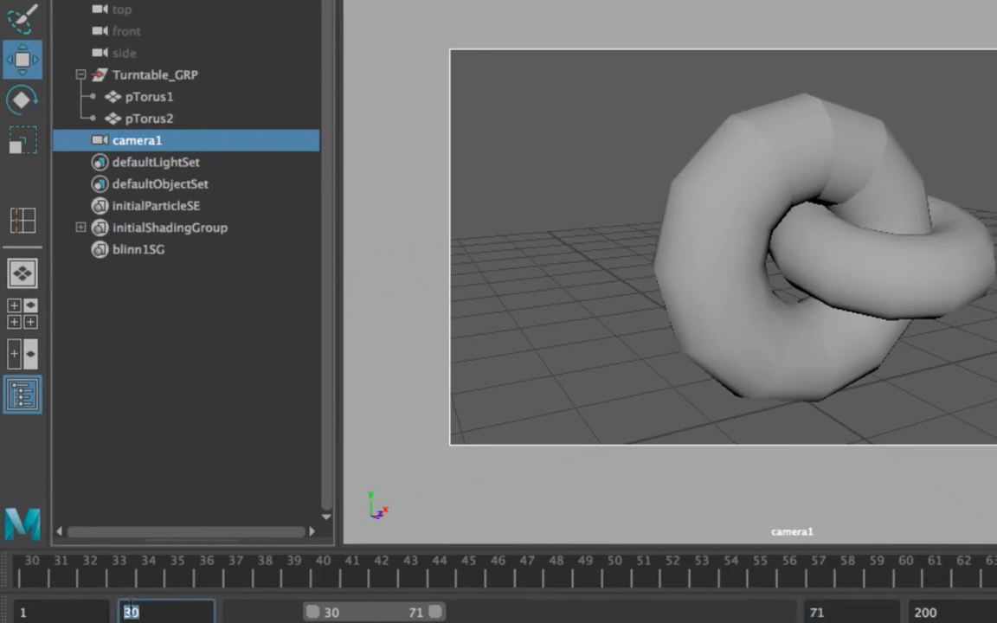
drag(833, 611, 751, 606)
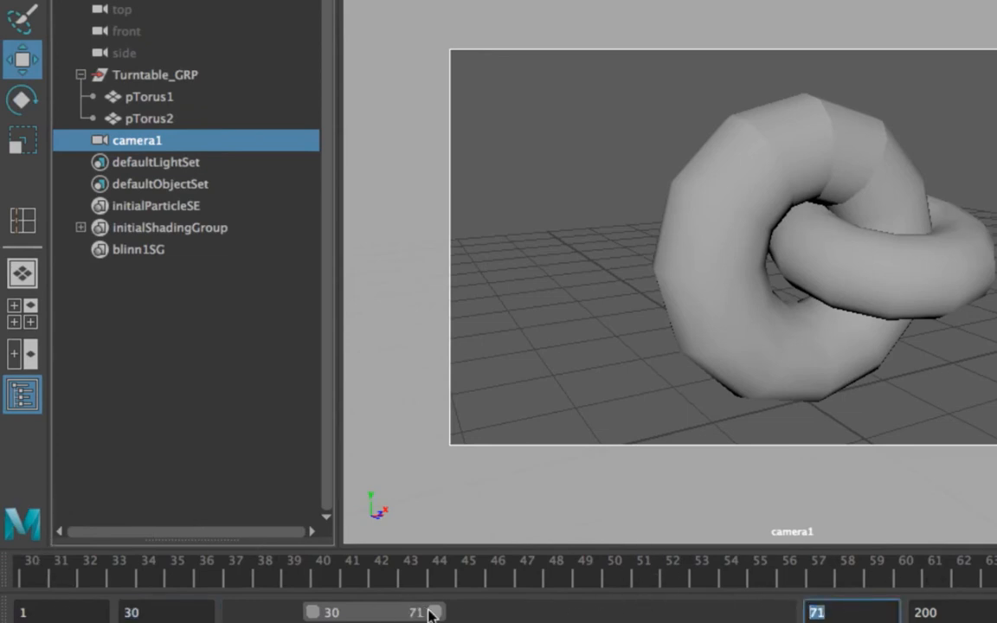
double_click(134, 612)
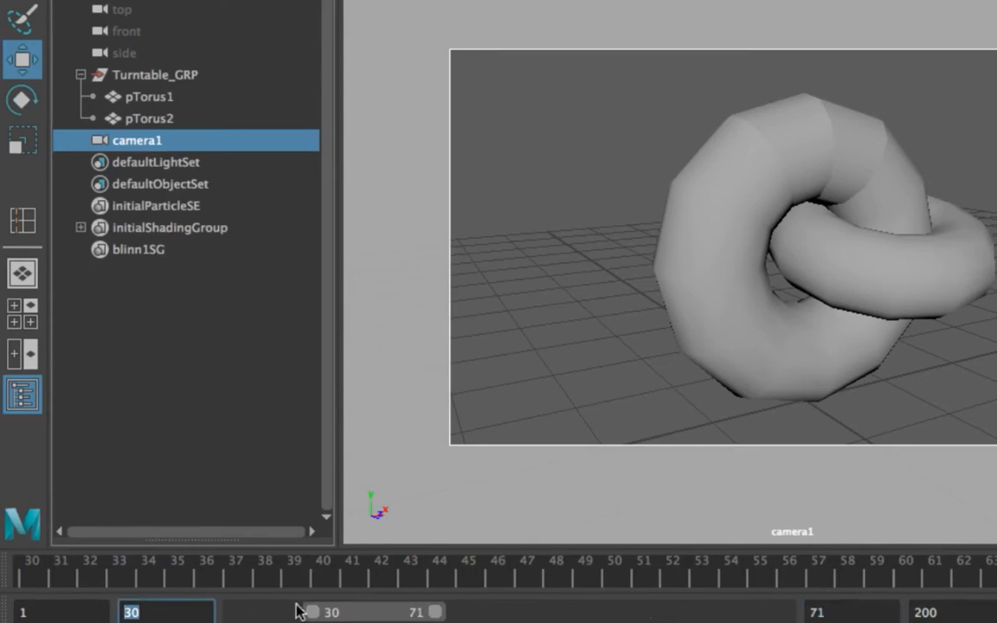
Widen the playback range to frames 3–200 and set the animation end frame to 144
drag(435, 612, 615, 612)
drag(305, 615, 241, 612)
drag(617, 612, 874, 612)
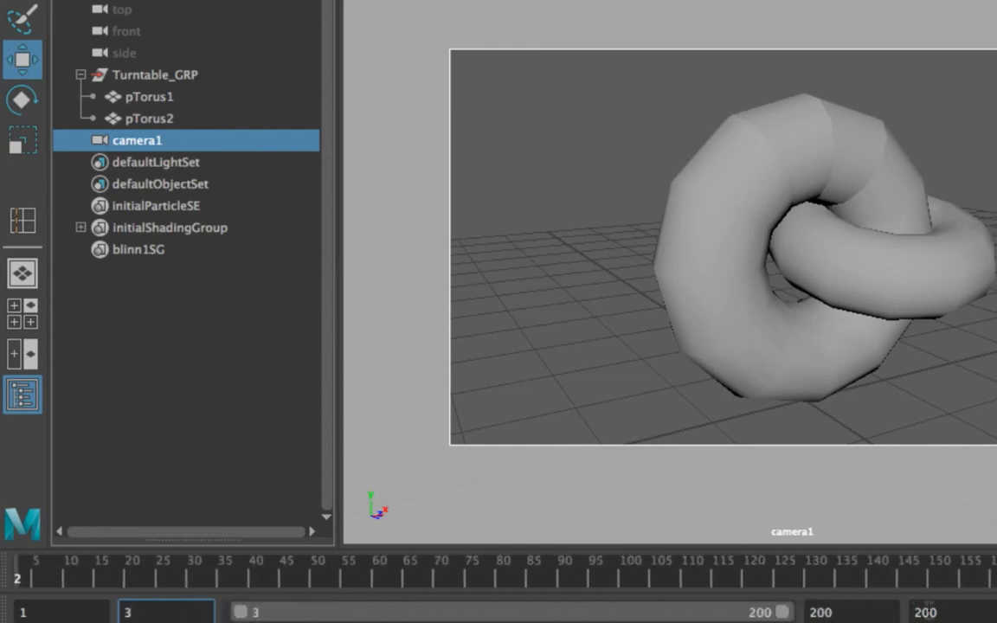
click(926, 612)
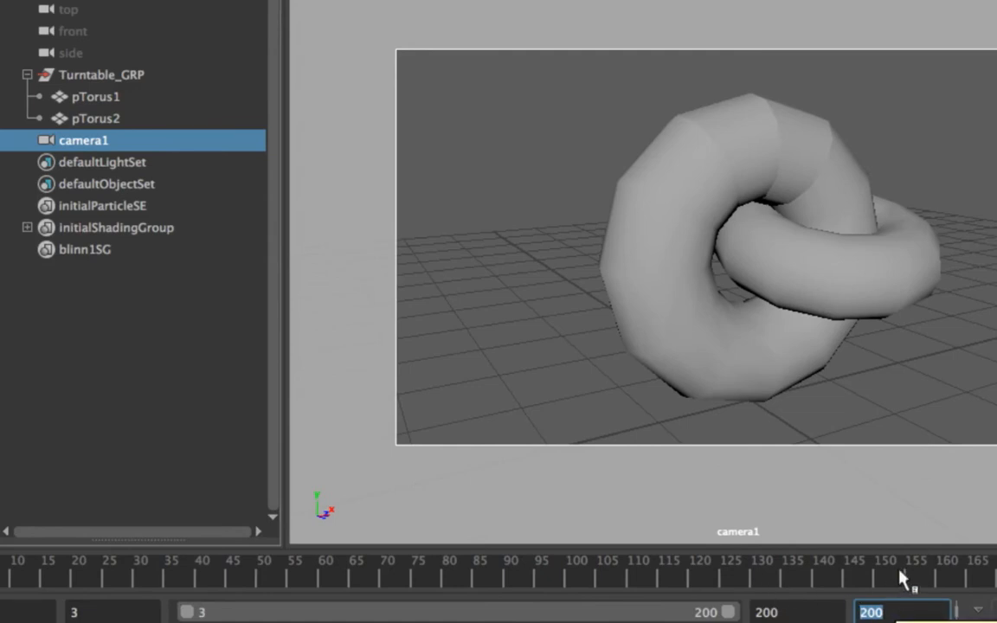
text(144)
key(Return)
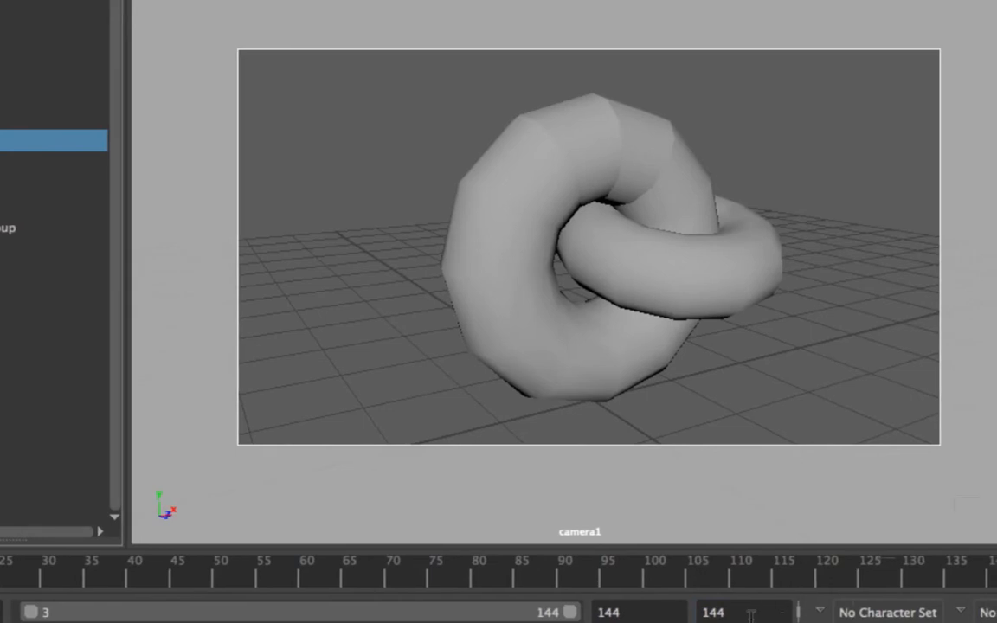
double_click(899, 614)
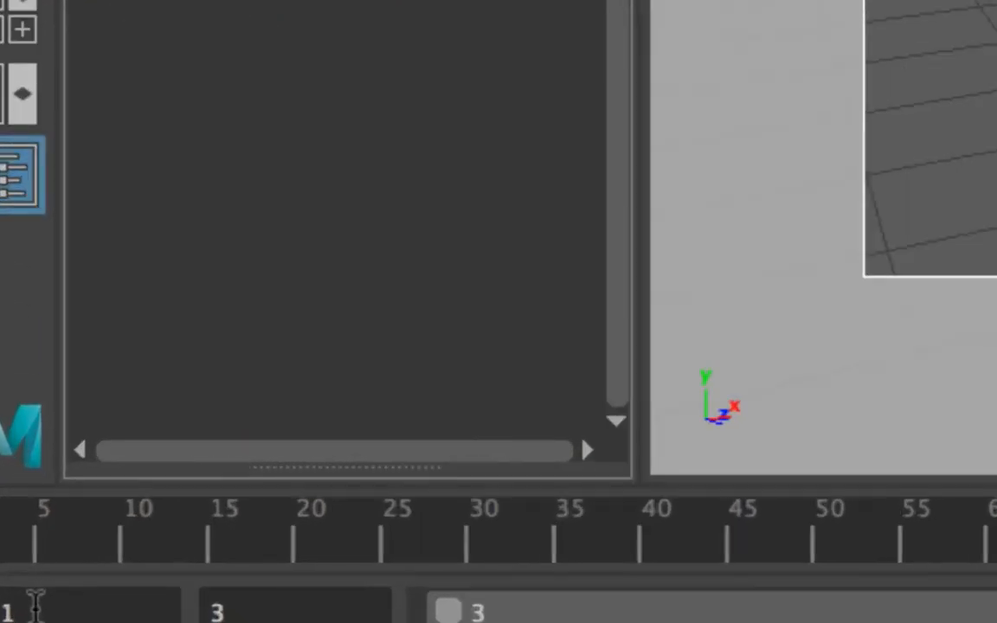
Set the playback start frame to 1 and move the current time to frame 1
drag(35, 608, 1, 611)
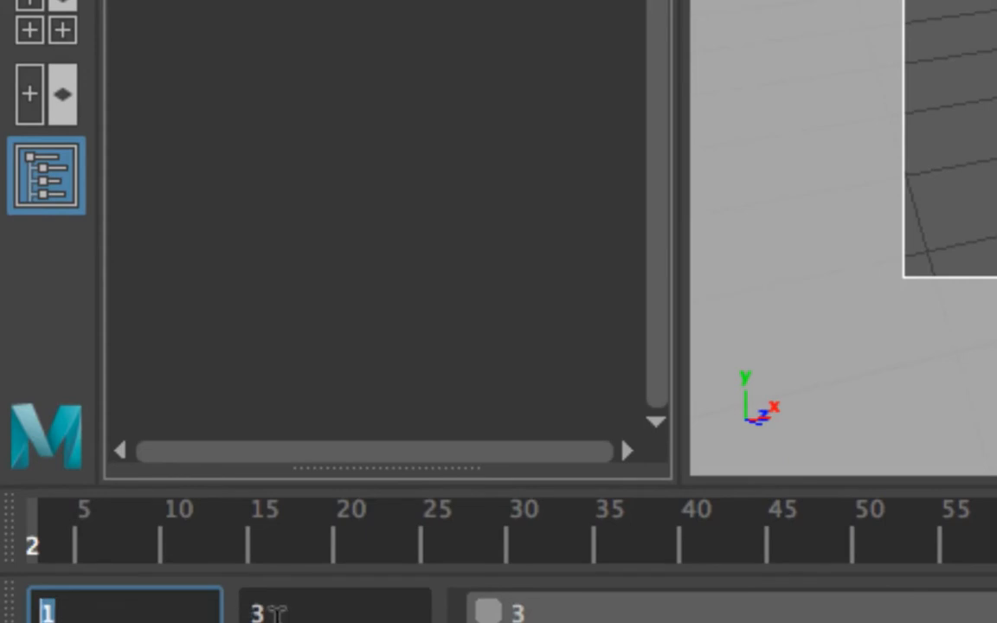
drag(237, 611, 218, 611)
drag(114, 544, 3, 521)
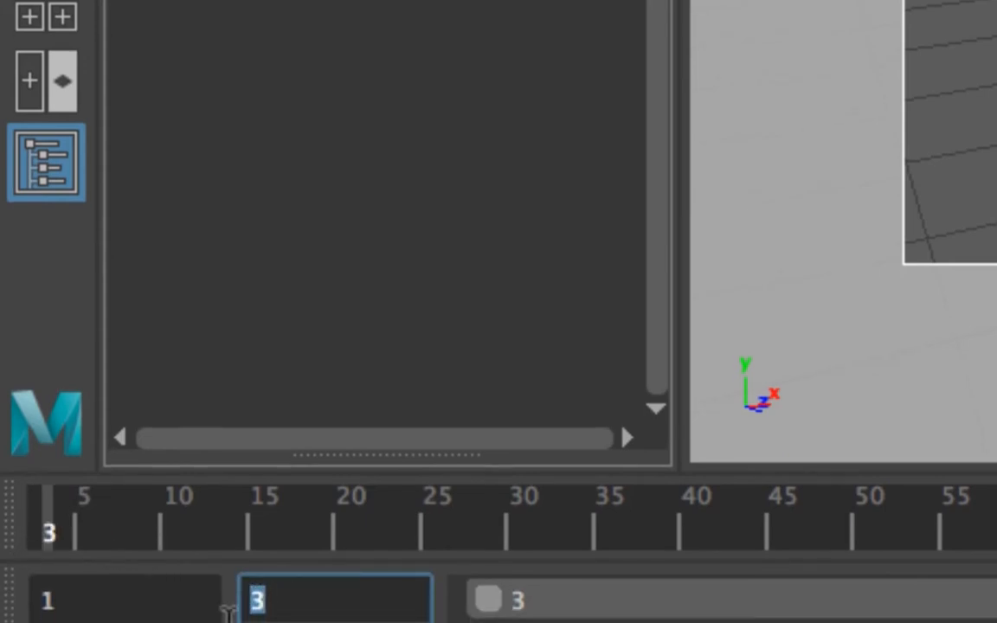
text(1)
key(Return)
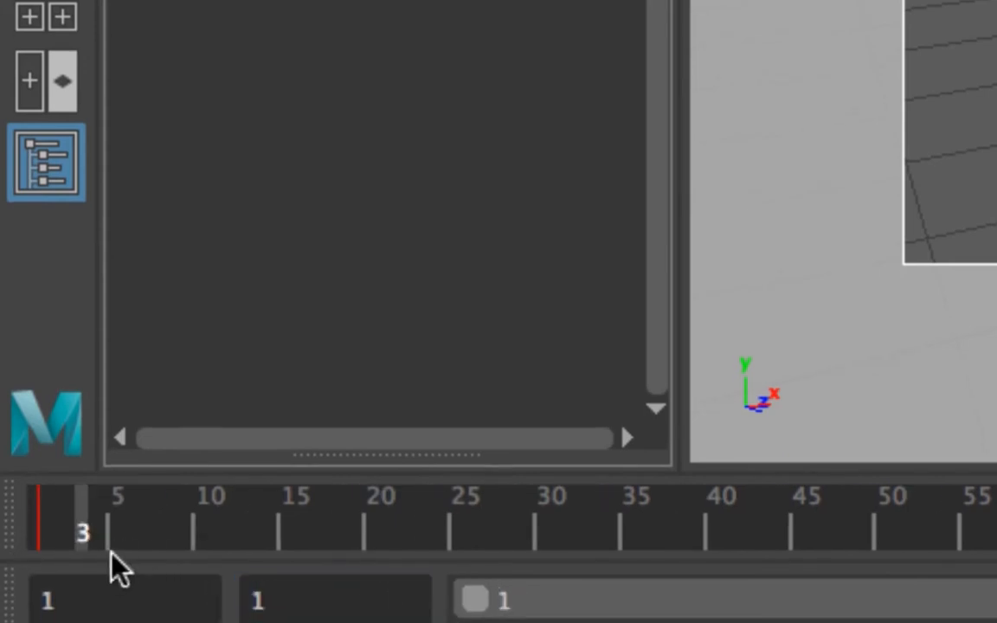
drag(113, 544, 49, 562)
click(39, 599)
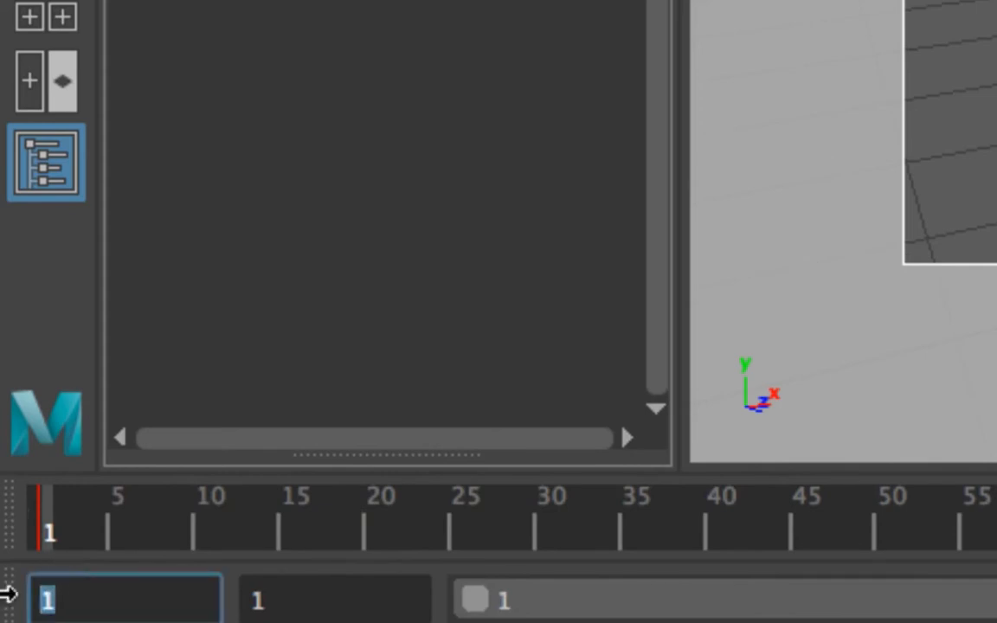
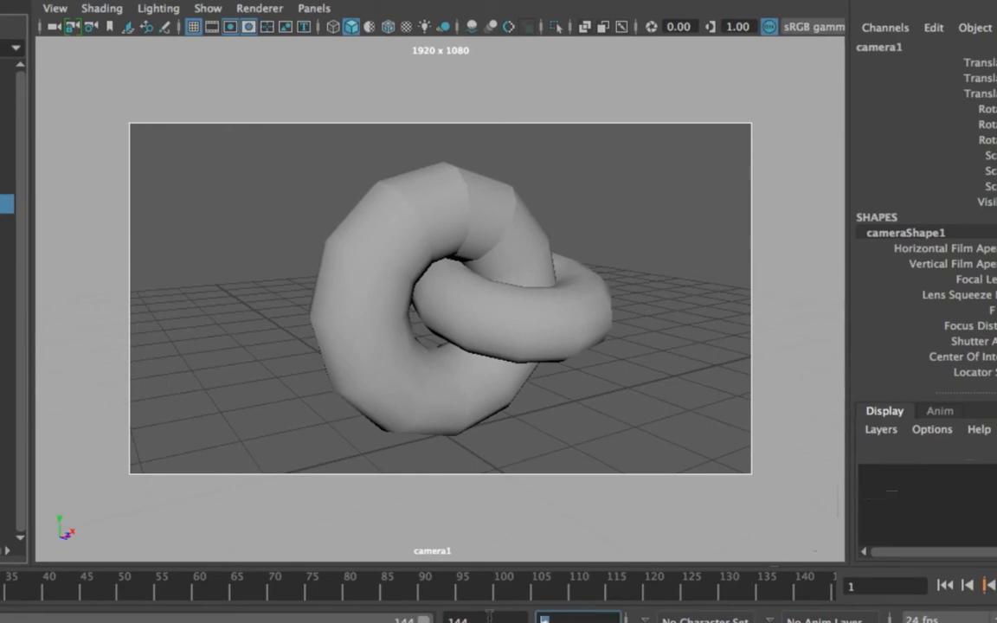
Re-enter the animation end frame as 144, and scrub the timeline to frame 70 and back to frame 1
text(4)
key(Return)
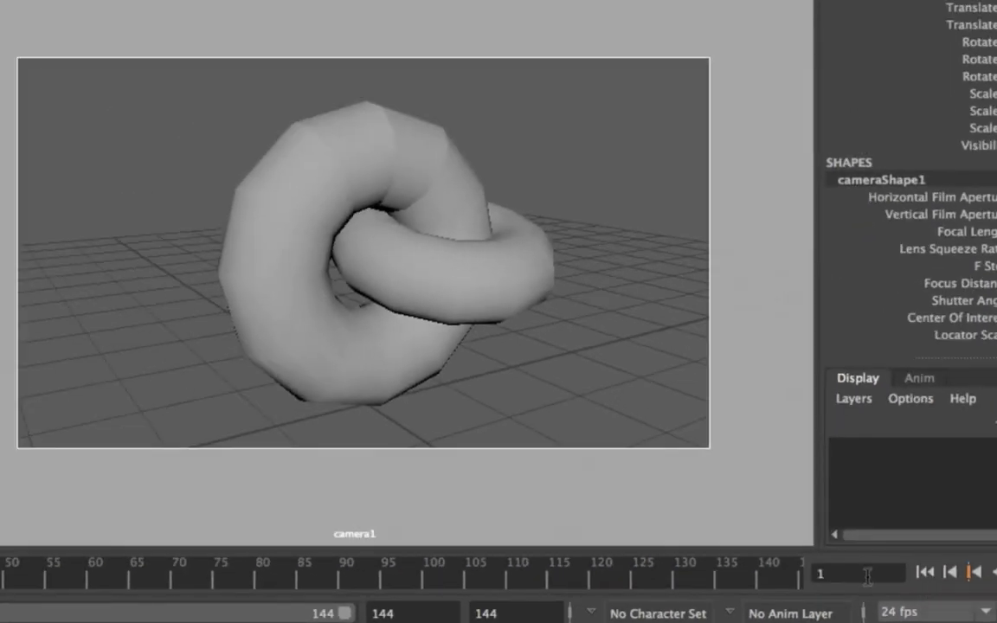
drag(758, 543, 684, 521)
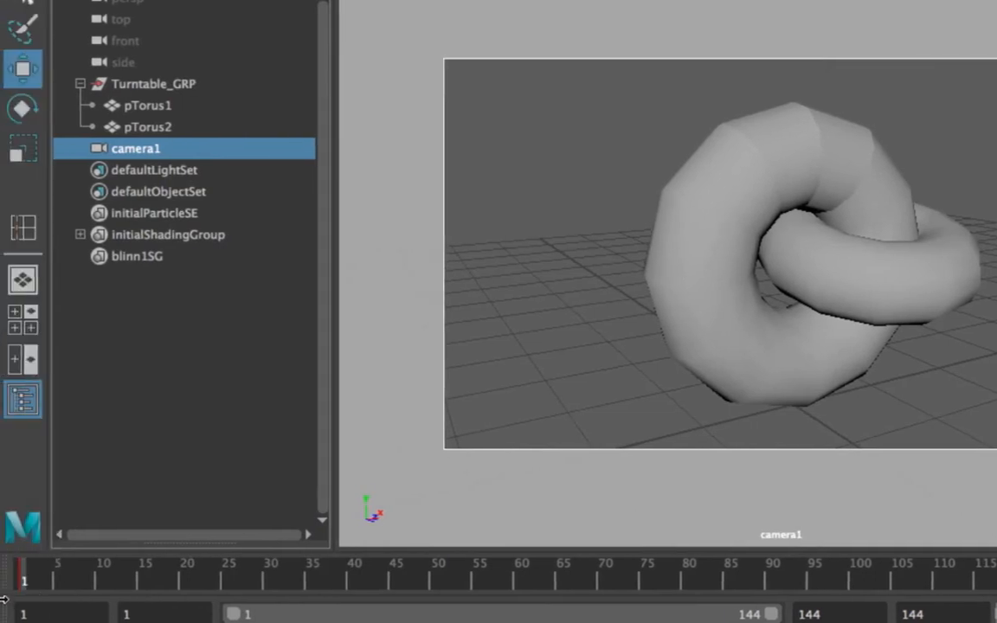
mouse_move(133, 585)
mouse_down()
mouse_move(463, 581)
mouse_move(423, 596)
mouse_move(605, 593)
mouse_up()
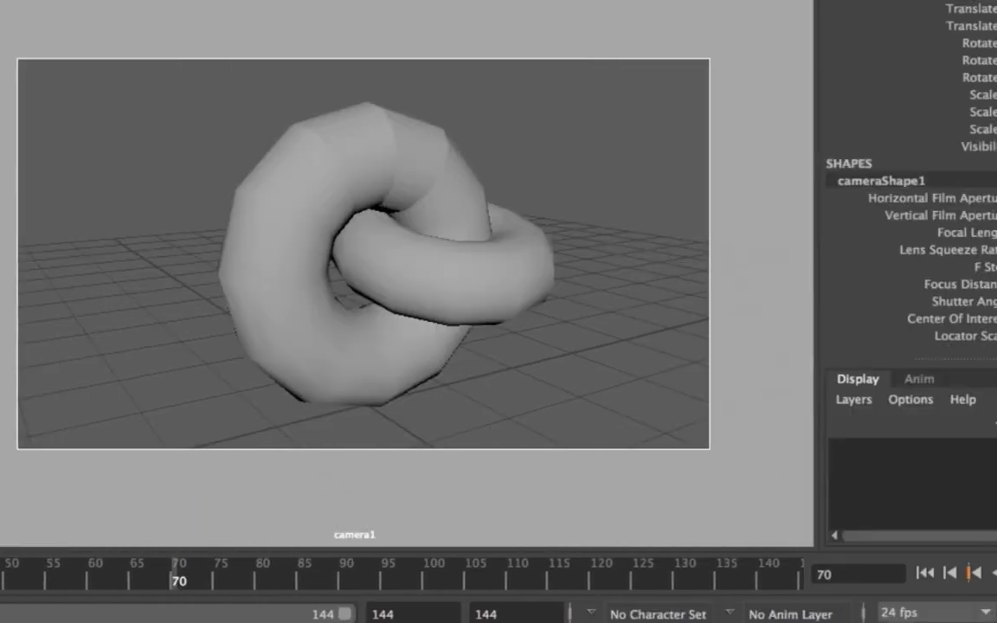
drag(838, 572, 716, 569)
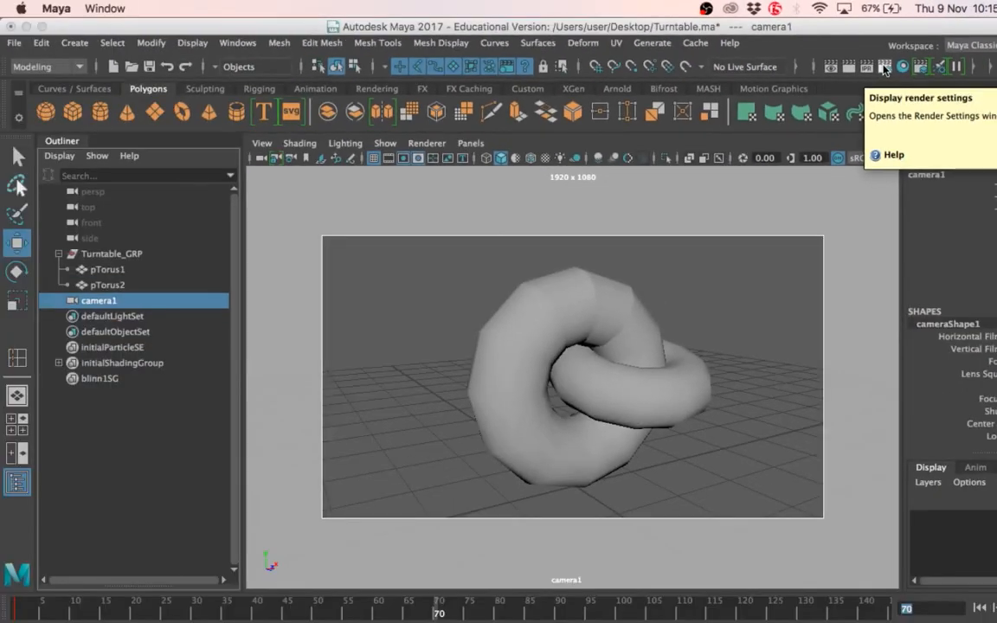
drag(56, 607, 15, 613)
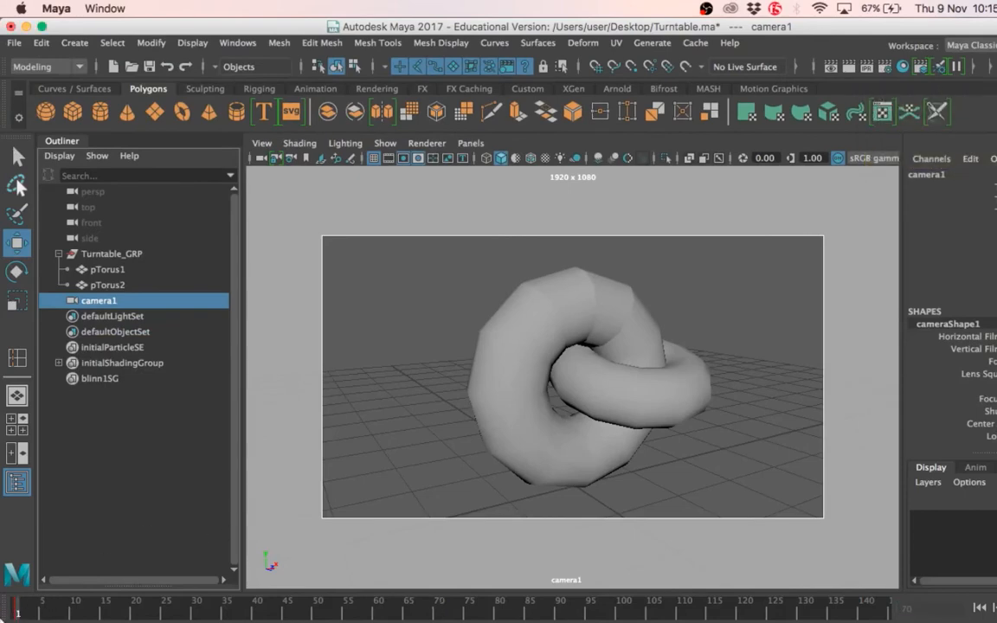
Move camera1's view away from the tori, deselect it, and scrub the timeline back to frame 1 to restore its keyed framing
alt+drag(770, 330, 704, 398)
alt+middle_drag(704, 398, 485, 362)
alt+right_drag(548, 361, 331, 343)
alt+middle_drag(566, 351, 262, 292)
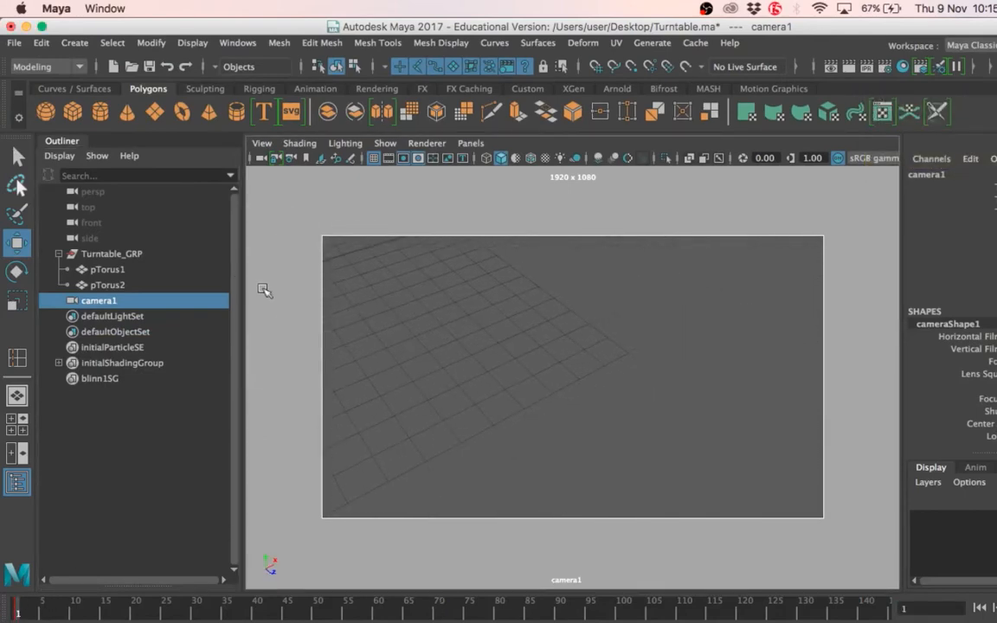
drag(523, 414, 573, 320)
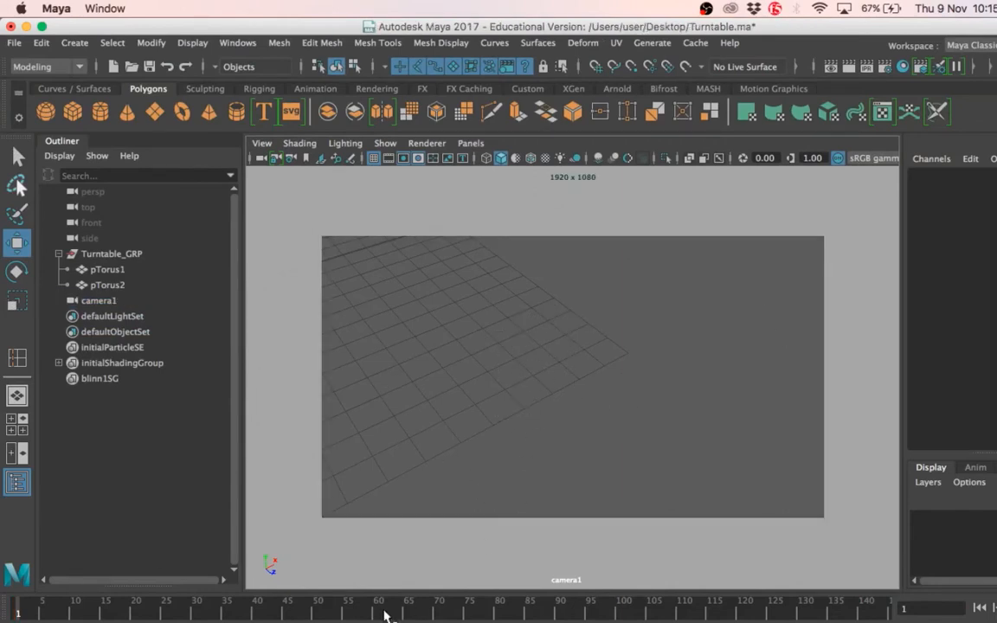
click(427, 610)
drag(474, 611, 17, 611)
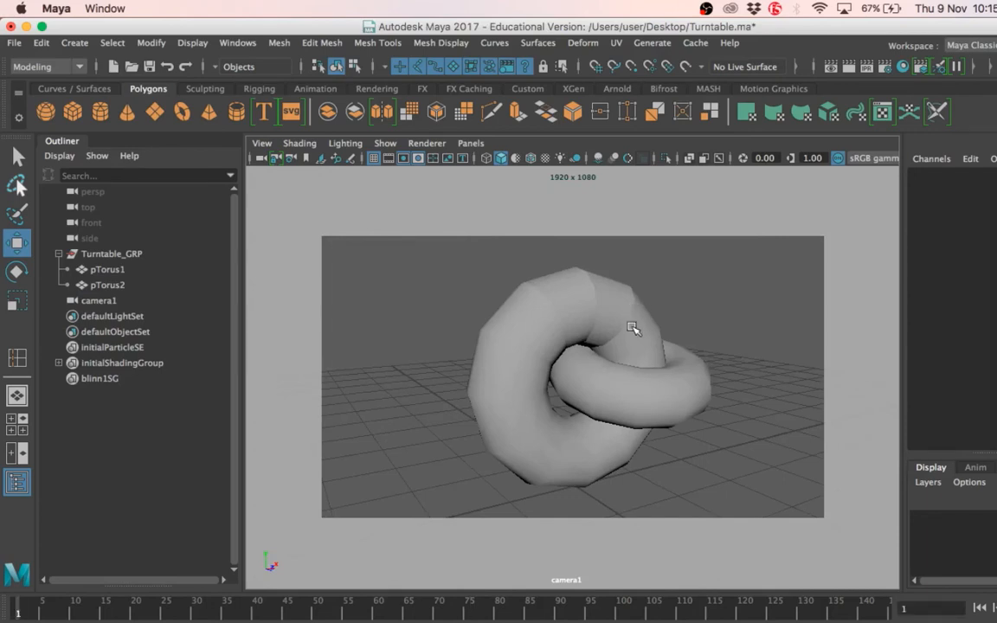
Orbit camera1 off its framing, scrub back to frame 1 to restore it, and select Turntable_GRP and then camera1
alt+drag(647, 389, 493, 385)
drag(212, 617, 17, 618)
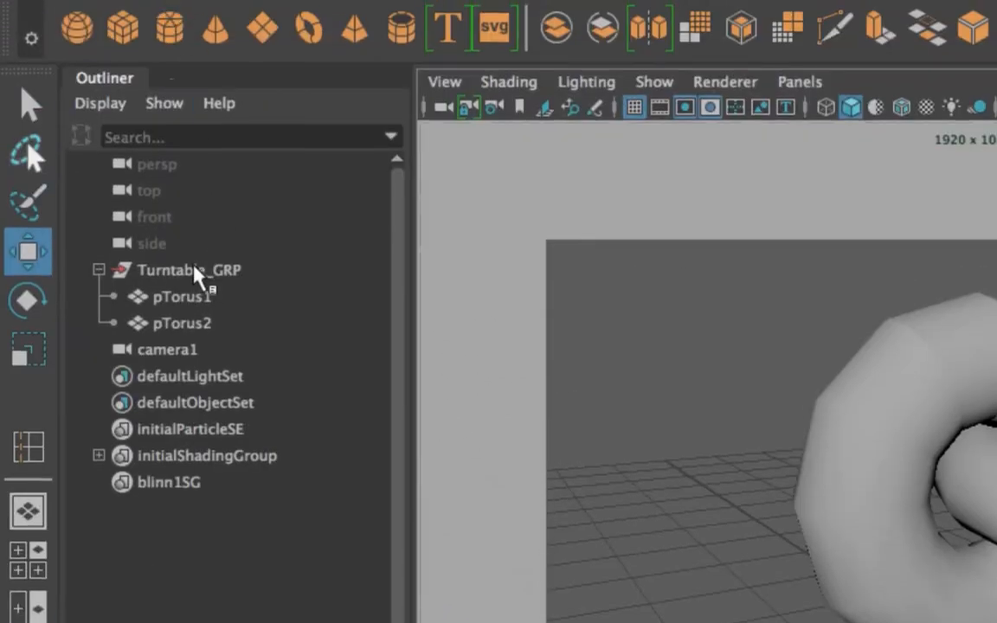
click(192, 78)
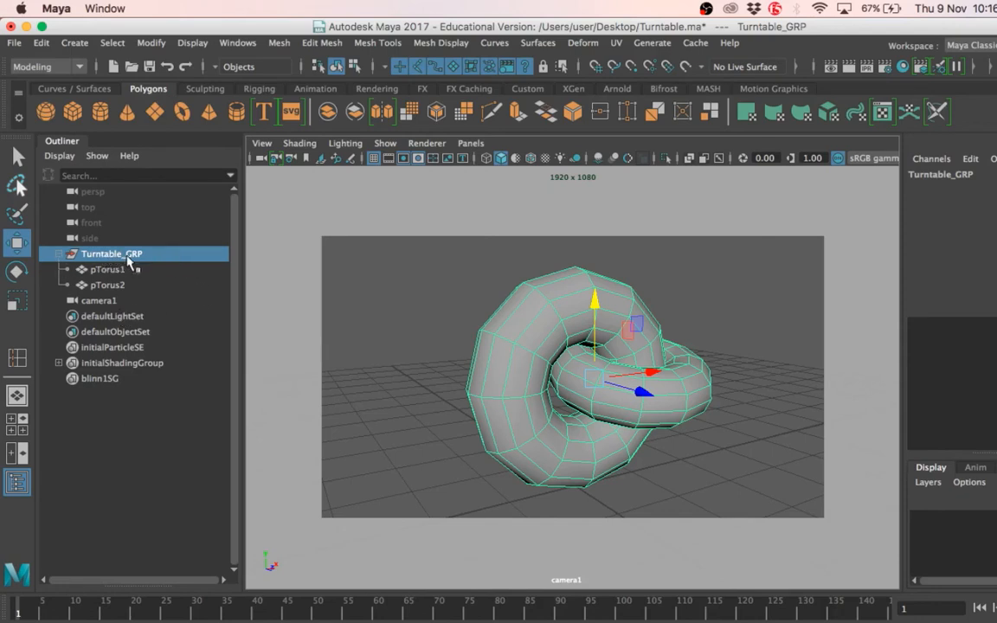
drag(52, 612, 2, 611)
click(87, 300)
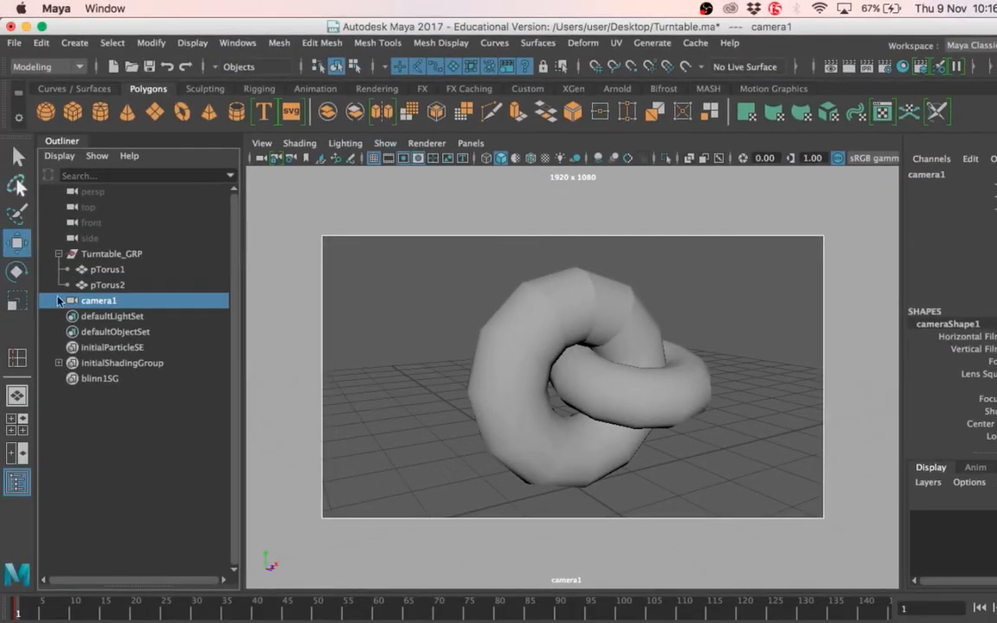
Select Turntable_GRP and set a key on only its Rotate Y channel at frame 1
click(104, 254)
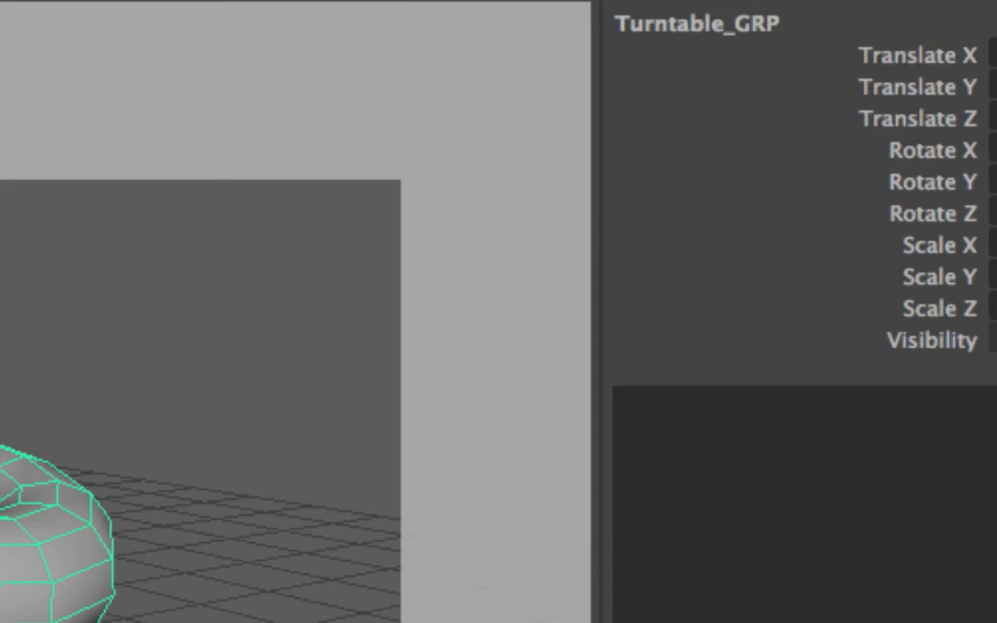
click(959, 185)
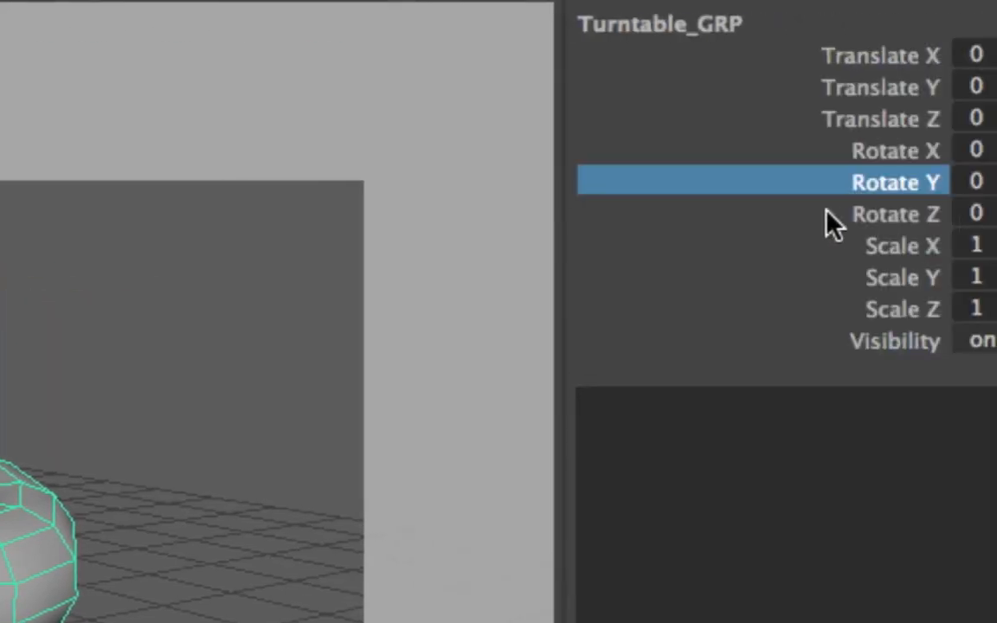
right_click(831, 197)
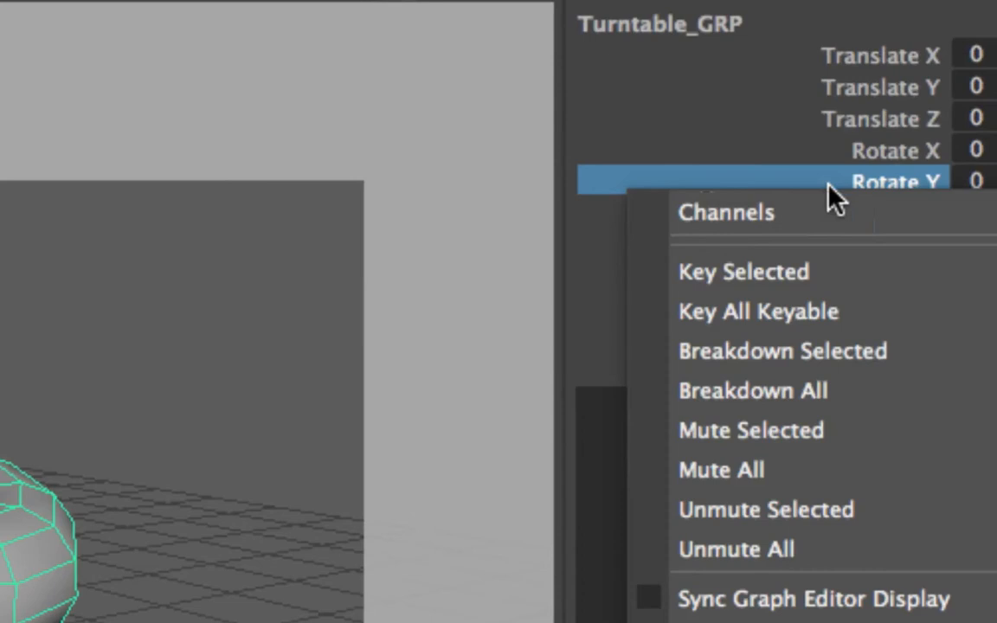
click(784, 133)
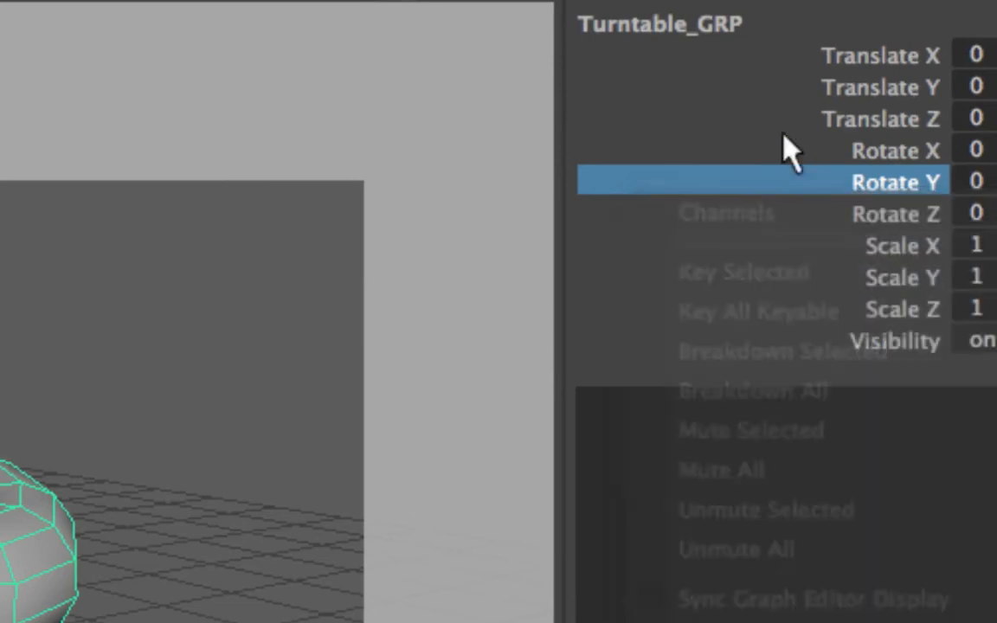
right_click(896, 196)
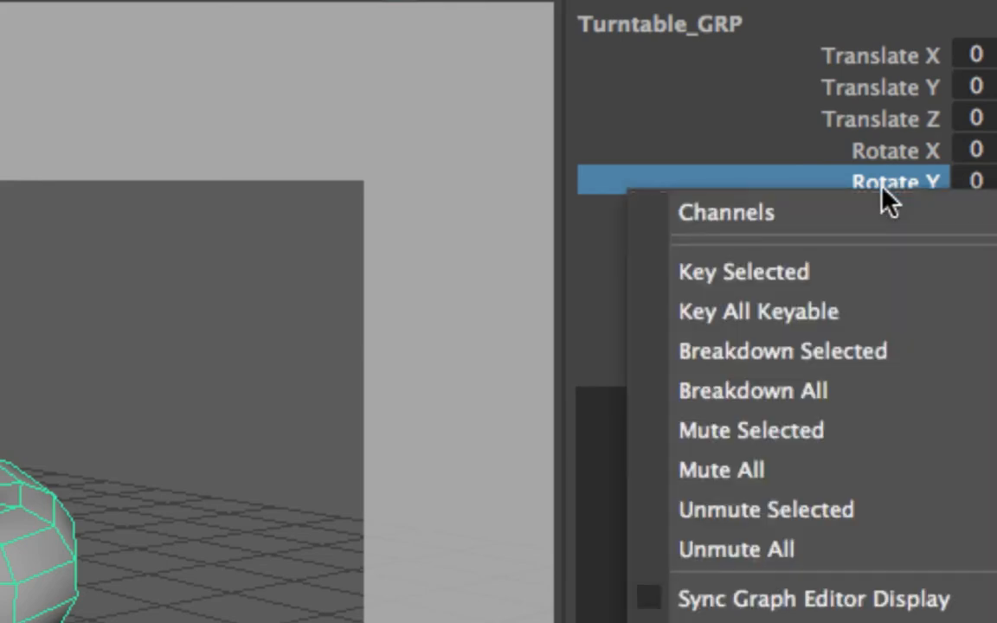
click(835, 273)
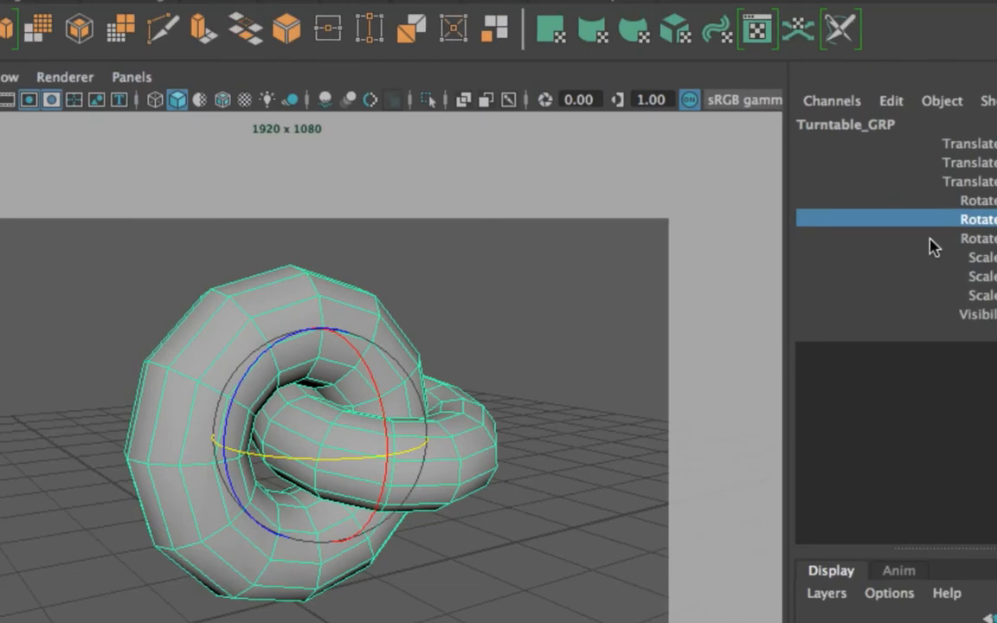
right_click(836, 223)
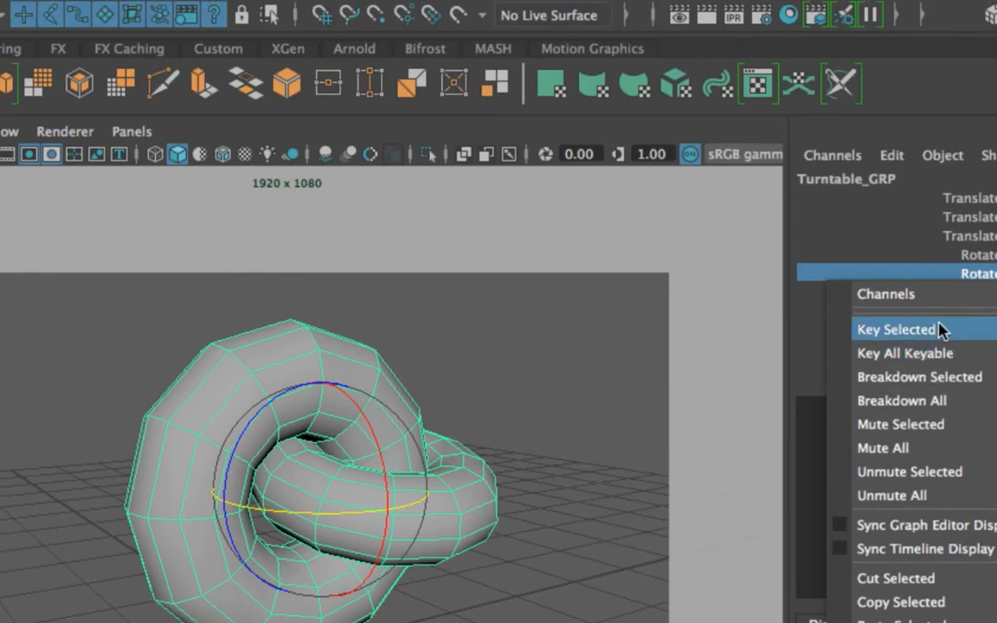
click(943, 50)
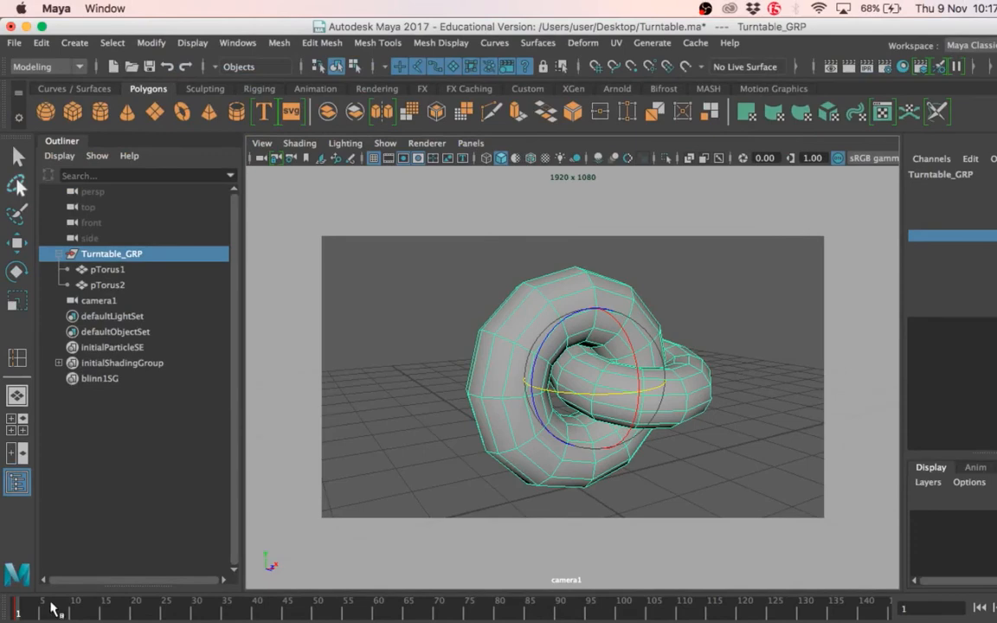
Scrub the timeline to frame 144 and key Turntable_GRP's Rotate Y channel there
drag(54, 609, 886, 618)
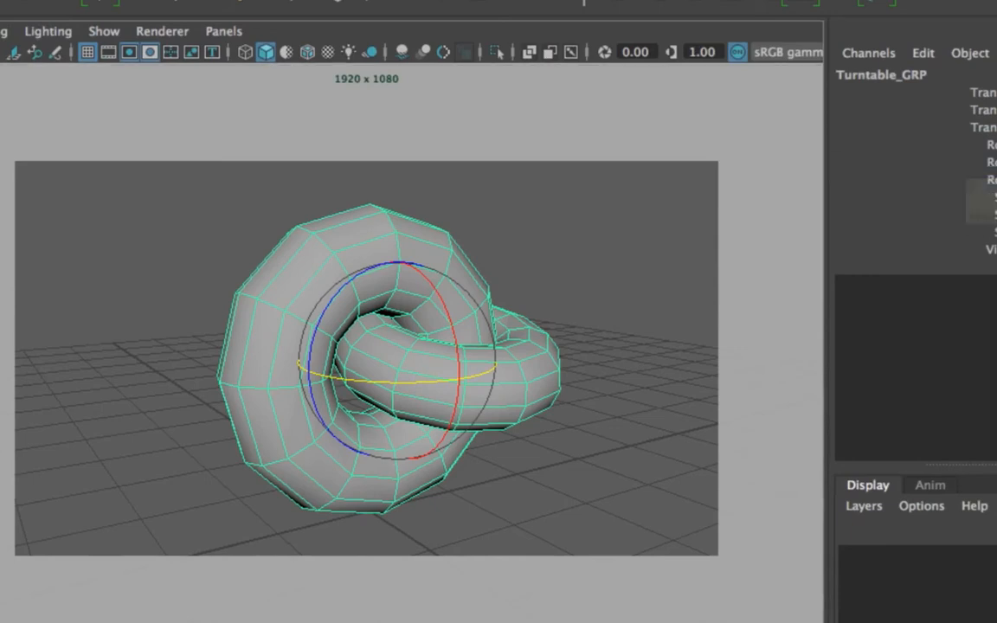
click(989, 162)
right_click(994, 176)
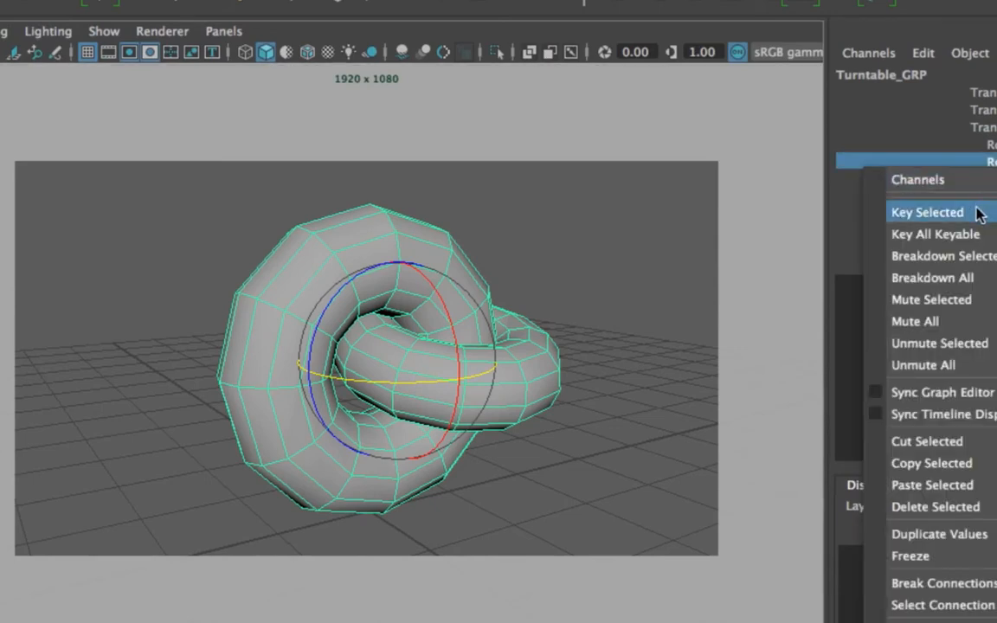
click(979, 212)
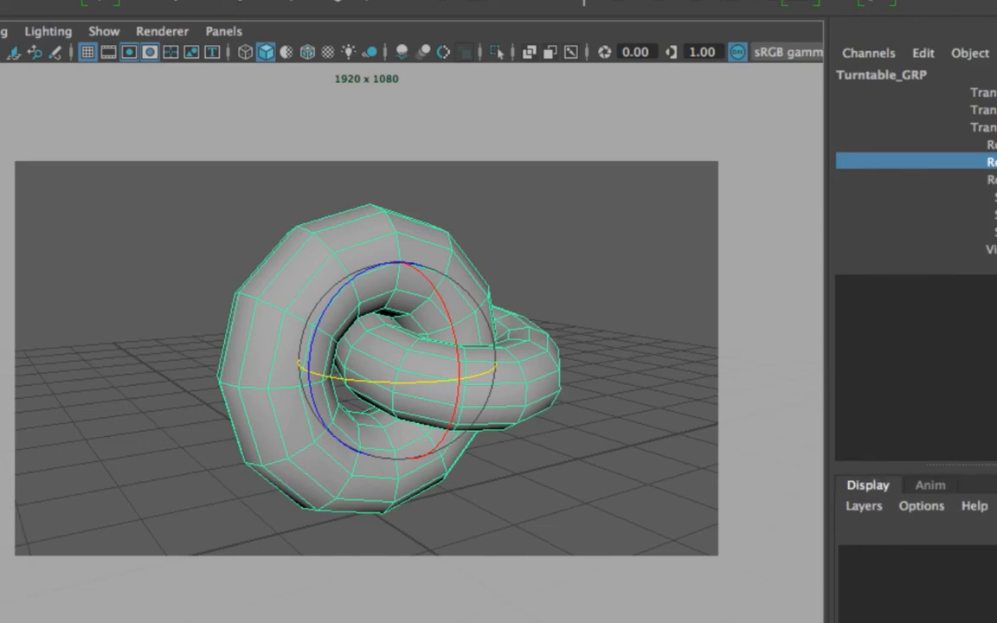
right_click(983, 173)
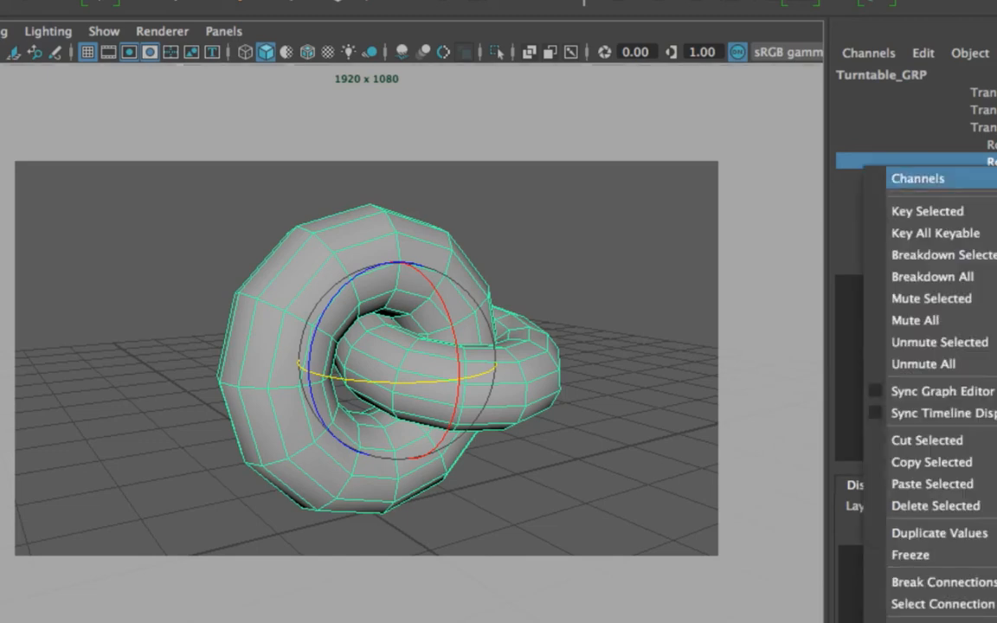
click(963, 213)
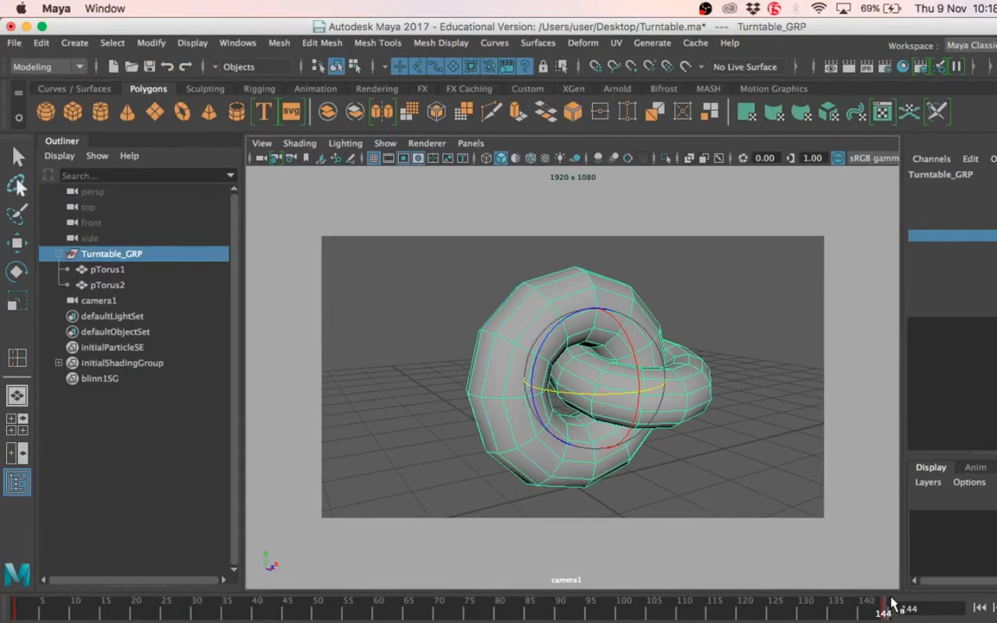
Check the group's rotation partway along the timeline and play the animation from frame 1
click(588, 611)
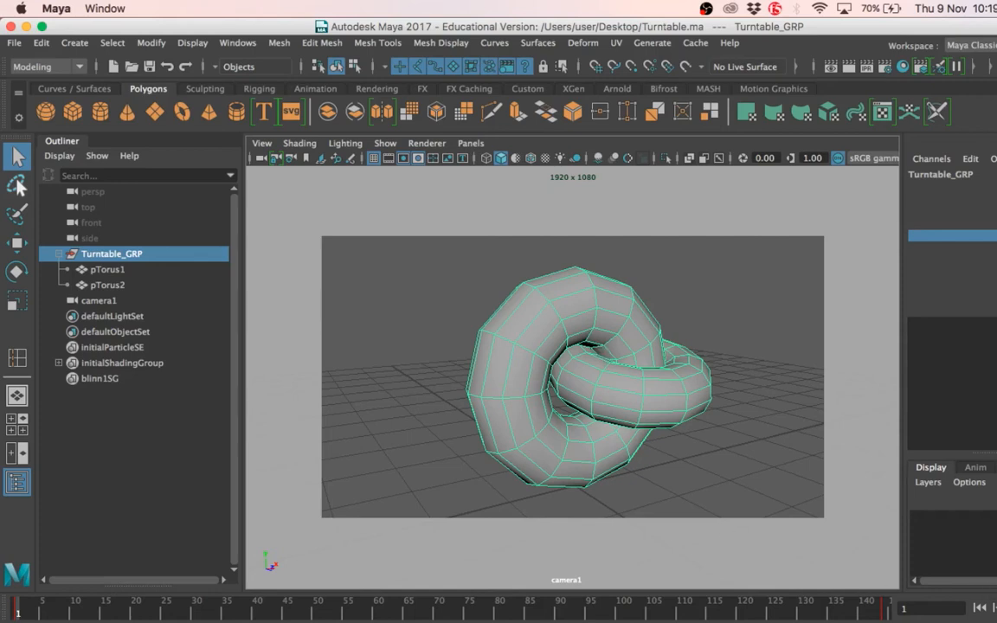
key(alt+v)
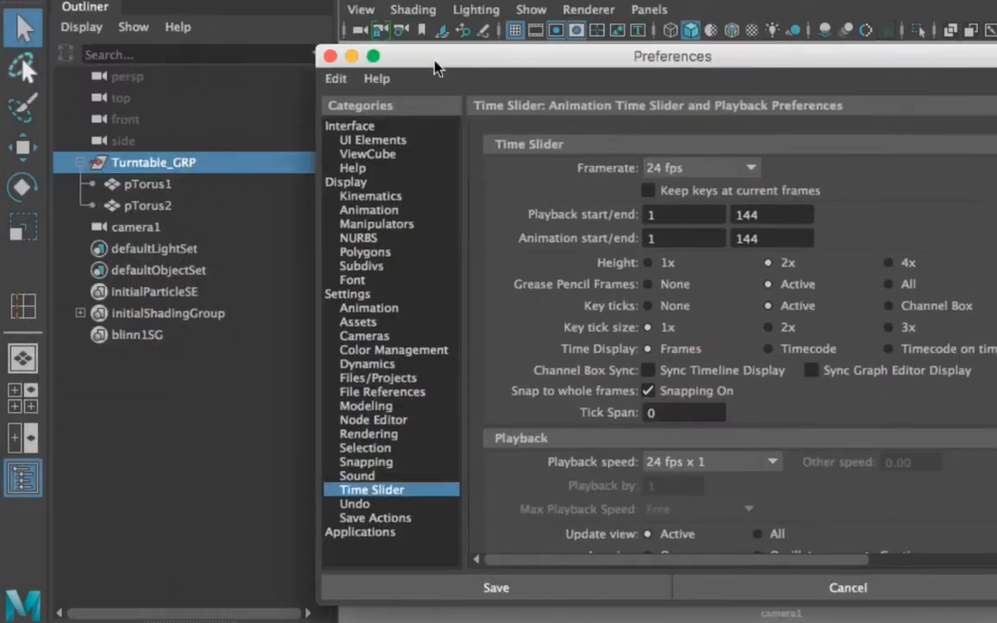
In the Time Slider preferences, try the Play every frame playback speed and set it back to 24 fps x 1
drag(437, 68, 392, 74)
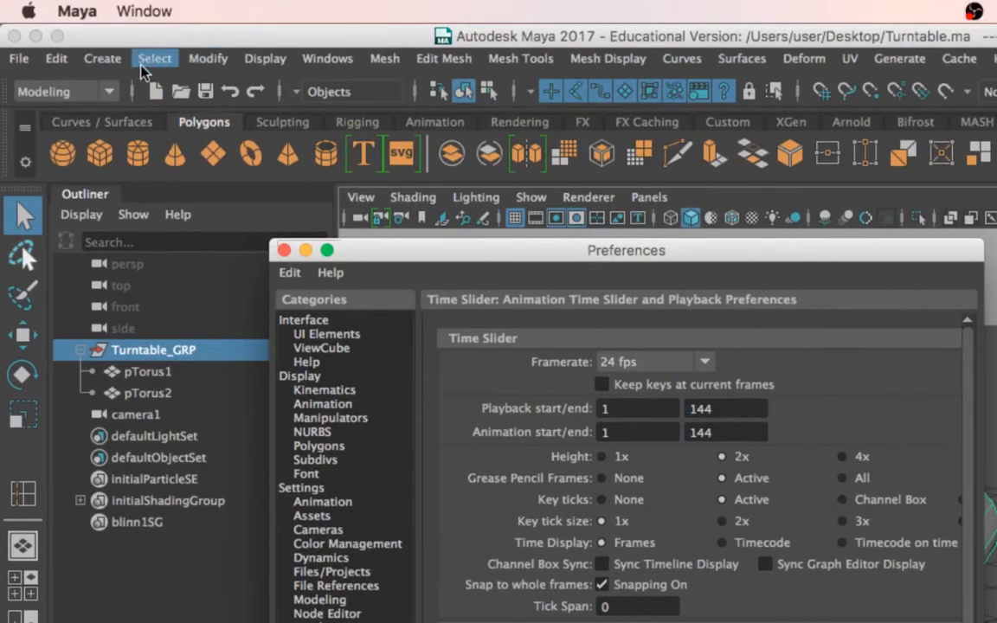
click(327, 59)
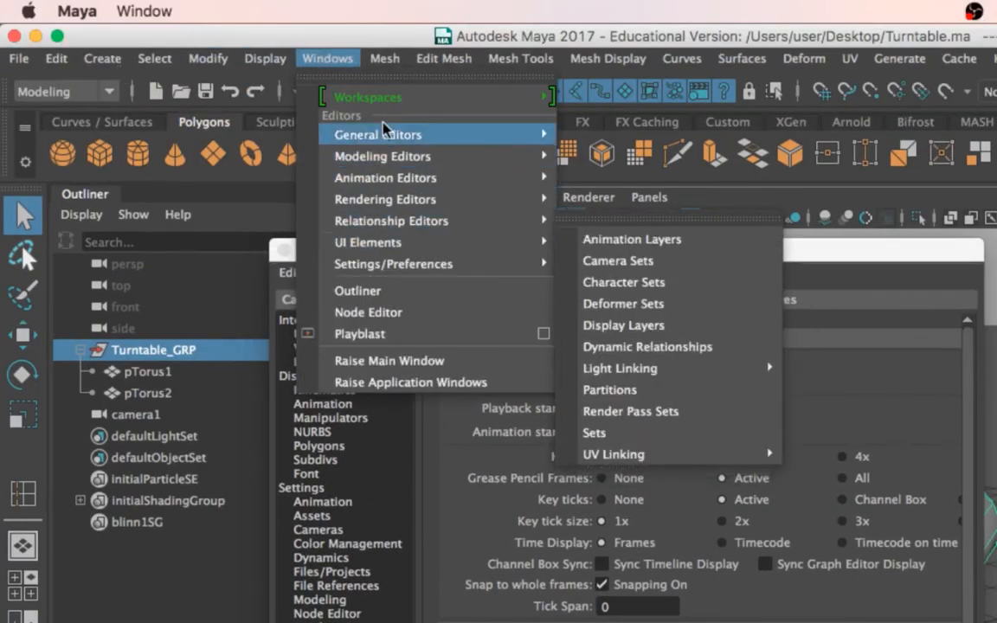
mouse_move(445, 264)
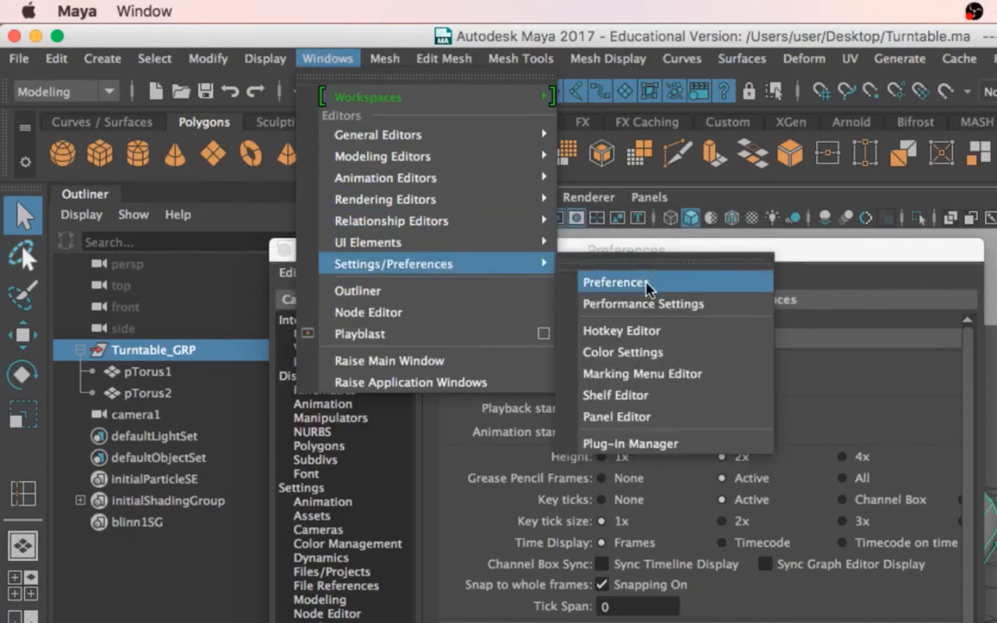
click(837, 251)
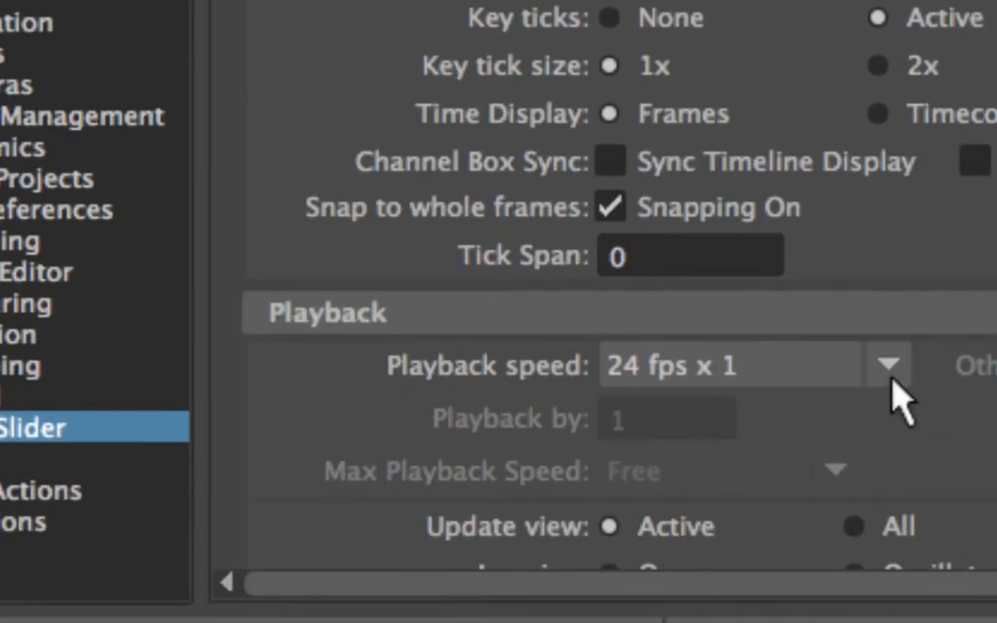
click(889, 370)
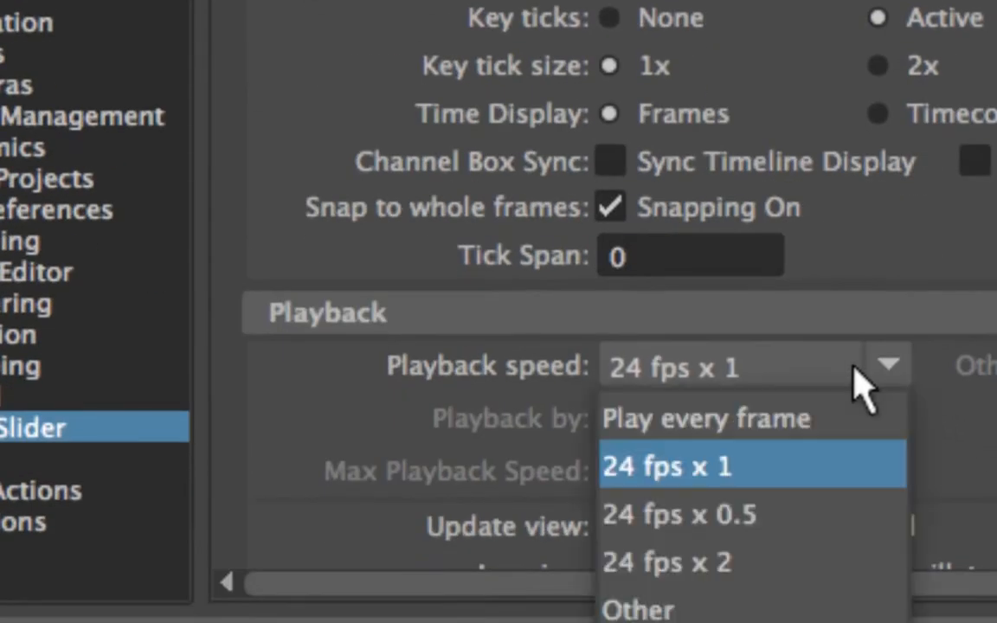
click(725, 422)
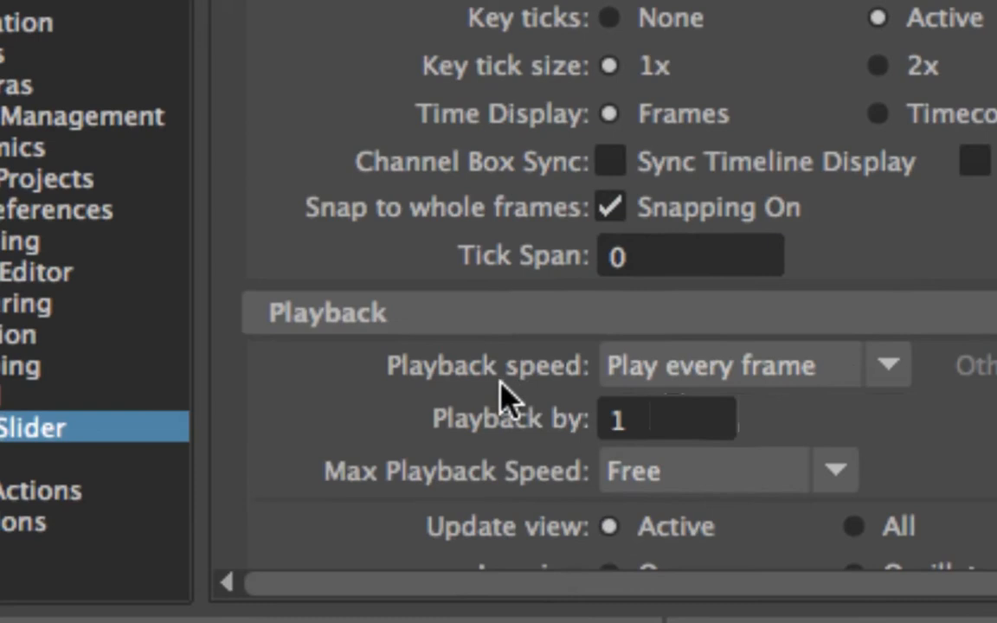
click(734, 381)
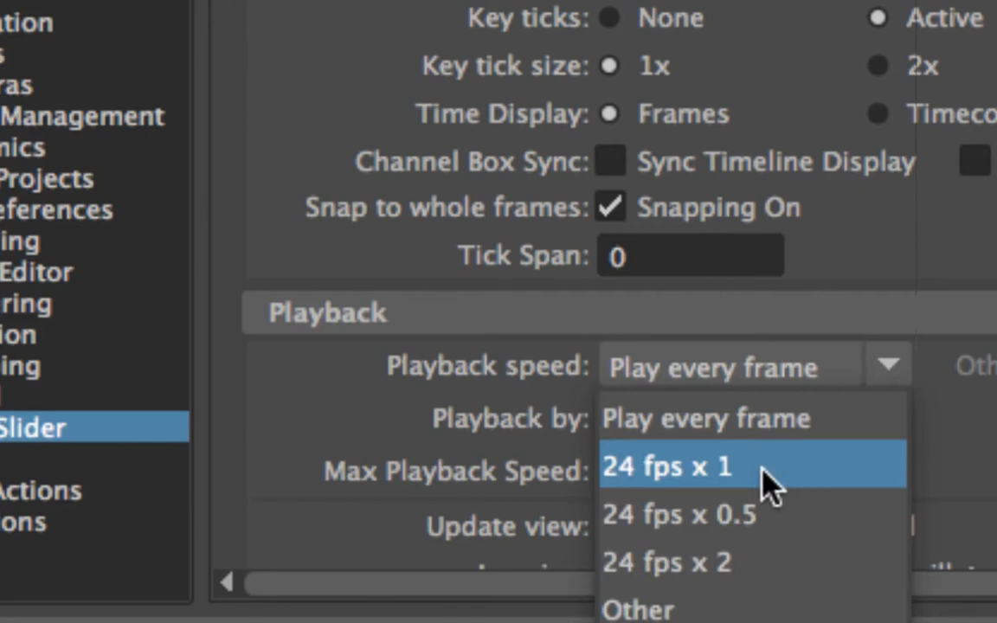
click(708, 467)
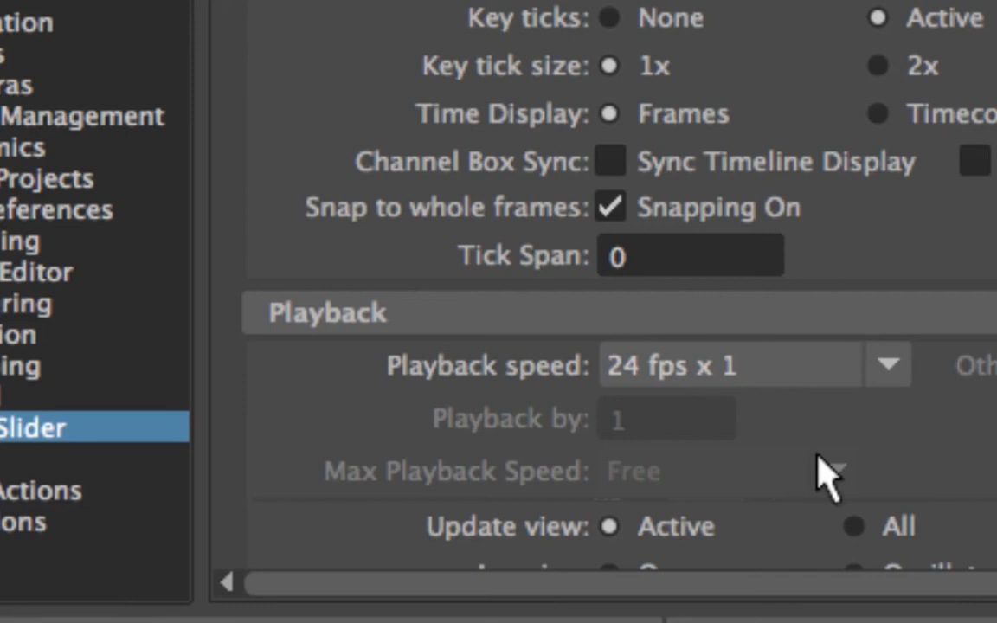
click(781, 378)
click(766, 417)
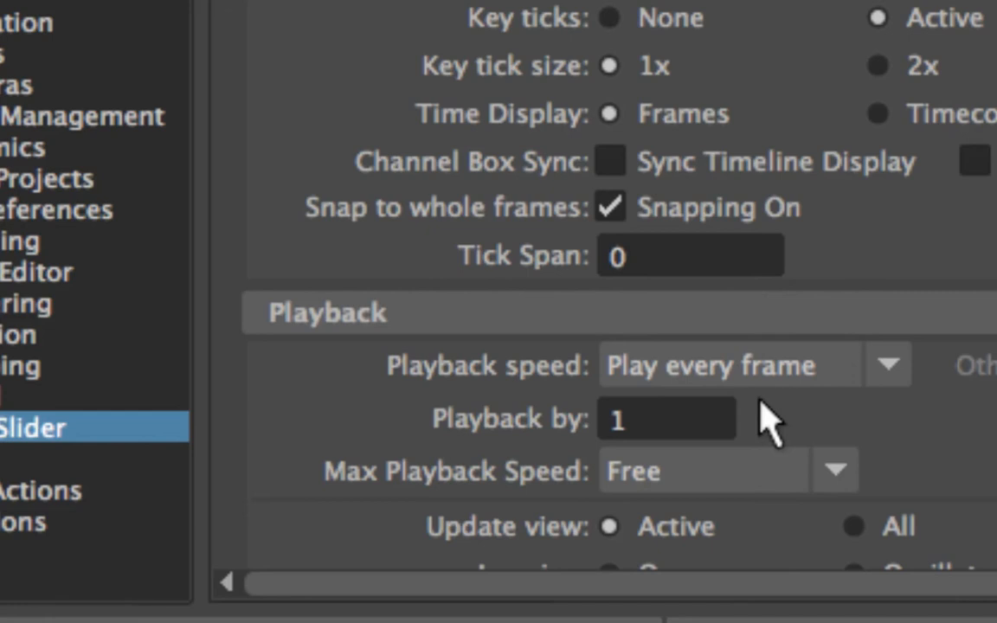
click(835, 370)
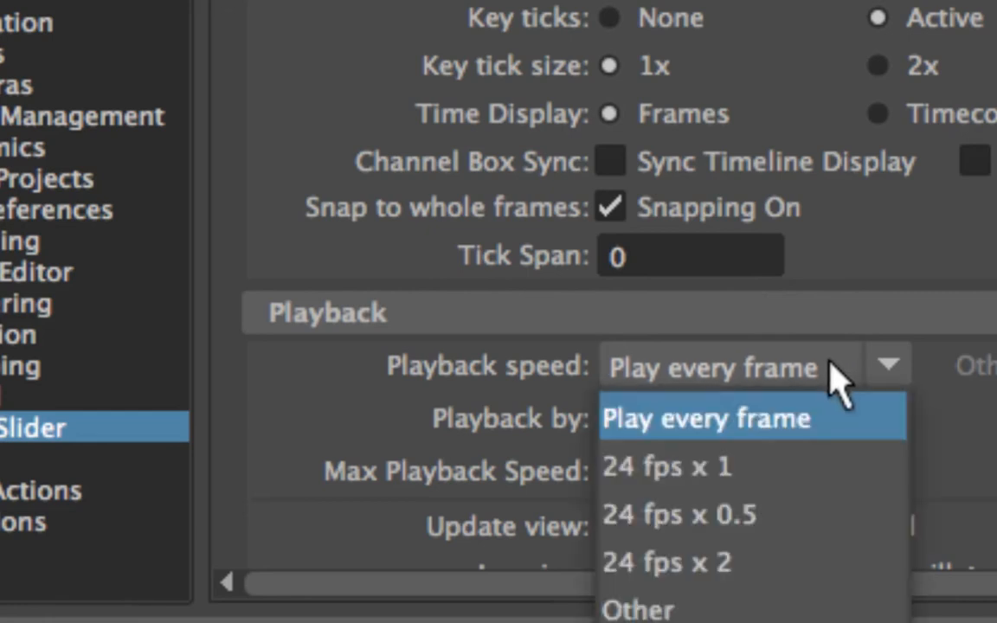
click(749, 468)
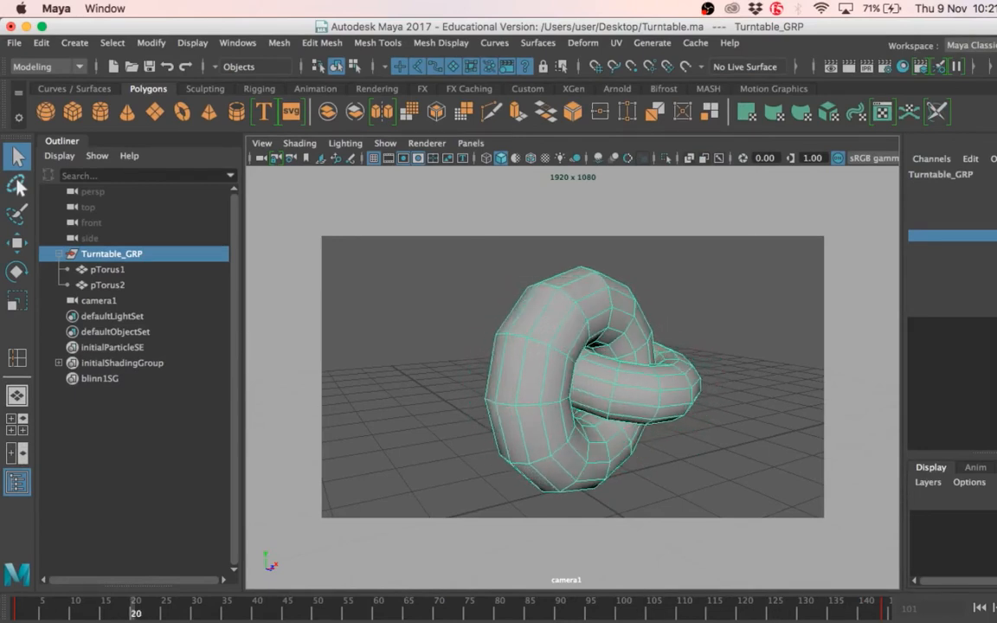
Stop the turntable playback and return the current time to frame 1
key(Escape)
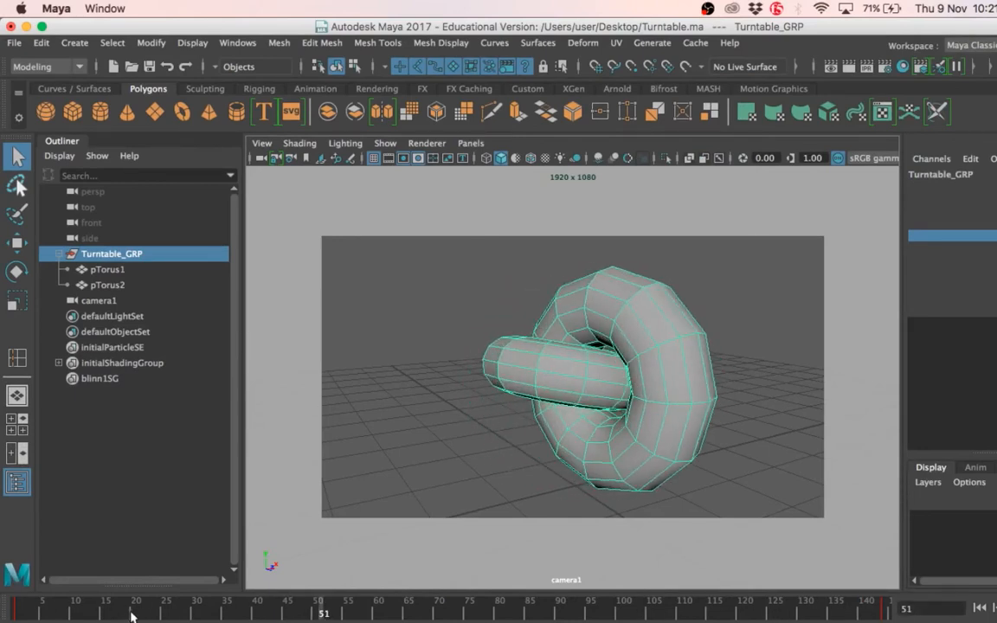
click(10, 610)
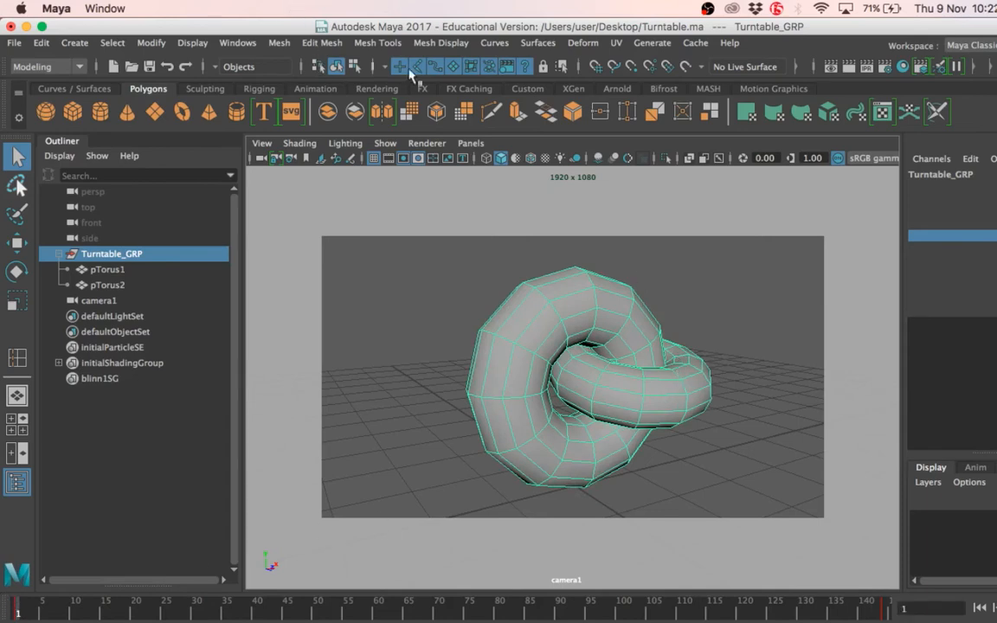
Switch the menu set from Modeling to Animation
click(441, 42)
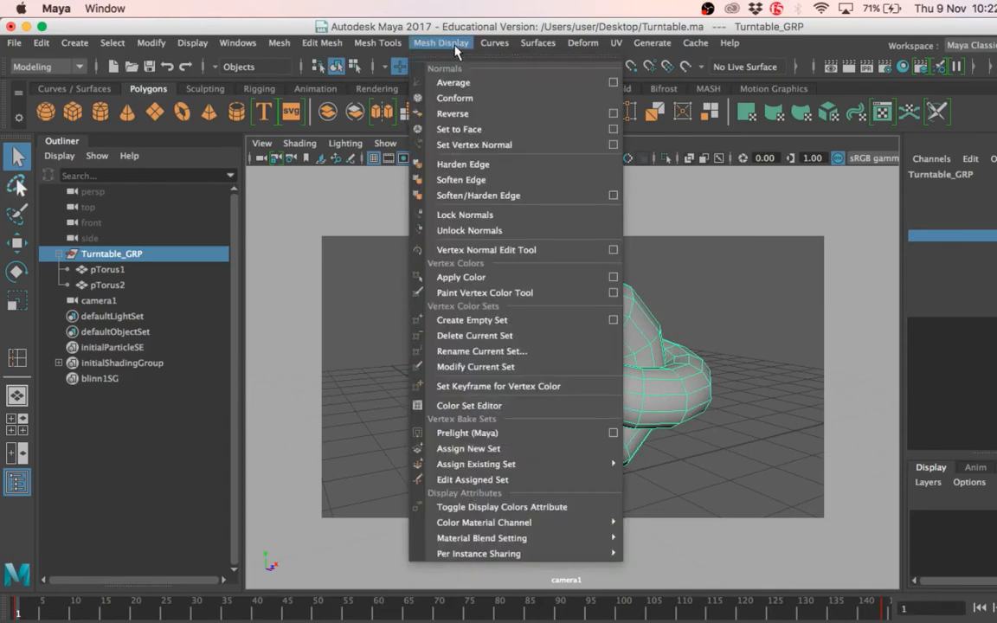
click(254, 26)
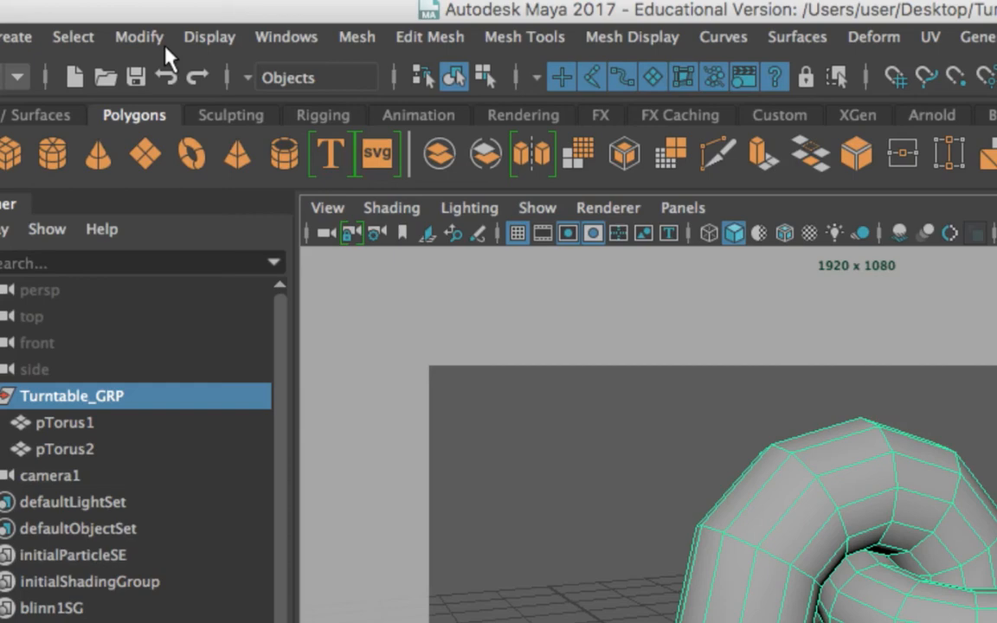
click(277, 38)
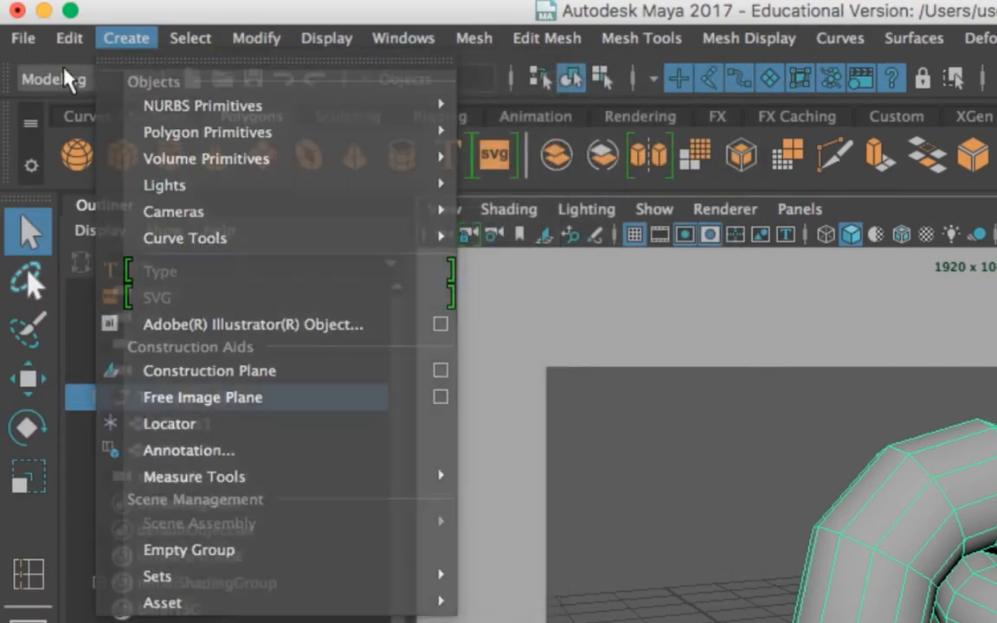
click(63, 78)
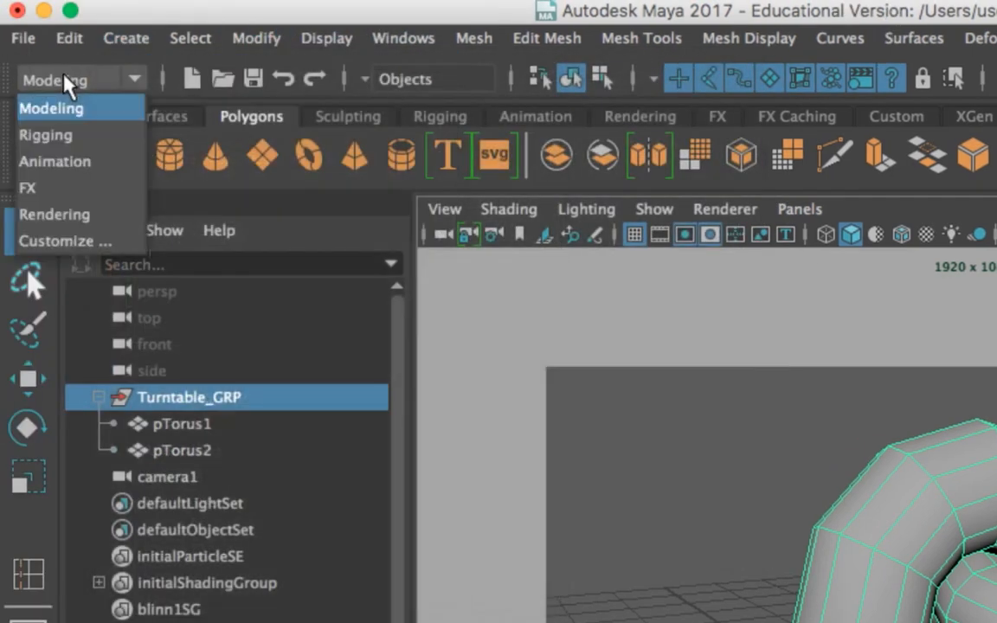
click(97, 175)
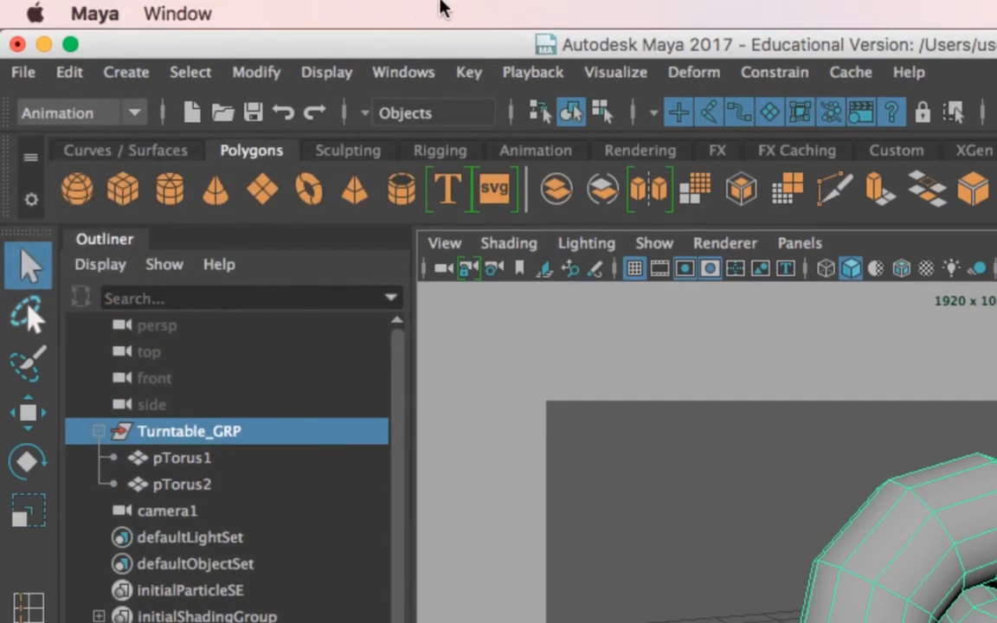
Playblast the turntable animation with the current settings, play the resulting movie and close it
click(524, 76)
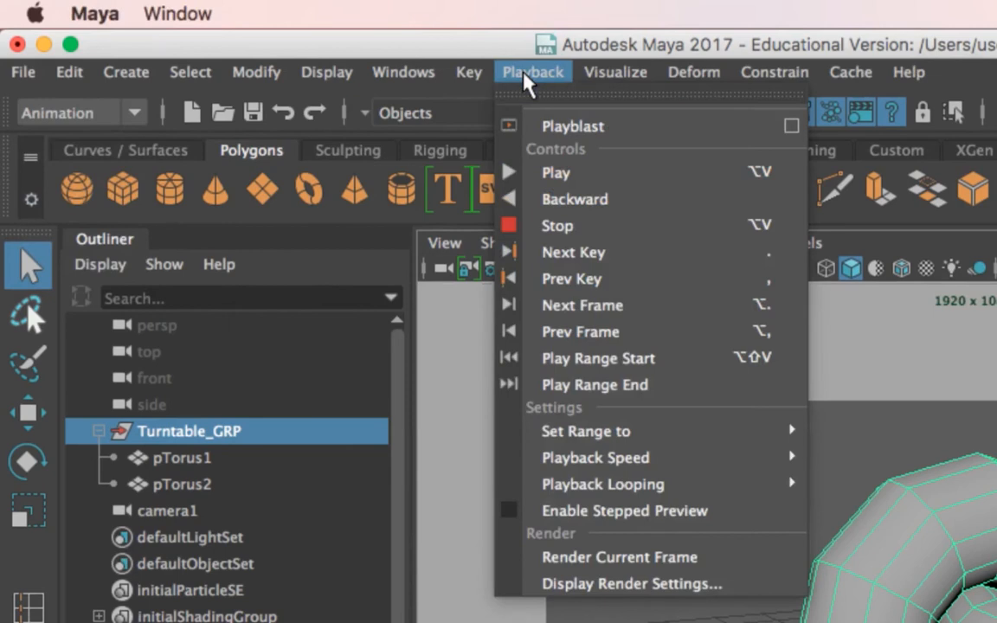
click(651, 128)
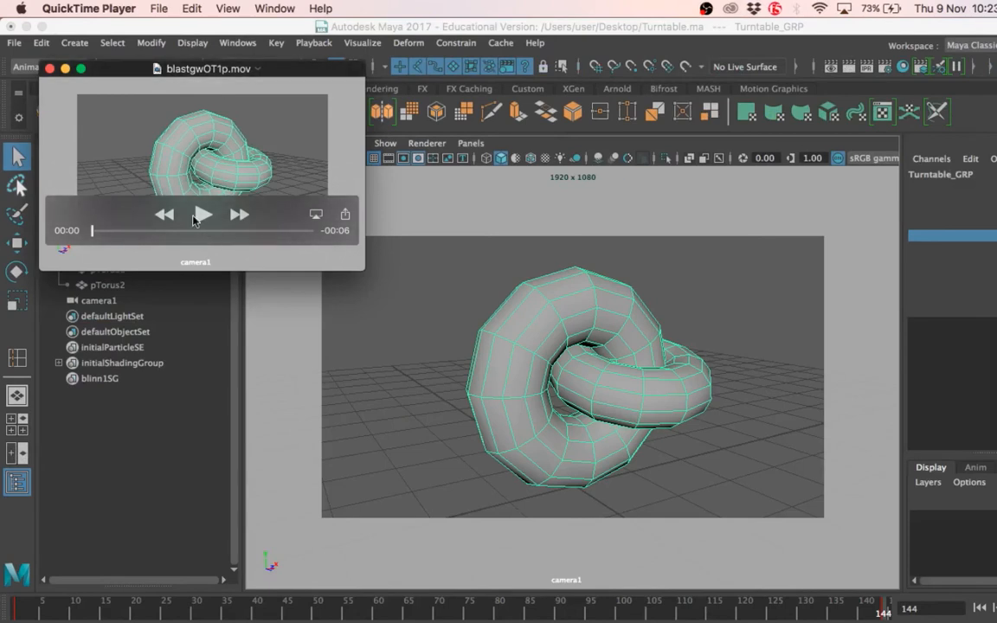
click(202, 215)
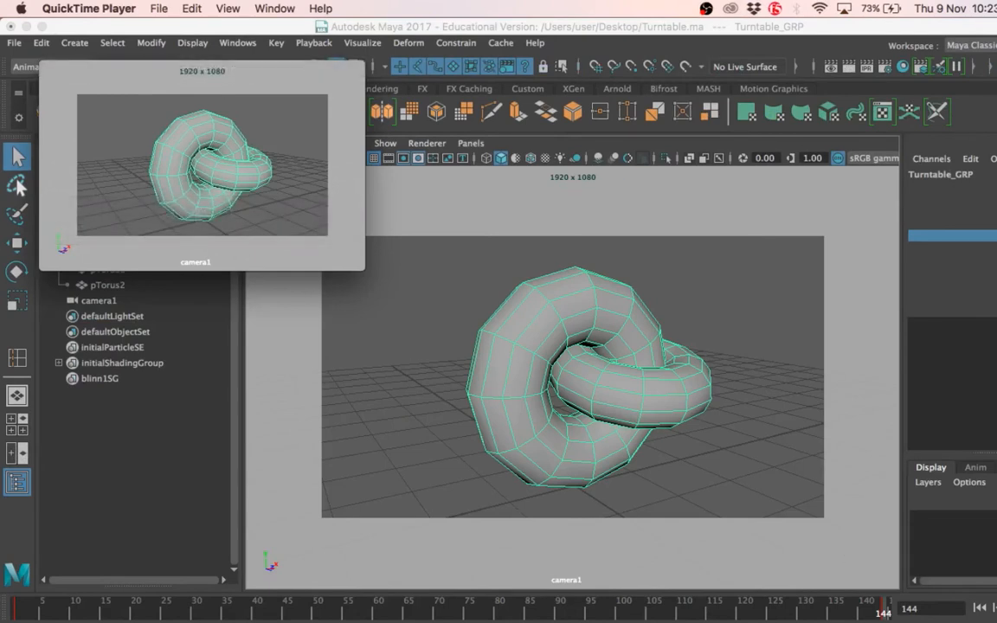
click(47, 74)
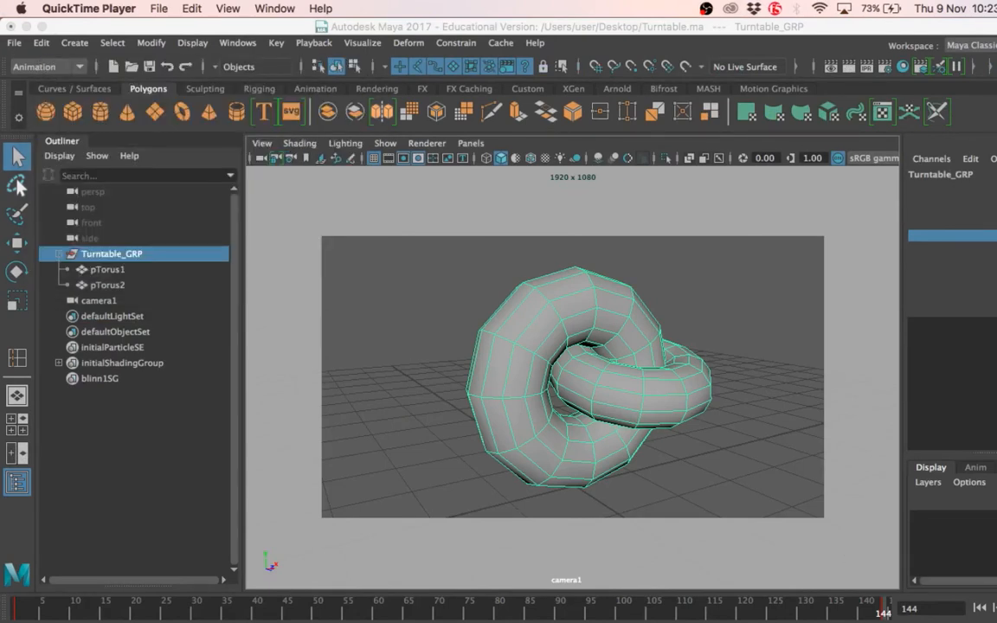
Switch to the four-view layout and look through camera1 in the perspective view
click(17, 428)
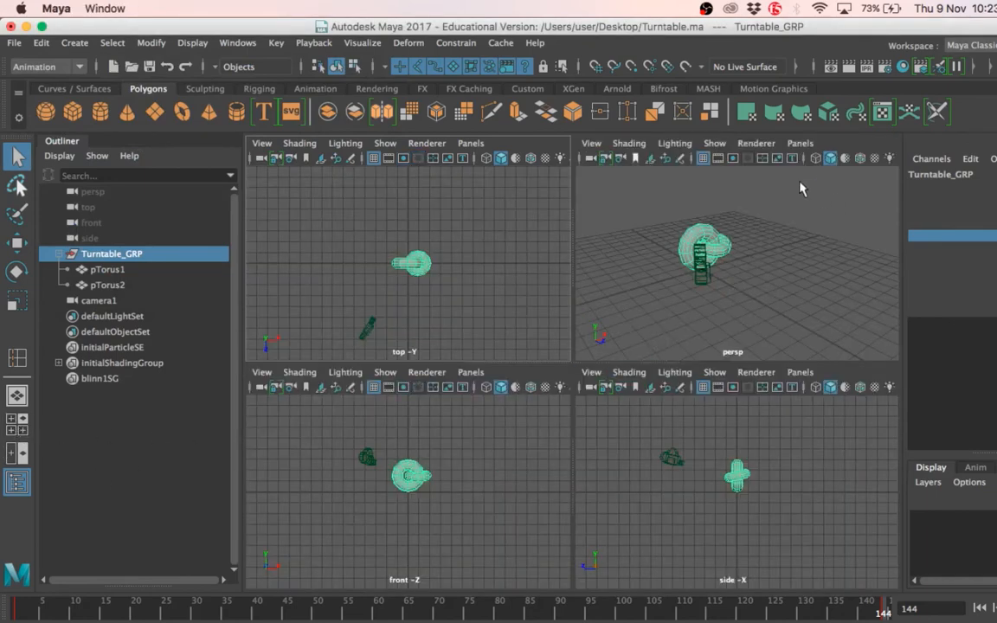
click(800, 143)
mouse_move(827, 162)
click(978, 160)
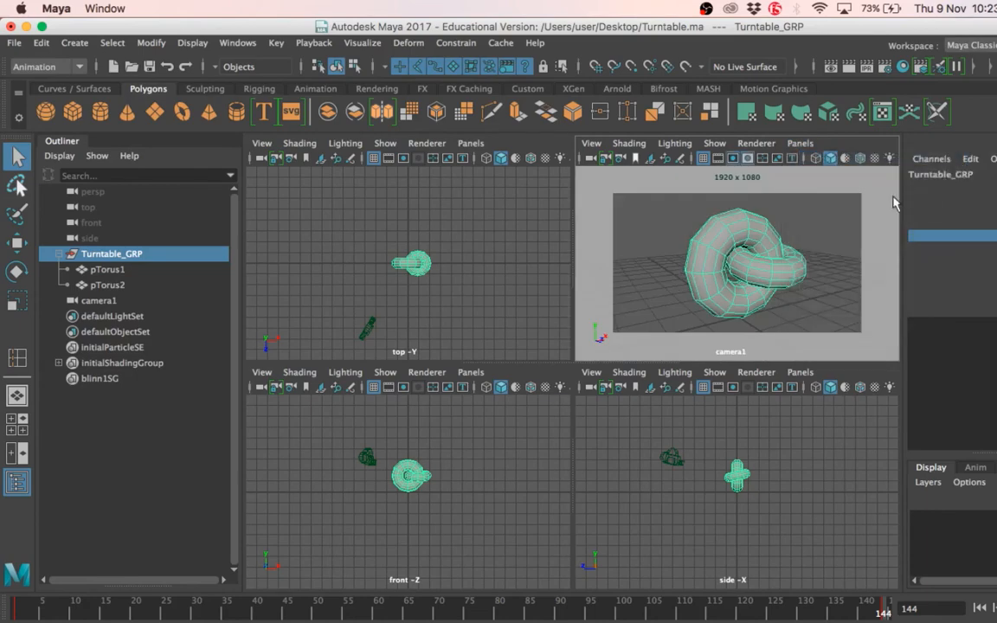
Return to the single-view layout and look through camera1 in it
click(17, 396)
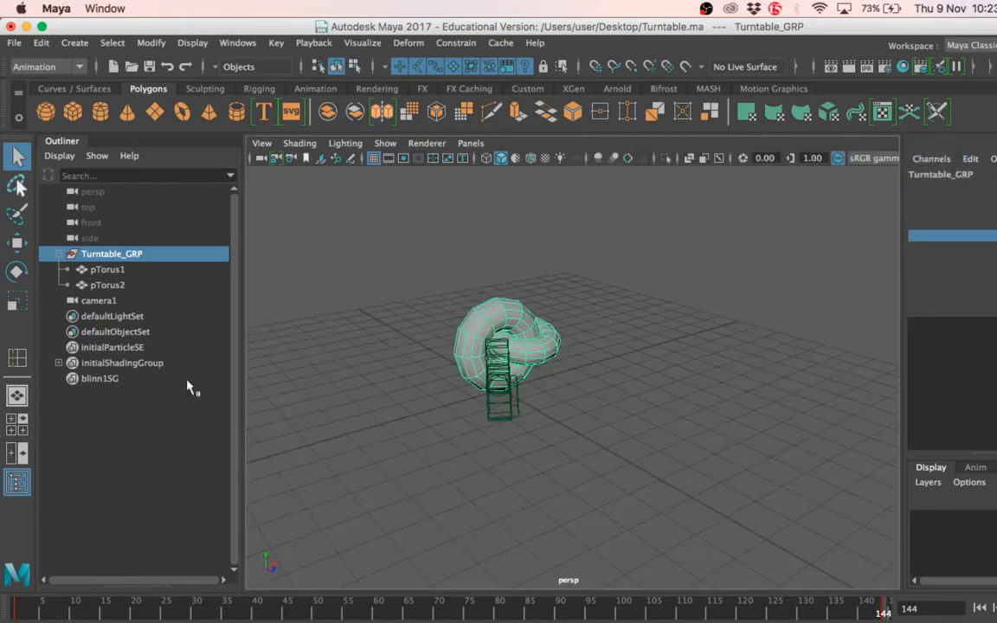
click(472, 142)
mouse_move(563, 159)
click(645, 159)
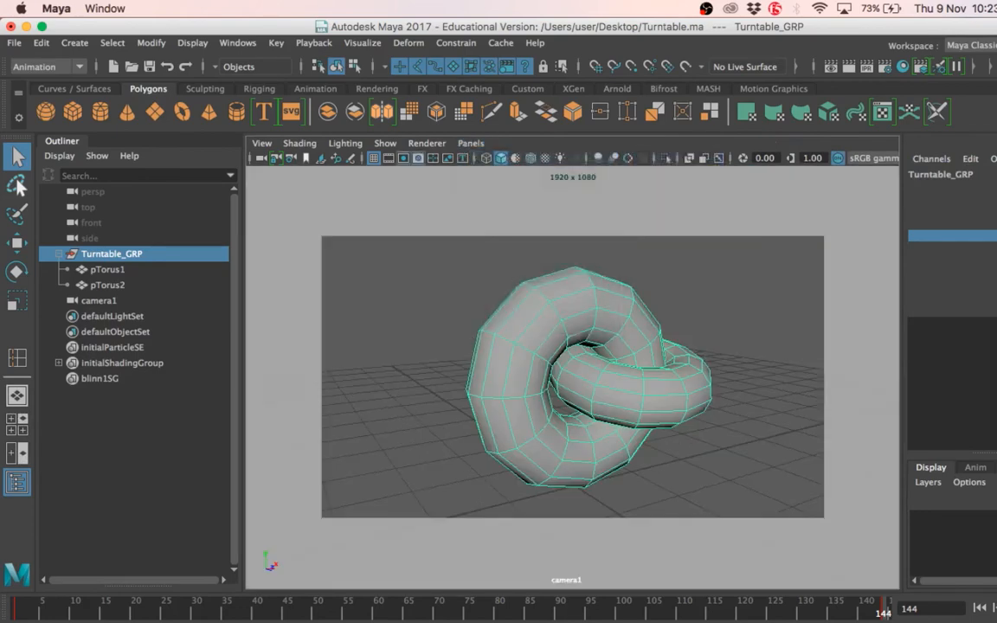
Try a playblast with the Maya window shrunk, close the movie and enlarge the window again
drag(996, 622, 639, 421)
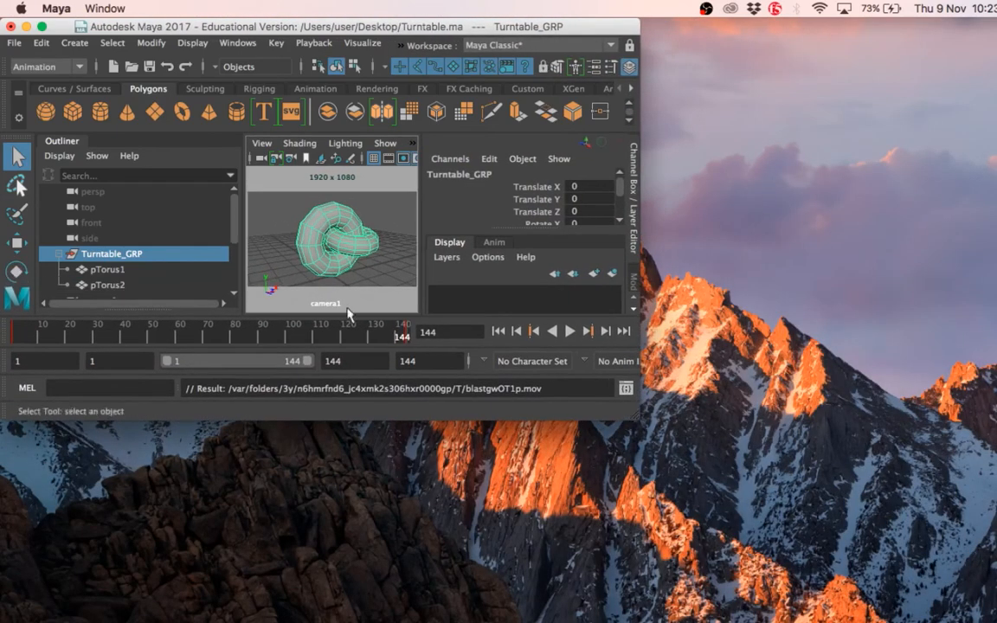
click(311, 43)
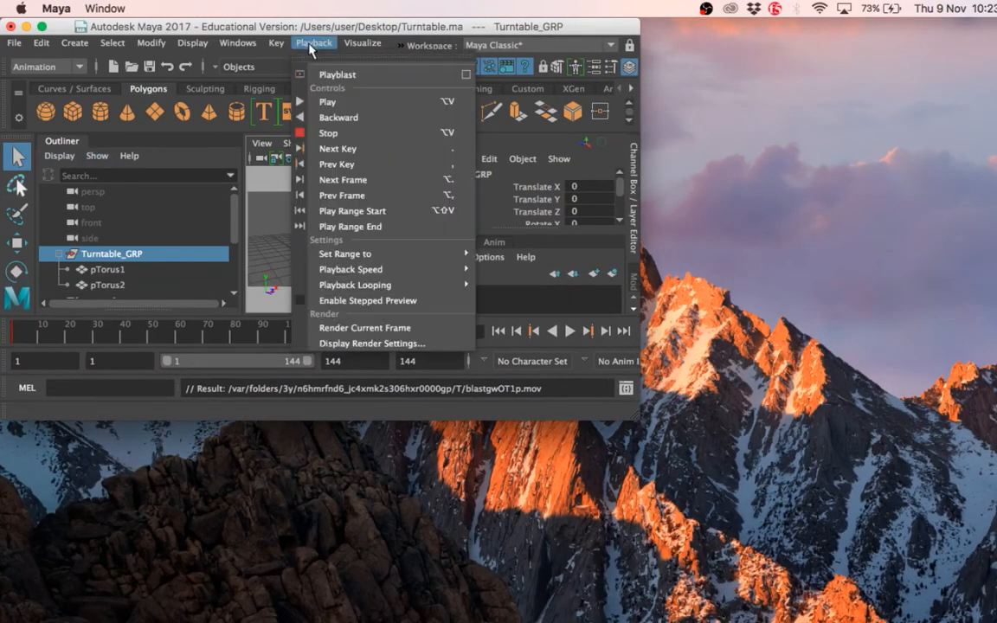
click(321, 75)
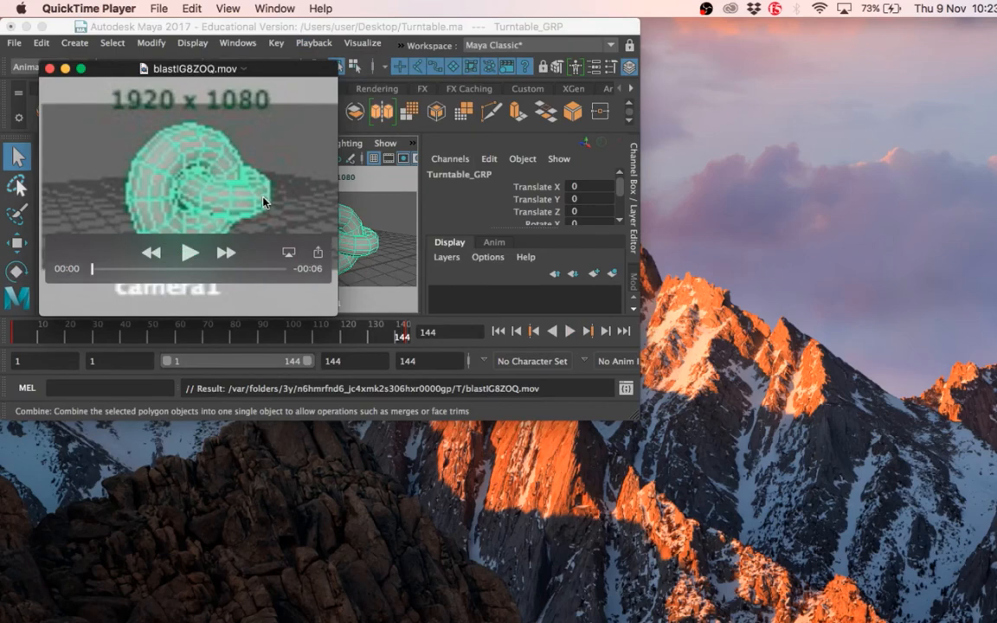
click(50, 69)
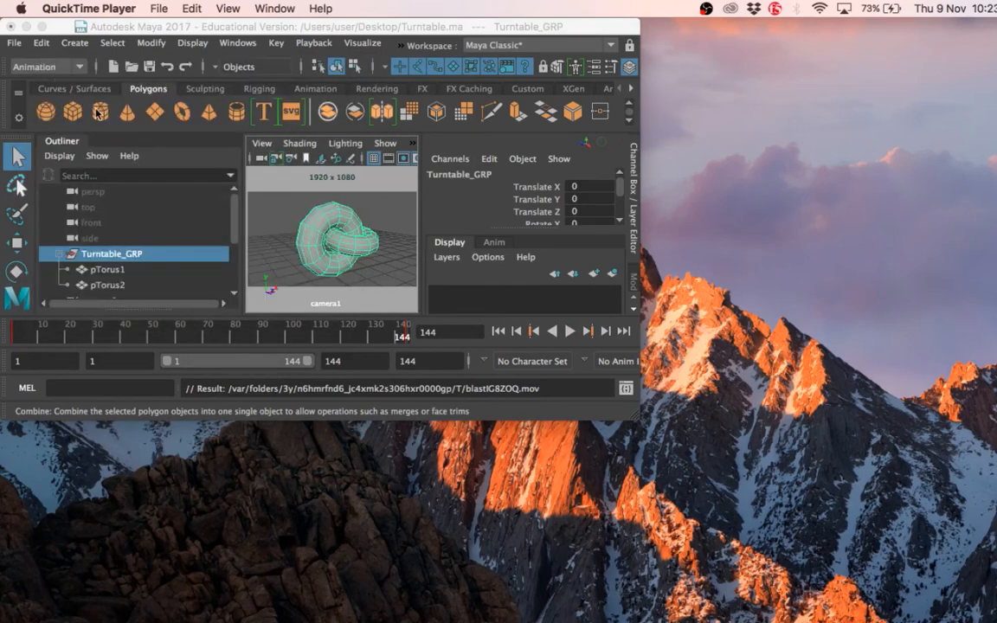
drag(639, 420, 996, 622)
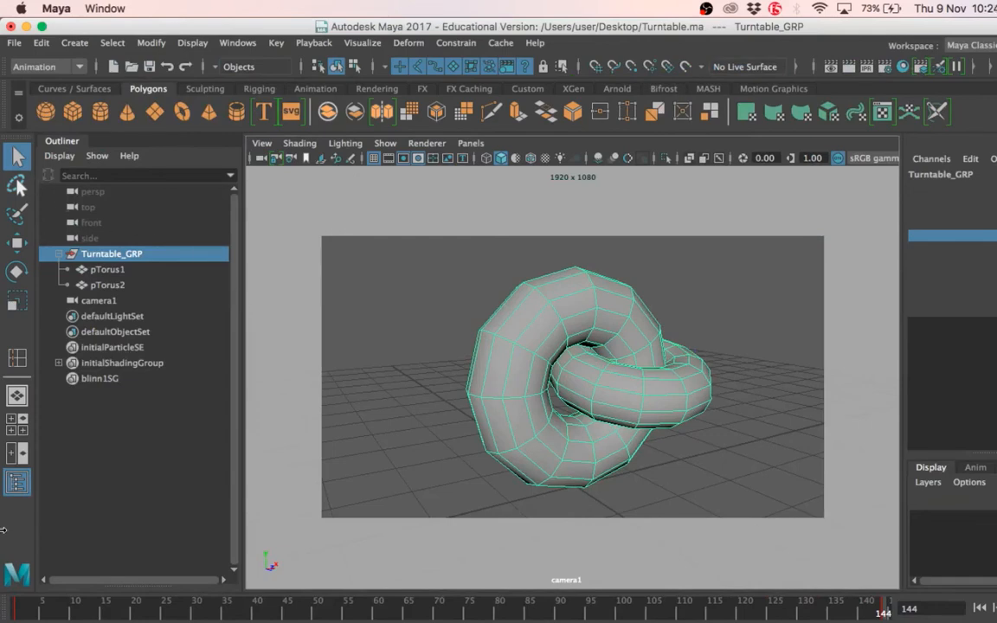
Hide the Outliner to enlarge the camera1 view, and playblast the turntable with its movie window moved aside
click(12, 488)
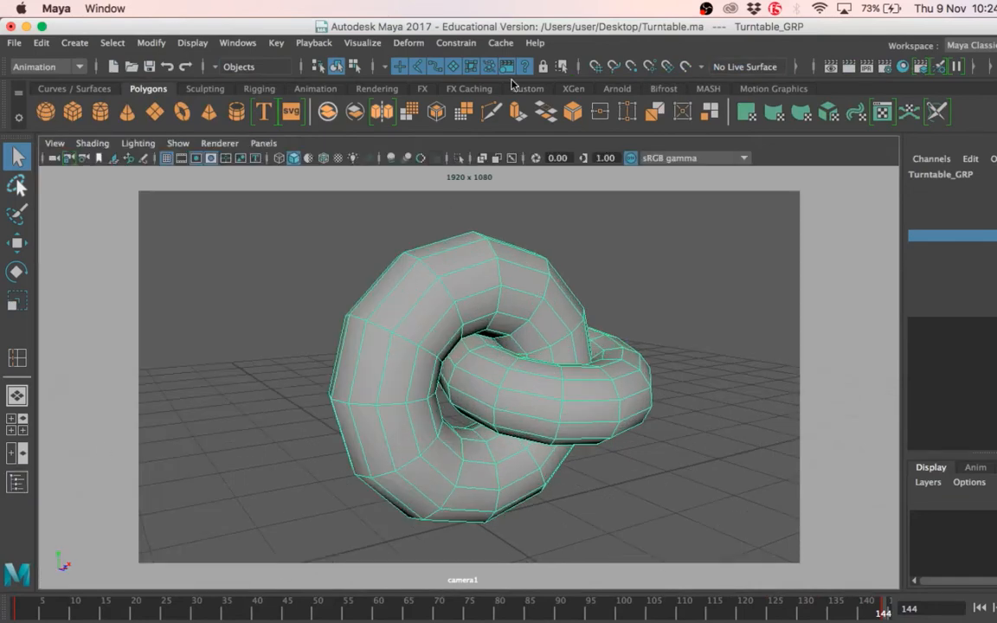
click(313, 43)
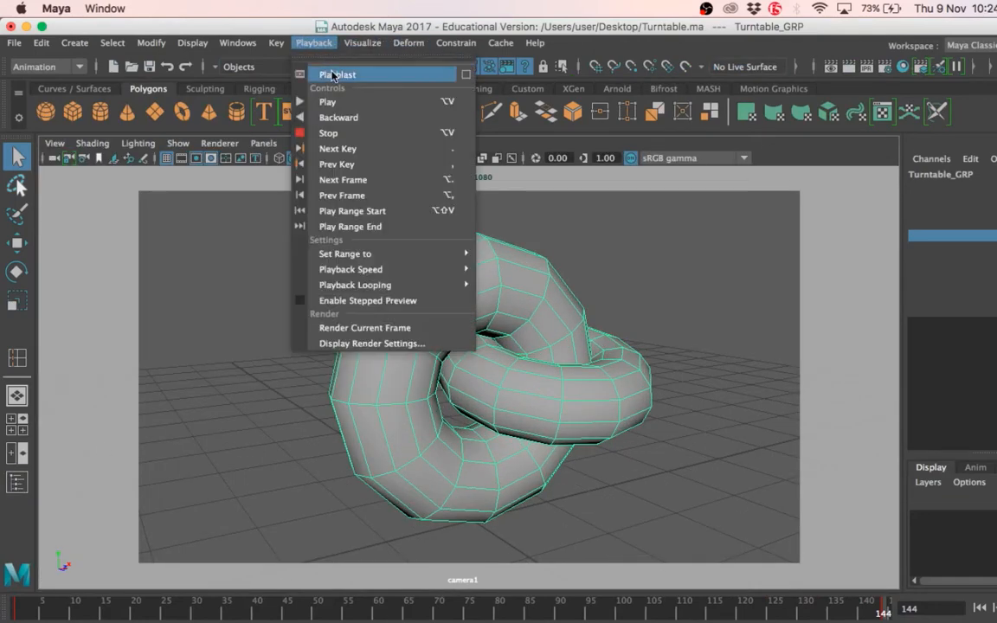
click(337, 75)
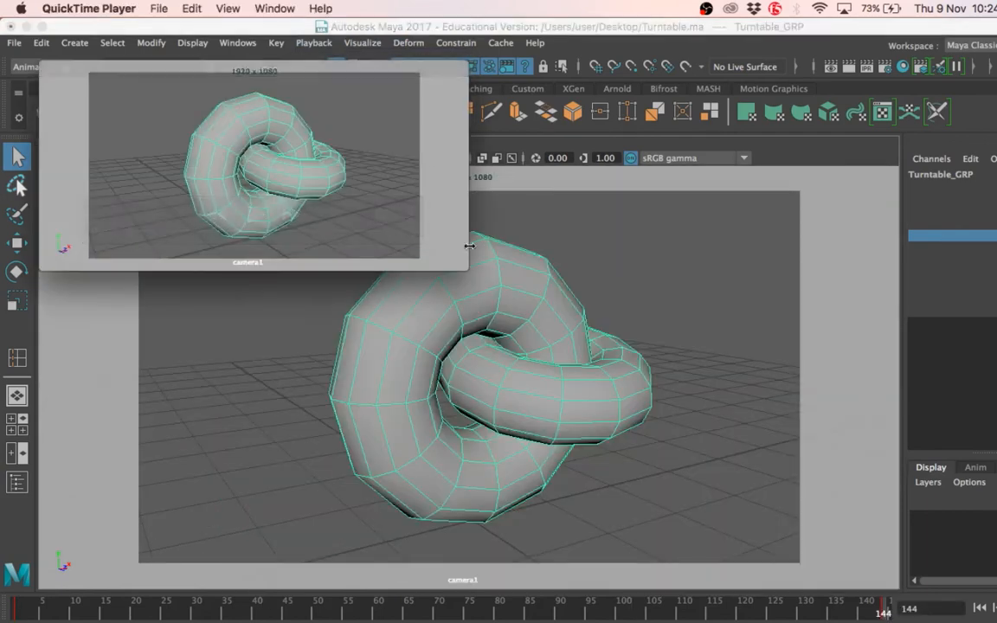
drag(362, 71, 740, 185)
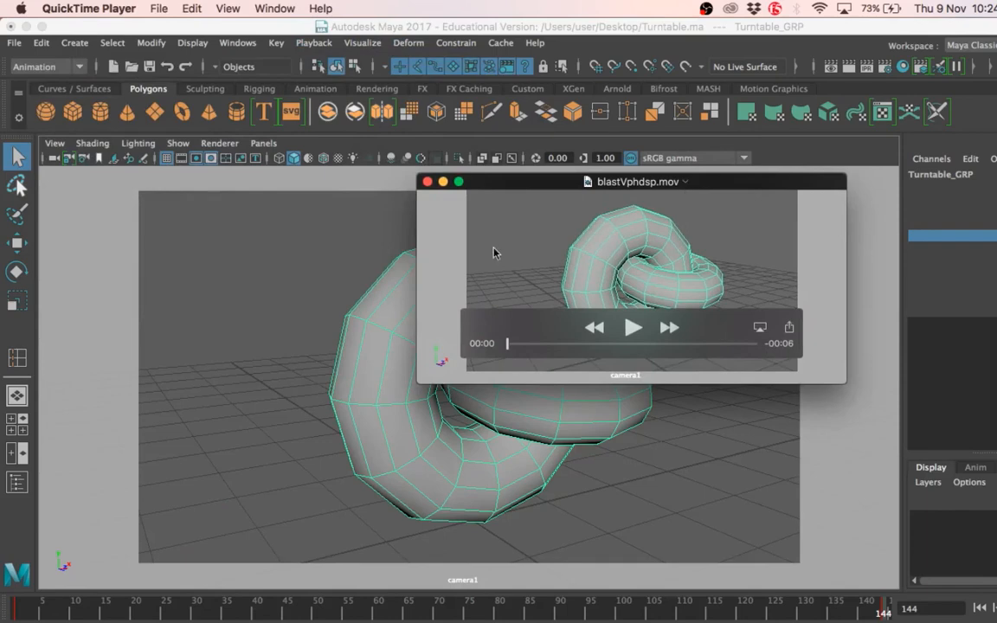
Try a scale of 1.00 in the Playblast Options and close the dialog
click(313, 43)
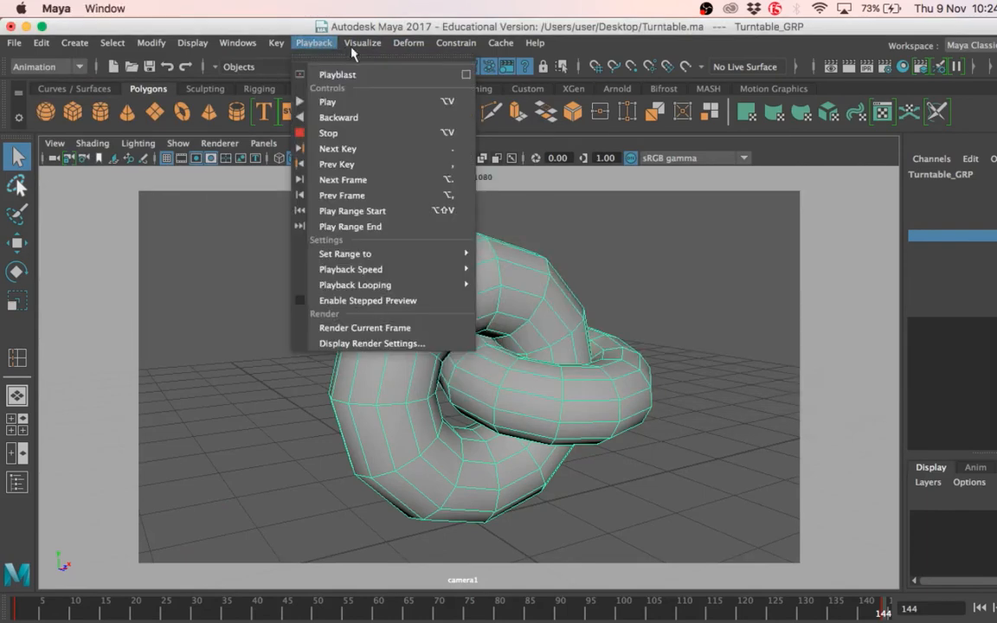
click(464, 75)
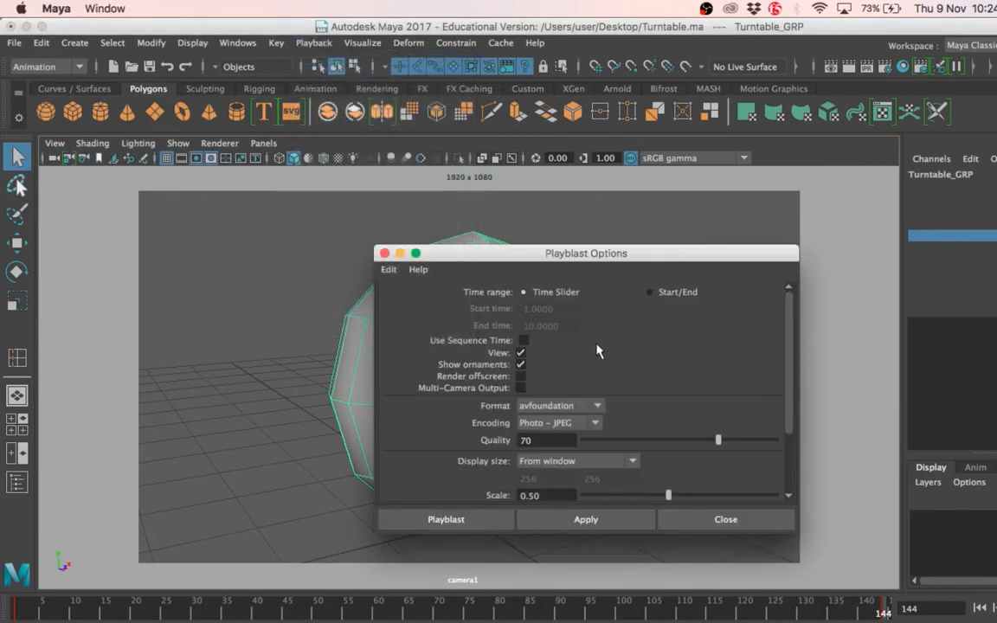
scroll(576, 414, down, 5)
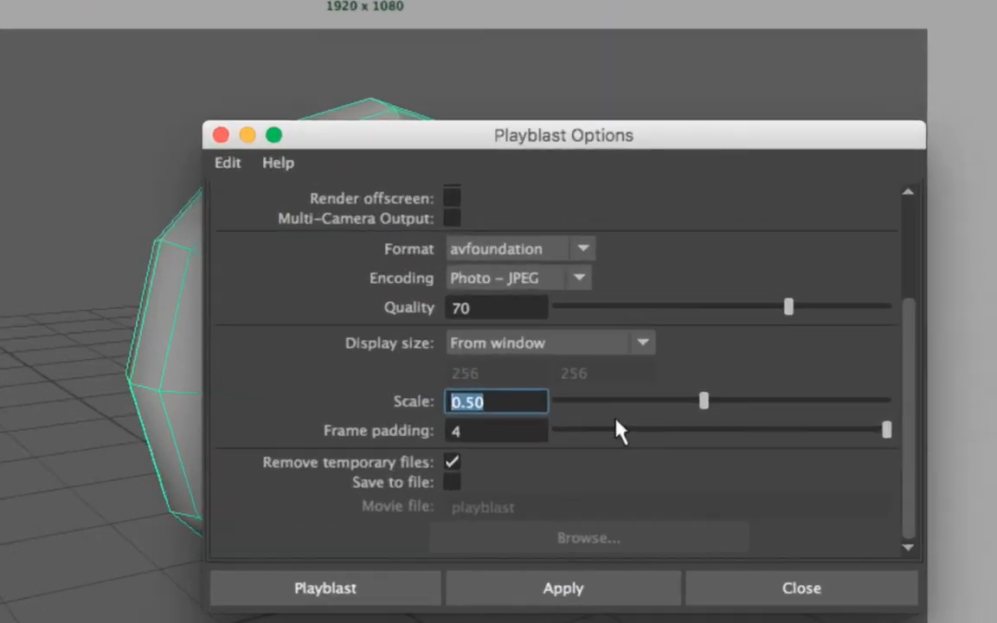
text(1)
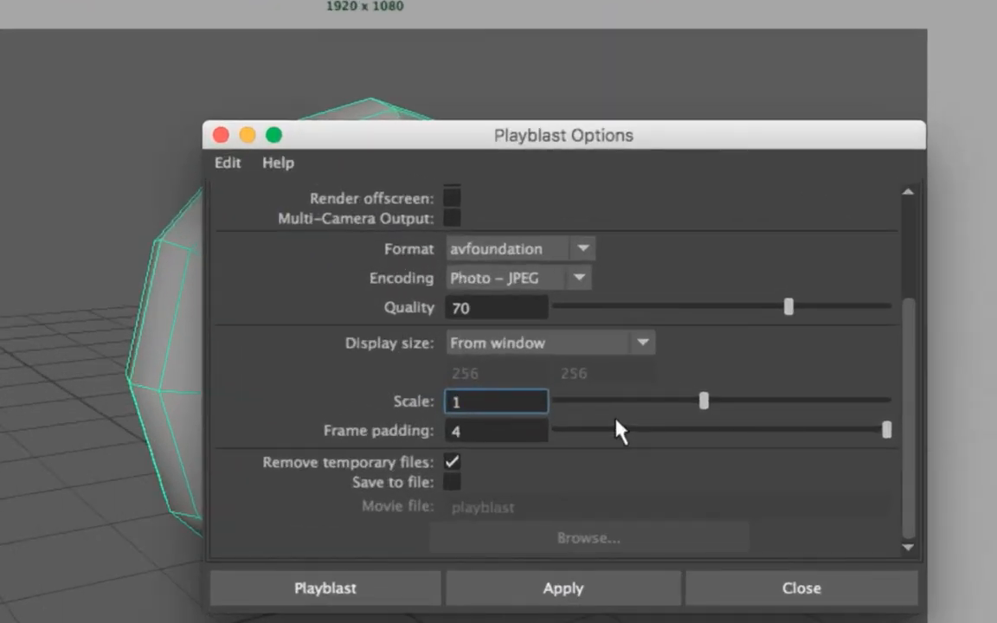
scroll(616, 423, up, 4)
key(Tab)
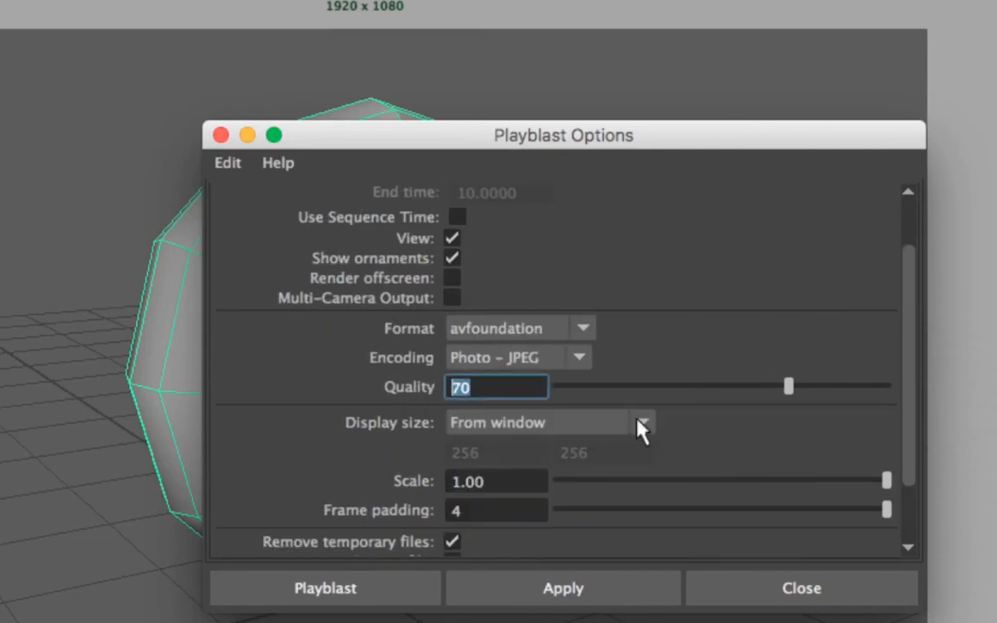
scroll(619, 424, up, 3)
scroll(619, 414, down, 4)
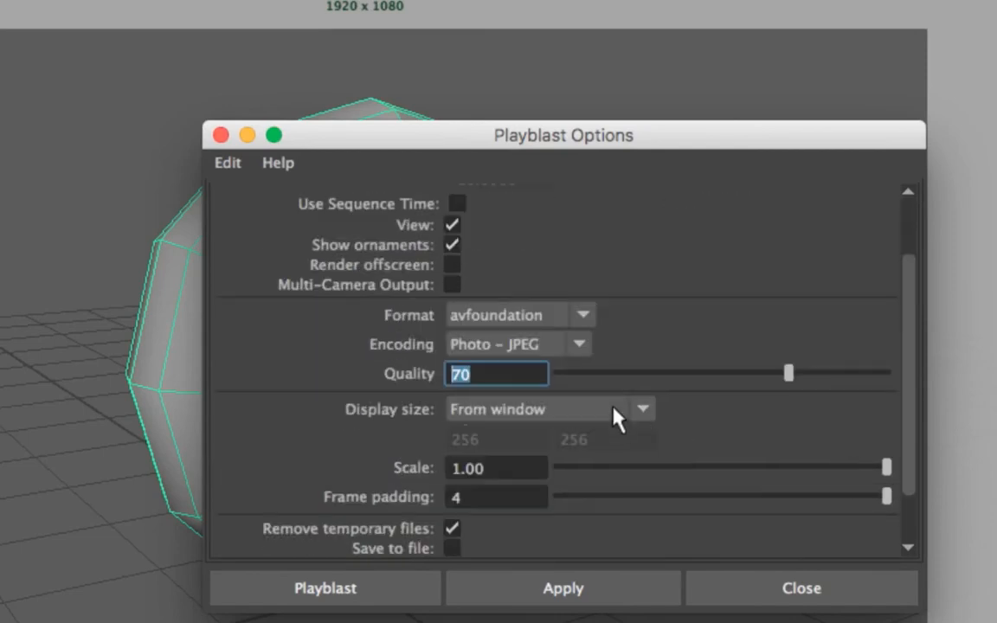
click(741, 580)
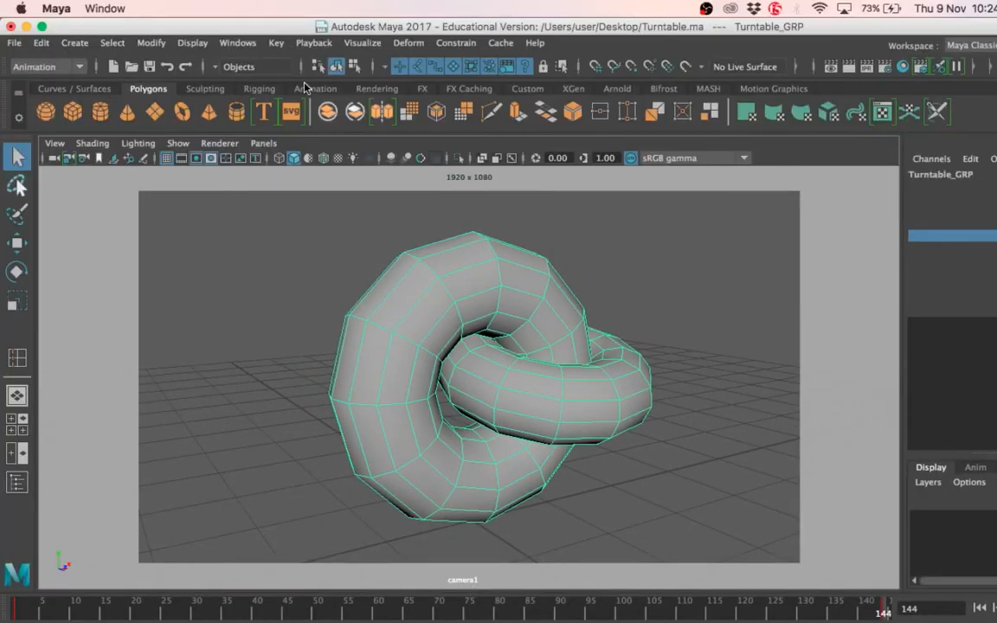
Playblast the turntable again and close the previous playblast movie
click(314, 42)
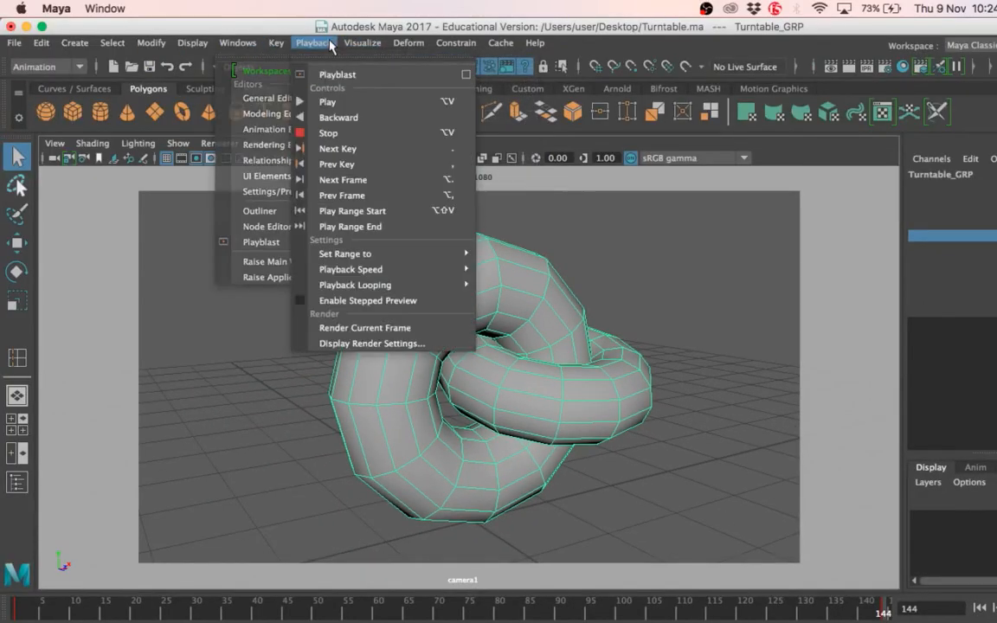
click(334, 75)
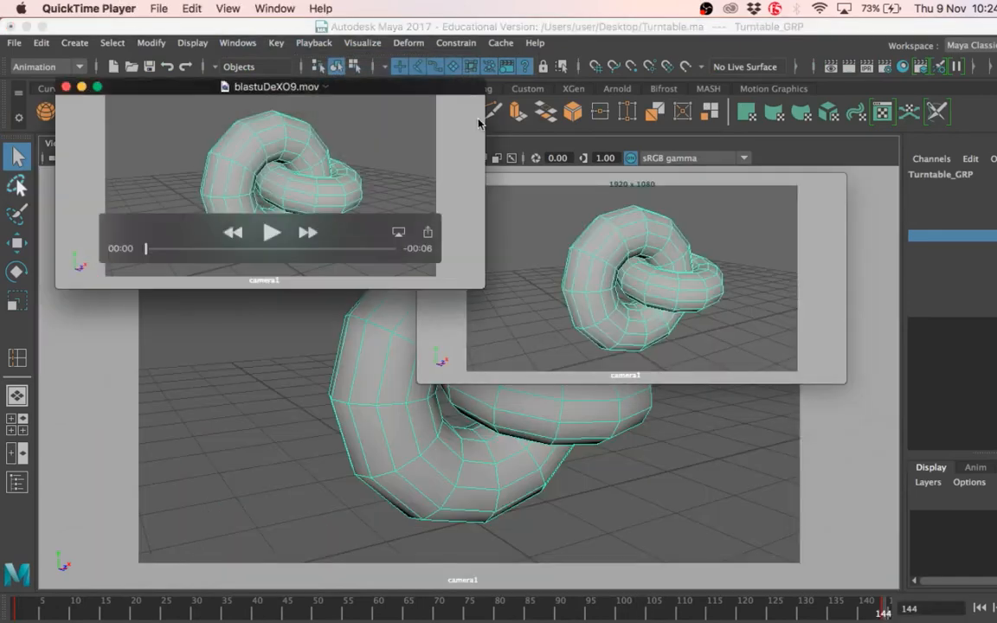
drag(585, 180, 702, 236)
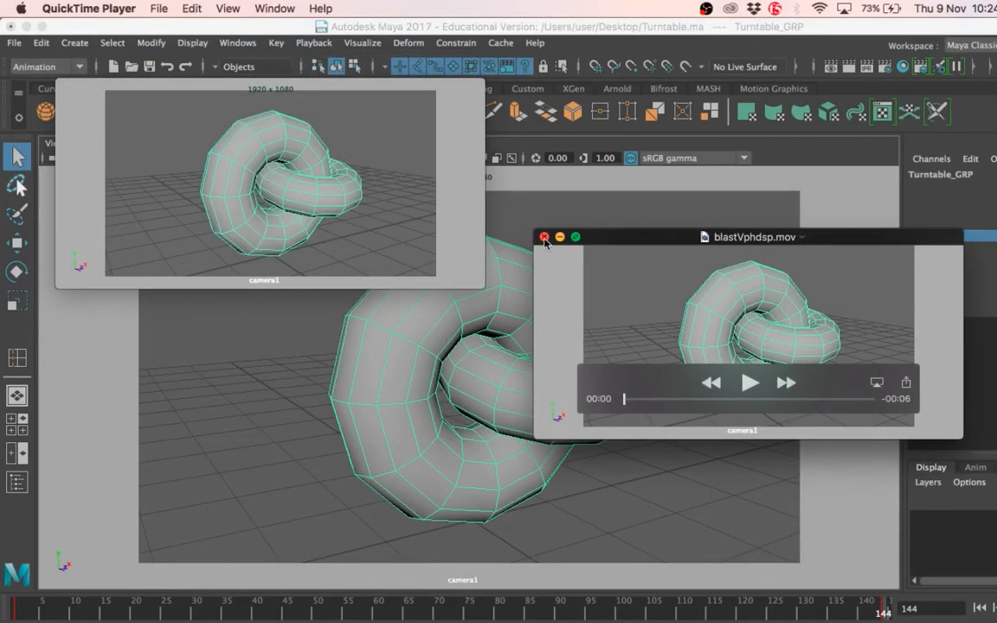
click(545, 237)
Play the new playblast movie in QuickTime Player and turn on looping
click(271, 232)
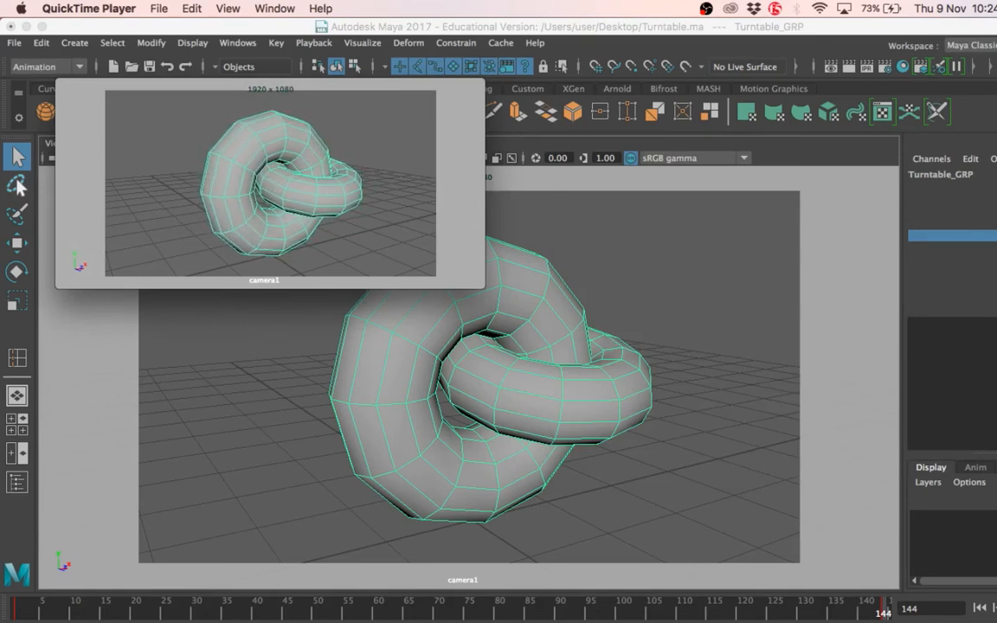
click(258, 208)
click(240, 10)
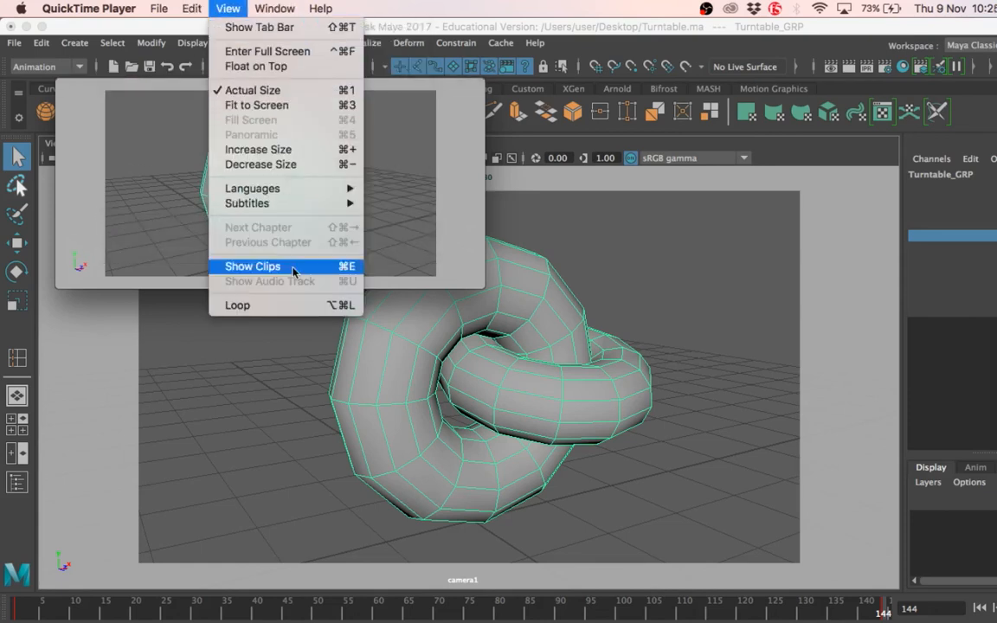
click(259, 305)
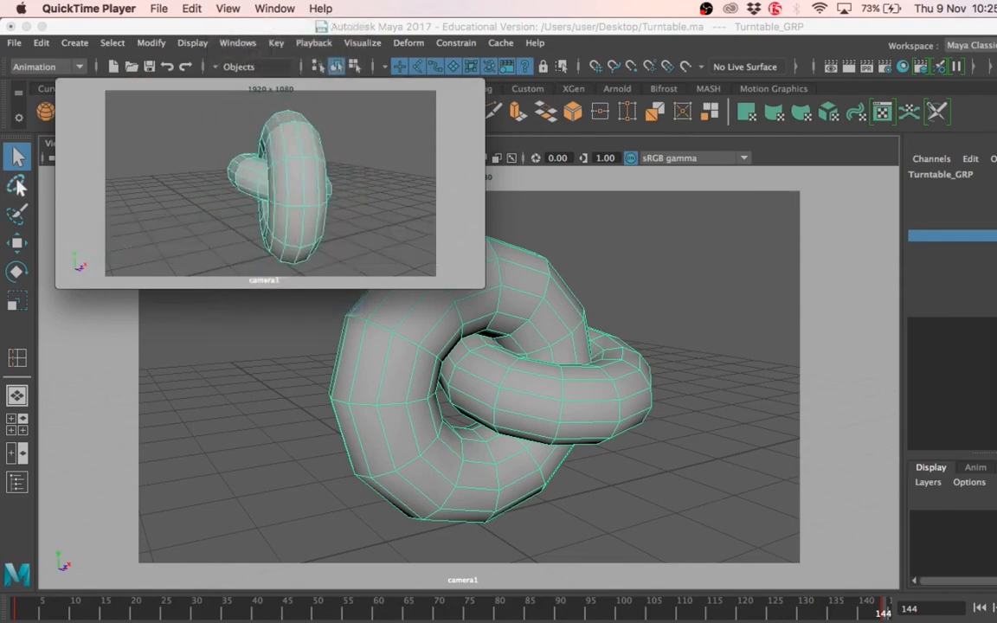
View the playblast movie at actual size, and playblast the turntable with Save to file turned on, keeping the file name playblast
key(super+1)
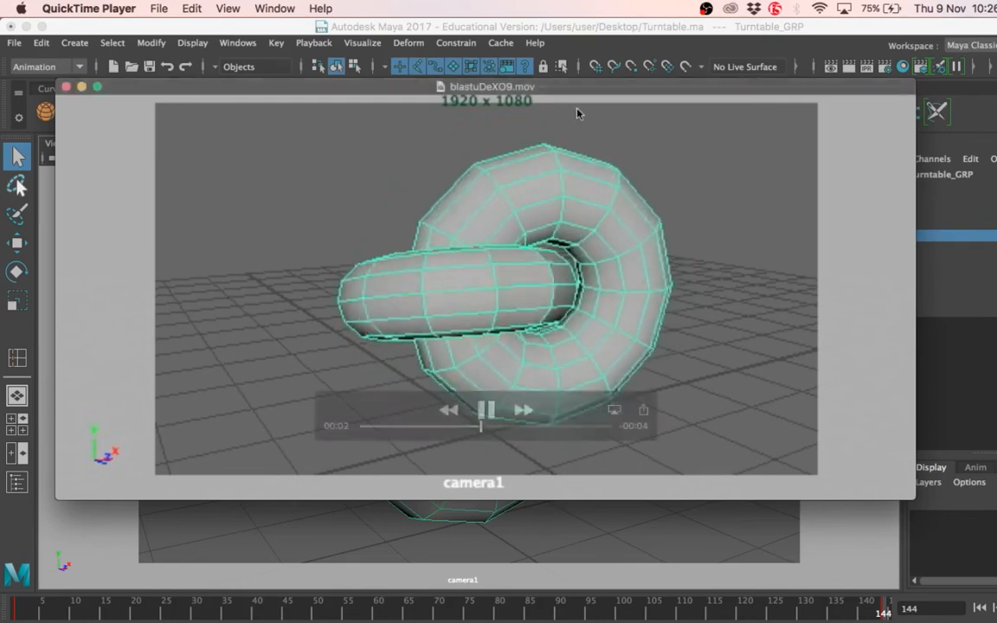
click(312, 43)
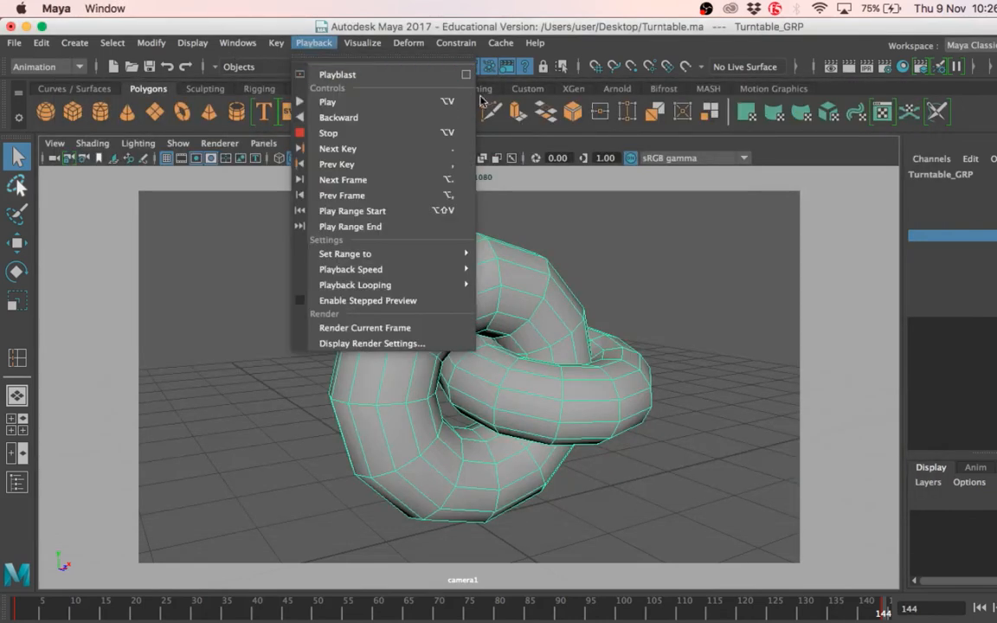
click(466, 74)
scroll(640, 417, down, 5)
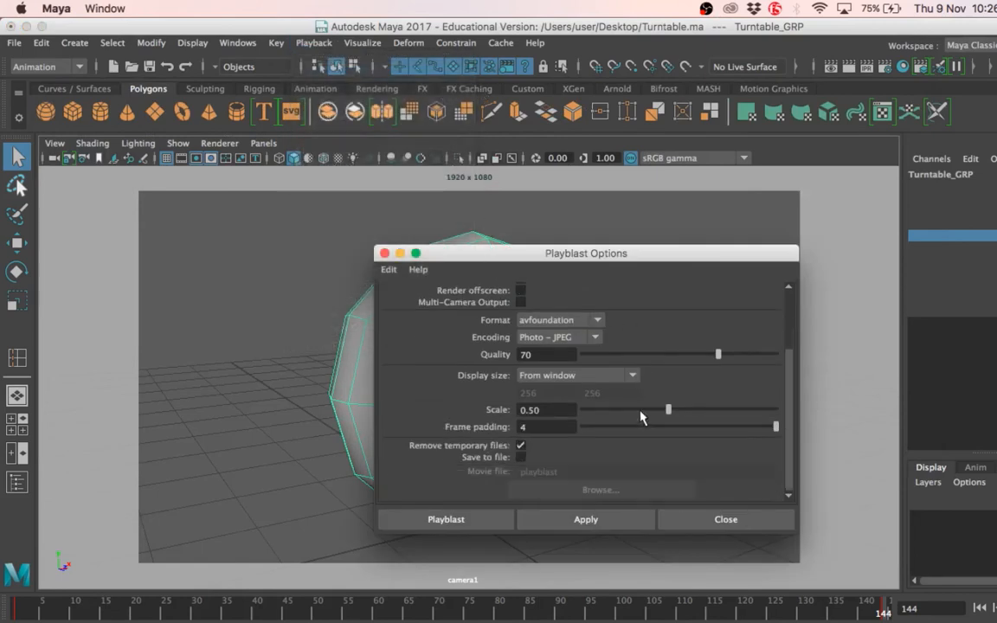
click(521, 458)
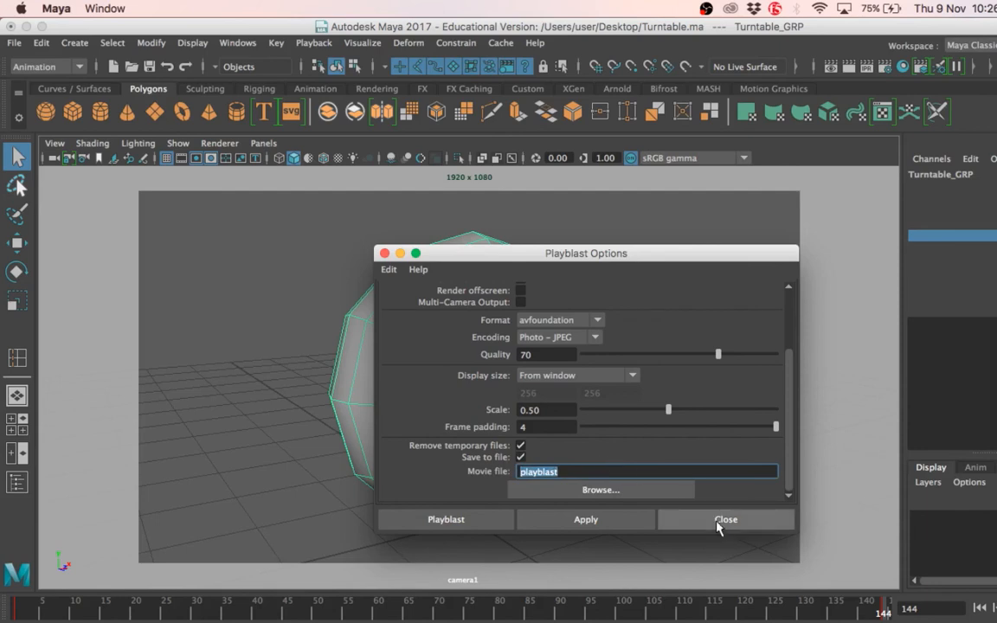
scroll(627, 468, up, 2)
scroll(627, 468, up, 1)
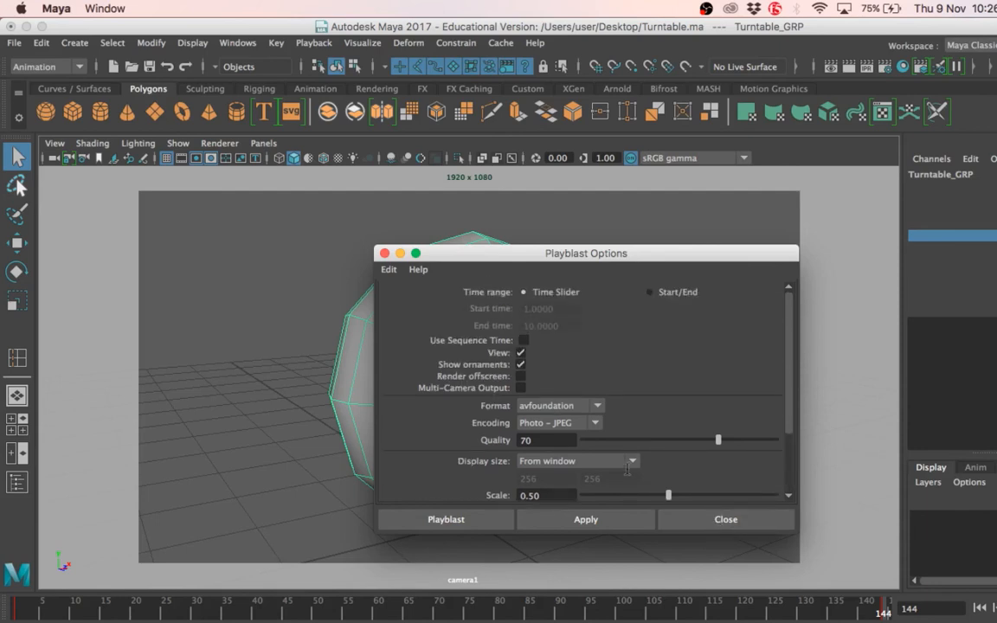
scroll(626, 469, down, 2)
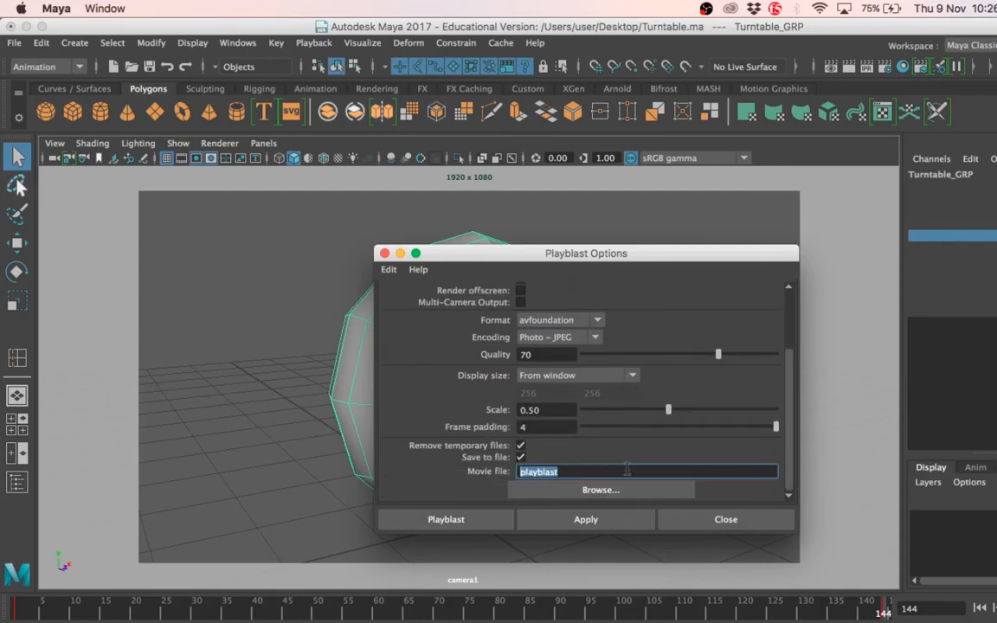
click(446, 520)
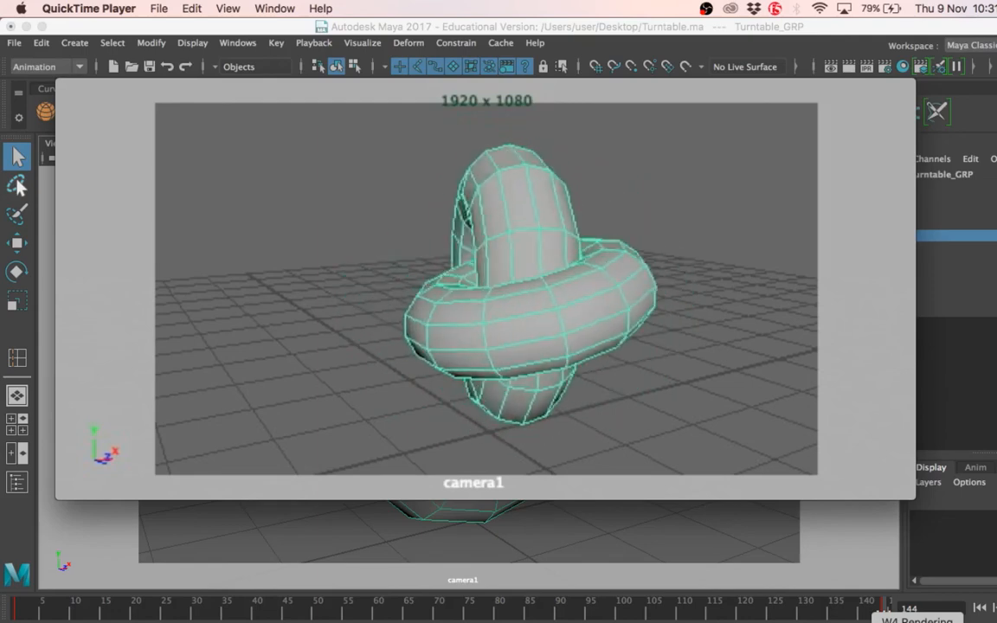
Close the playblast movie and show the Outliner beside the camera1 view again
mouse_move(387, 360)
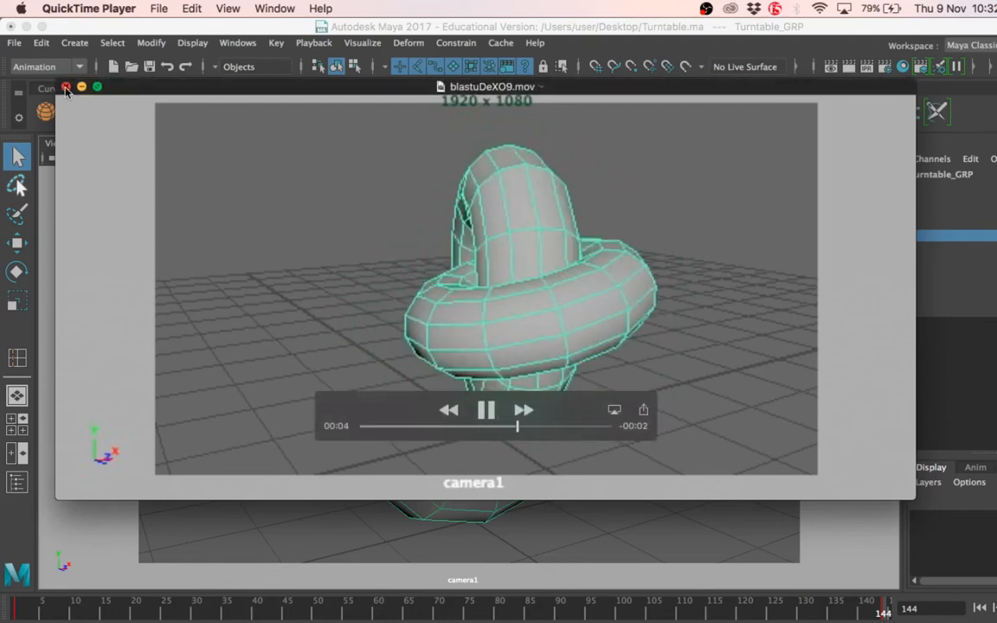
click(65, 88)
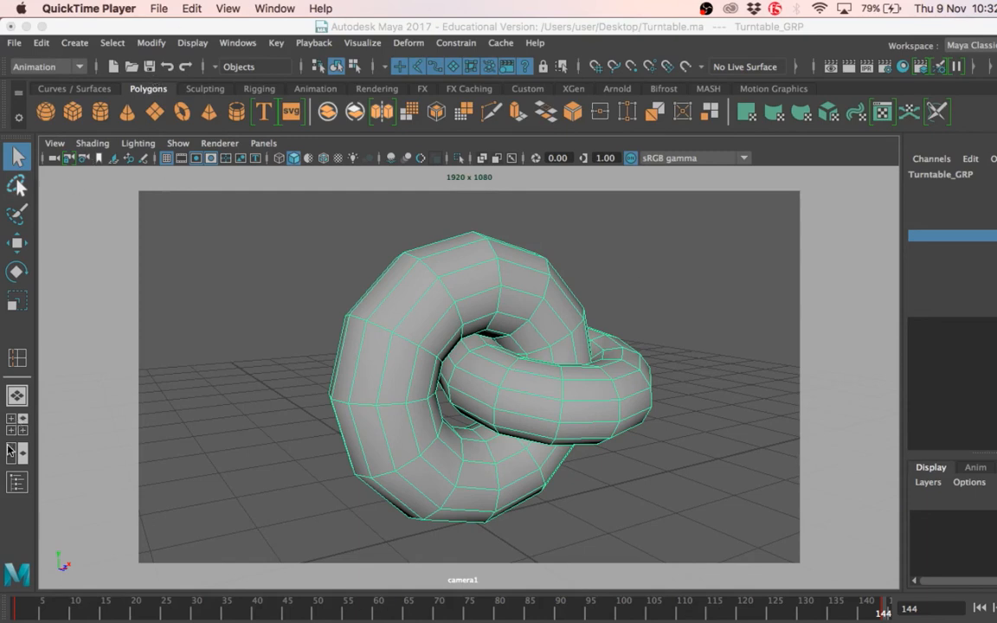
click(17, 482)
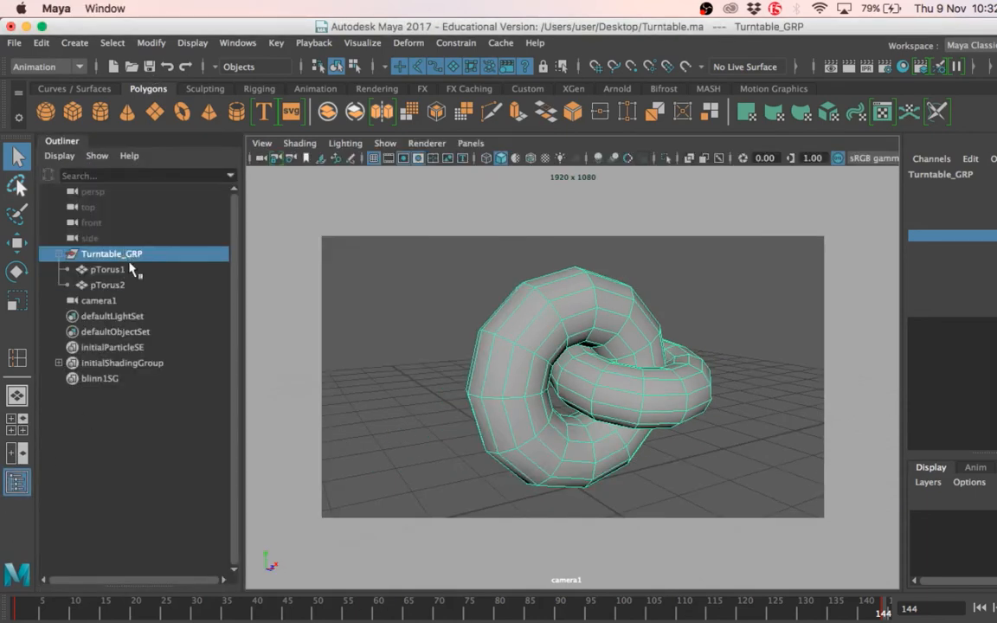
Open the Graph Editor for the Turntable_GRP group
click(155, 285)
click(156, 254)
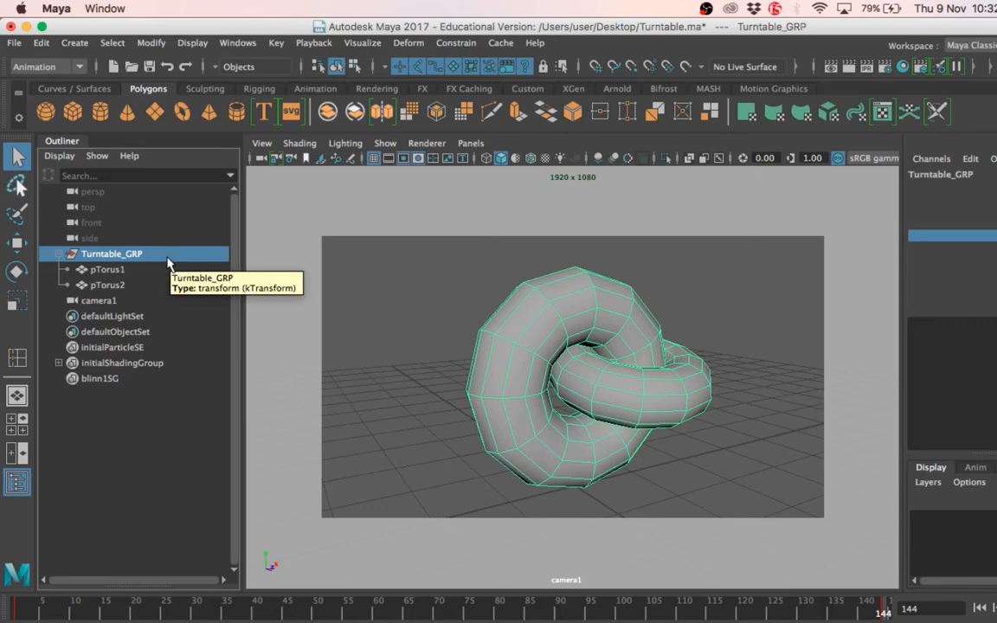
click(193, 44)
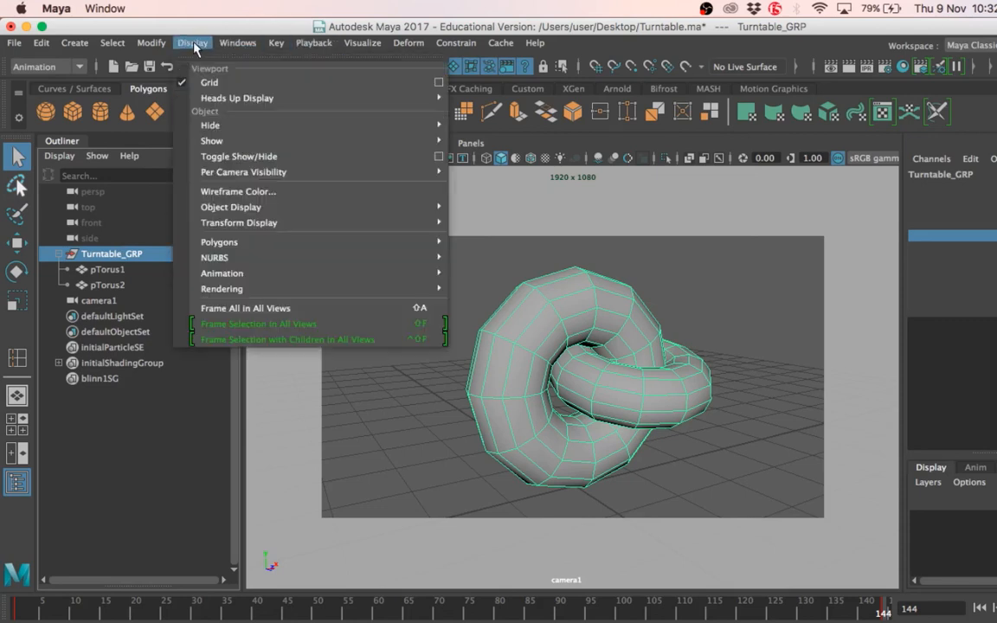
mouse_move(238, 43)
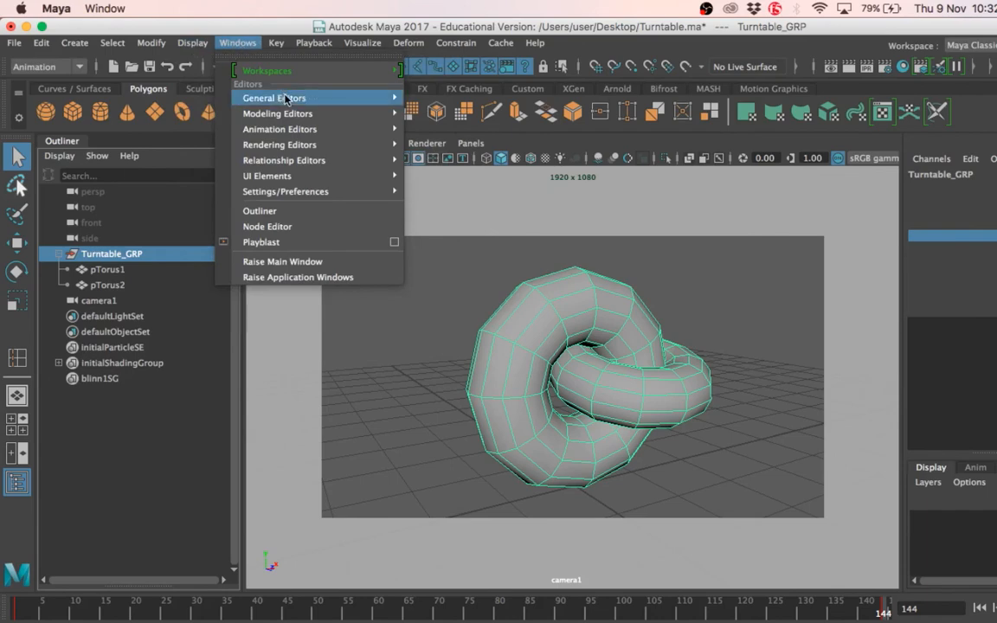
mouse_move(314, 114)
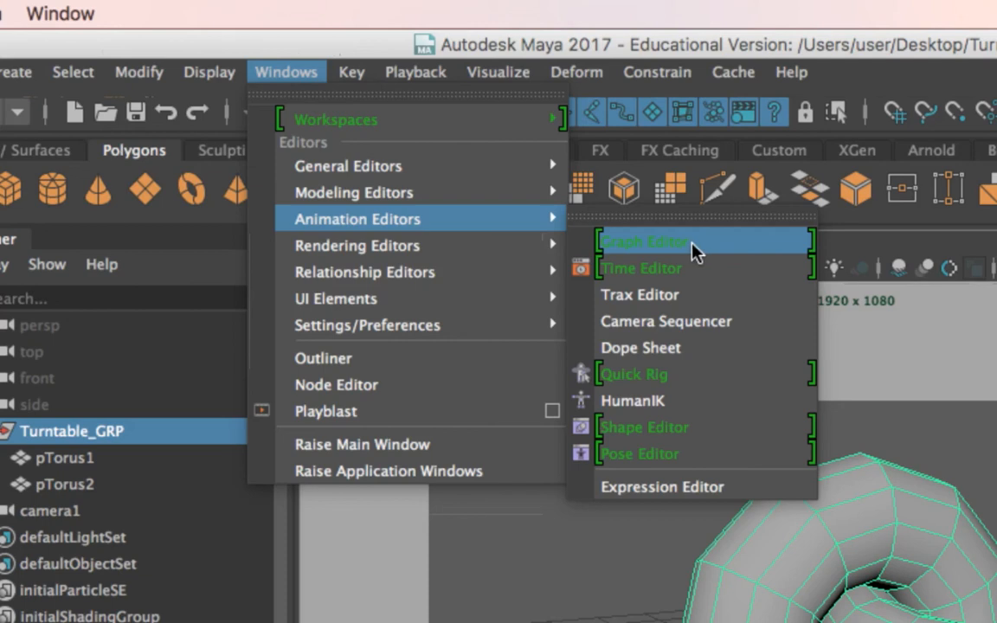
click(695, 247)
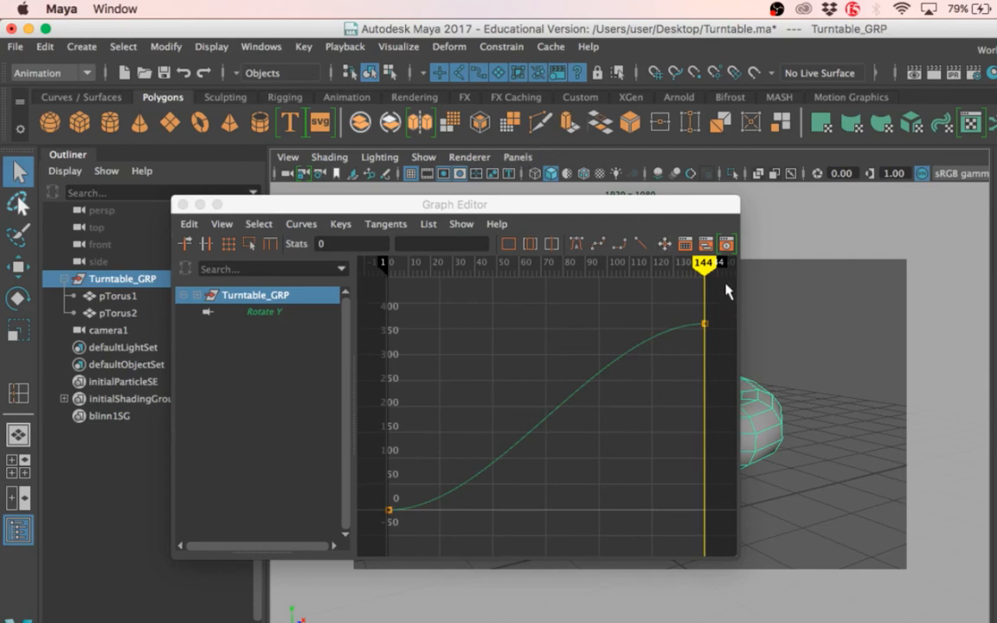
Move and enlarge the Graph Editor window, and scrub the current time through the rotation curve to frame 143
click(701, 263)
mouse_move(702, 265)
mouse_down()
mouse_move(403, 272)
mouse_move(783, 272)
mouse_move(456, 278)
mouse_move(385, 267)
mouse_move(439, 267)
mouse_up()
mouse_move(602, 287)
mouse_down()
mouse_move(806, 283)
mouse_move(469, 302)
mouse_up()
drag(536, 215, 457, 84)
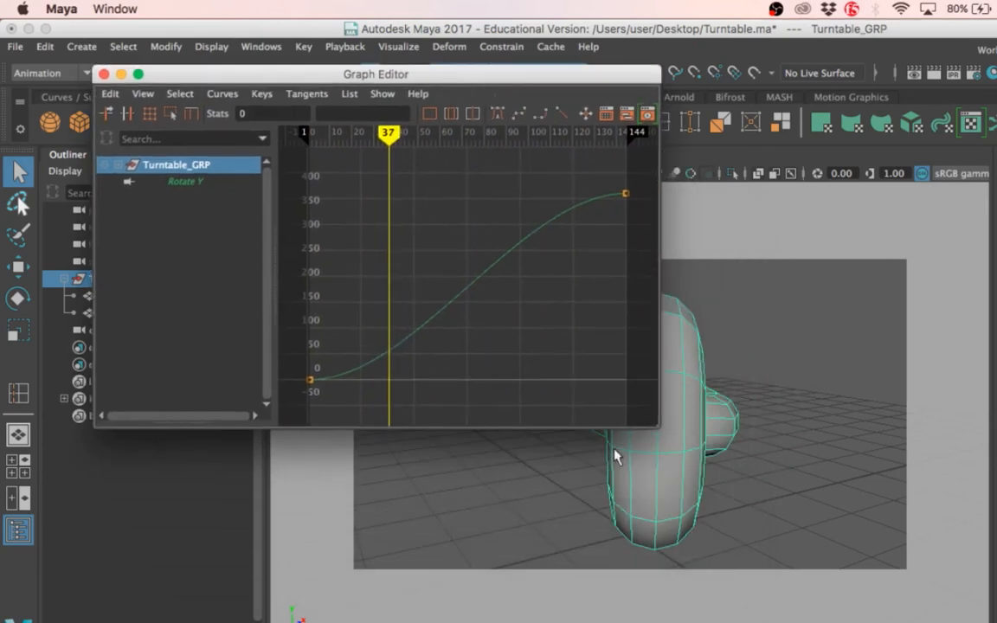
drag(658, 426, 959, 596)
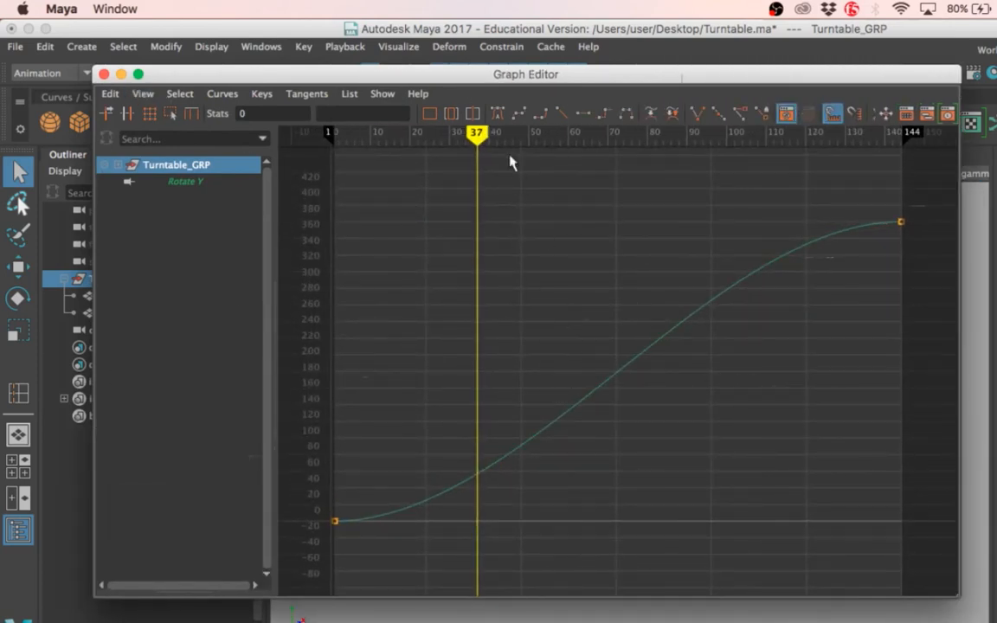
mouse_move(476, 136)
mouse_down()
mouse_move(319, 139)
mouse_move(900, 149)
mouse_move(381, 137)
mouse_move(893, 166)
mouse_move(520, 161)
mouse_move(304, 143)
mouse_move(919, 149)
mouse_move(365, 139)
mouse_move(897, 175)
mouse_up()
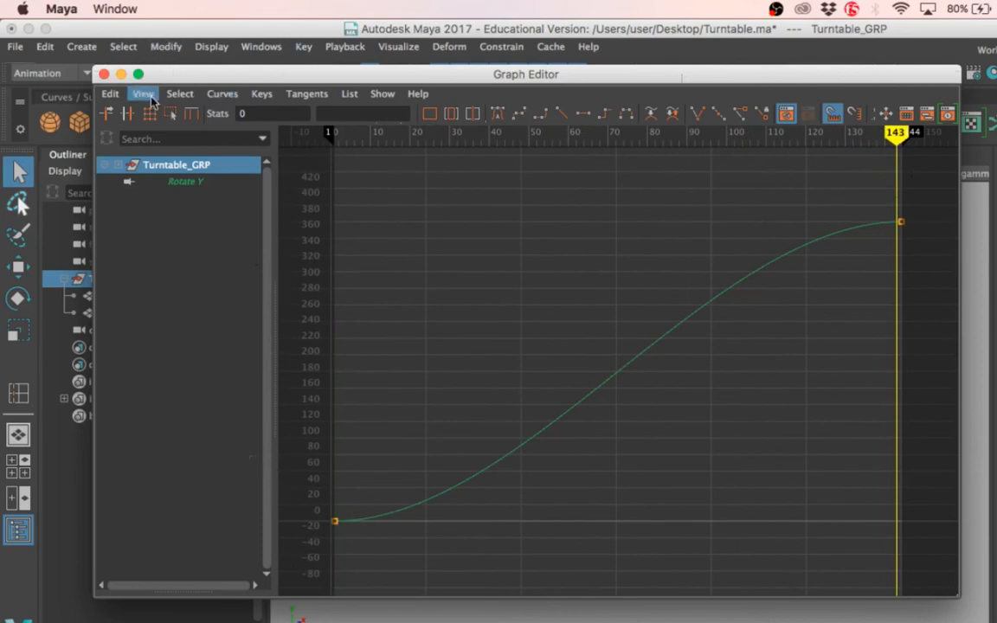
Isolate Turntable_GRP's Rotate Y curve and move the Graph Editor aside to uncover the Outliner
click(190, 189)
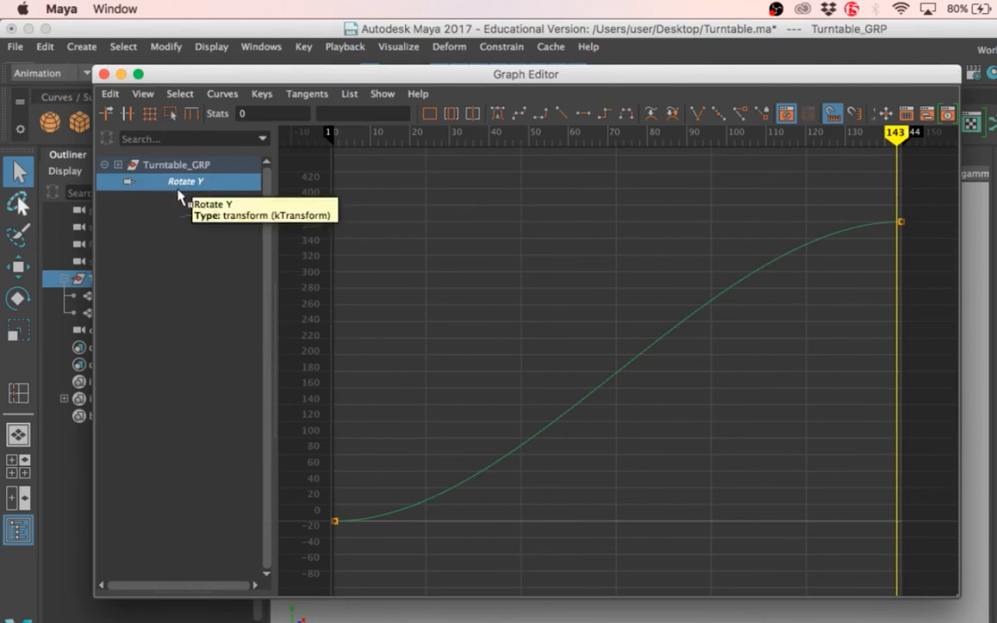
click(180, 191)
click(198, 185)
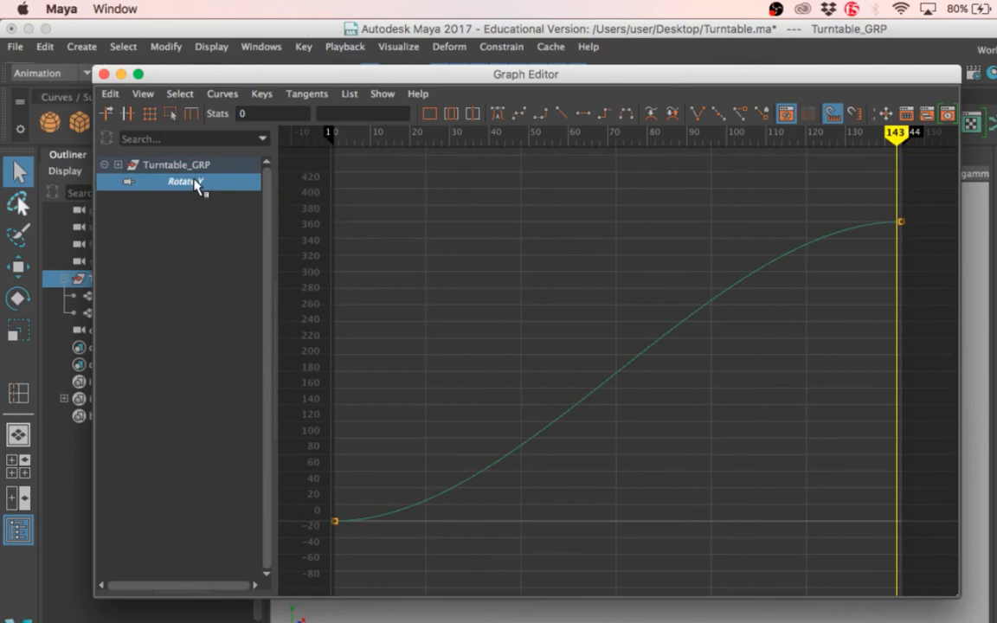
drag(173, 78, 291, 59)
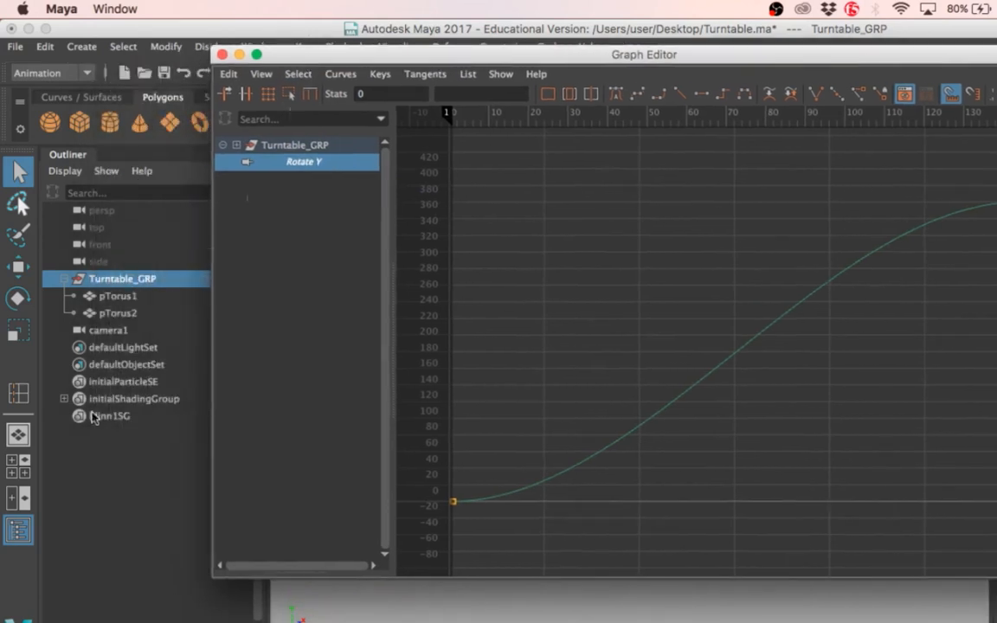
Examine camera1's translate, rotate and scale channels one by one in the Graph Editor
click(103, 329)
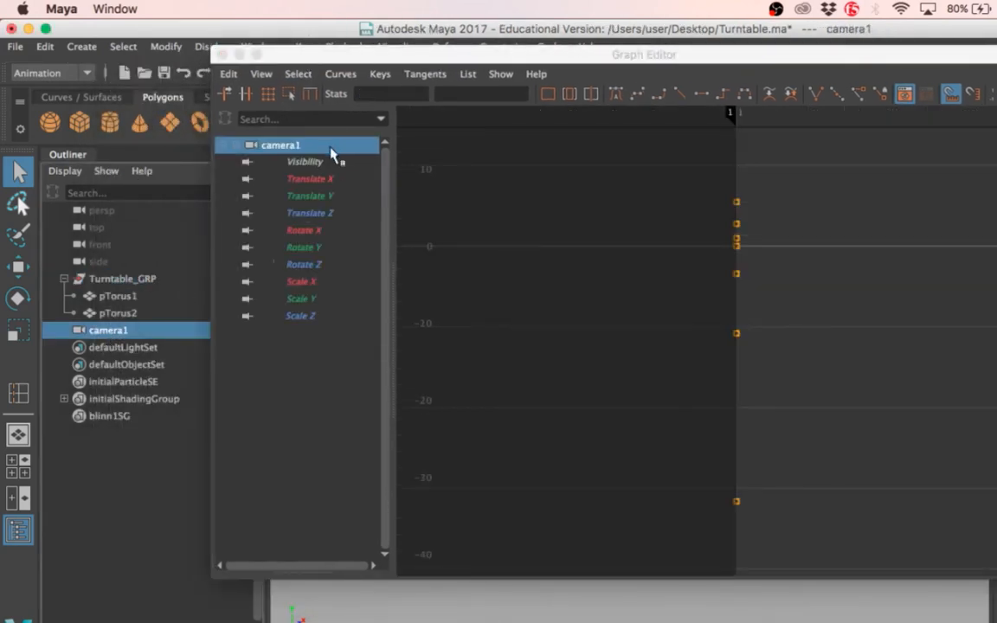
click(299, 180)
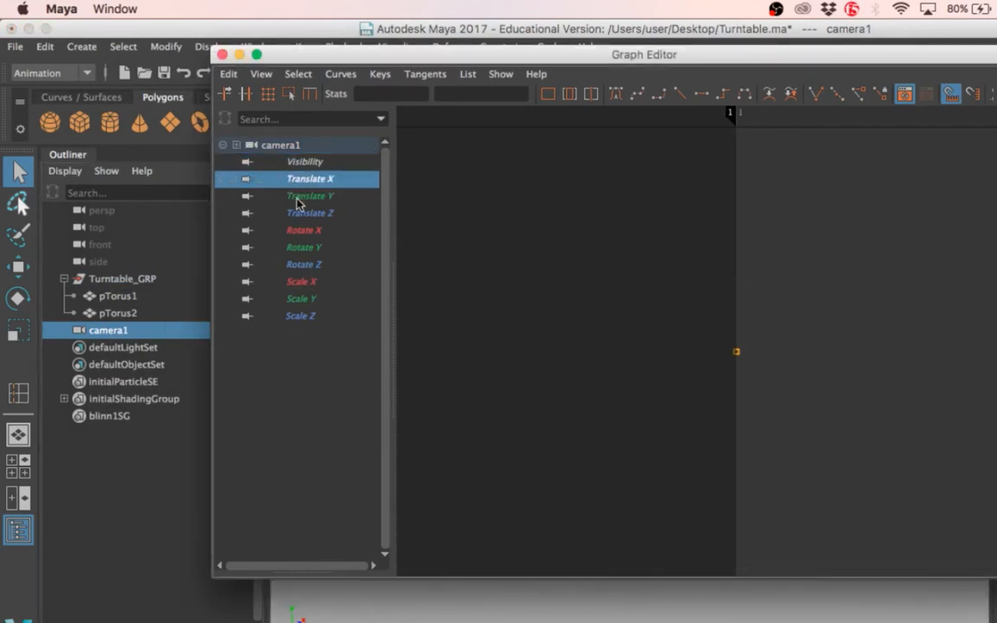
click(298, 197)
click(303, 230)
click(308, 264)
click(303, 281)
click(303, 298)
click(310, 317)
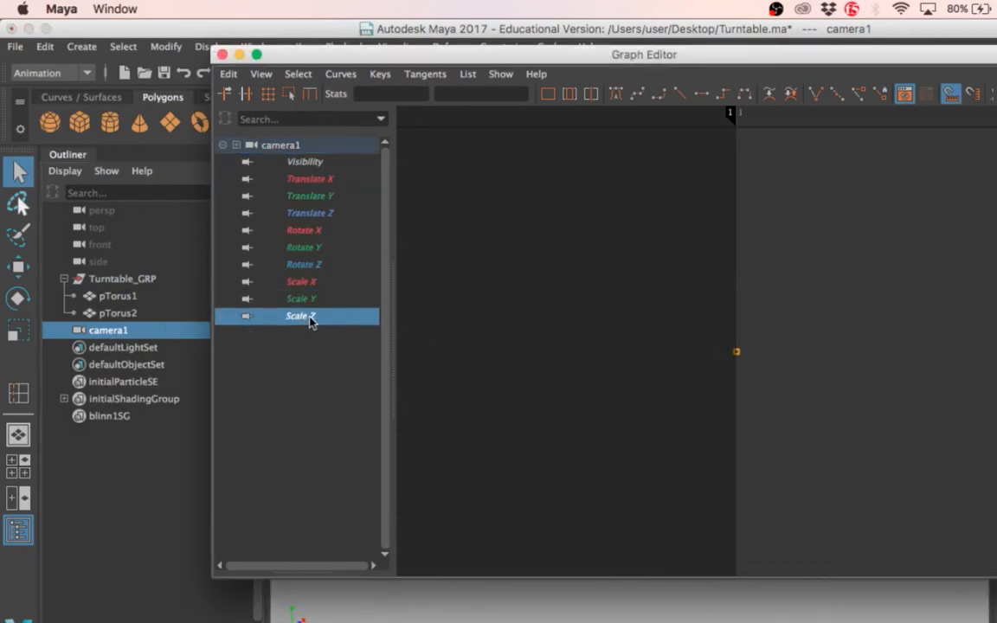
Reselect Turntable_GRP, isolate its Rotate Y curve and move the Graph Editor so the whole curve is in view
click(143, 282)
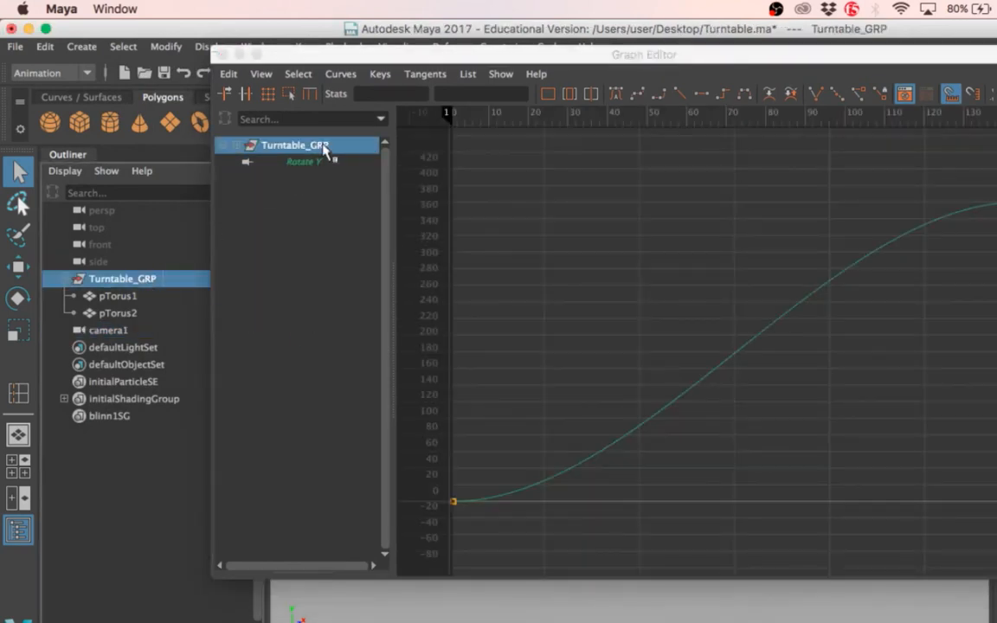
click(303, 162)
drag(481, 58, 332, 66)
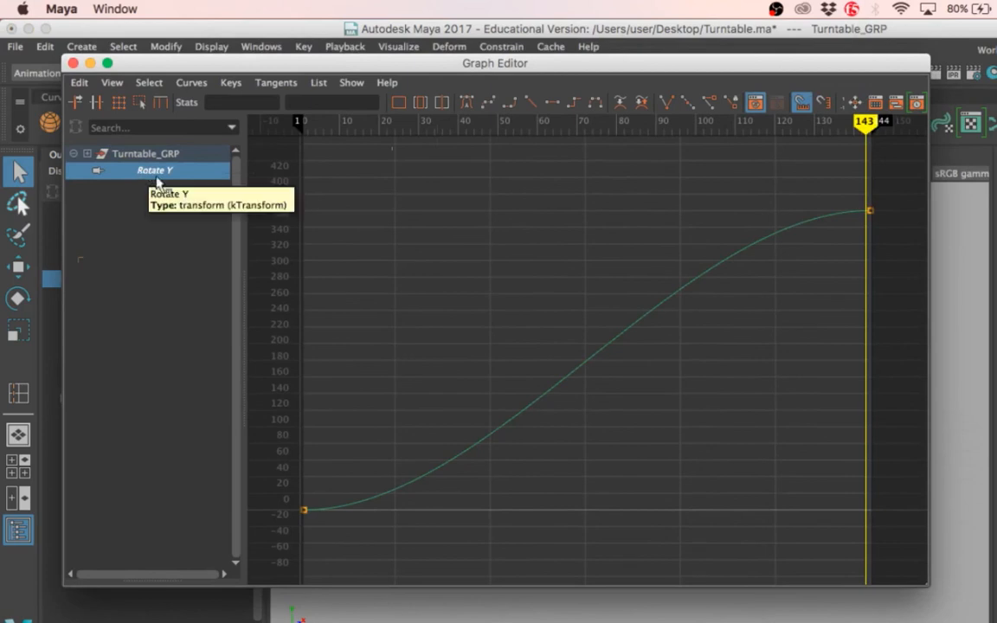
Select the Rotate Y curve's first key and its last key in turn, and scrub the current time back to frame 1
drag(282, 487, 334, 532)
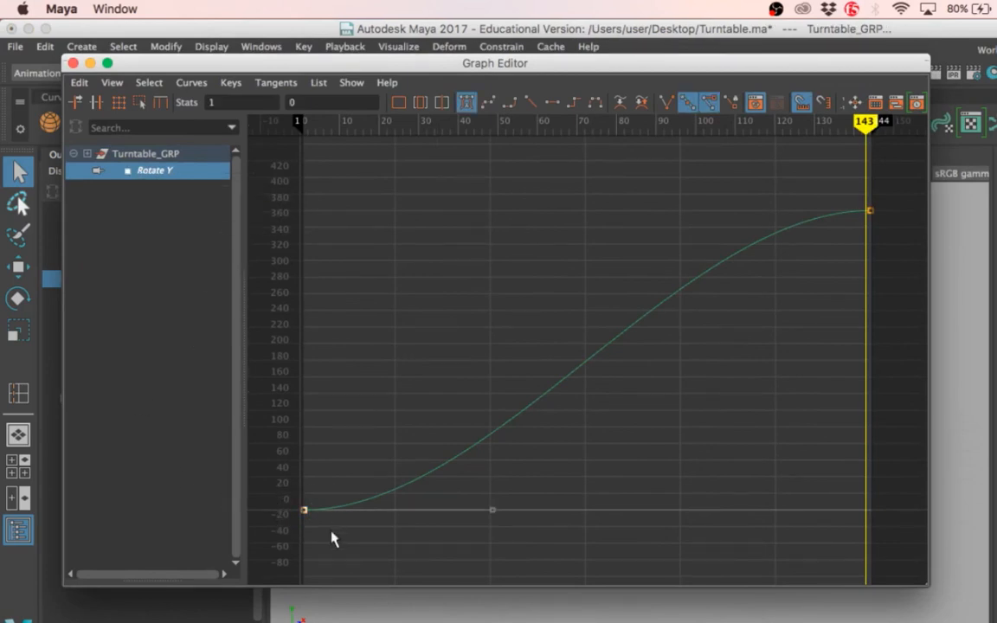
drag(829, 171, 917, 238)
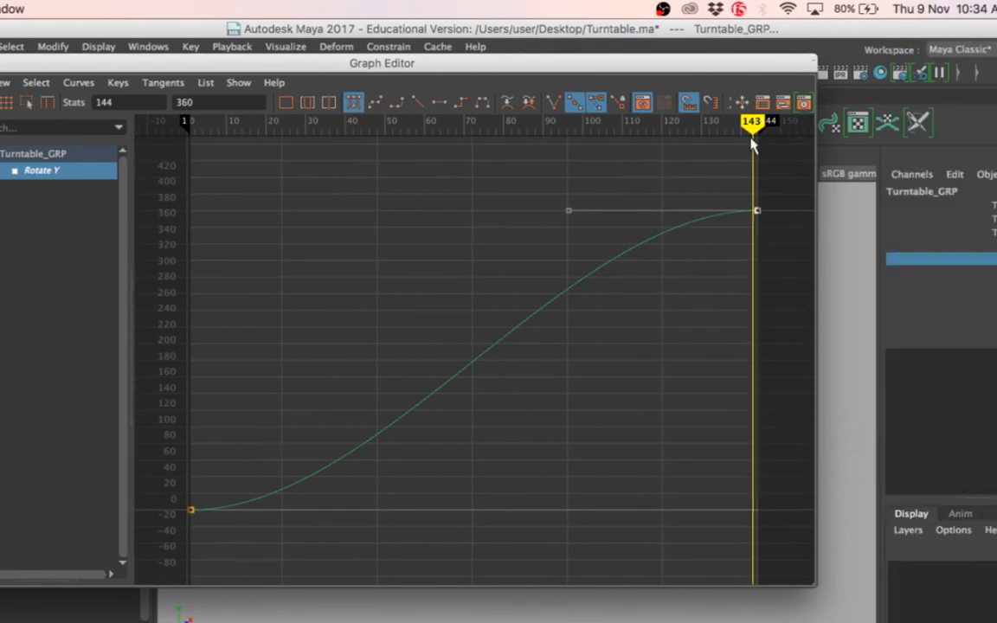
drag(863, 130, 841, 131)
mouse_move(727, 130)
mouse_down()
mouse_move(196, 158)
mouse_move(704, 130)
mouse_move(311, 249)
mouse_move(174, 263)
mouse_move(185, 259)
mouse_up()
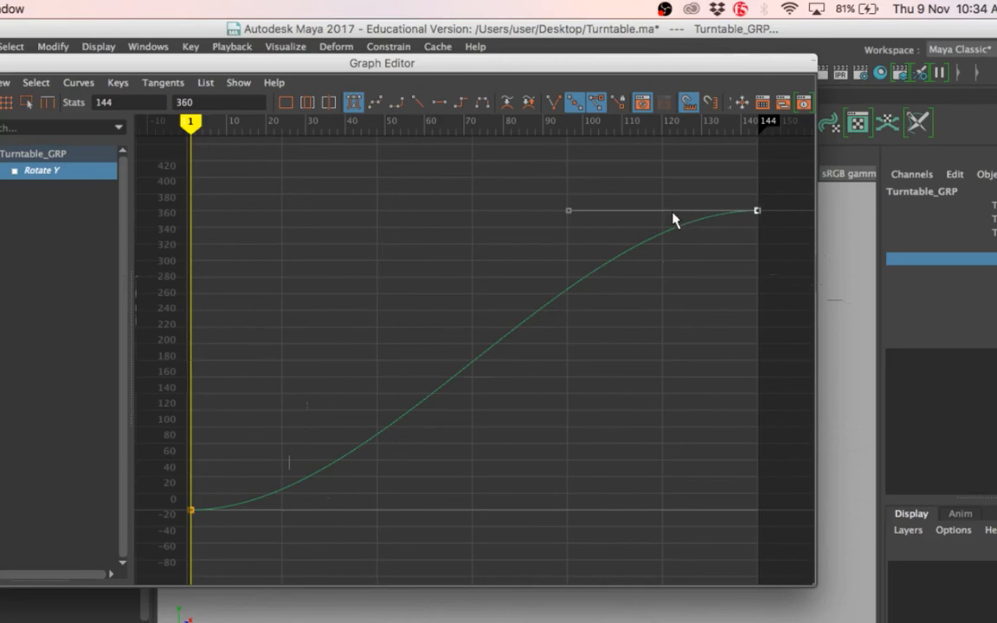
Try tilting the tangent handle of the Rotate Y curve's last key, and restore it with flat tangents
drag(567, 216, 592, 310)
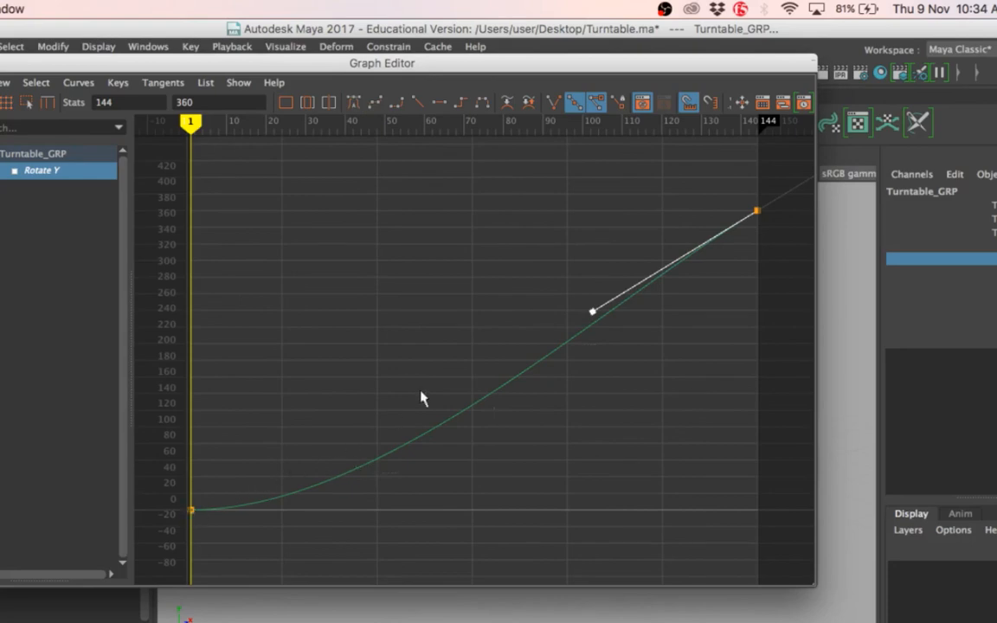
click(442, 103)
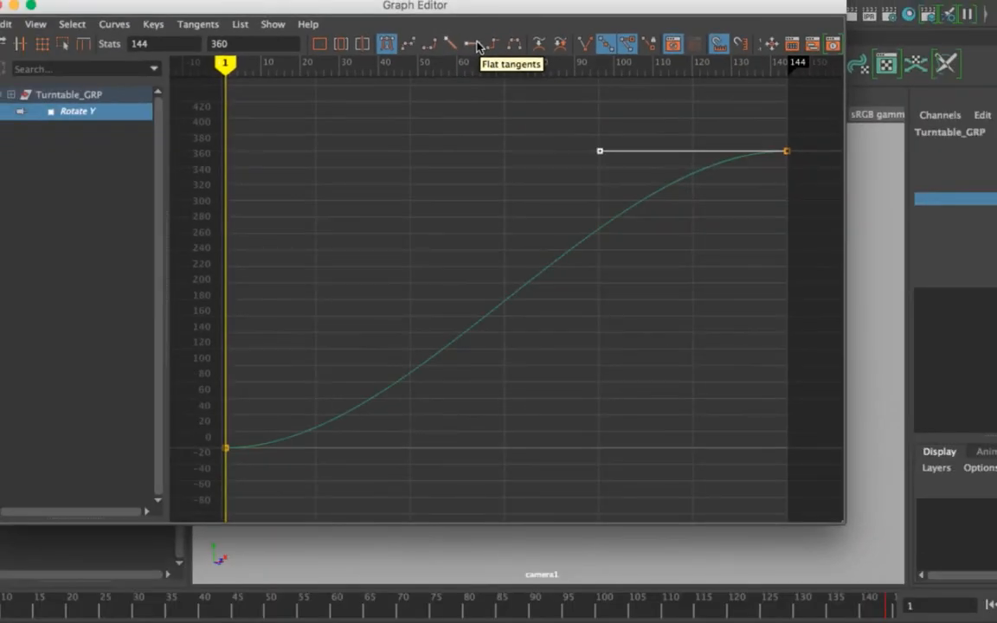
click(414, 179)
Select both keys of the Rotate Y curve and apply linear tangents to make the rotation speed constant
drag(189, 110, 803, 503)
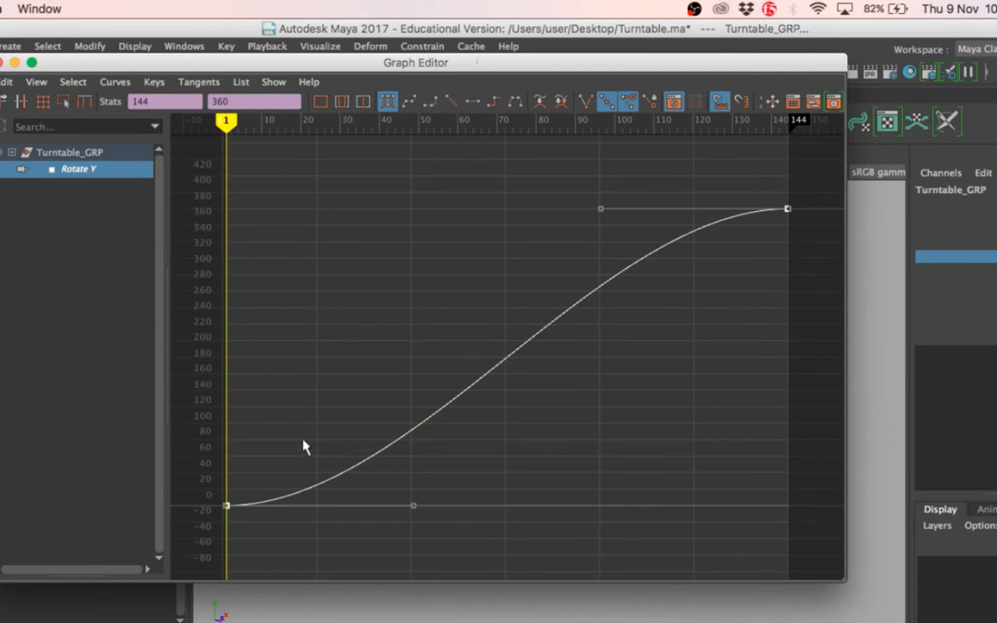
click(175, 151)
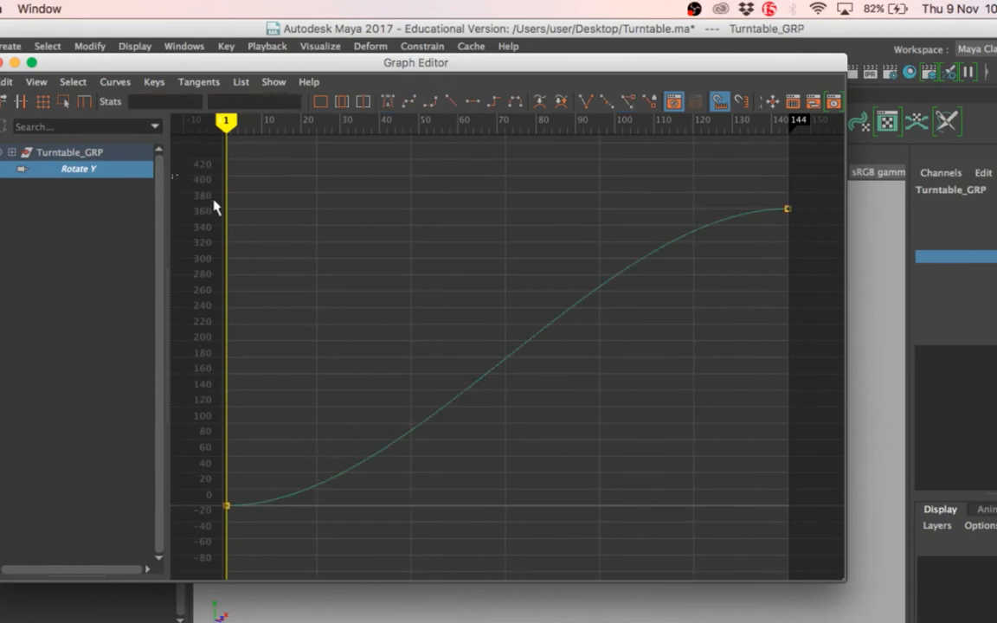
drag(173, 178, 803, 539)
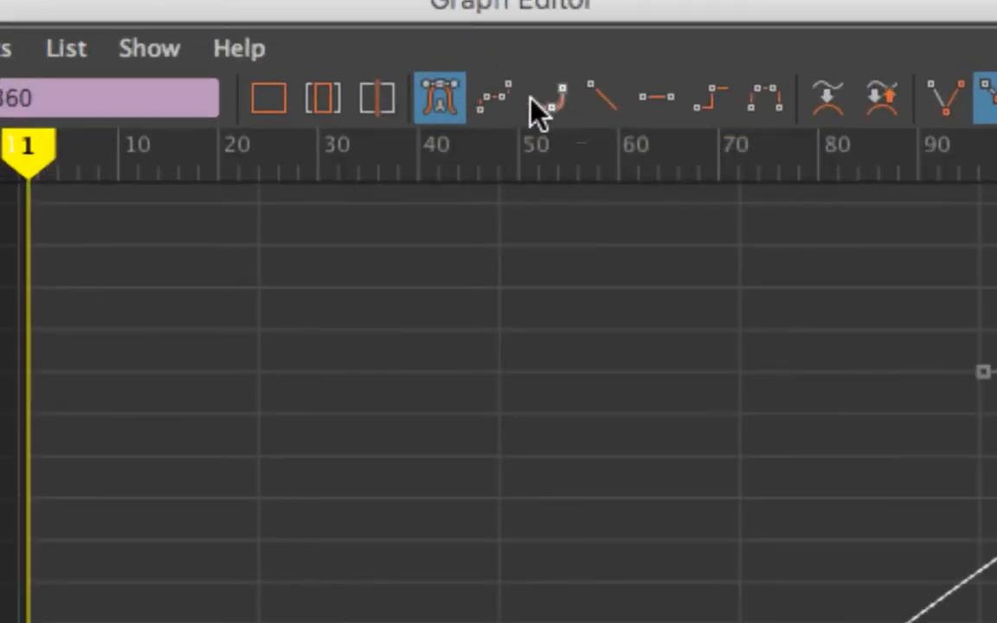
click(602, 100)
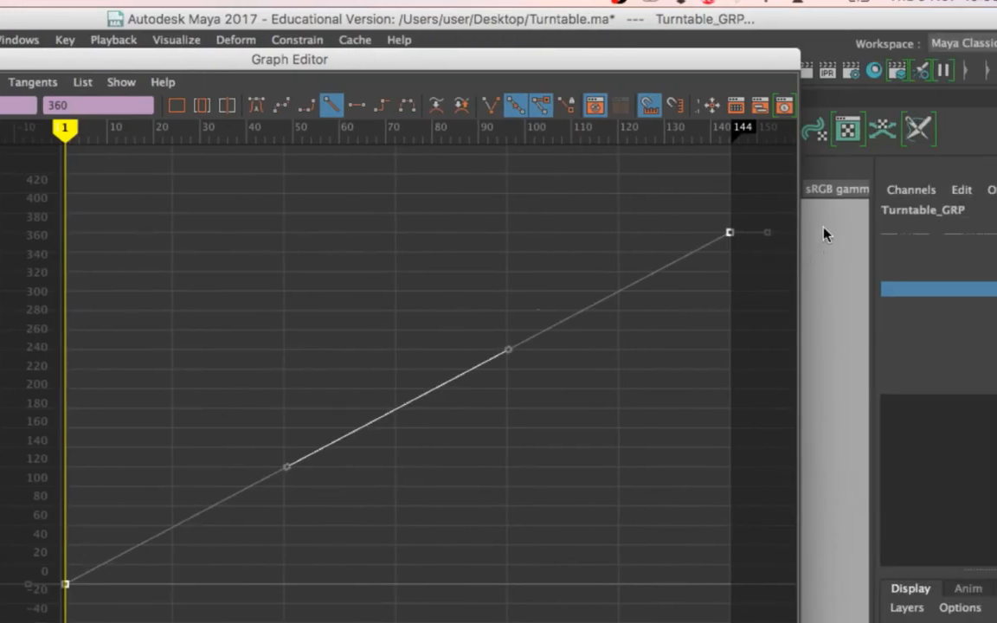
Deselect the Rotate Y keys, close the Graph Editor and playblast the turntable animation through camera1
click(468, 268)
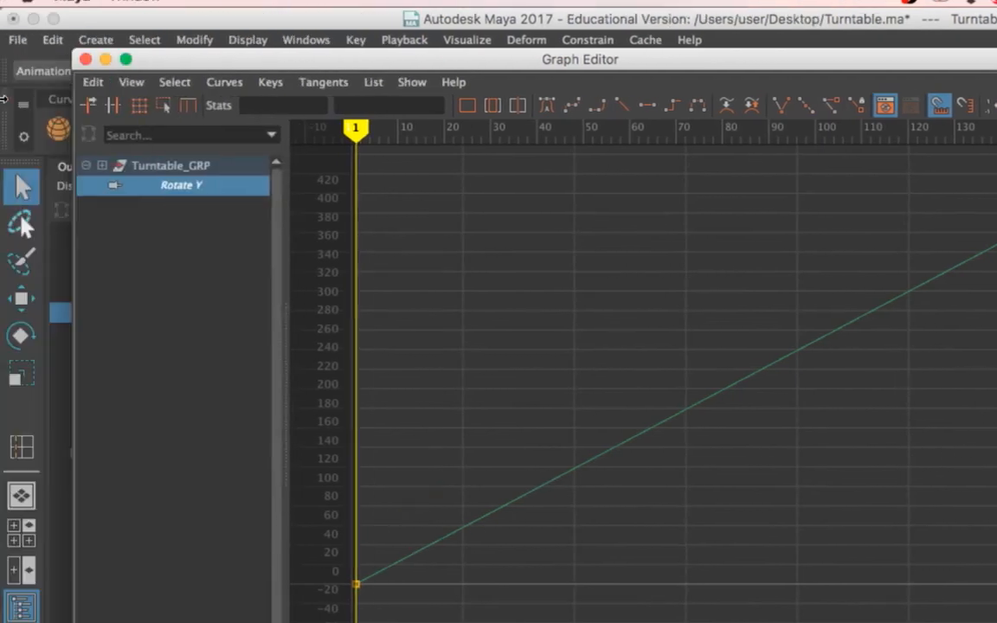
click(86, 59)
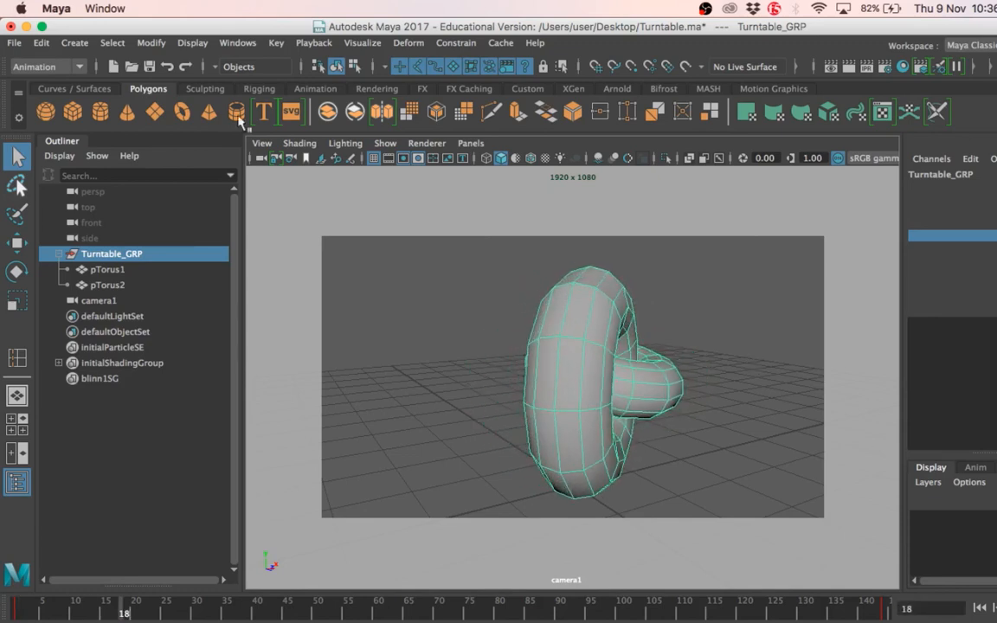
click(314, 44)
click(350, 78)
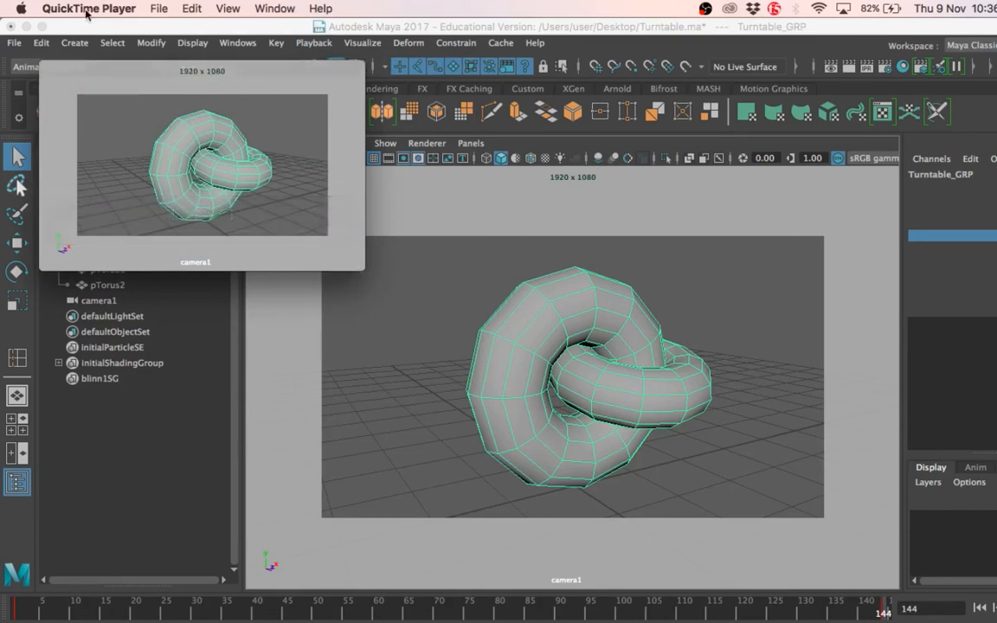
Preview the rotation in the camera1 viewport, and play the playblast movie in an enlarged QuickTime Player window
key(super+q)
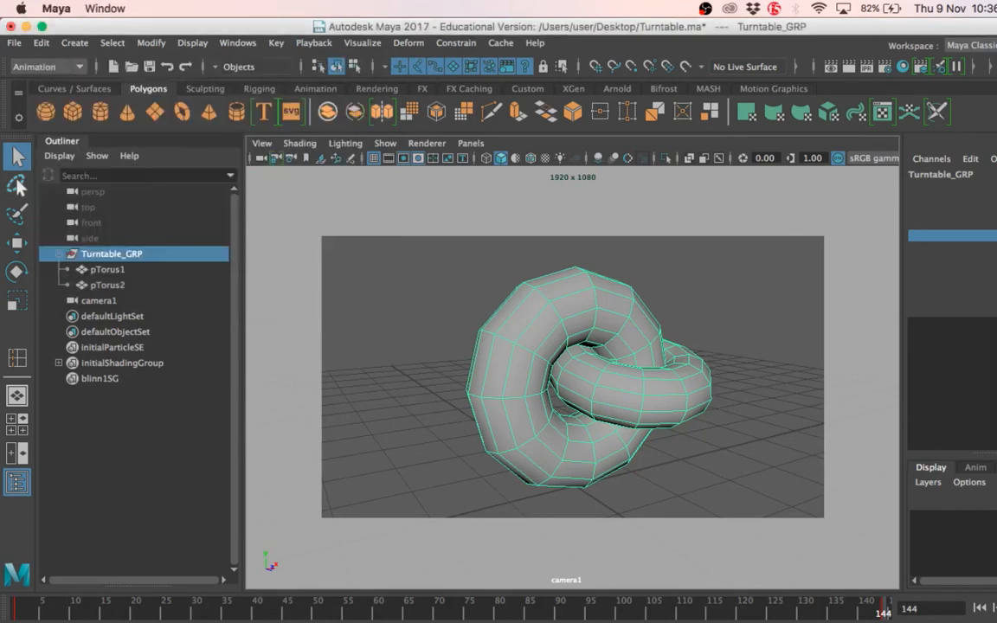
key(alt+v)
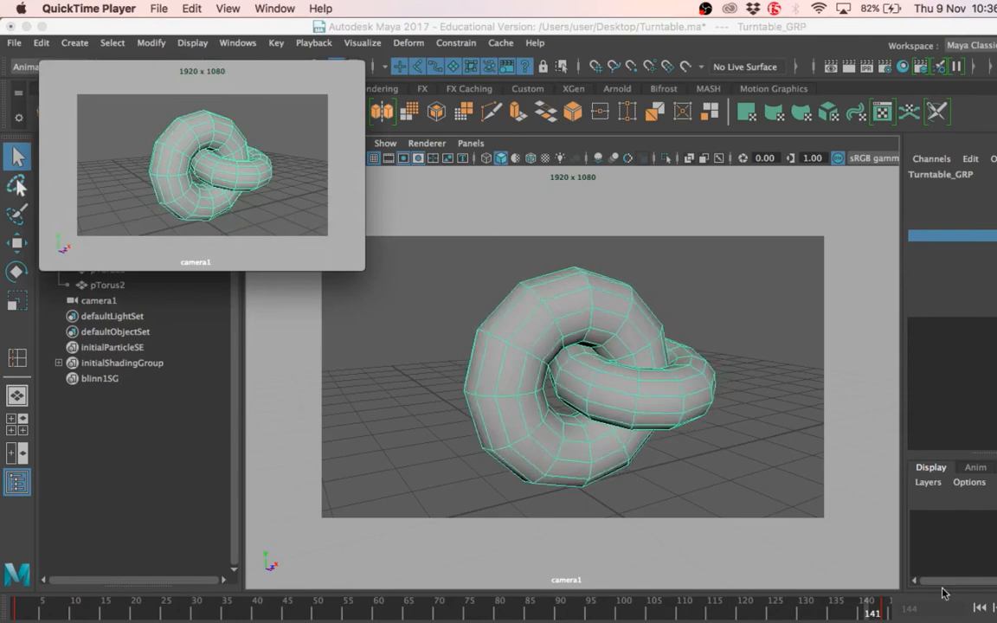
key(super+q)
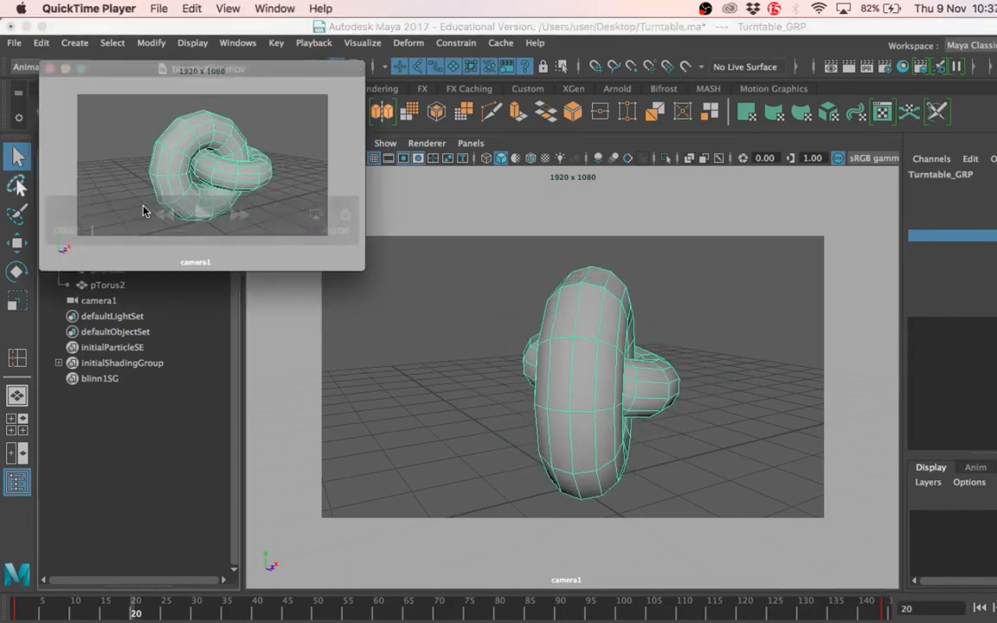
click(203, 215)
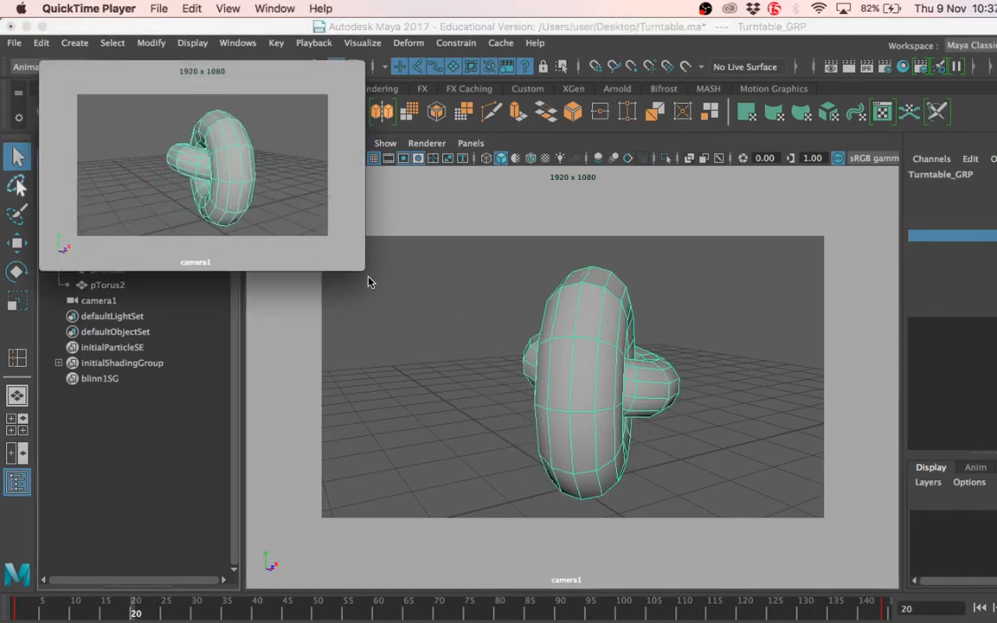
drag(363, 269, 805, 556)
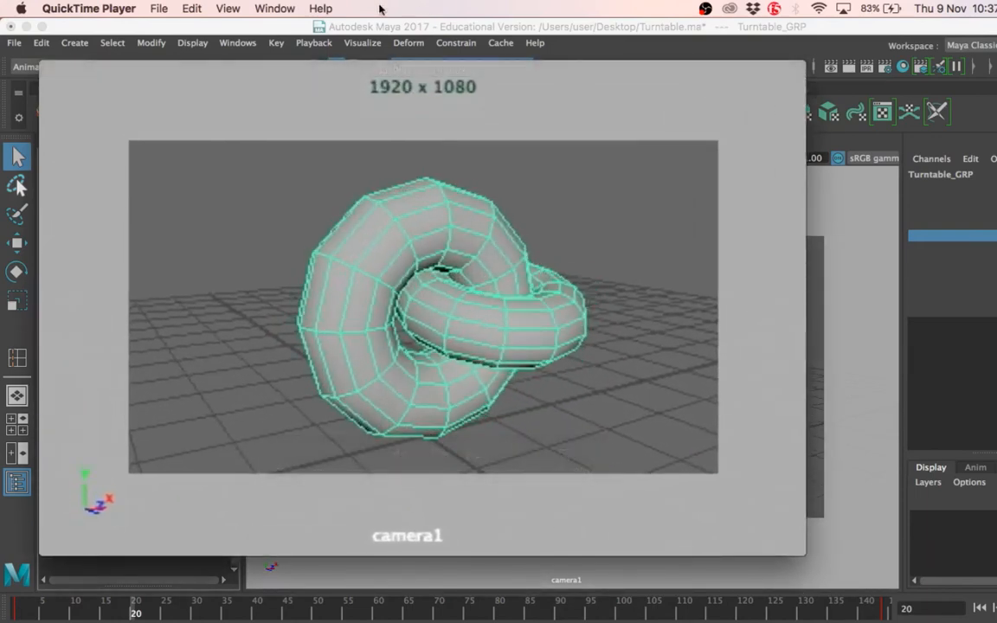
Loop the playblast movie in QuickTime Player to check for continuous rotation, and close it to return to Maya
click(254, 7)
click(178, 89)
click(224, 11)
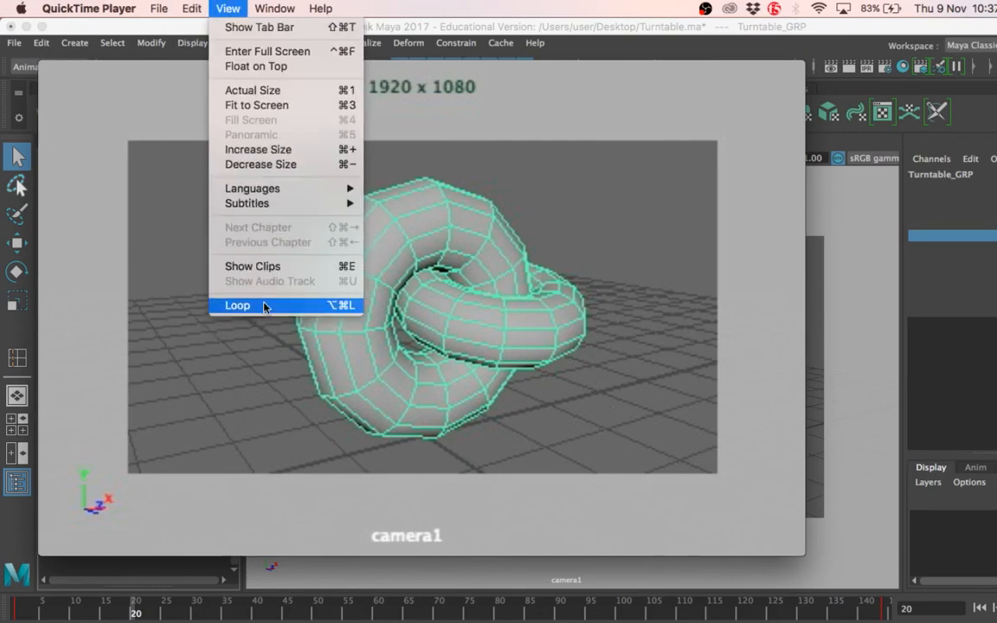
click(265, 305)
click(429, 458)
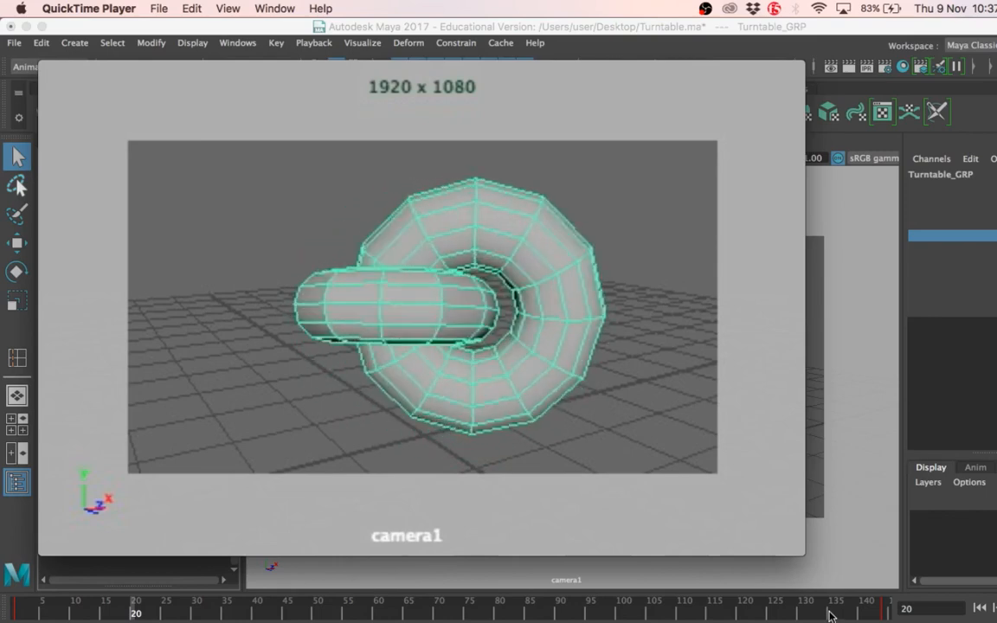
click(47, 67)
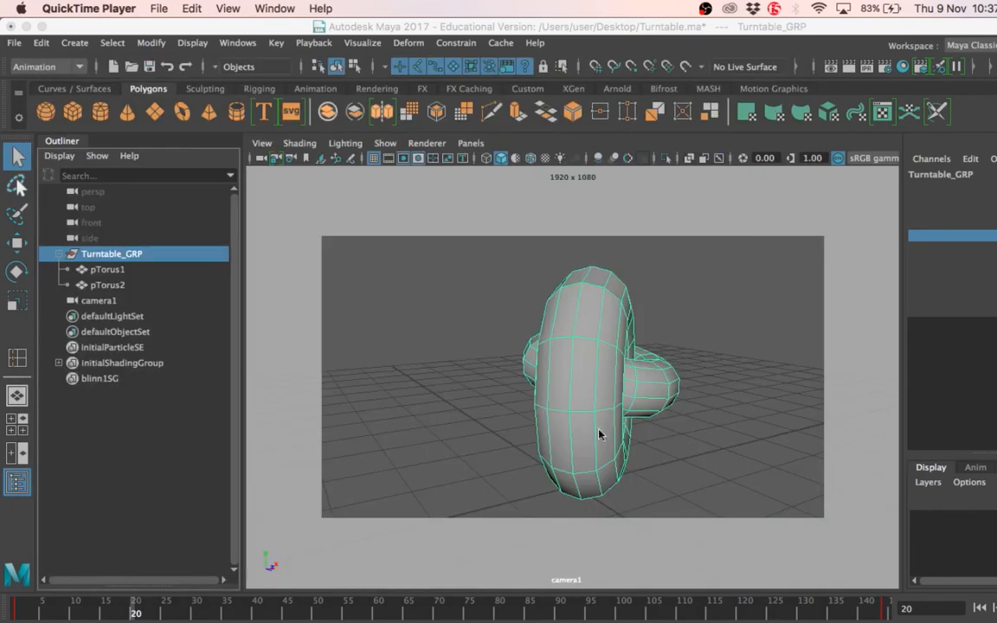
Select Turntable_GRP, show its pivot with the Move tool and bring up the transform and pivot commands
click(580, 393)
click(88, 249)
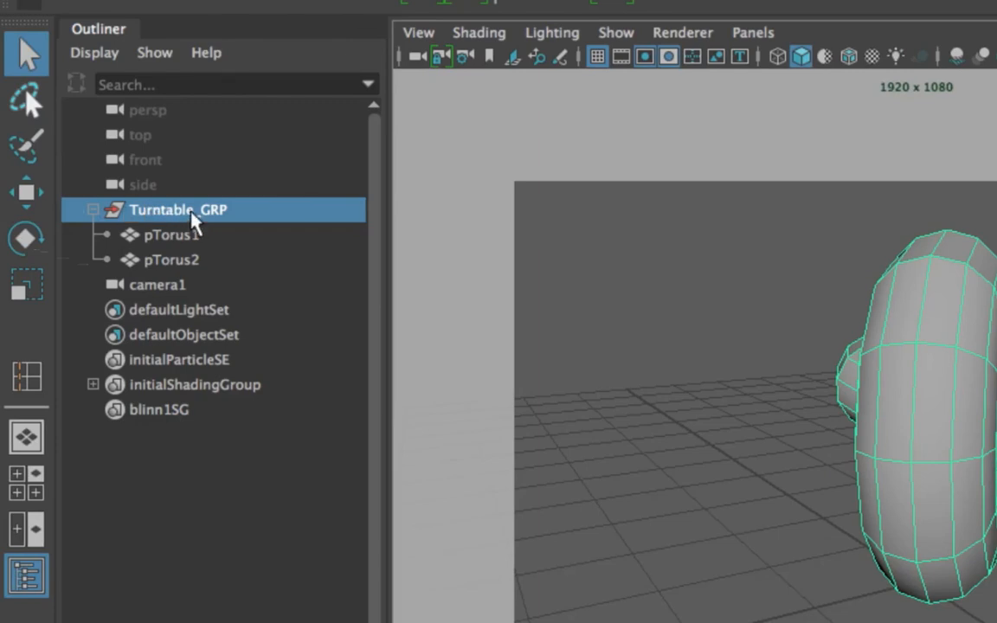
key(w)
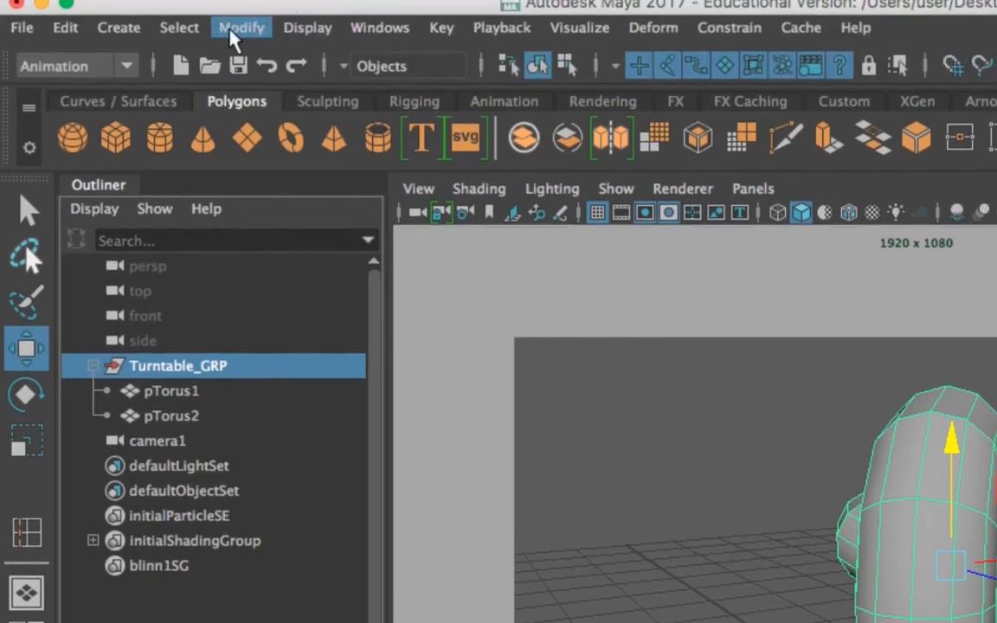
click(230, 28)
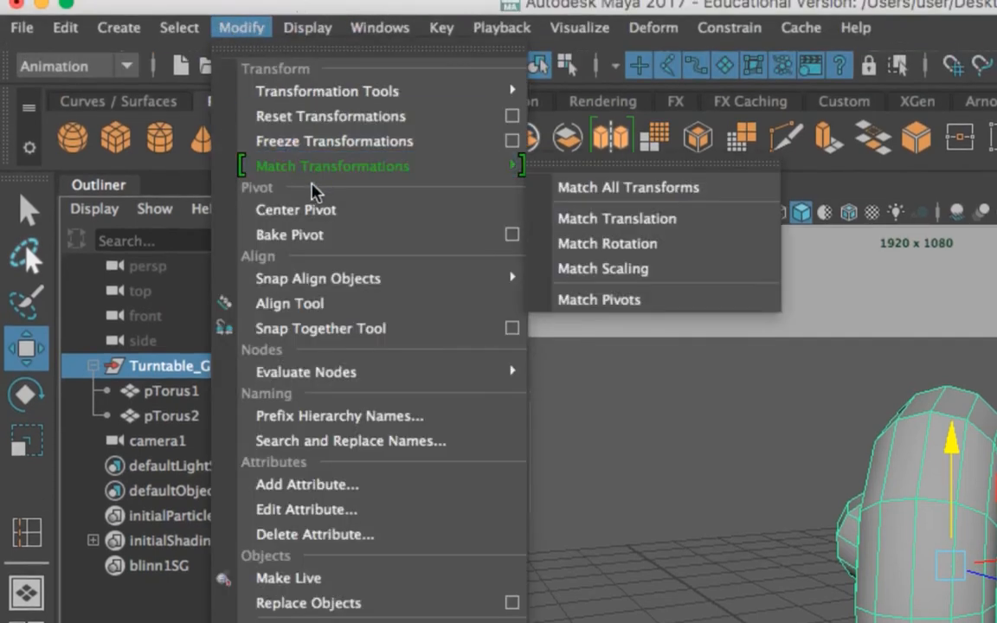